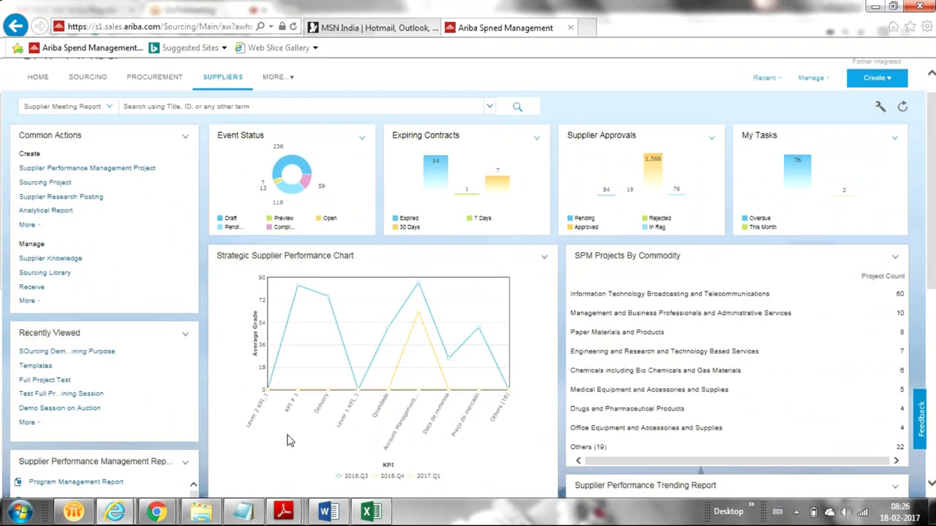
- Adjust the browser zoom so the dashboard header, To Do panel and widgets fit readably
{"action": "key", "text": "ctrl+minus"}
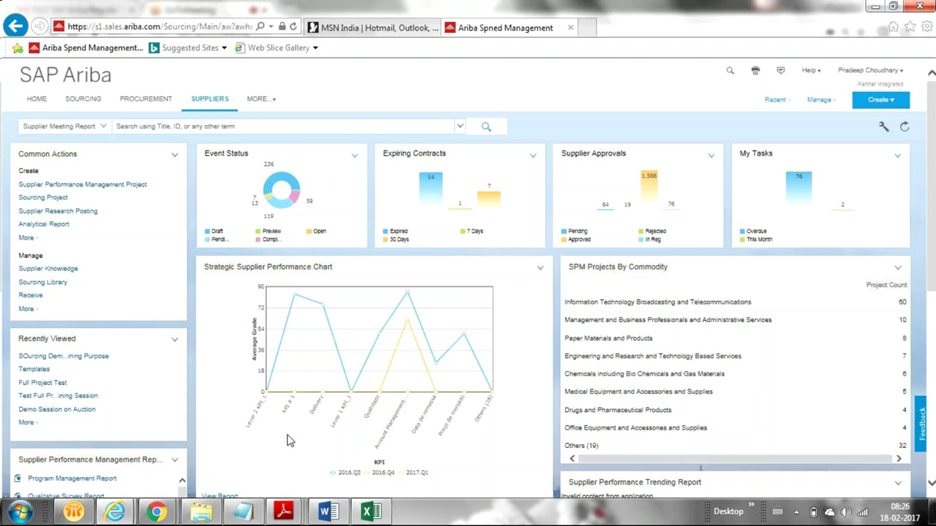
{"action": "key", "text": "ctrl+minus"}
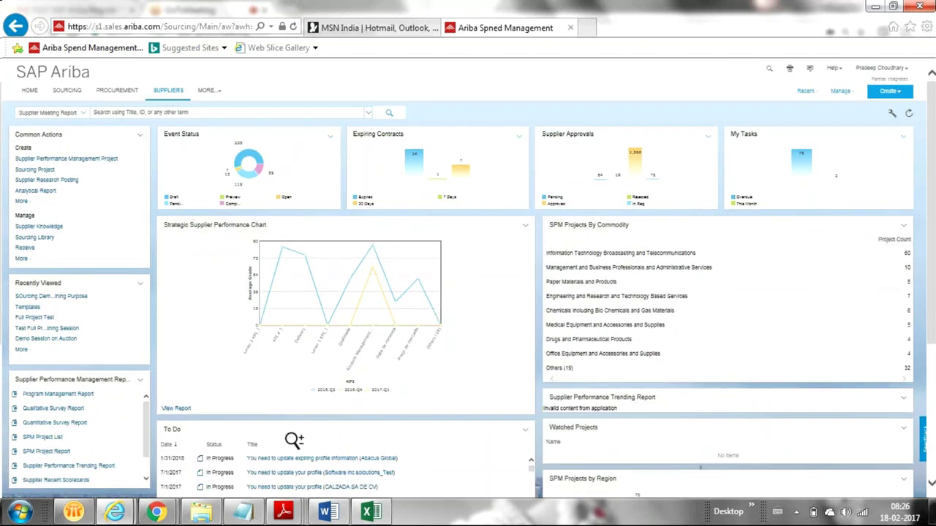
{"action": "key", "text": "ctrl+plus"}
{"action": "key", "text": "ctrl+plus"}
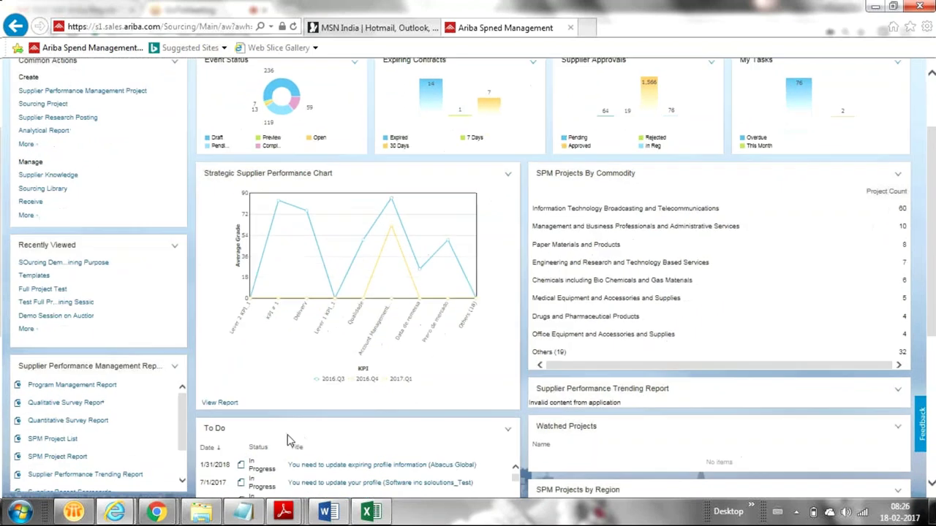
{"action": "key", "text": "ctrl+plus"}
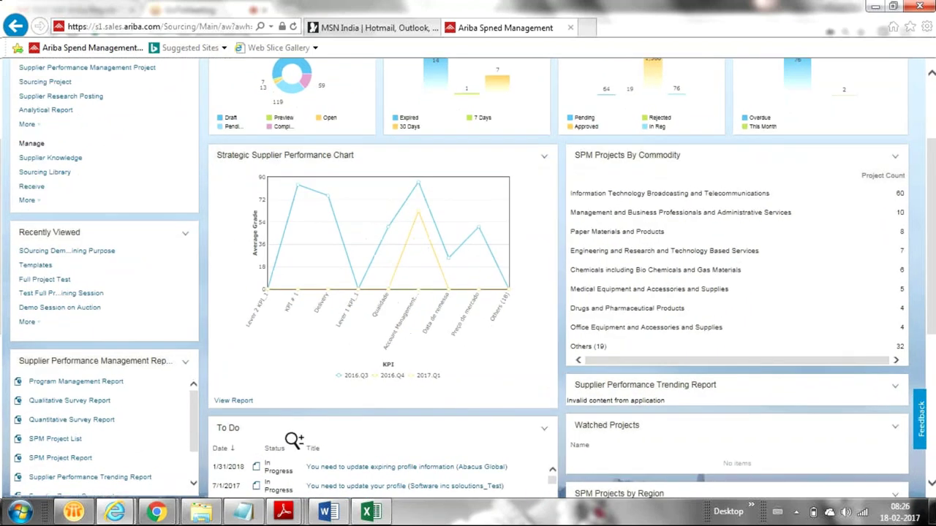
{"action": "key", "text": "ctrl+plus"}
{"action": "key", "text": "ctrl+minus"}
{"action": "key", "text": "ctrl+minus"}
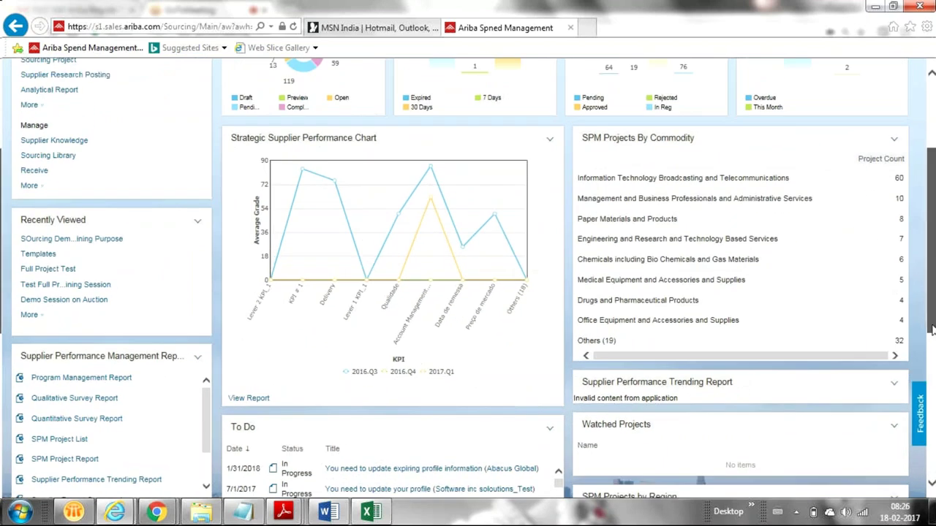
{"action": "scroll", "coordinate": [932, 331], "scroll_direction": "up", "scroll_amount": 3}
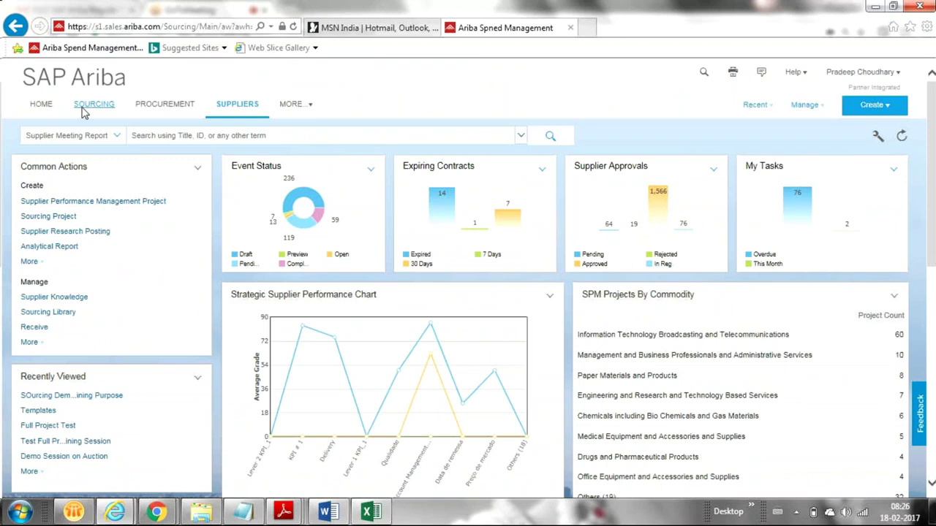
- Switch to the Suppliers dashboard and scroll back to its top
{"action": "left_click", "coordinate": [83, 106]}
{"action": "mouse_move", "coordinate": [255, 203]}
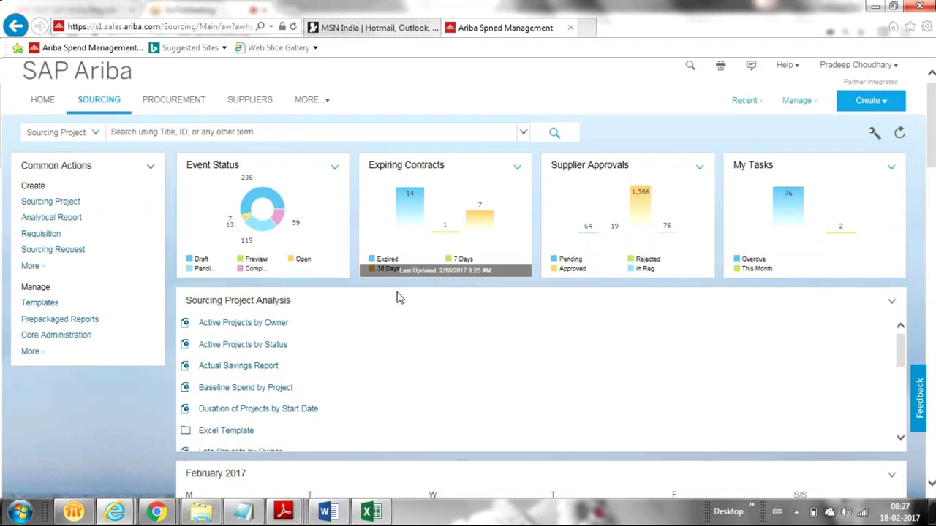
{"action": "scroll", "coordinate": [382, 380], "scroll_direction": "up", "scroll_amount": 1}
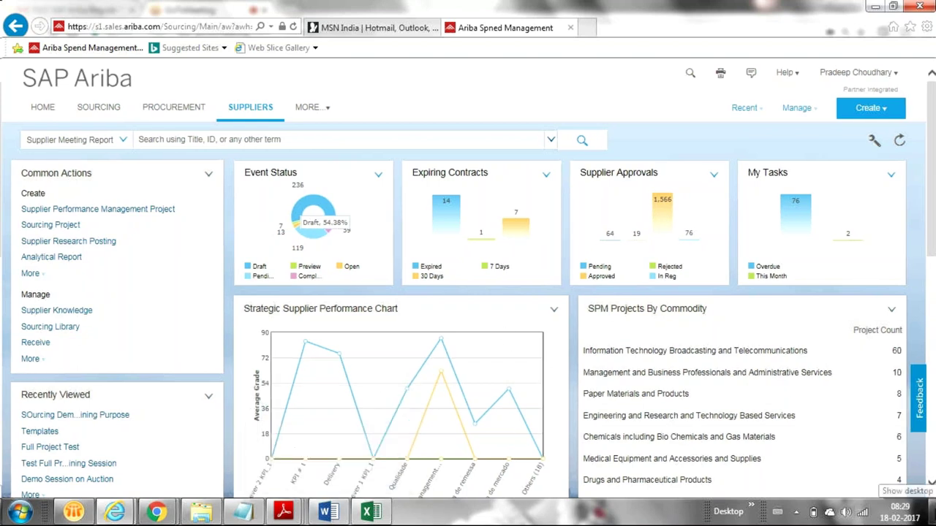
{"action": "key", "text": "ctrl+minus"}
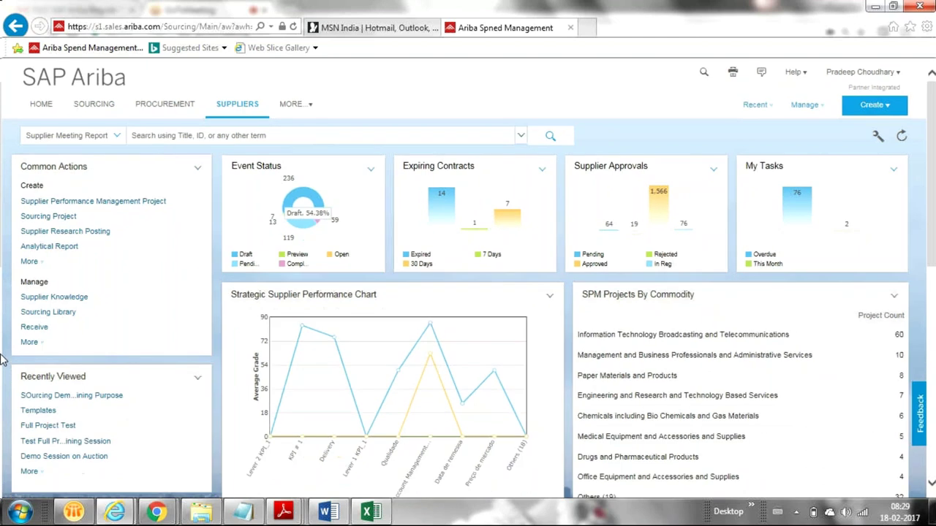
{"action": "key", "text": "ctrl+plus"}
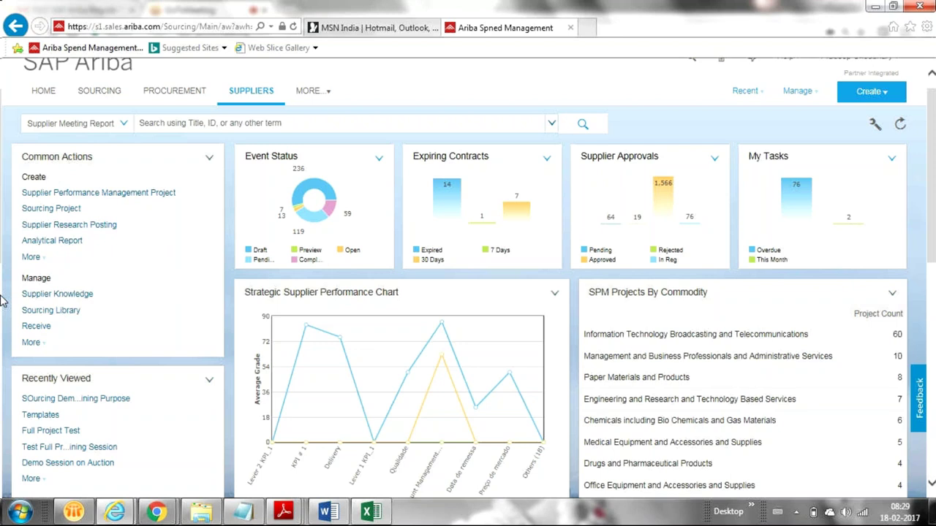
{"action": "scroll", "coordinate": [65, 410], "scroll_direction": "up", "scroll_amount": 1}
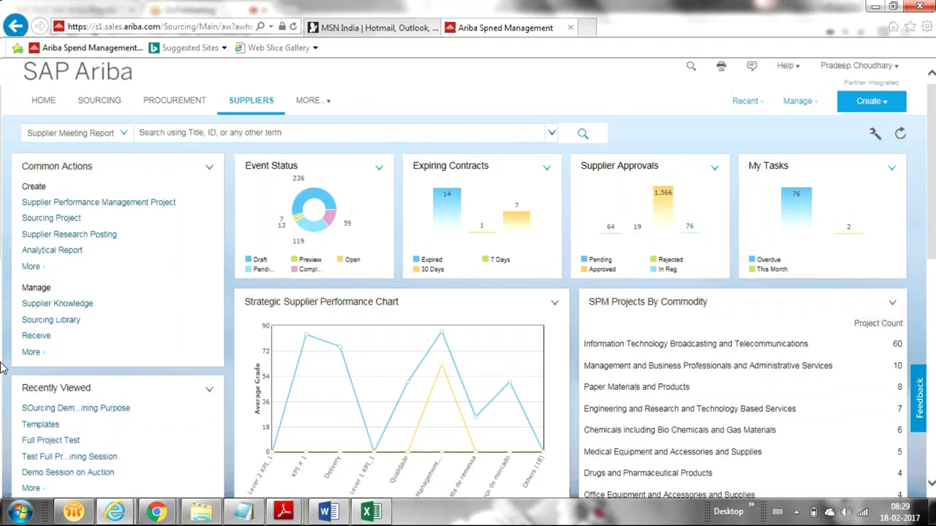
{"action": "mouse_move", "coordinate": [155, 512]}
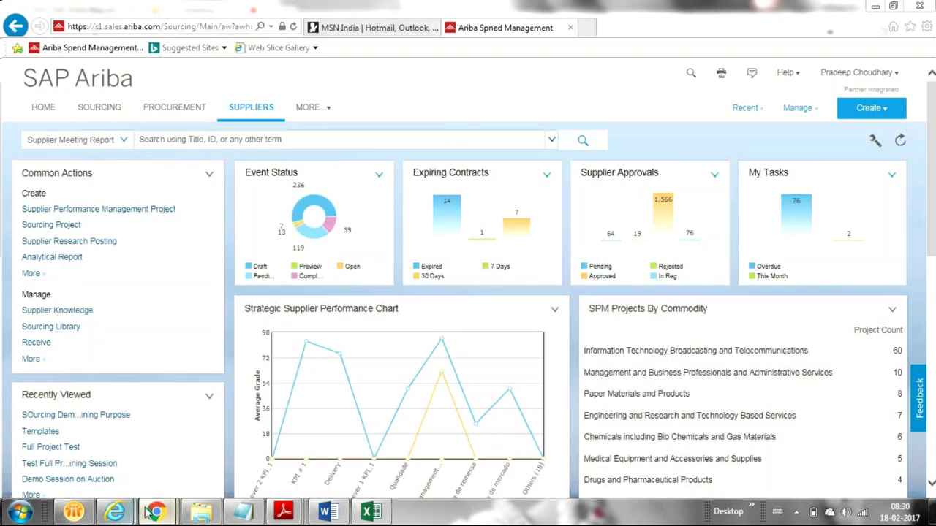
{"action": "left_click", "coordinate": [71, 458]}
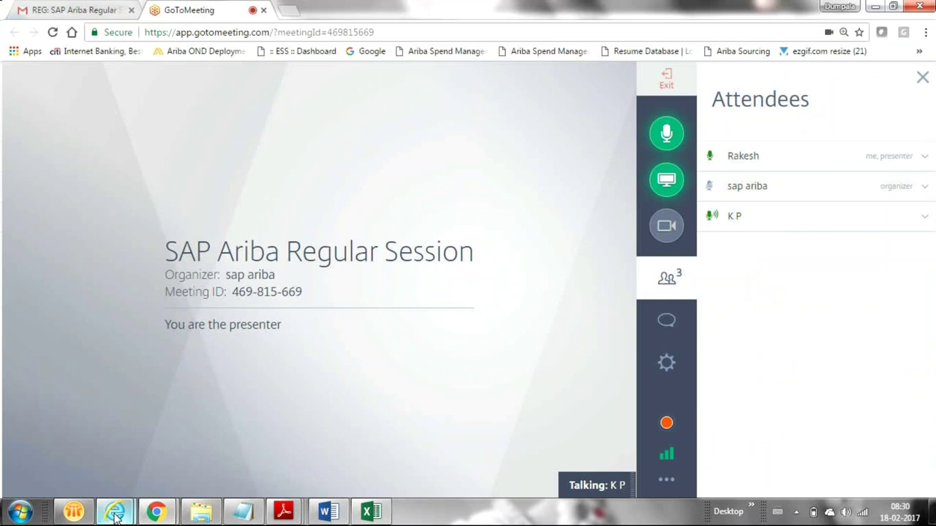
{"action": "mouse_move", "coordinate": [115, 514]}
{"action": "left_click", "coordinate": [225, 472]}
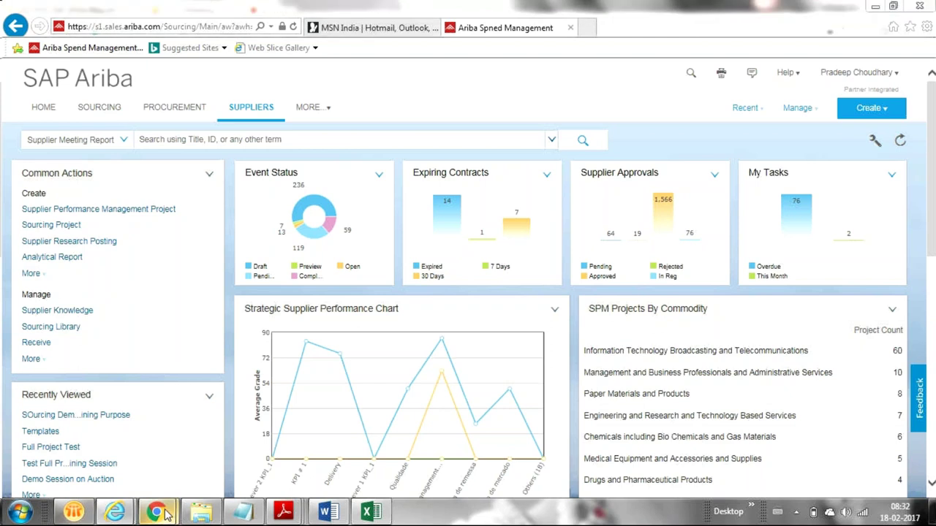
{"action": "mouse_move", "coordinate": [164, 514]}
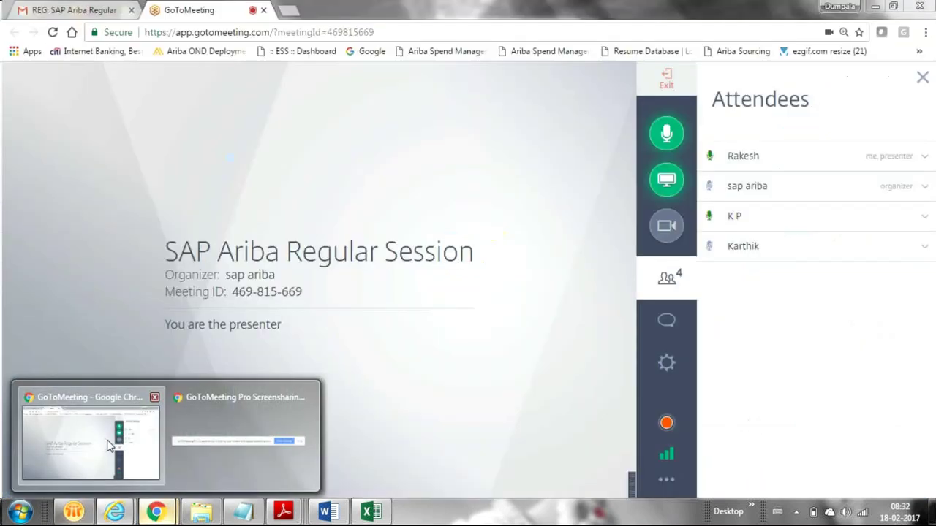
- Check the GoToMeeting session, then bring the Ariba Spend Management browser window back to front
{"action": "left_click", "coordinate": [107, 446]}
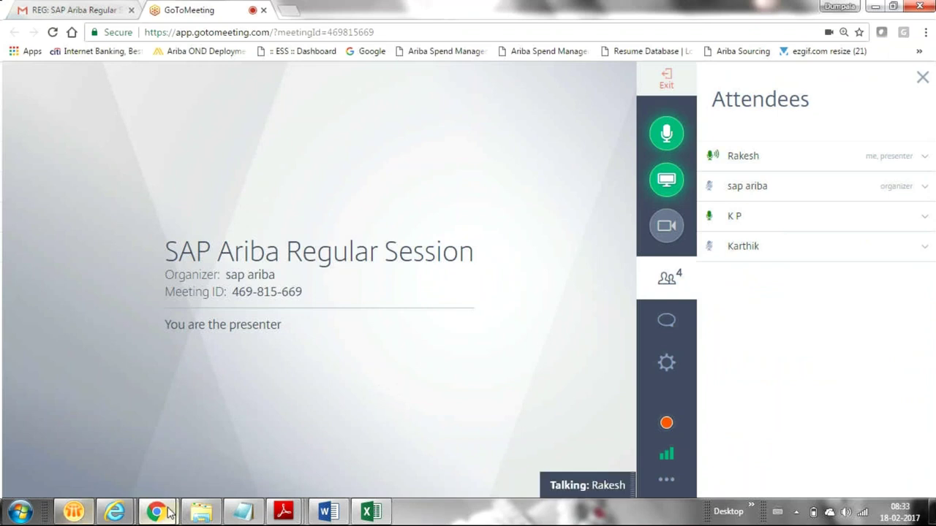
{"action": "mouse_move", "coordinate": [165, 510]}
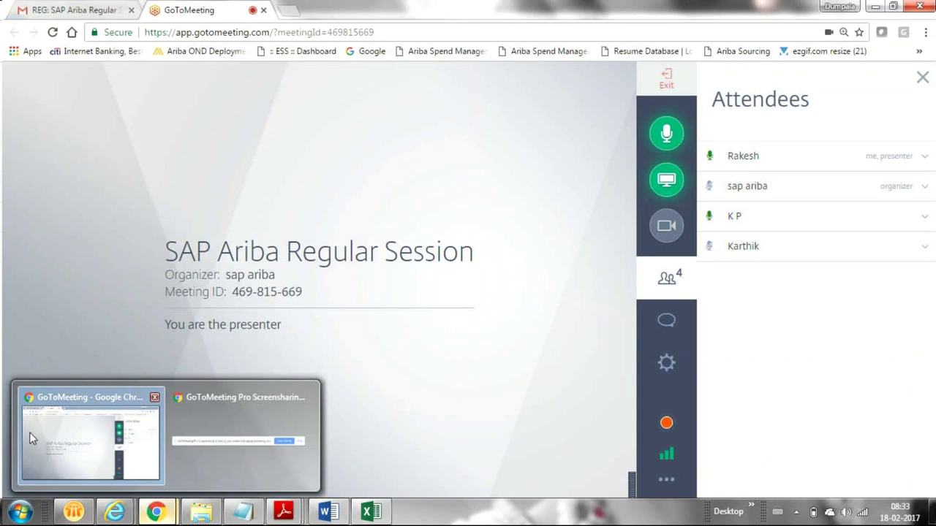
{"action": "mouse_move", "coordinate": [114, 511]}
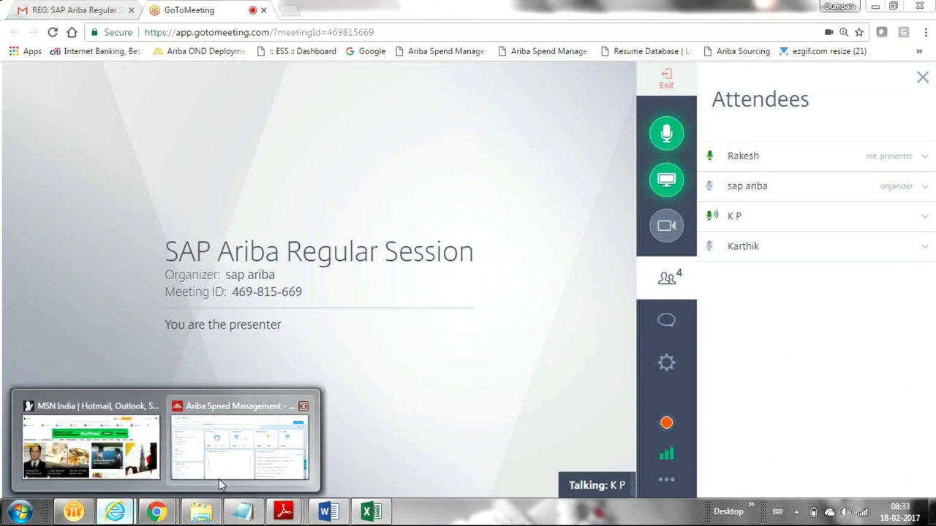
{"action": "left_click", "coordinate": [223, 450]}
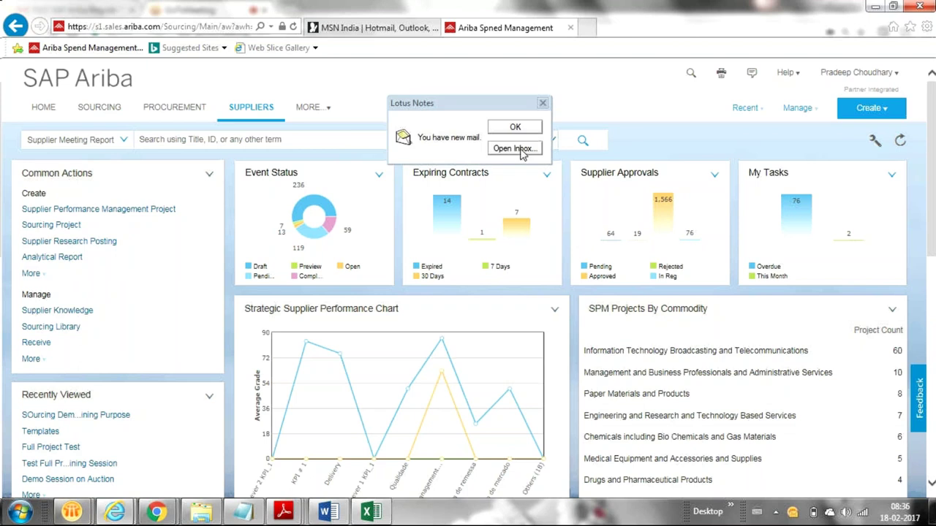
- Dismiss the Lotus Notes 'You have new mail' notice with OK
{"action": "left_click", "coordinate": [516, 128]}
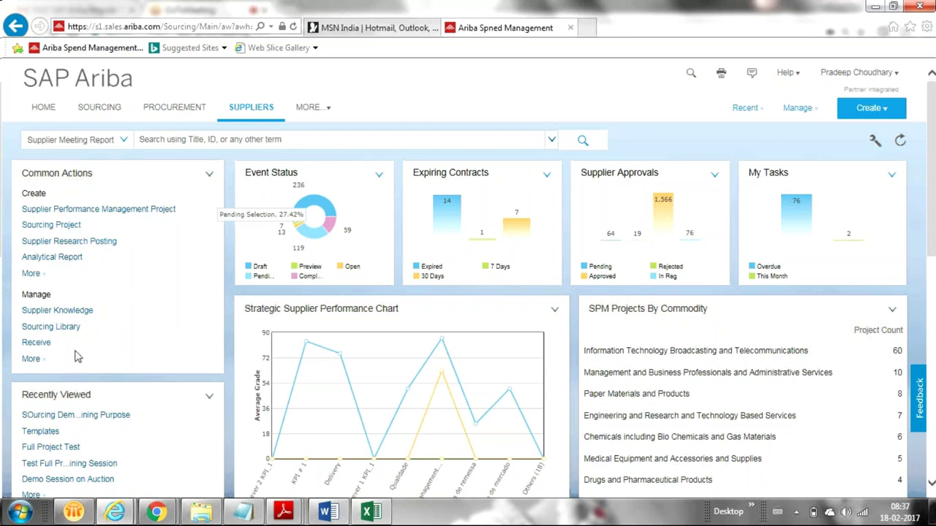
- Open the list of document types to create, then close it without choosing one
{"action": "left_click", "coordinate": [868, 111]}
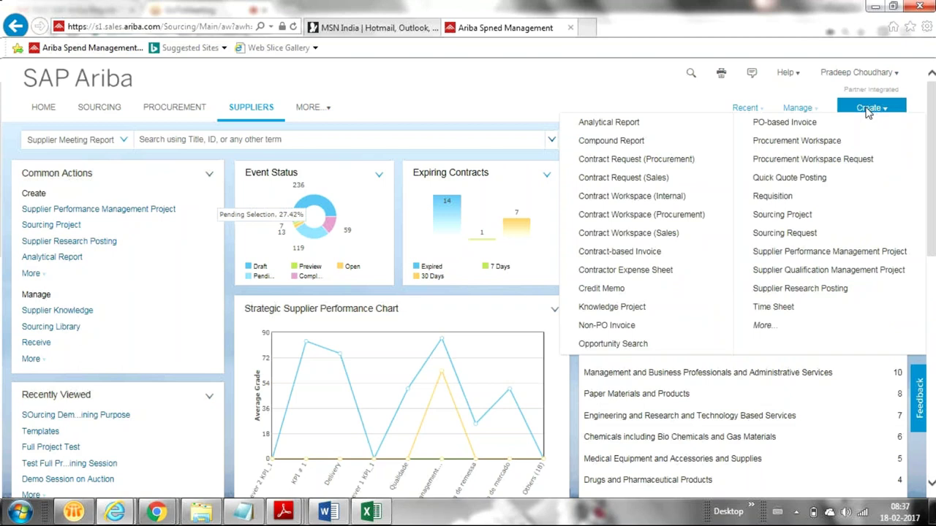
{"action": "left_click", "coordinate": [488, 112]}
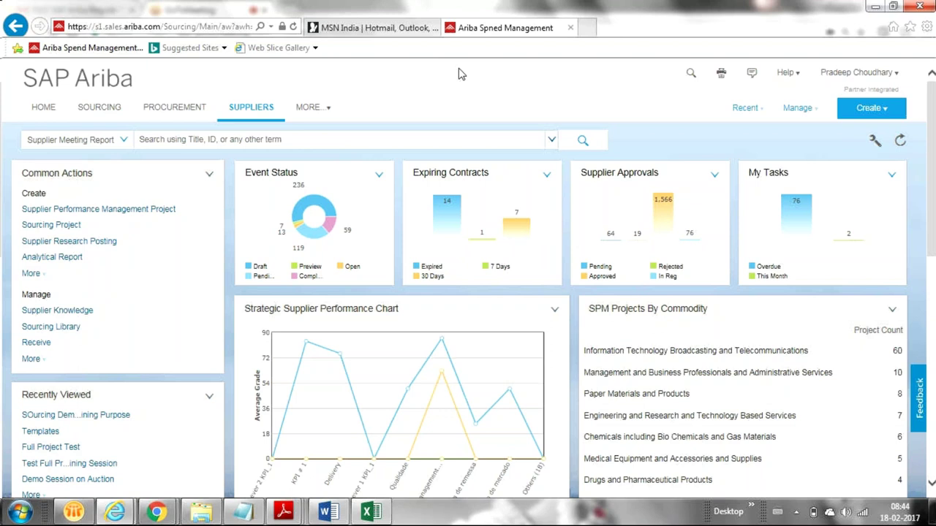
- Add the Notepad line 'Updation of Supplier on network will be reflect to Ariba System' and minimize Notepad
{"action": "left_click", "coordinate": [241, 511]}
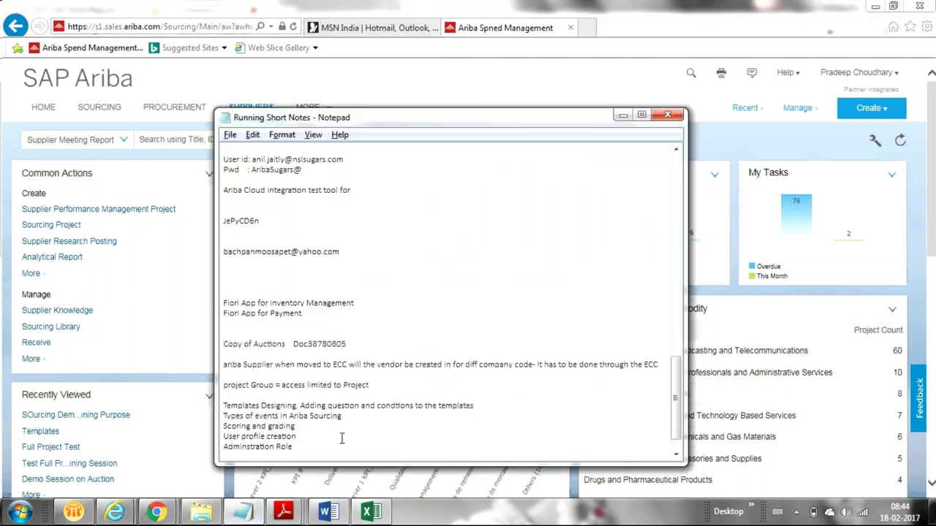
{"action": "key", "text": "Return"}
{"action": "key", "text": "Return"}
{"action": "key", "text": "Return"}
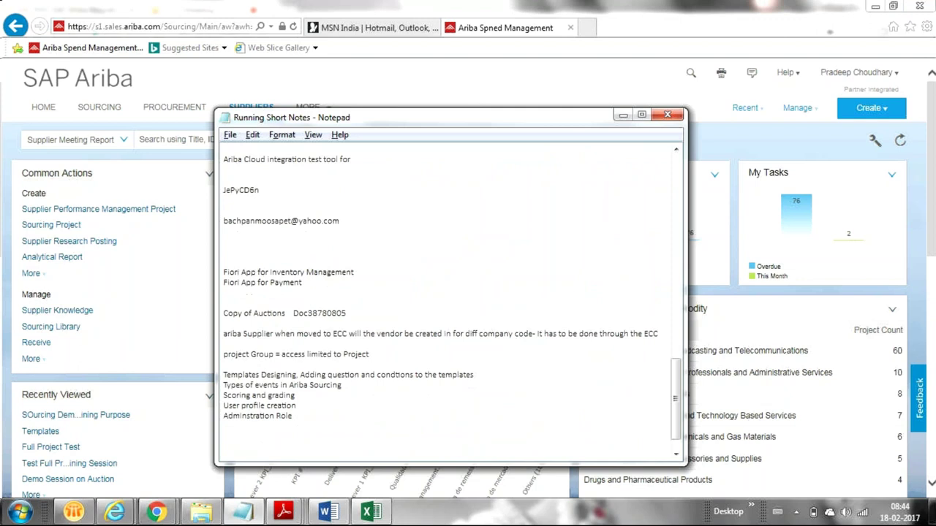
{"action": "type", "text": "U"}
{"action": "type", "text": "pdation "}
{"action": "type", "text": "of SIP"}
{"action": "type", "text": "M"}
{"action": "key", "text": "BackSpace"}
{"action": "key", "text": "BackSpace"}
{"action": "key", "text": "BackSpace"}
{"action": "type", "text": "upplier on netw"}
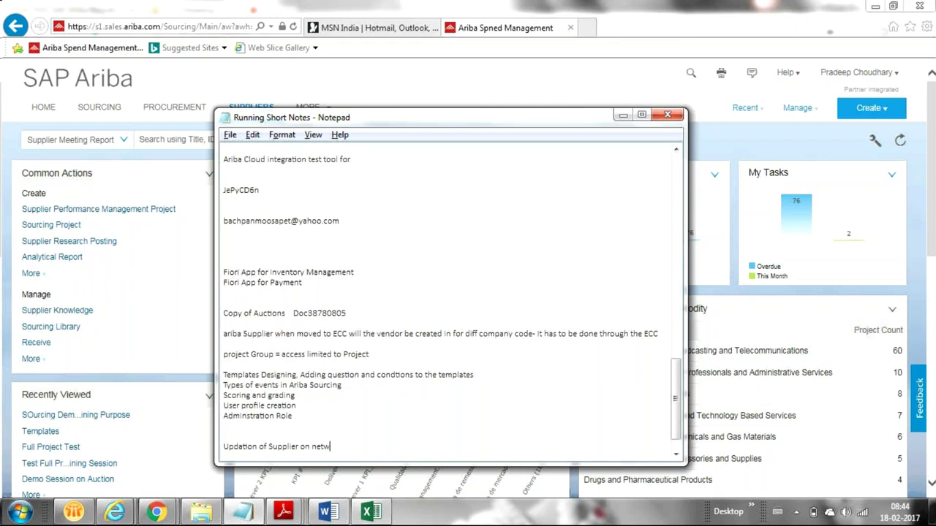
{"action": "type", "text": "ork will be reflect to Ariba System"}
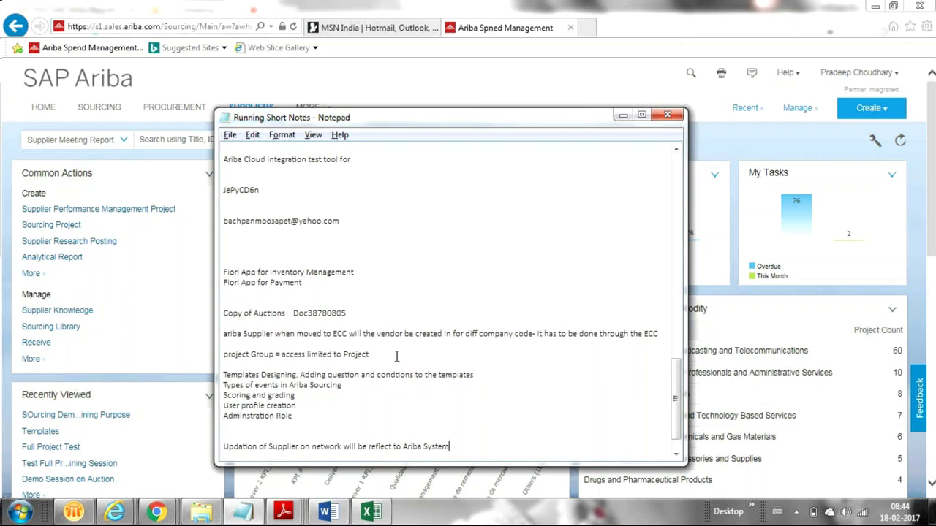
{"action": "left_click", "coordinate": [621, 117]}
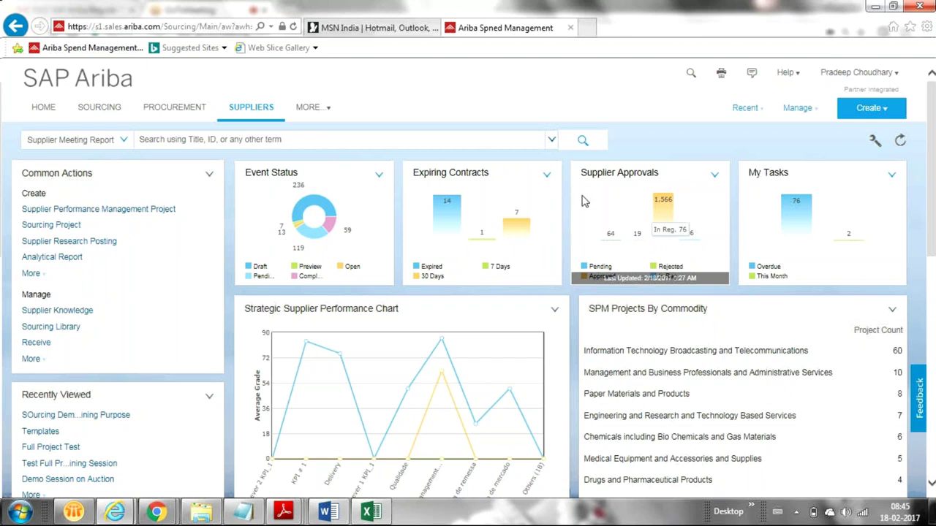
{"action": "mouse_move", "coordinate": [674, 248]}
{"action": "left_click", "coordinate": [603, 256]}
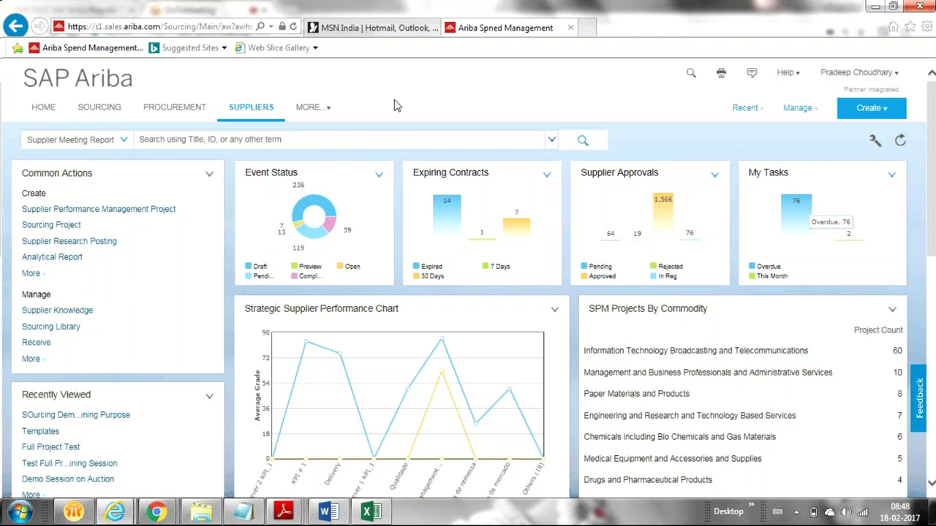
- Show the Sourcing dashboard, briefly restore the Notepad notes, then return to Ariba
{"action": "left_click", "coordinate": [88, 115]}
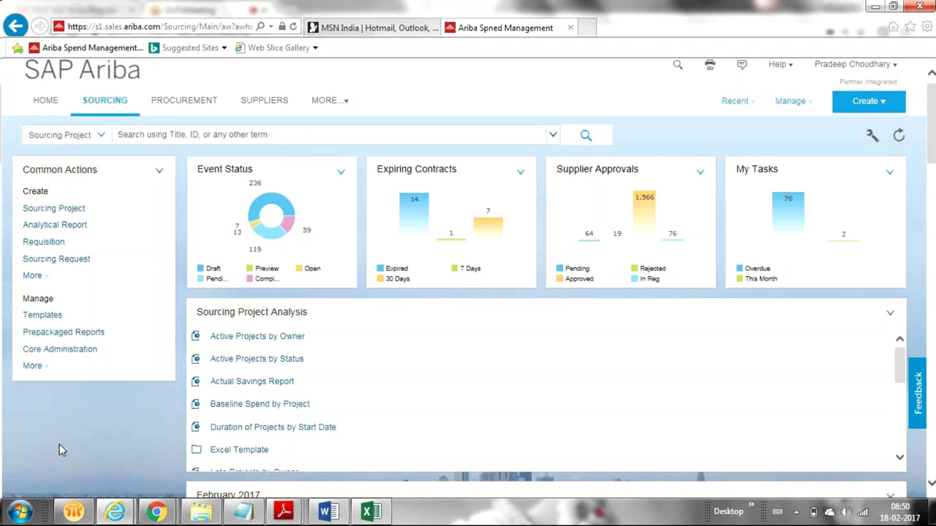
{"action": "left_click", "coordinate": [234, 517]}
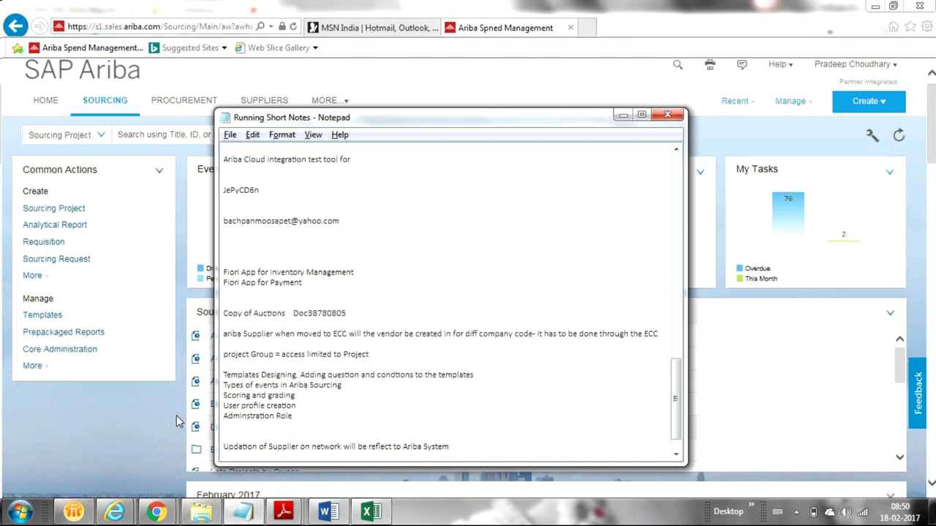
{"action": "left_click", "coordinate": [108, 418]}
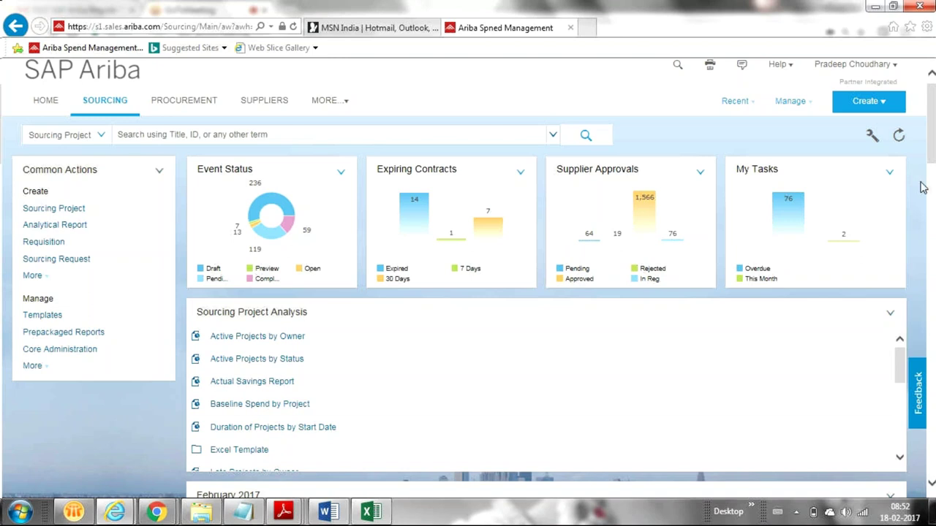
- Go to the Templates workspace from the Sourcing dashboard's Manage menu
{"action": "left_click", "coordinate": [793, 102]}
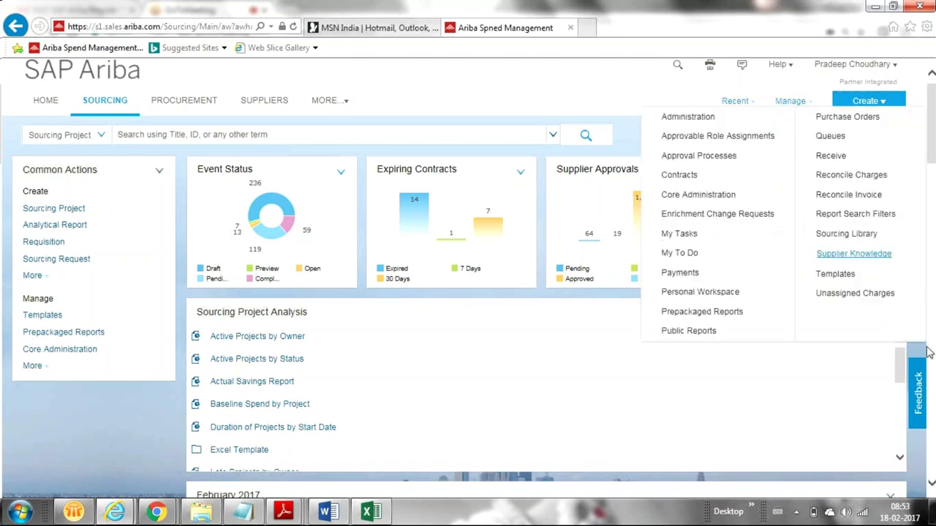
{"action": "left_click", "coordinate": [835, 273]}
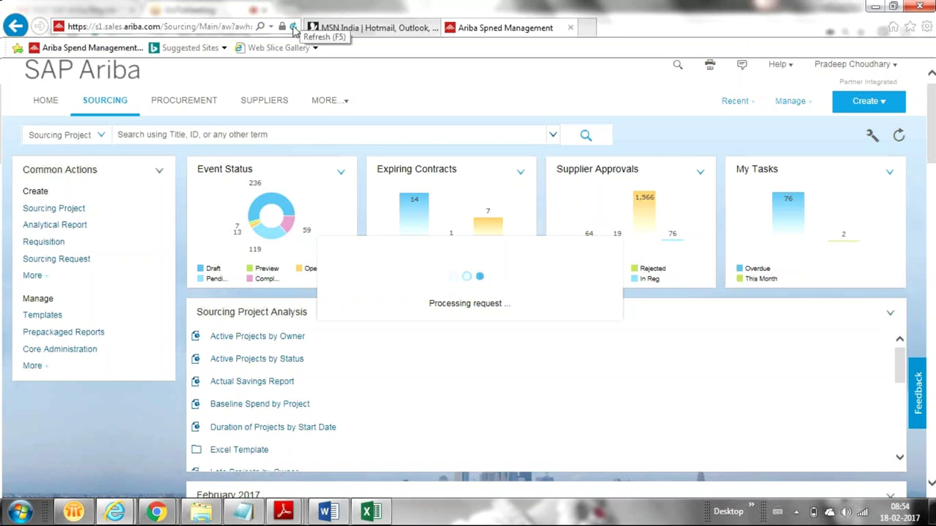
- Reload the stalled Templates page, opening a new browser tab before returning to the Ariba tab
{"action": "left_click", "coordinate": [293, 27]}
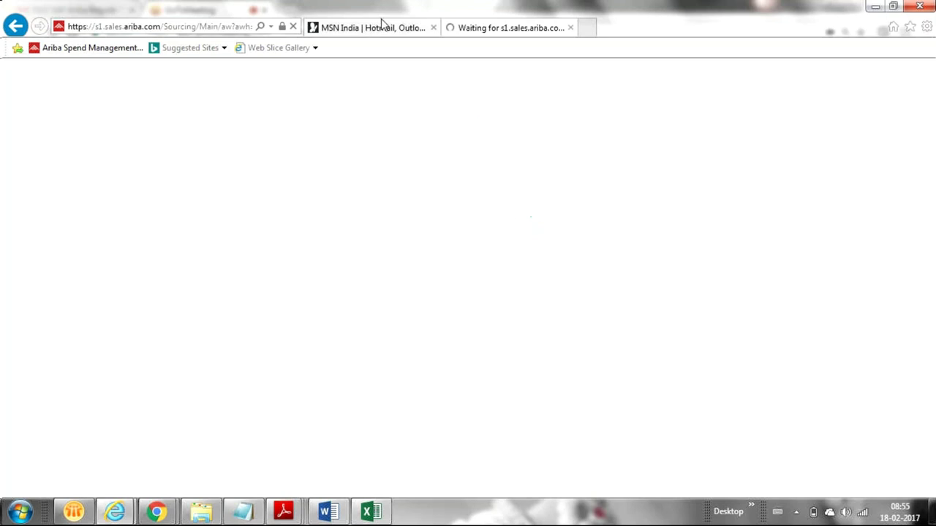
{"action": "left_click", "coordinate": [589, 30]}
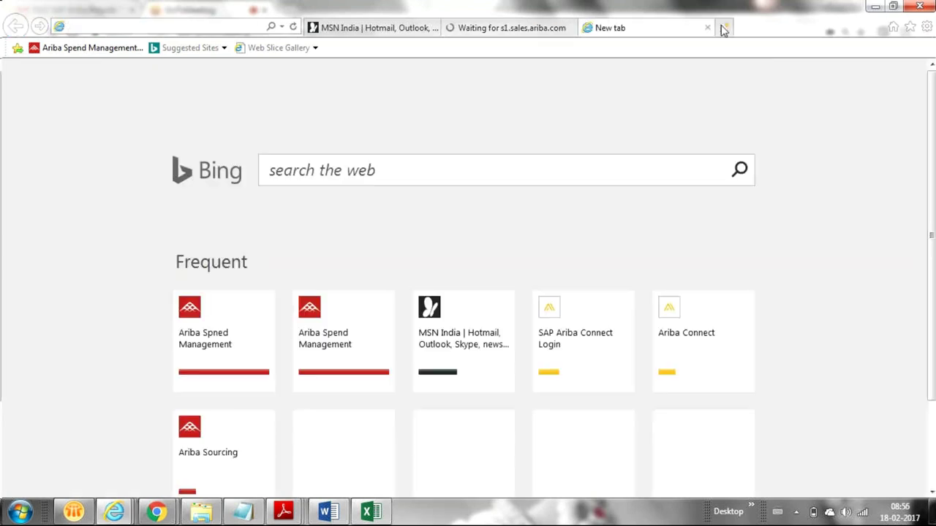
{"action": "left_click", "coordinate": [553, 29]}
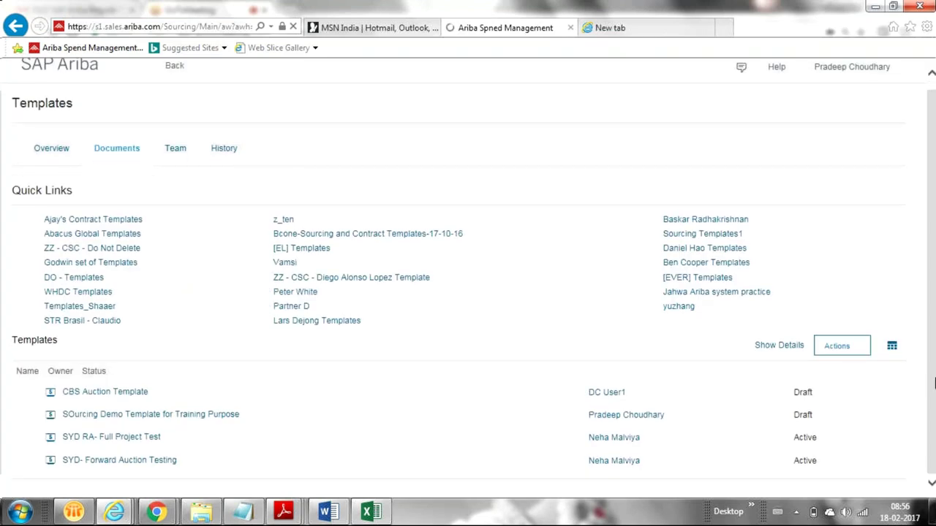
{"action": "scroll", "coordinate": [930, 300], "scroll_direction": "up", "scroll_amount": 1}
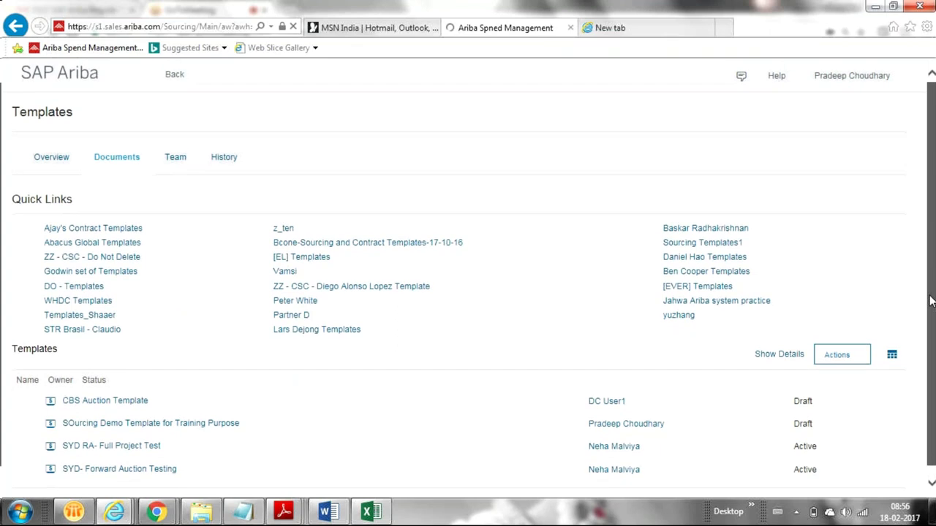
{"action": "scroll", "coordinate": [819, 269], "scroll_direction": "down", "scroll_amount": 2}
{"action": "left_click", "coordinate": [820, 269]}
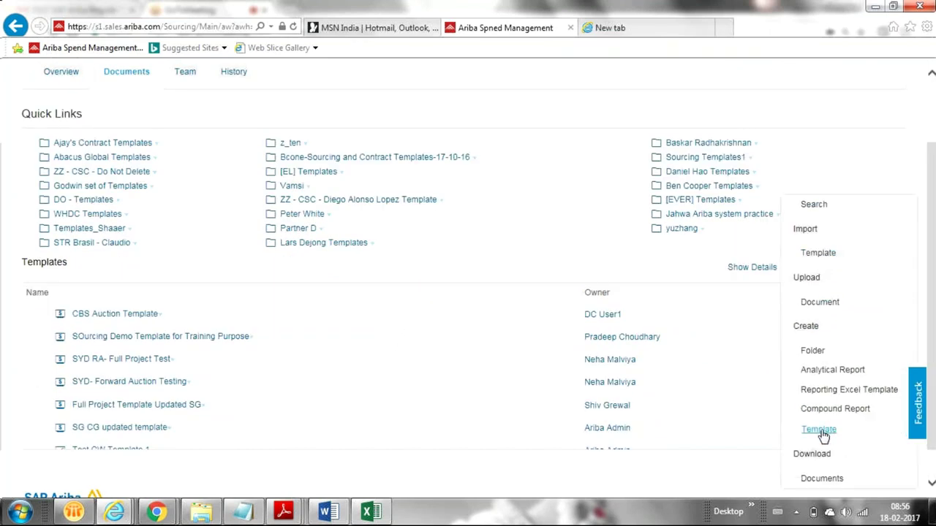
{"action": "left_click", "coordinate": [882, 143]}
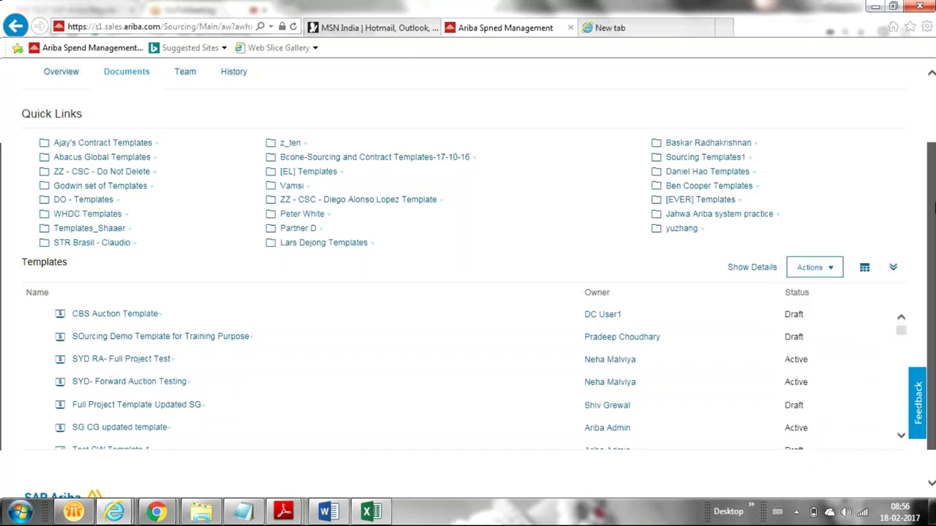
{"action": "left_click_drag", "start_coordinate": [934, 209], "coordinate": [928, 260]}
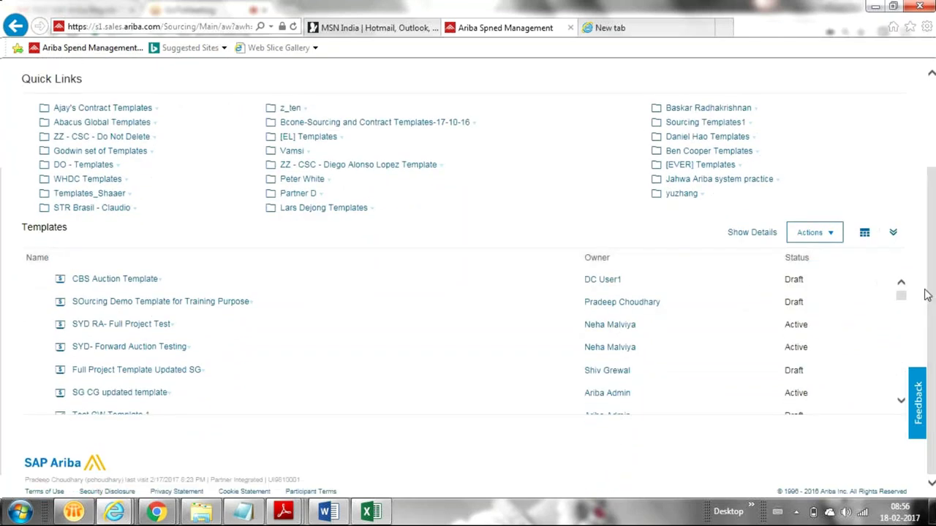
{"action": "left_click_drag", "start_coordinate": [934, 247], "coordinate": [933, 131]}
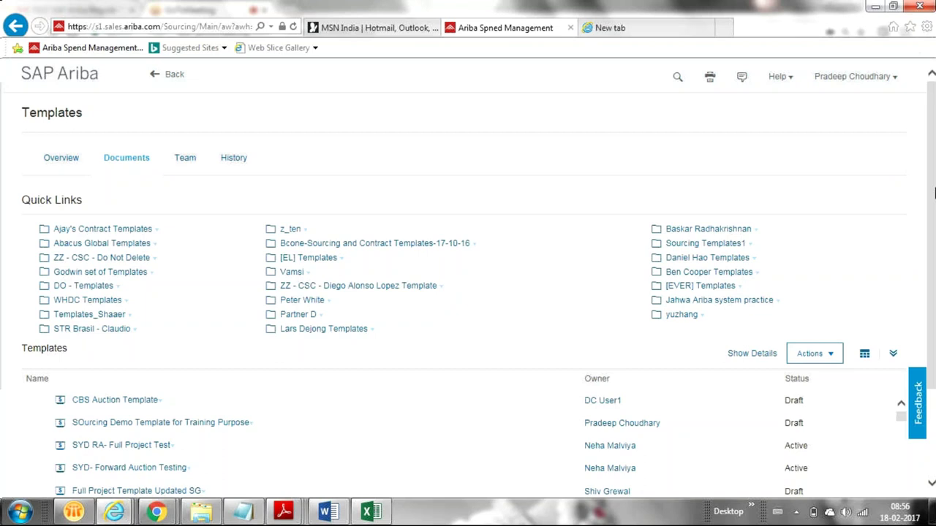
{"action": "left_click_drag", "start_coordinate": [933, 188], "coordinate": [909, 176]}
{"action": "left_click_drag", "start_coordinate": [932, 329], "coordinate": [933, 399]}
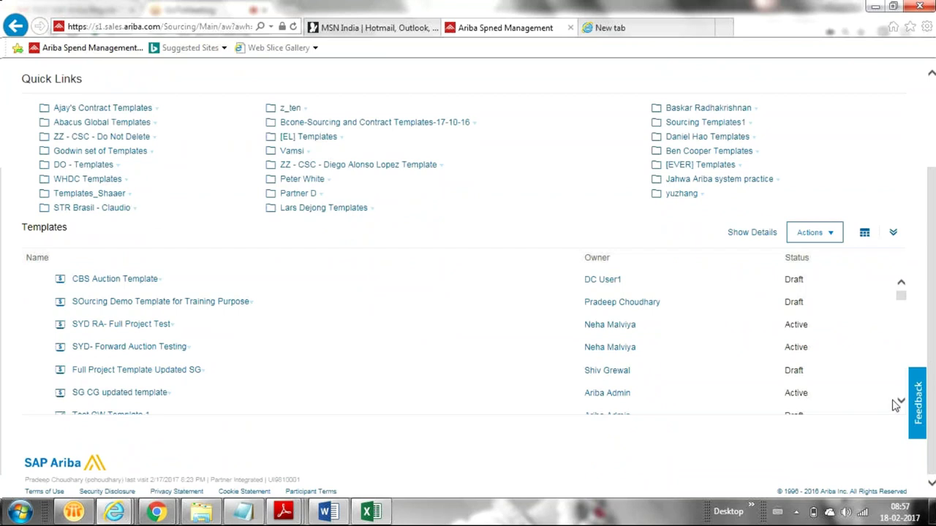
{"action": "left_click", "coordinate": [901, 407]}
{"action": "left_click_drag", "start_coordinate": [900, 407], "coordinate": [901, 406]}
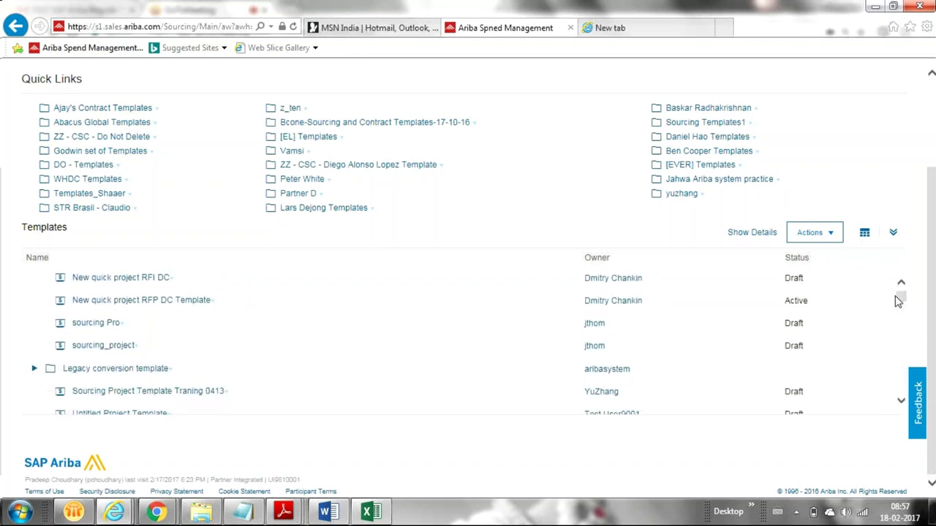
{"action": "left_click_drag", "start_coordinate": [900, 286], "coordinate": [900, 288]}
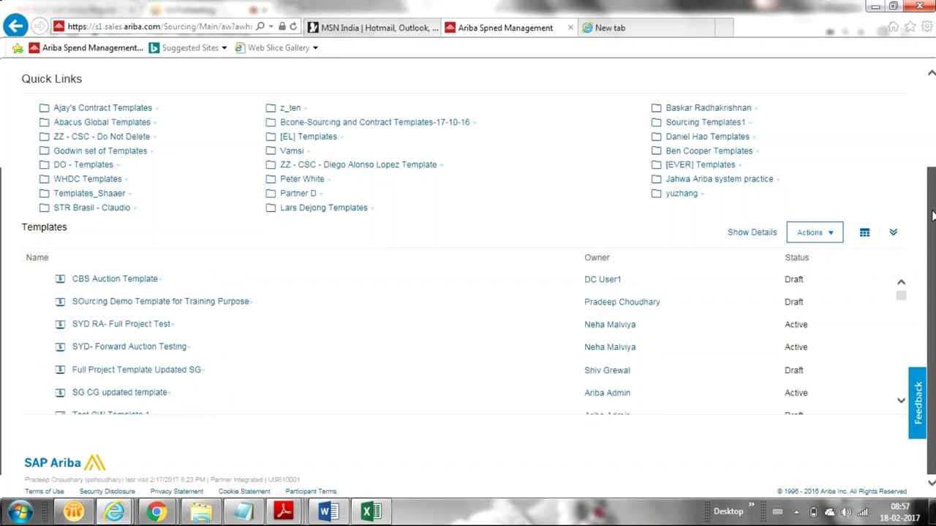
{"action": "scroll", "coordinate": [932, 214], "scroll_direction": "up", "scroll_amount": 1}
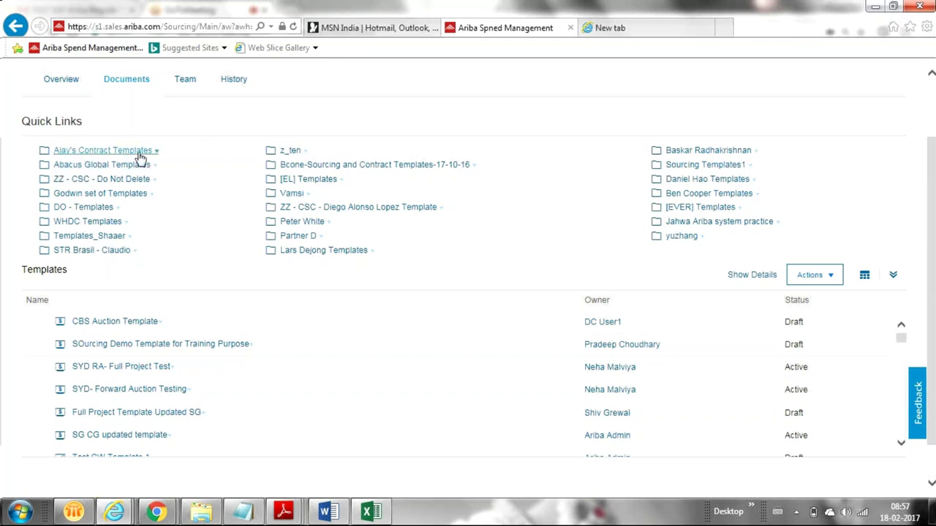
- Start a new template via Actions > Create > Template
{"action": "left_click", "coordinate": [828, 281]}
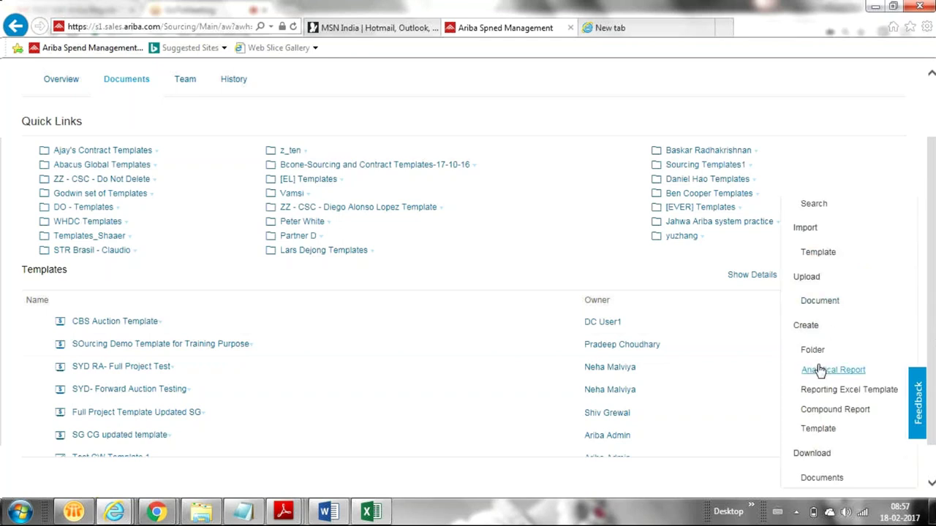
{"action": "left_click", "coordinate": [819, 430]}
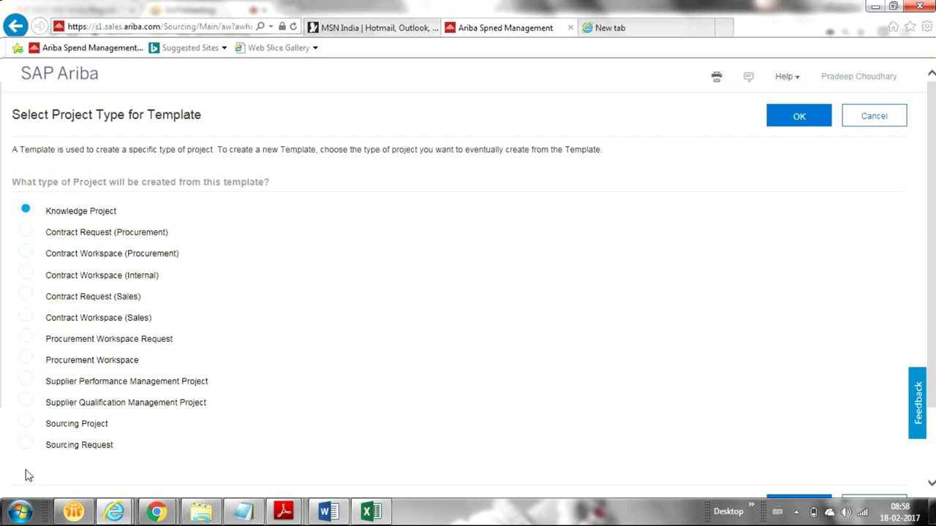
- Make it a Sourcing Project template and begin naming it 'Template Session Demo'
{"action": "left_click", "coordinate": [25, 424]}
{"action": "left_click", "coordinate": [785, 118]}
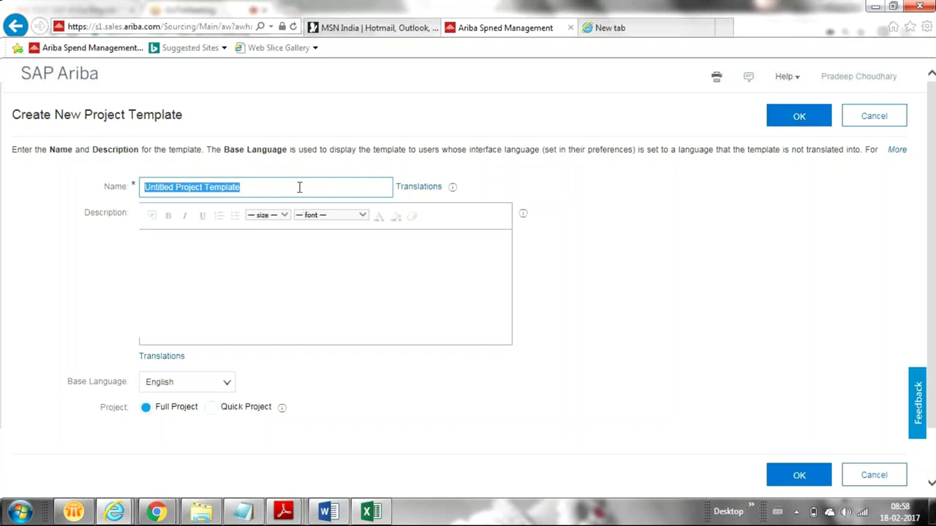
{"action": "type", "text": "Temp"}
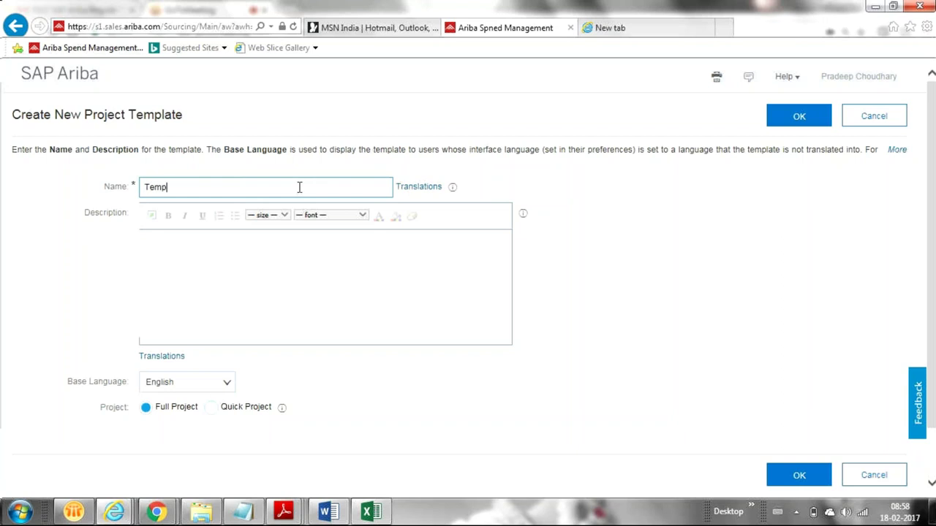
{"action": "type", "text": "late Session Demo"}
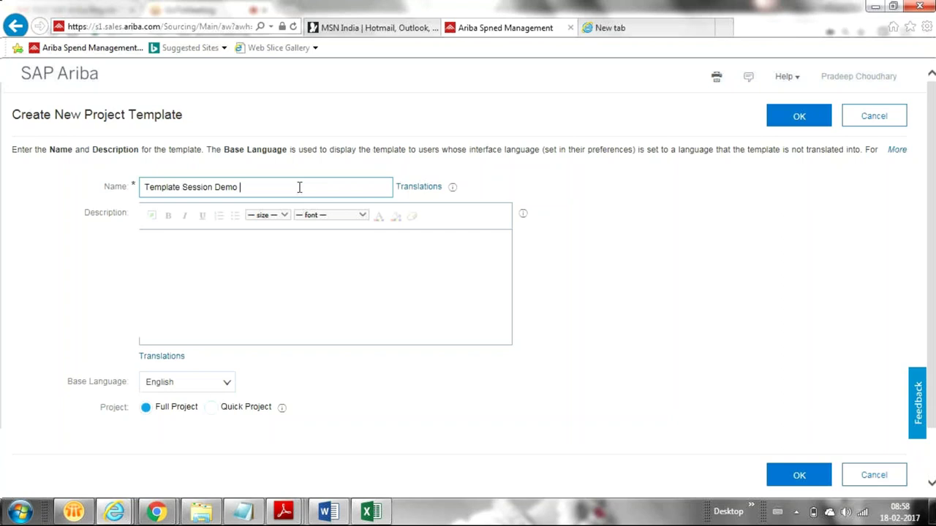
- Complete the name as 'Template Session Demo 18-02' and select it
{"action": "type", "text": "18-02"}
{"action": "left_click_drag", "start_coordinate": [284, 188], "coordinate": [133, 183]}
{"action": "key", "text": "ctrl+c"}
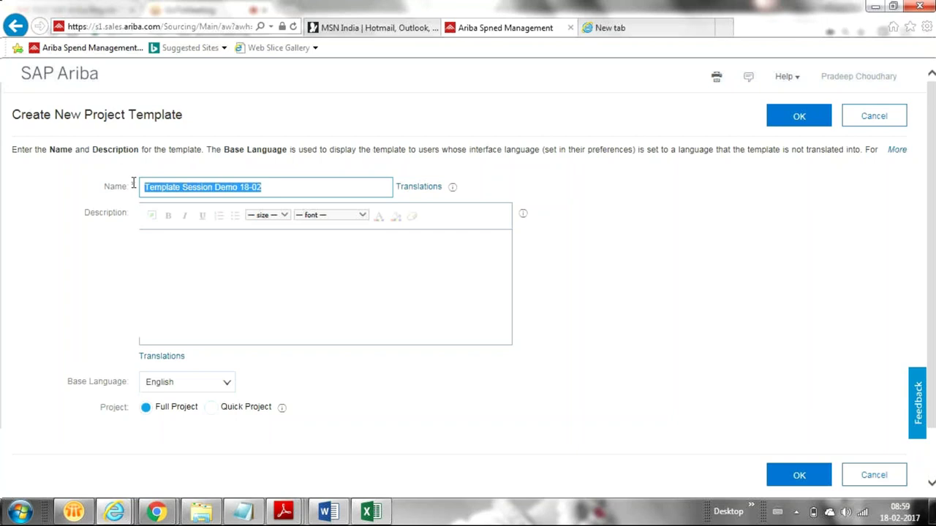
- Paste 'Template Session Demo 18-02' on a new line in the Notepad notes, then return to Ariba
{"action": "left_click", "coordinate": [241, 514]}
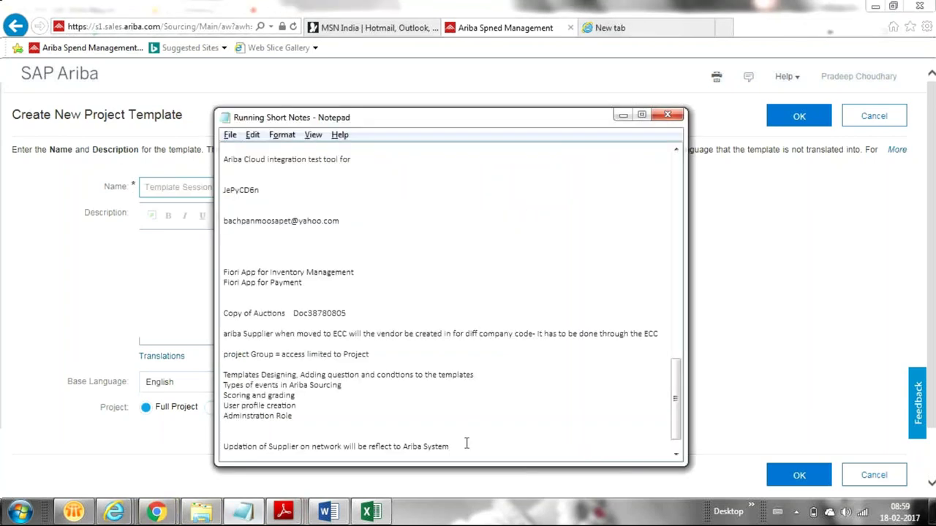
{"action": "key", "text": "Return"}
{"action": "key", "text": "Return"}
{"action": "key", "text": "Return"}
{"action": "key", "text": "ctrl+v"}
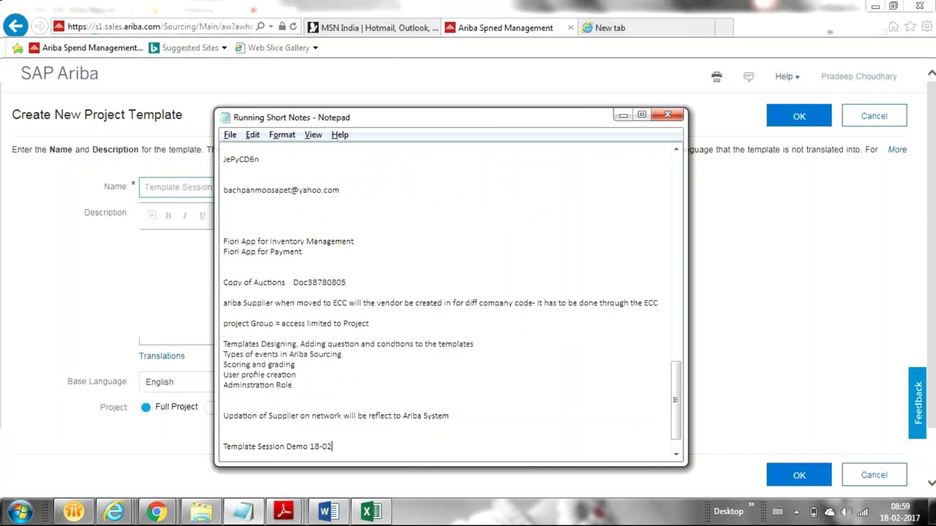
{"action": "key", "text": "alt+Tab"}
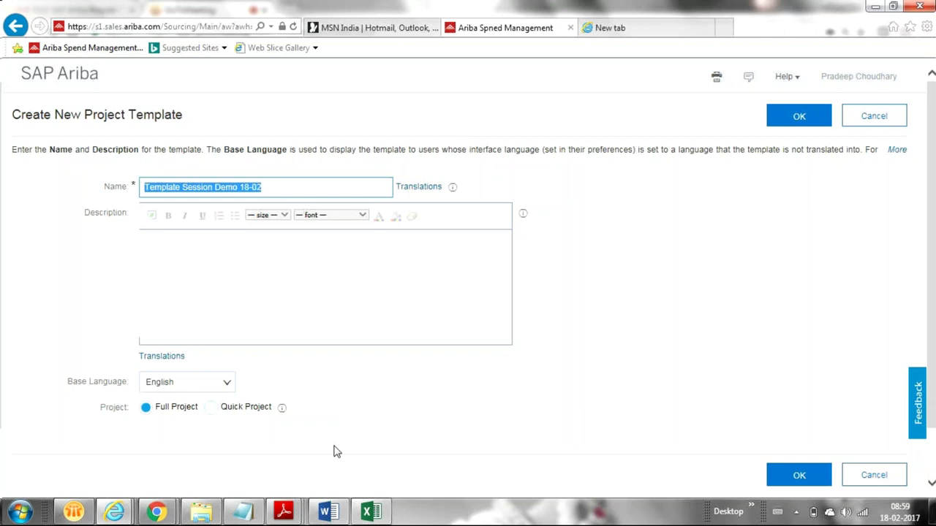
- Cancel the 'Template Session Demo 18-02' form and return to the Templates list
{"action": "left_click", "coordinate": [873, 484]}
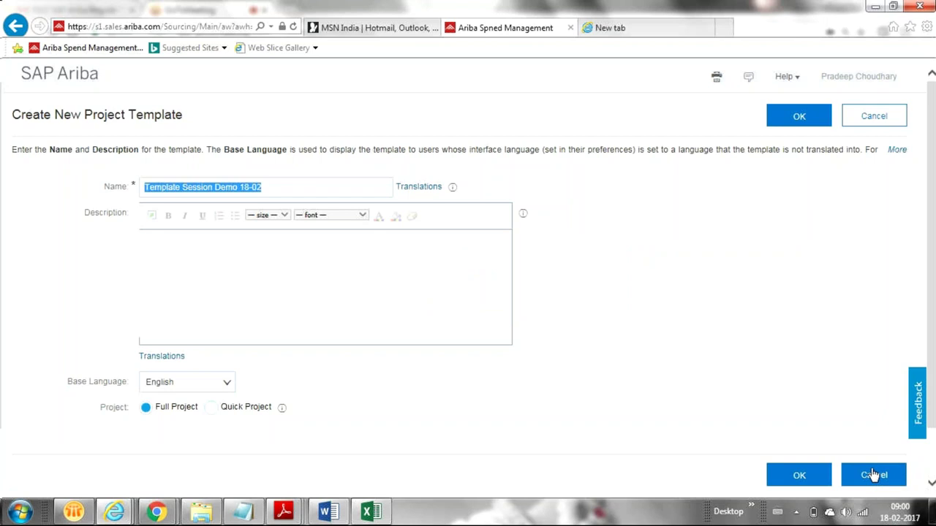
{"action": "left_click", "coordinate": [859, 477]}
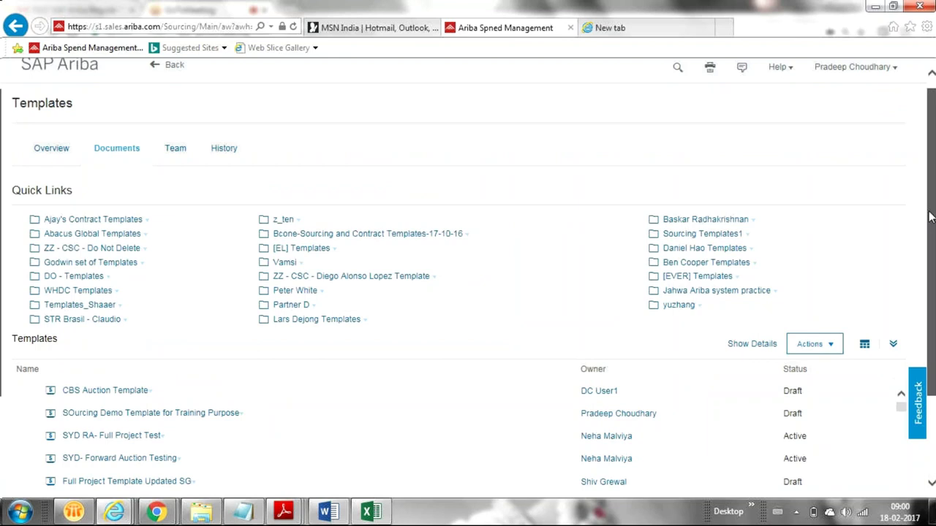
{"action": "scroll", "coordinate": [930, 216], "scroll_direction": "down", "scroll_amount": 2}
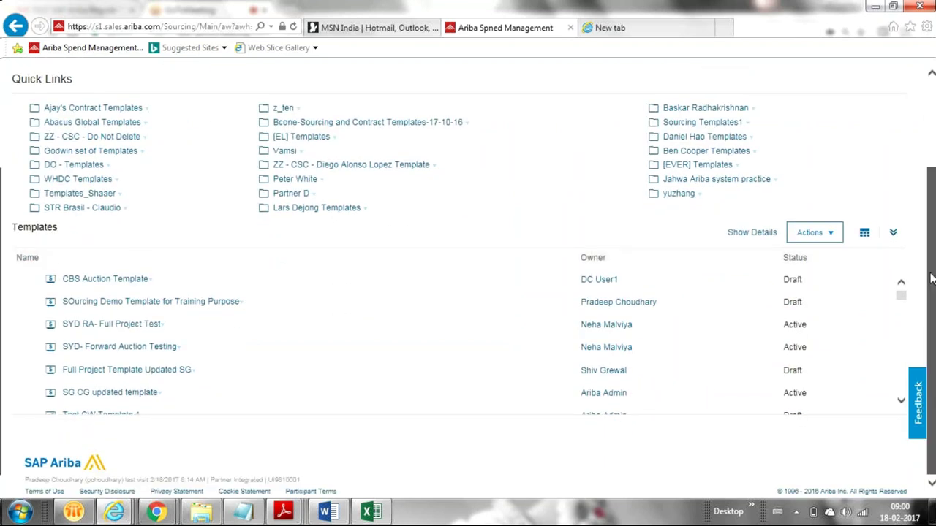
{"action": "left_click_drag", "start_coordinate": [930, 278], "coordinate": [904, 193]}
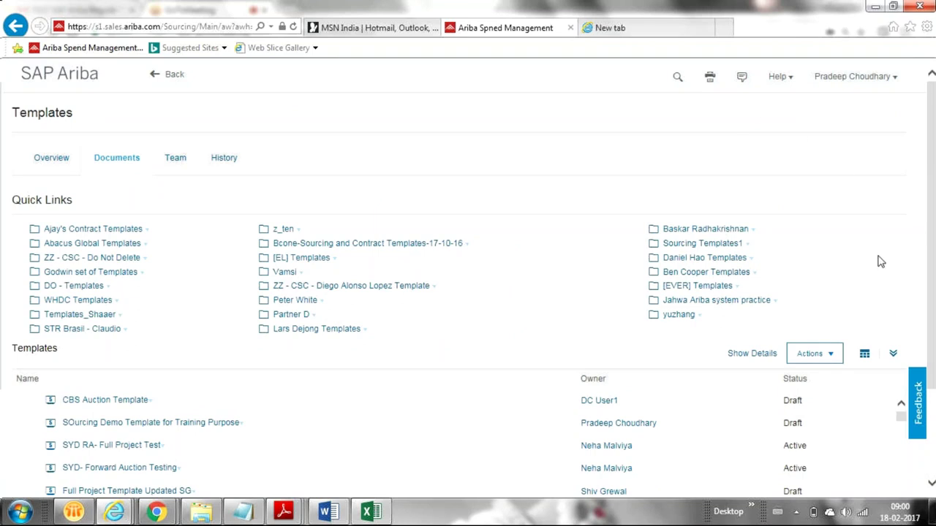
{"action": "left_click", "coordinate": [48, 160]}
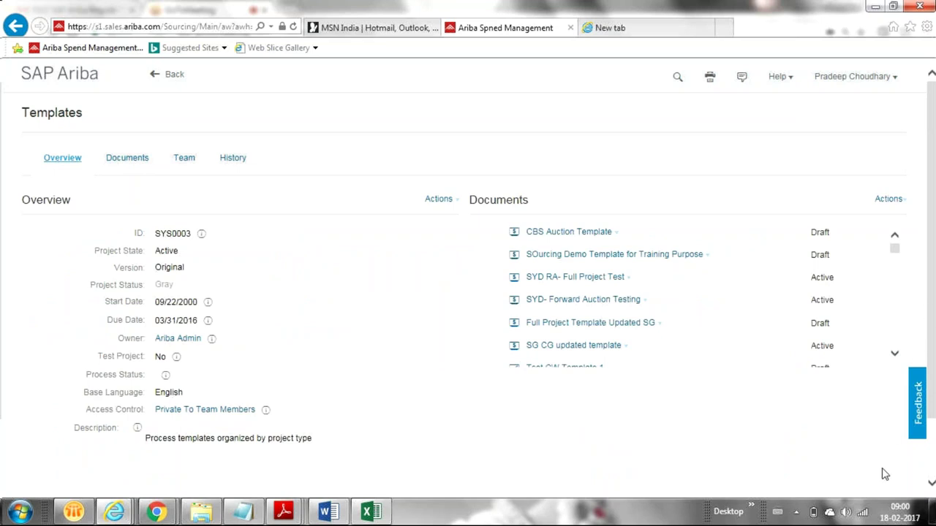
{"action": "left_click", "coordinate": [187, 162]}
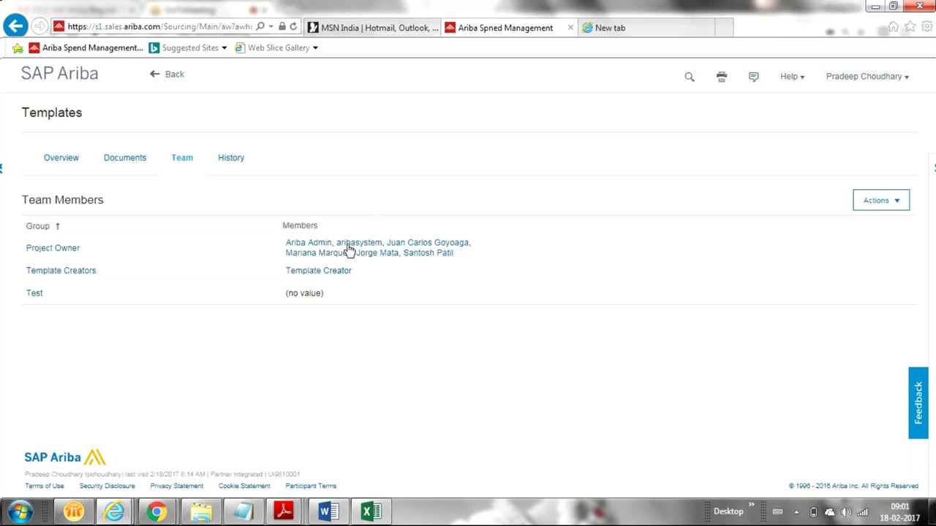
{"action": "left_click", "coordinate": [131, 159]}
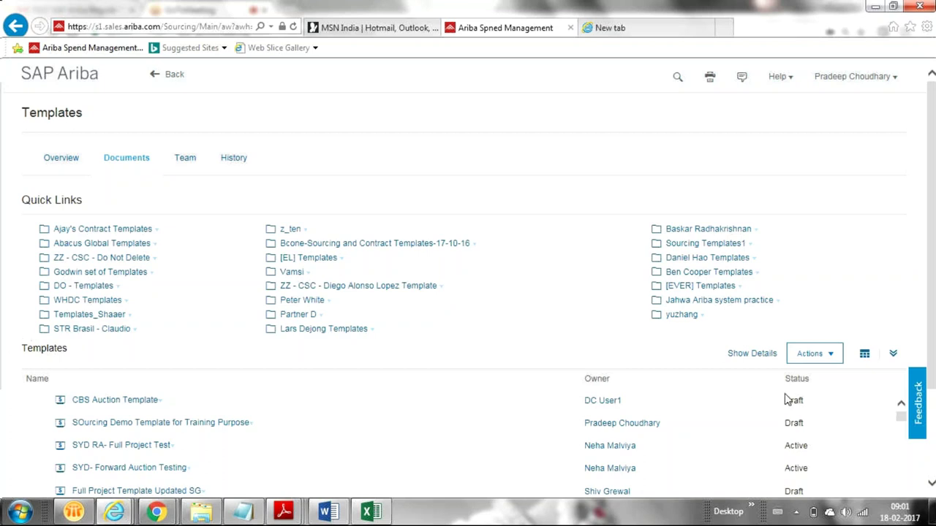
- Scroll down and start another template via Actions > Create > Template
{"action": "mouse_move", "coordinate": [931, 302]}
{"action": "left_mouse_down"}
{"action": "mouse_move", "coordinate": [933, 334]}
{"action": "mouse_move", "coordinate": [932, 262]}
{"action": "mouse_move", "coordinate": [934, 318]}
{"action": "left_mouse_up"}
{"action": "left_click", "coordinate": [819, 252]}
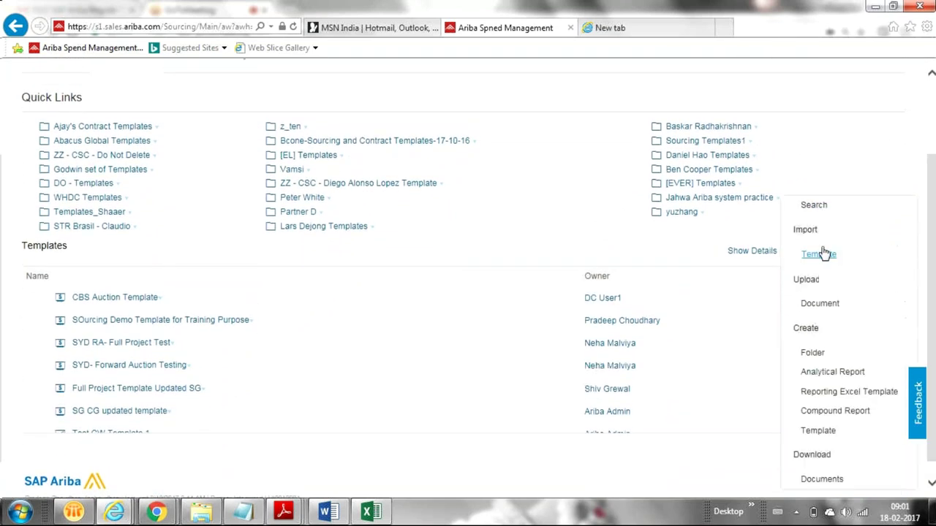
{"action": "left_click", "coordinate": [823, 431]}
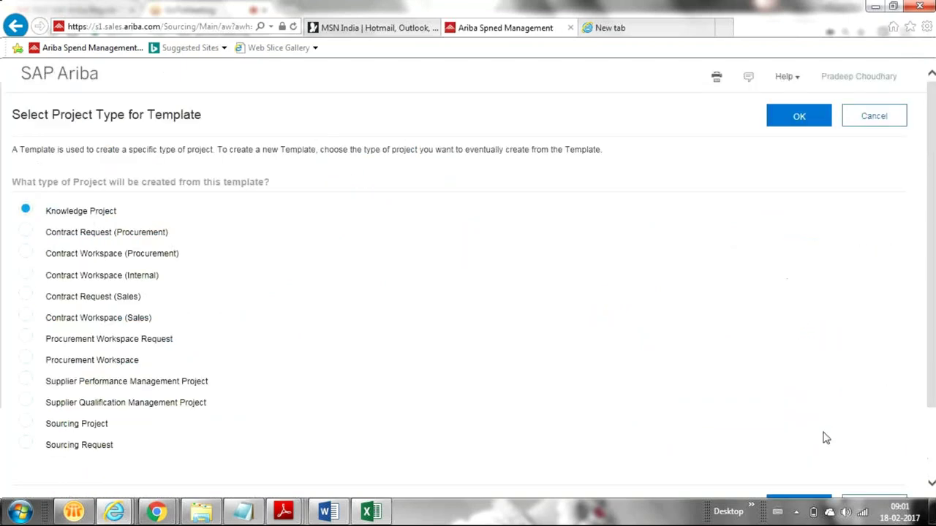
- Choose Sourcing Project as the new template's project type and confirm
{"action": "left_click", "coordinate": [26, 423]}
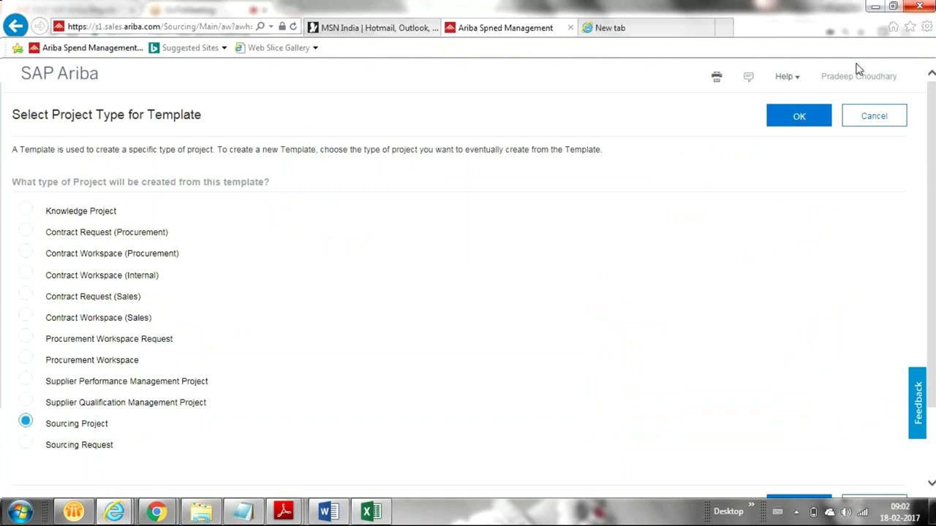
{"action": "left_click", "coordinate": [799, 117]}
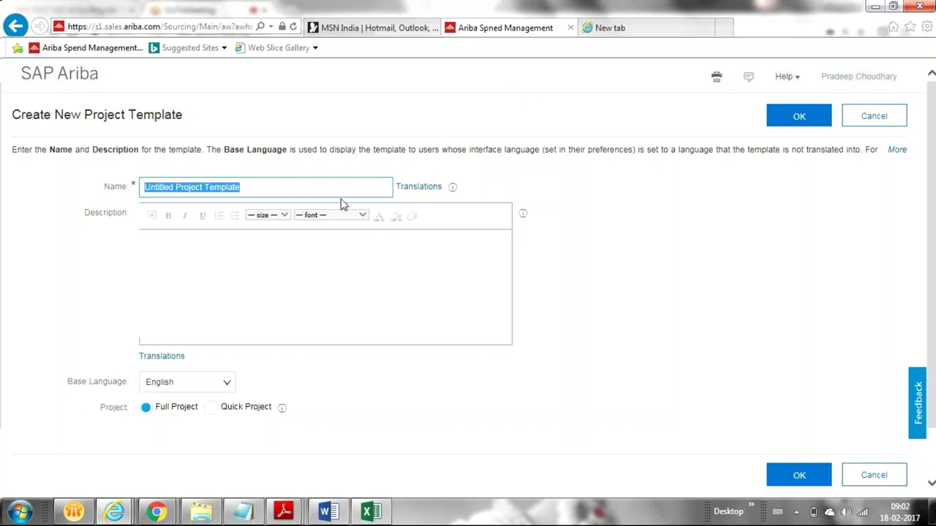
- Select the 'Template Session Demo 18-02' line in the Notepad notes
{"action": "left_click", "coordinate": [228, 517]}
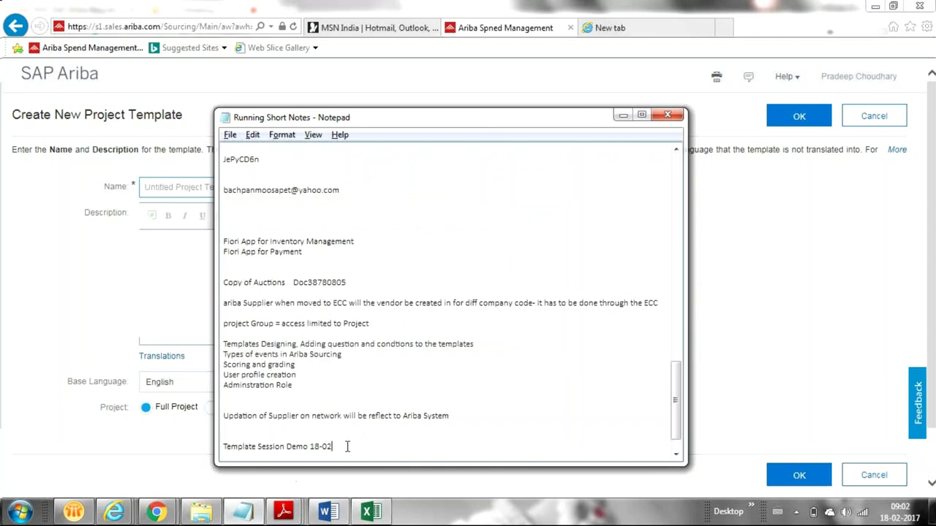
{"action": "left_click_drag", "start_coordinate": [333, 447], "coordinate": [222, 449]}
{"action": "key", "text": "ctrl+c"}
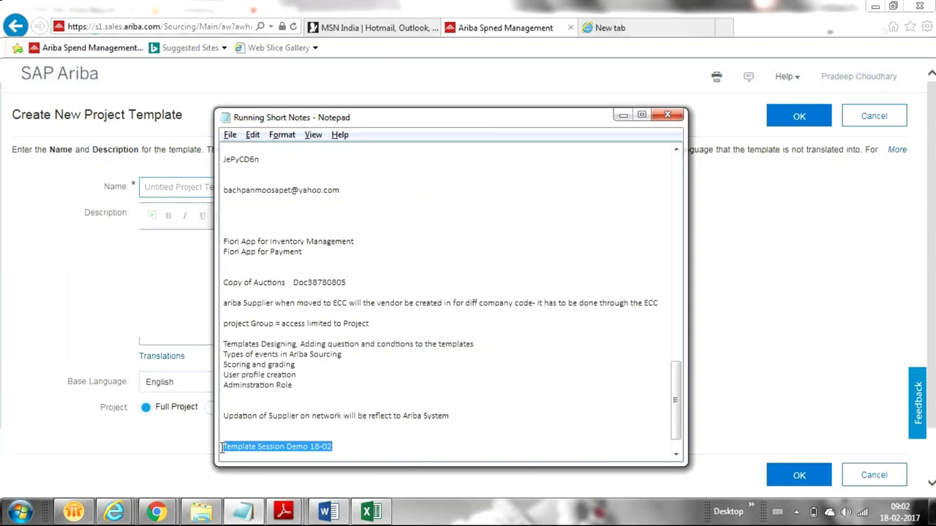
{"action": "left_click", "coordinate": [175, 187]}
- Rename the template to 'Template Session Demo version2' and open the description's Translations page
{"action": "key", "text": "ctrl+v"}
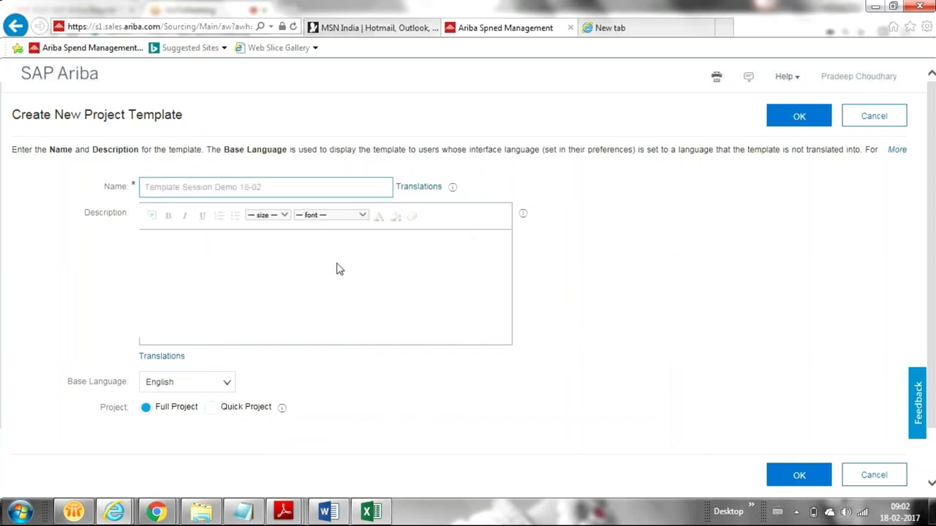
{"action": "key", "text": "BackSpace"}
{"action": "key", "text": "BackSpace"}
{"action": "key", "text": "BackSpace"}
{"action": "key", "text": "BackSpace"}
{"action": "key", "text": "BackSpace"}
{"action": "key", "text": "BackSpace"}
{"action": "type", "text": "version2"}
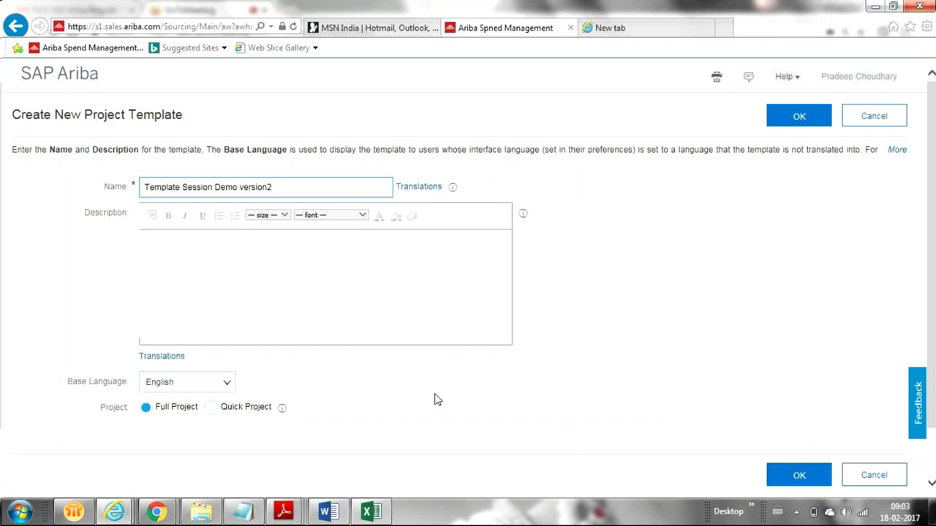
{"action": "left_click", "coordinate": [162, 358]}
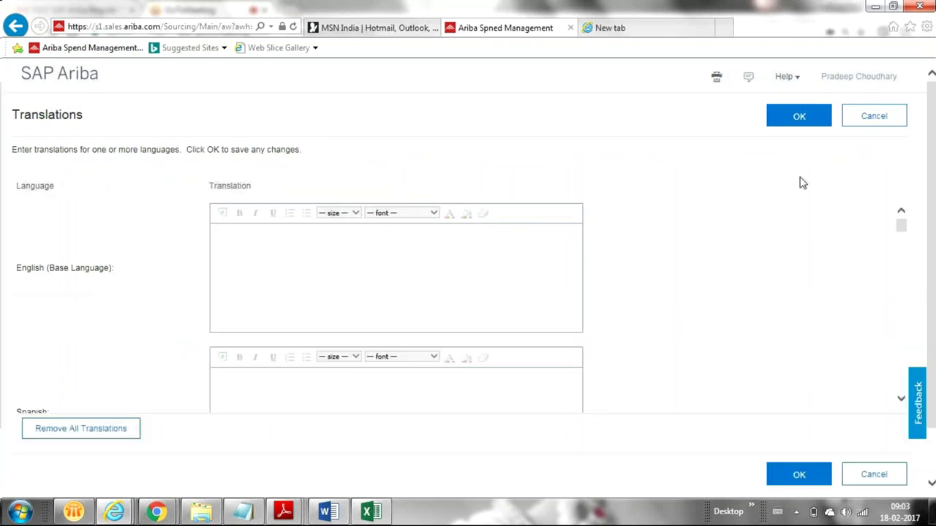
{"action": "left_click", "coordinate": [862, 120]}
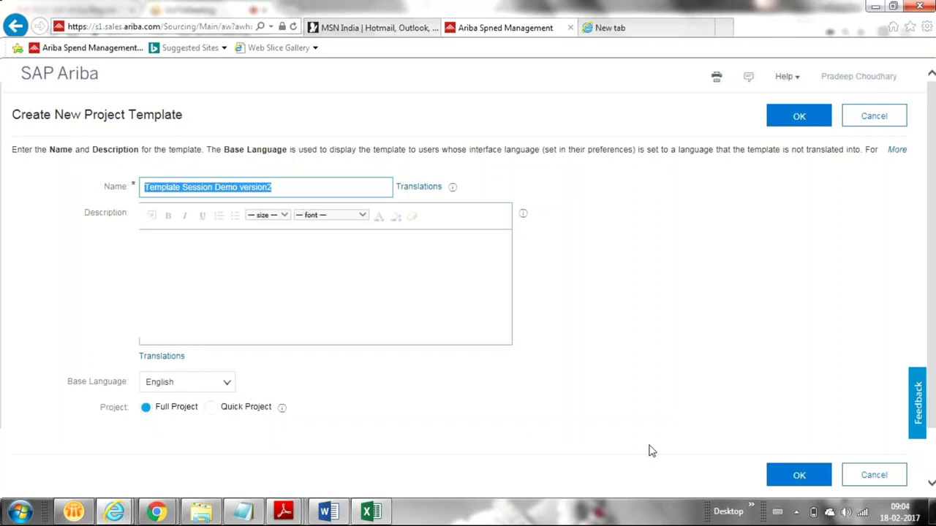
- Acknowledge the template save error and close the error tab and the empty tab
{"action": "left_click", "coordinate": [801, 476]}
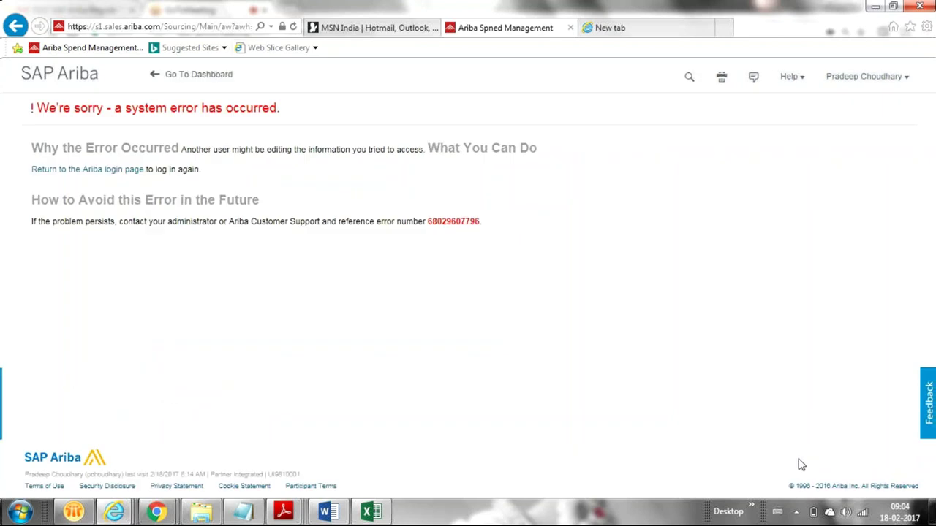
{"action": "left_click", "coordinate": [569, 29]}
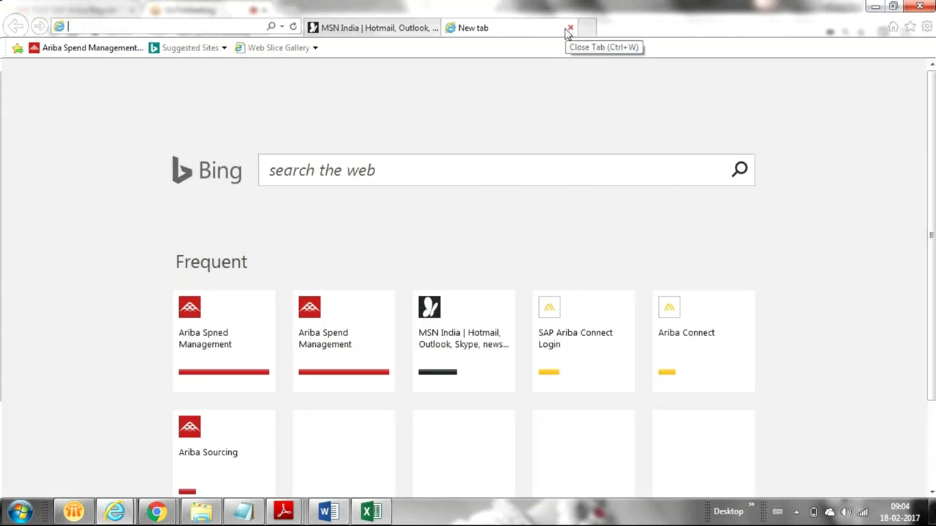
{"action": "left_click", "coordinate": [570, 29]}
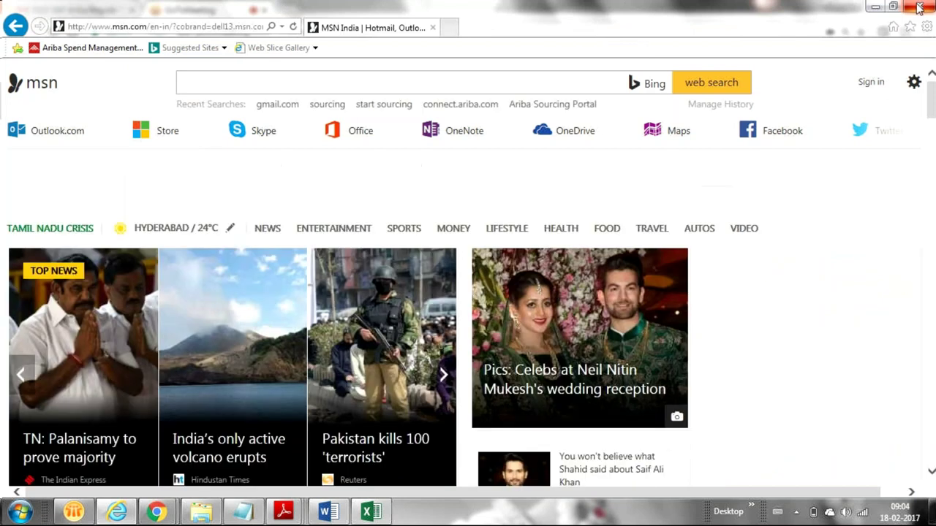
{"action": "left_click", "coordinate": [242, 511]}
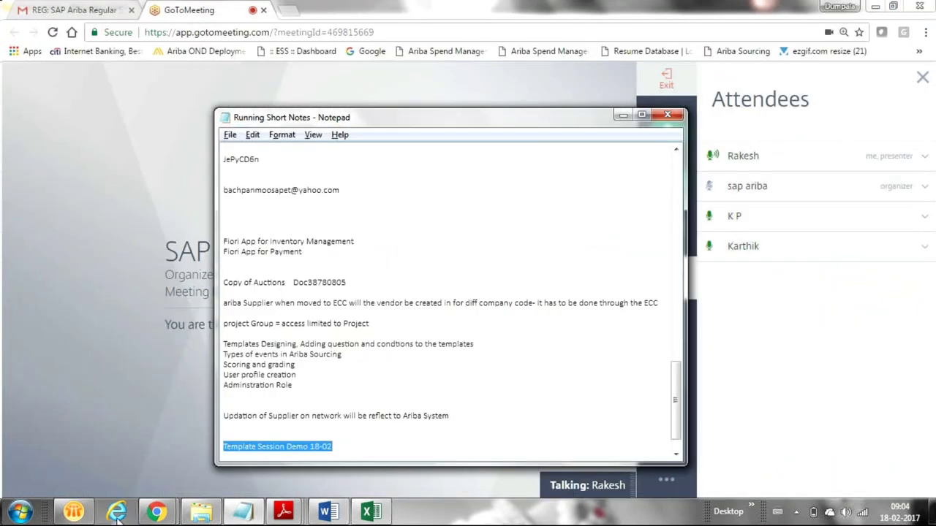
{"action": "left_click", "coordinate": [117, 514]}
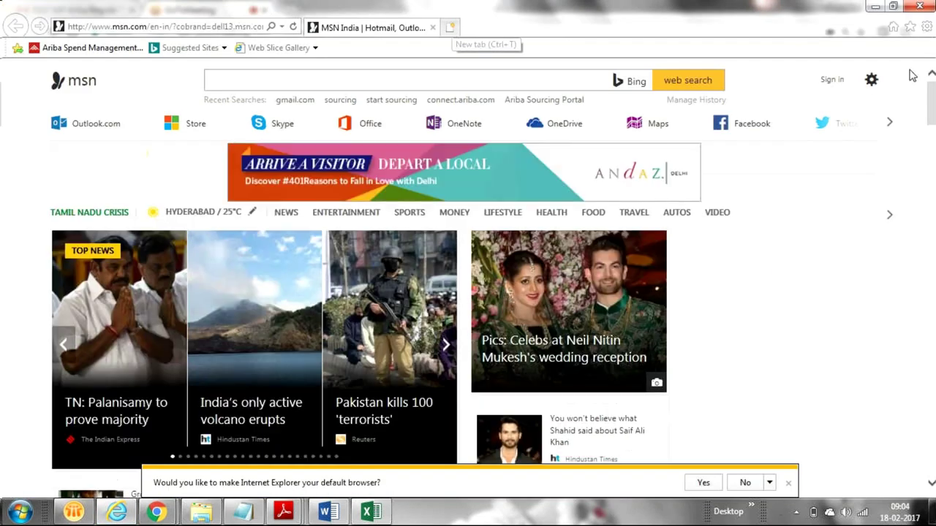
- Load the Ariba Partner Demo site from Favorites in a new browser tab
{"action": "left_click", "coordinate": [451, 28]}
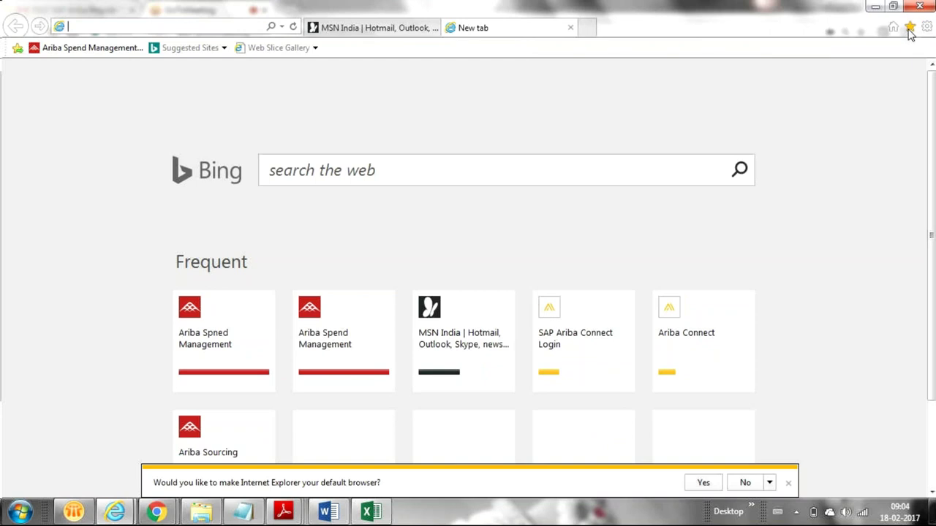
{"action": "left_click", "coordinate": [909, 27]}
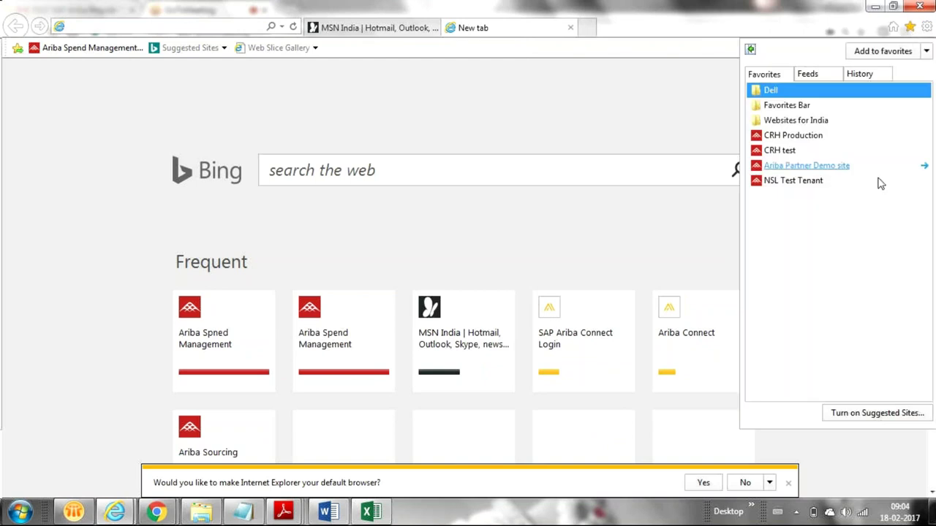
{"action": "left_click", "coordinate": [817, 168]}
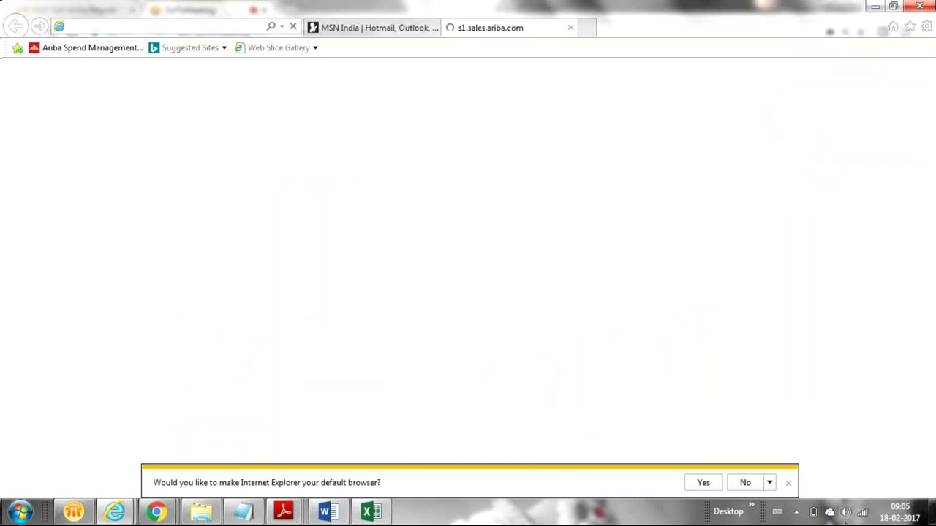
- Dismiss the default-browser prompt and log back in with the user name and password
{"action": "left_click", "coordinate": [742, 481]}
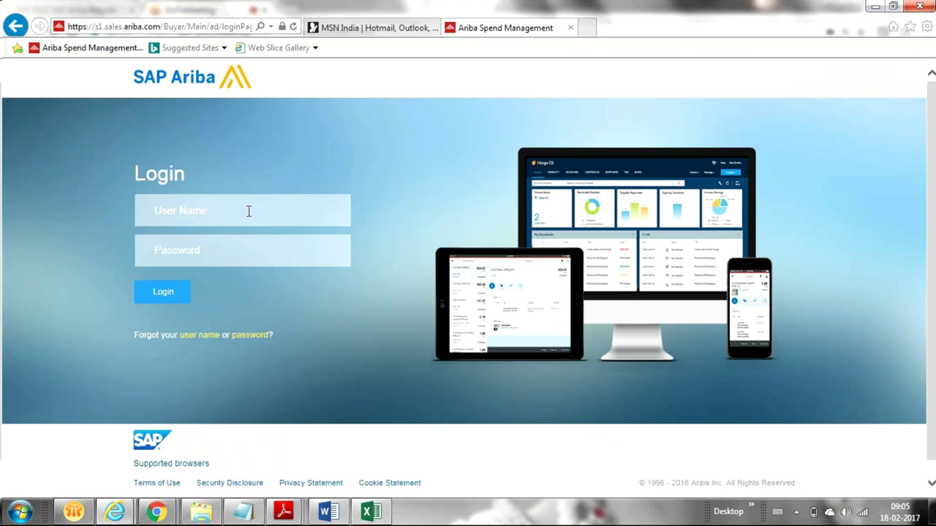
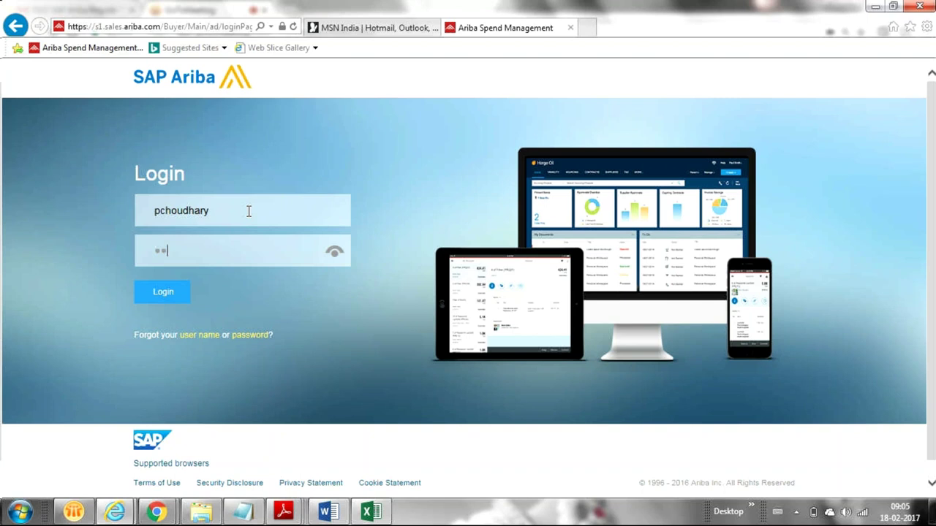
{"action": "key", "text": "Return"}
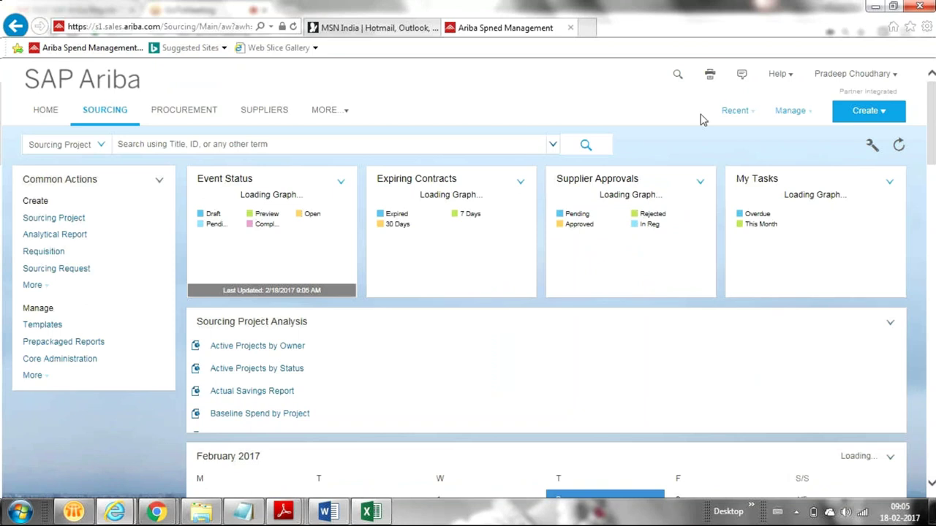
- Check the Recent and Sourcing Project scope dropdowns, leaving the recently viewed items list open
{"action": "left_click", "coordinate": [741, 113]}
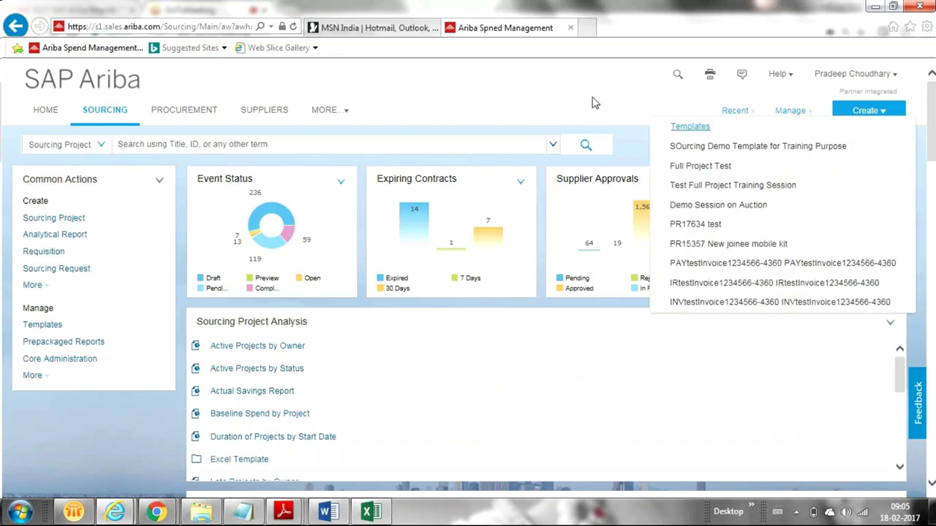
{"action": "left_click", "coordinate": [562, 95]}
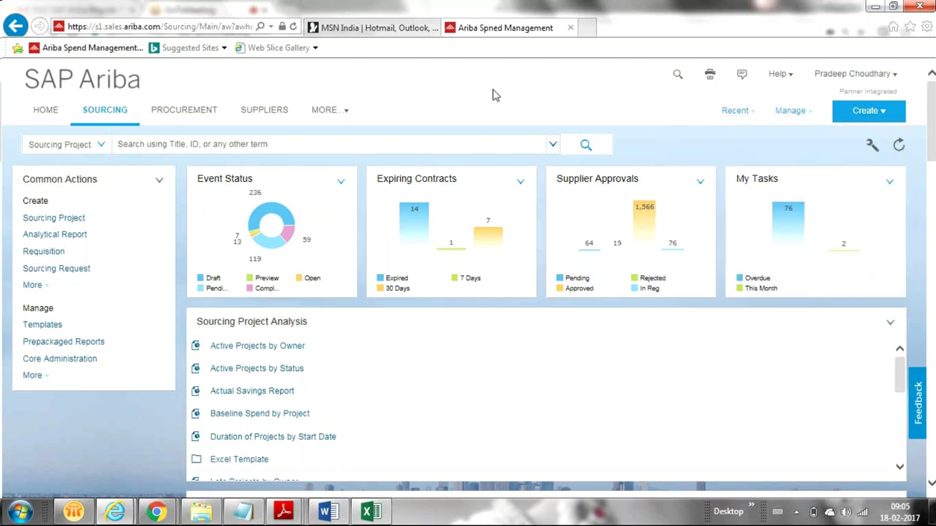
{"action": "left_click", "coordinate": [99, 146]}
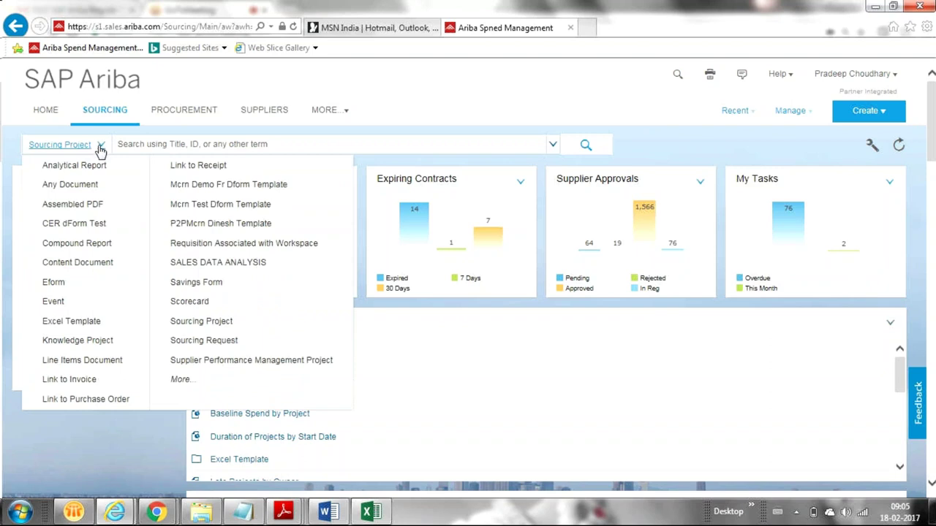
{"action": "left_click", "coordinate": [1, 276]}
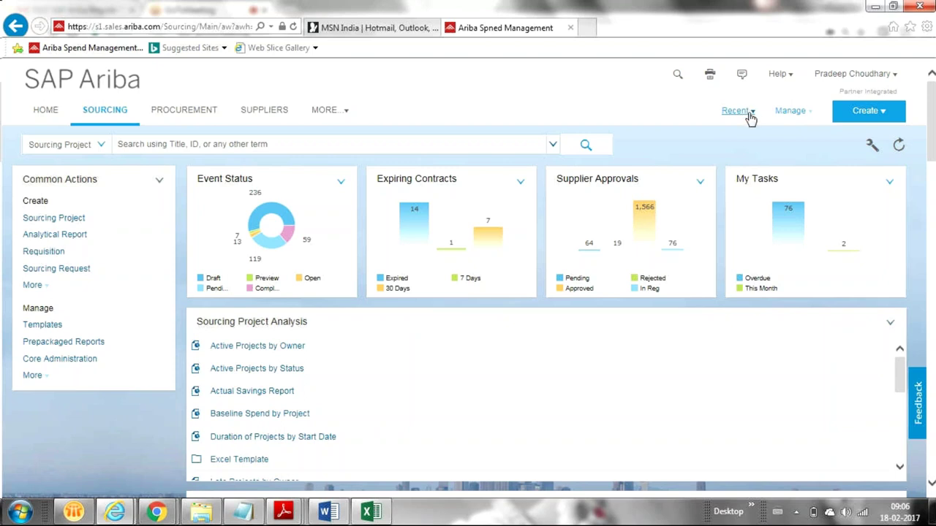
{"action": "left_click", "coordinate": [749, 116]}
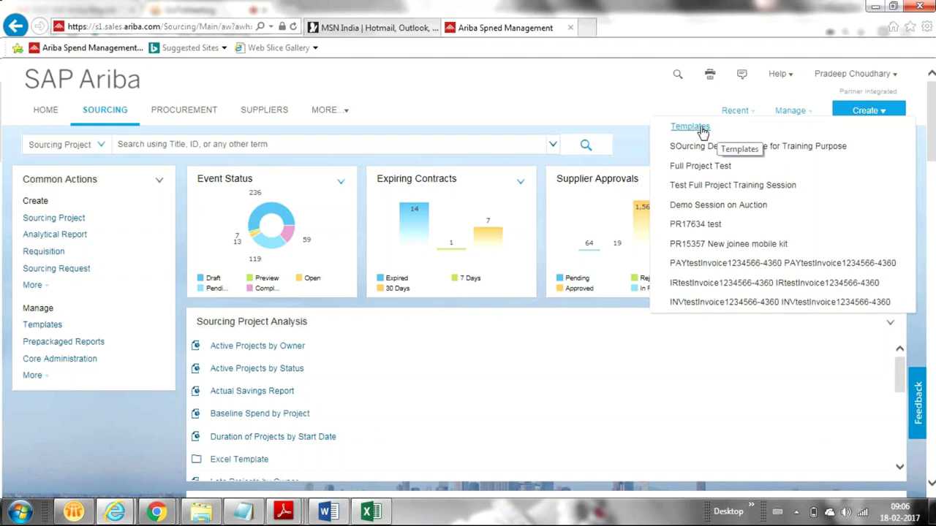
- Go to Templates from the Recent list and bring the Running Short Notes Notepad forward
{"action": "left_click", "coordinate": [699, 128]}
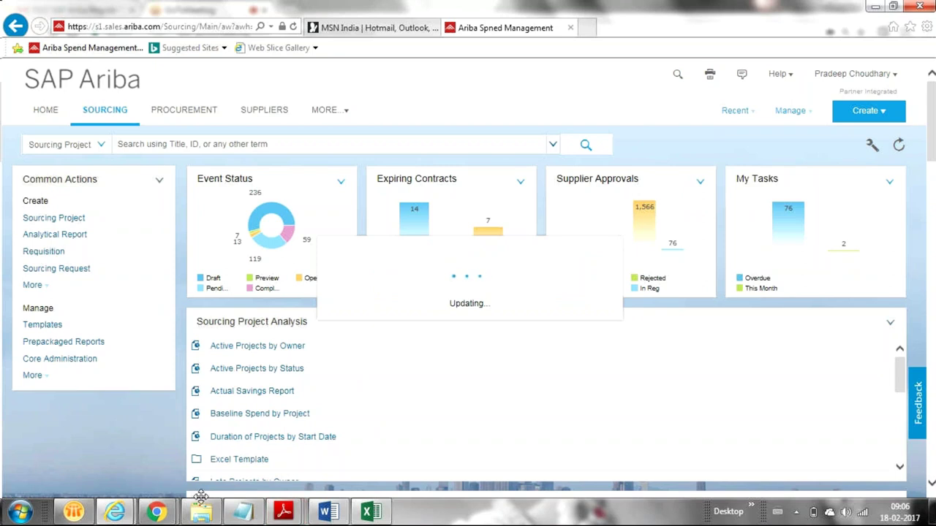
{"action": "left_click", "coordinate": [244, 516]}
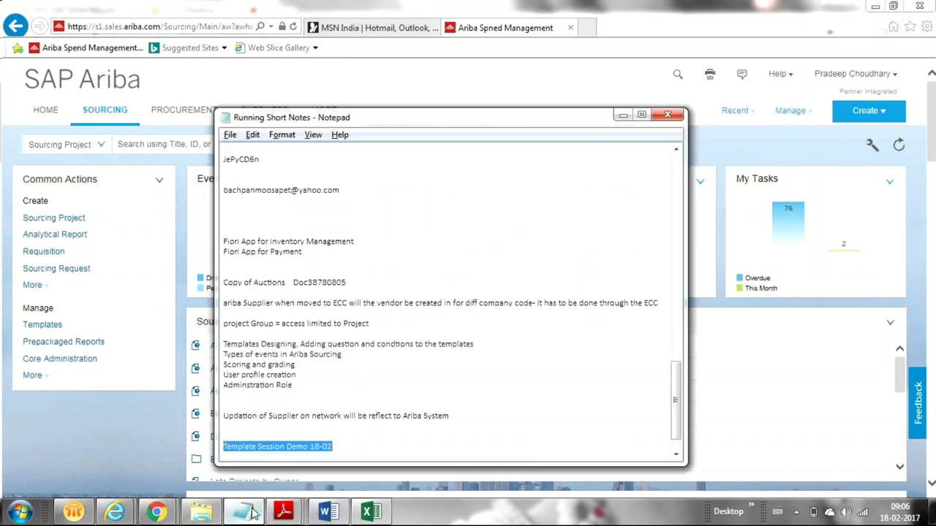
- Minimize the Running Short Notes window to reveal the Ariba Sourcing dashboard
{"action": "left_click", "coordinate": [238, 515]}
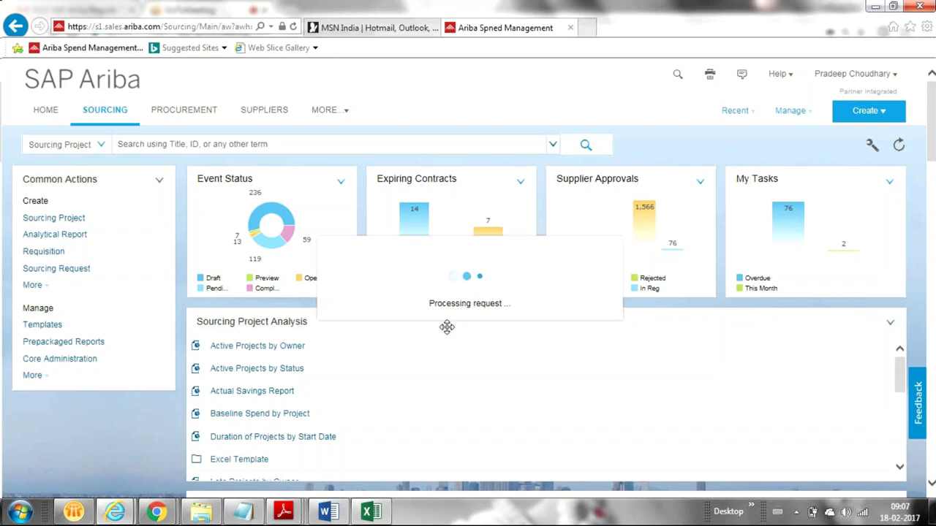
- Refresh the stalled Templates page and view March 2017 in the taskbar calendar
{"action": "left_click", "coordinate": [292, 29]}
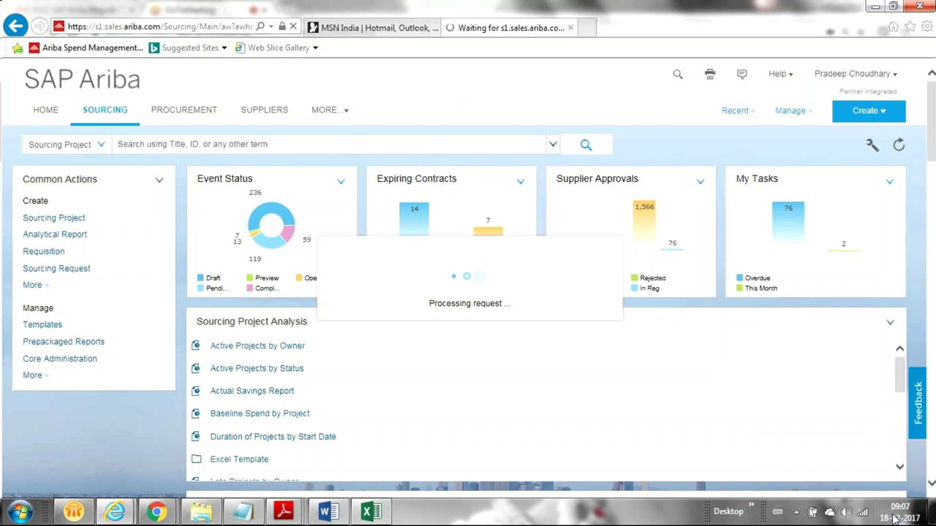
{"action": "left_click", "coordinate": [893, 518]}
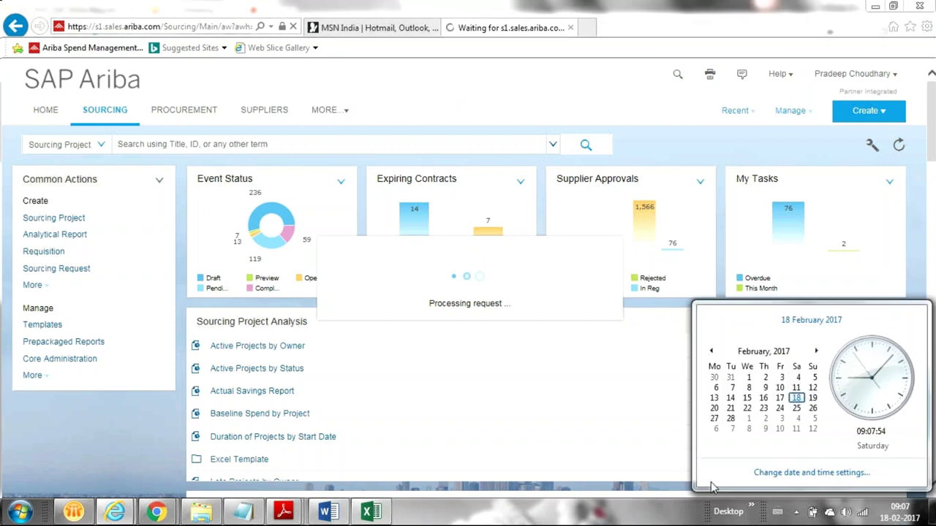
{"action": "left_click", "coordinate": [747, 429]}
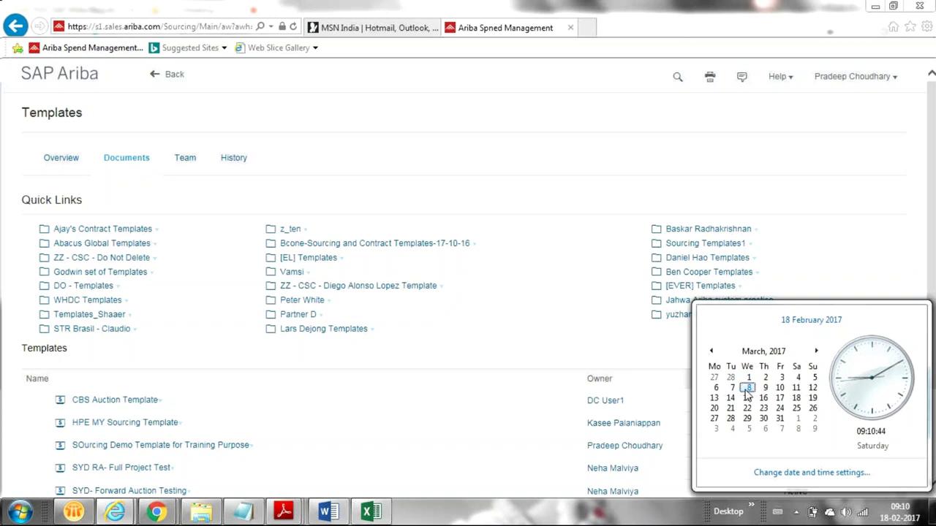
- Close the calendar flyout and start a new template via Actions > Create > Template
{"action": "left_click", "coordinate": [684, 135]}
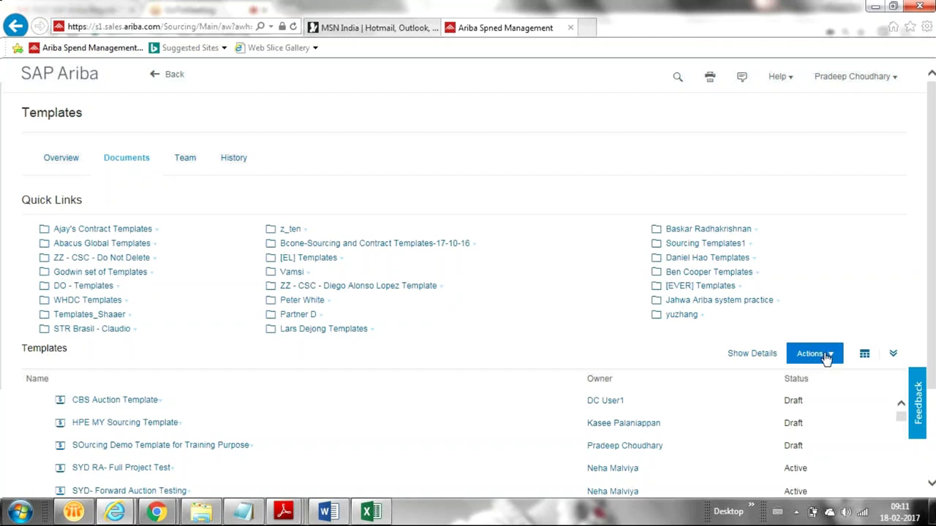
{"action": "left_click", "coordinate": [826, 355]}
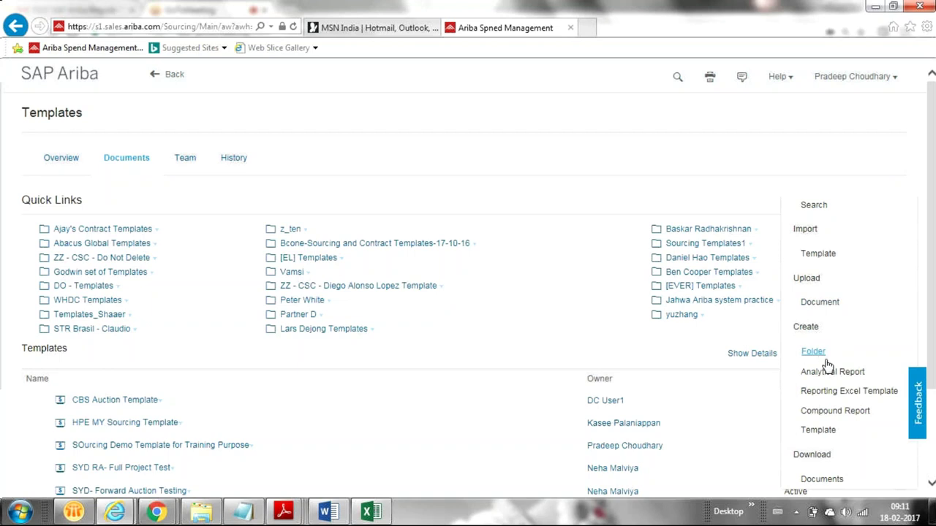
{"action": "left_click", "coordinate": [830, 433]}
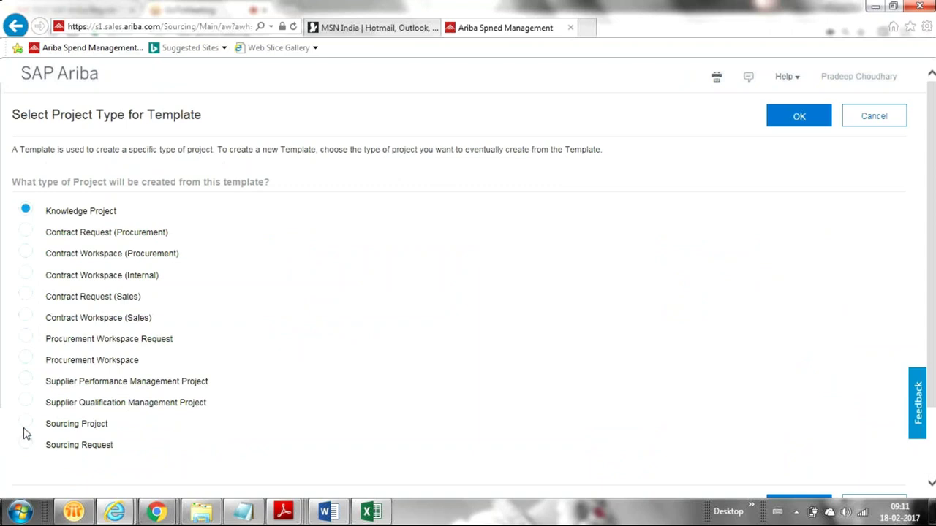
- Choose Sourcing Project as the new template's project type and confirm
{"action": "left_click", "coordinate": [26, 426]}
{"action": "left_click", "coordinate": [808, 124]}
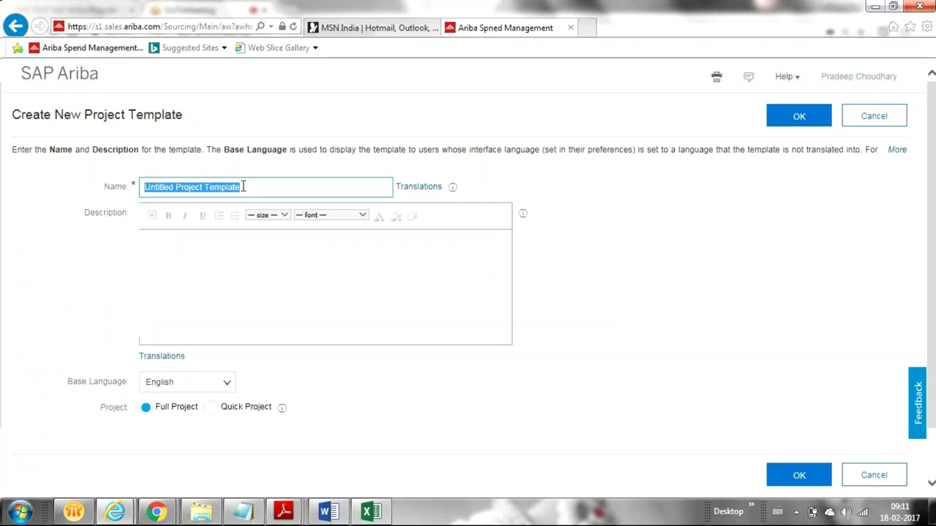
- Name the new Sourcing Project template 'Demo 18' and create it
{"action": "type", "text": "Demo "}
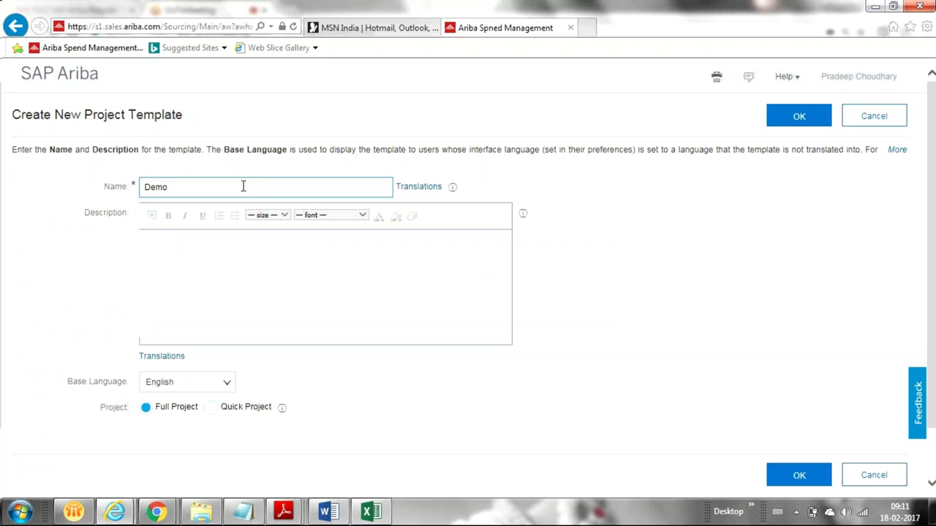
{"action": "type", "text": "18"}
{"action": "left_click", "coordinate": [799, 478]}
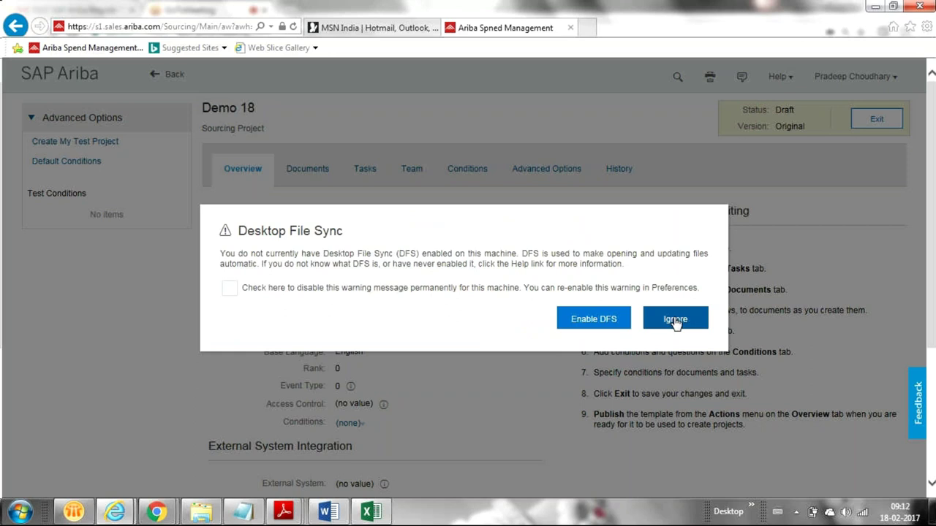
- Dismiss the Desktop File Sync warning and view the Demo 18 template's empty Documents list
{"action": "left_click", "coordinate": [675, 319]}
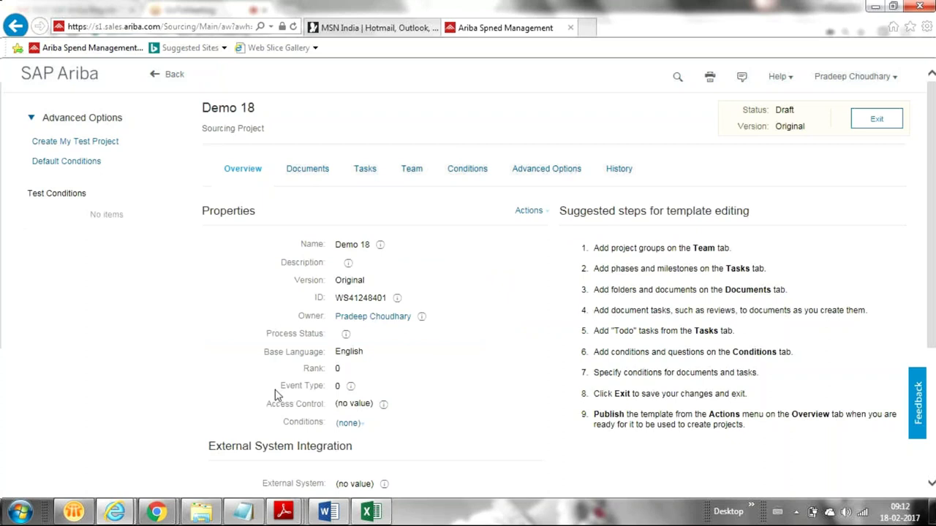
{"action": "mouse_move", "coordinate": [115, 512]}
{"action": "left_click", "coordinate": [303, 179]}
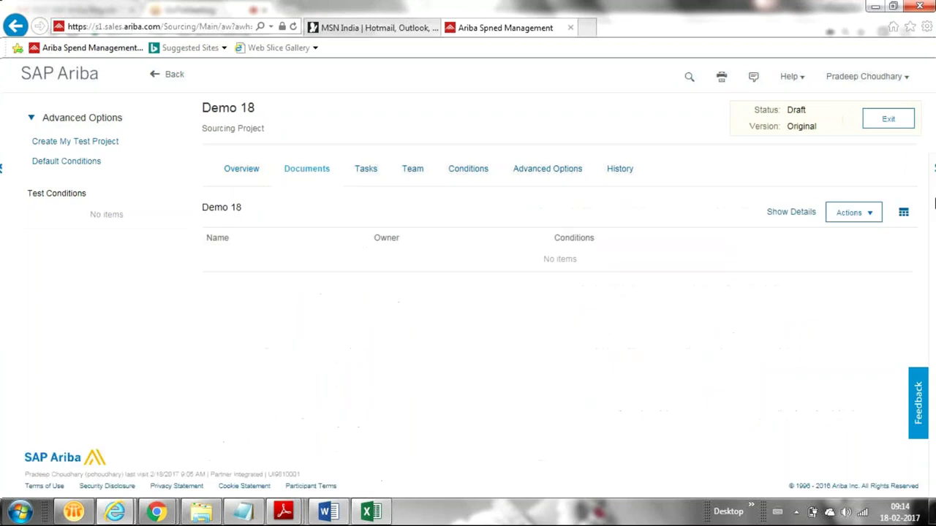
- Review the Documents Actions menu's Upload, Create (Folder, Document, Subproject) and Download options
{"action": "left_click", "coordinate": [848, 214]}
{"action": "left_click", "coordinate": [865, 218]}
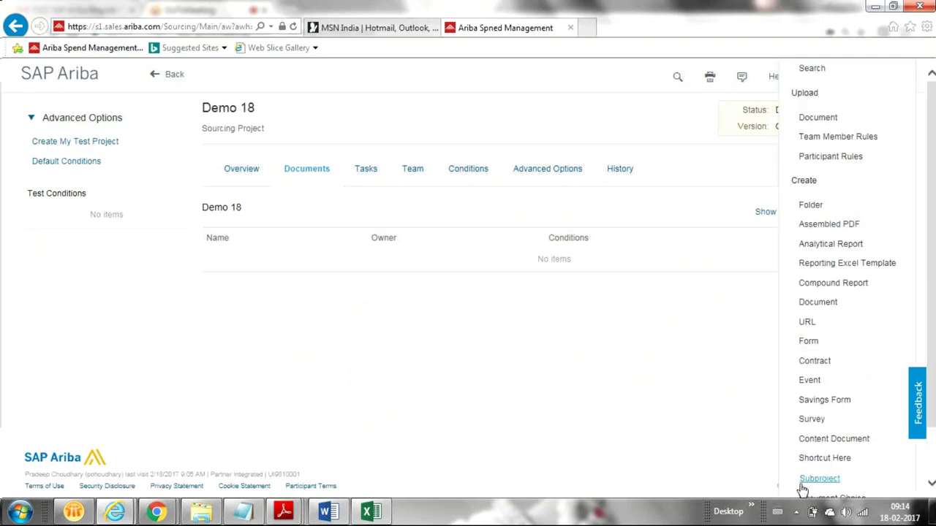
{"action": "scroll", "coordinate": [802, 489], "scroll_direction": "down", "scroll_amount": 2}
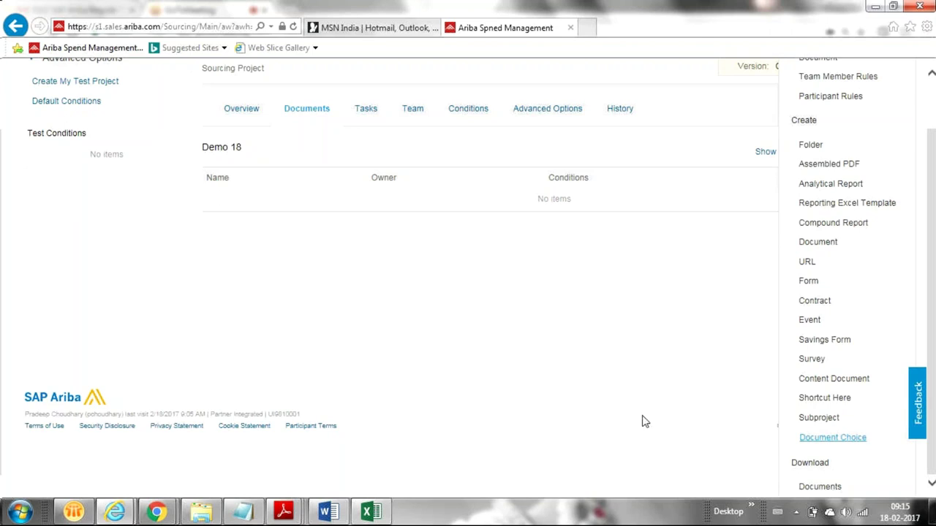
{"action": "left_click", "coordinate": [642, 422]}
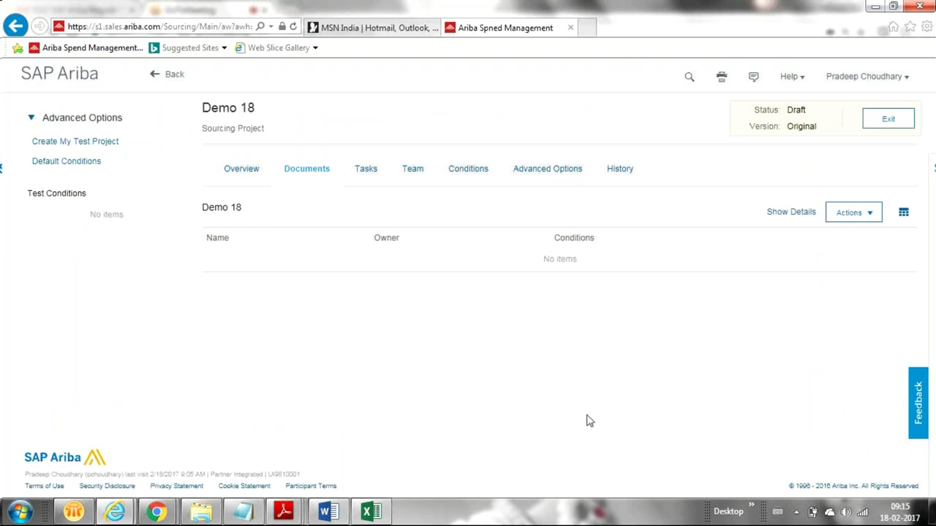
{"action": "left_click", "coordinate": [249, 170]}
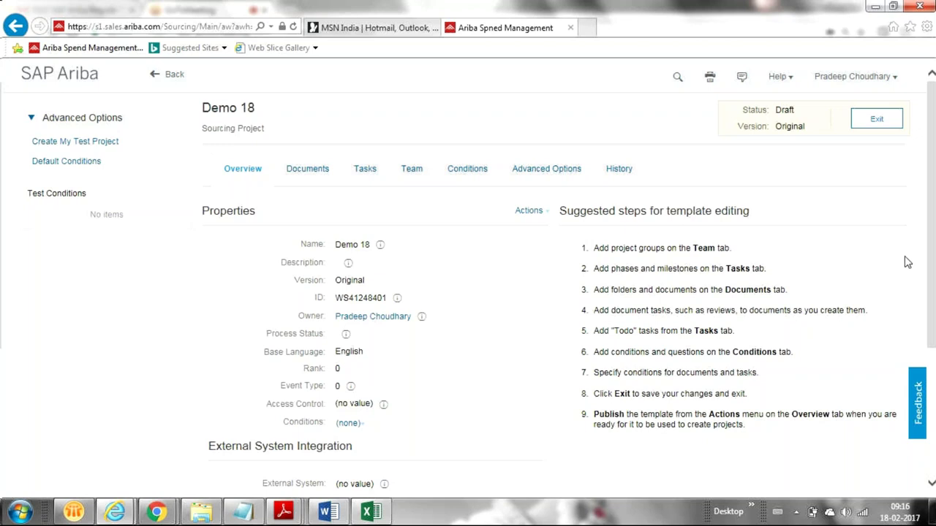
{"action": "left_click_drag", "start_coordinate": [932, 254], "coordinate": [903, 396]}
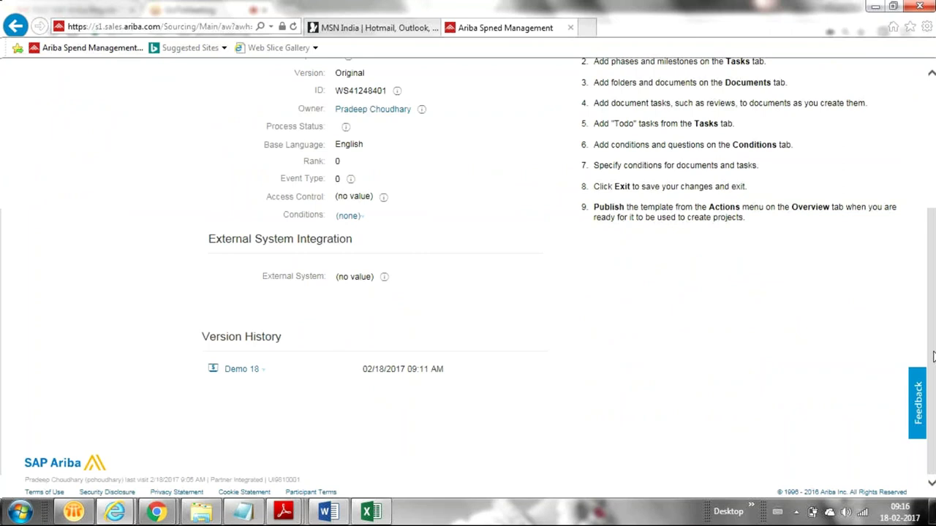
{"action": "left_click_drag", "start_coordinate": [932, 344], "coordinate": [934, 254]}
{"action": "left_click_drag", "start_coordinate": [358, 392], "coordinate": [194, 394]}
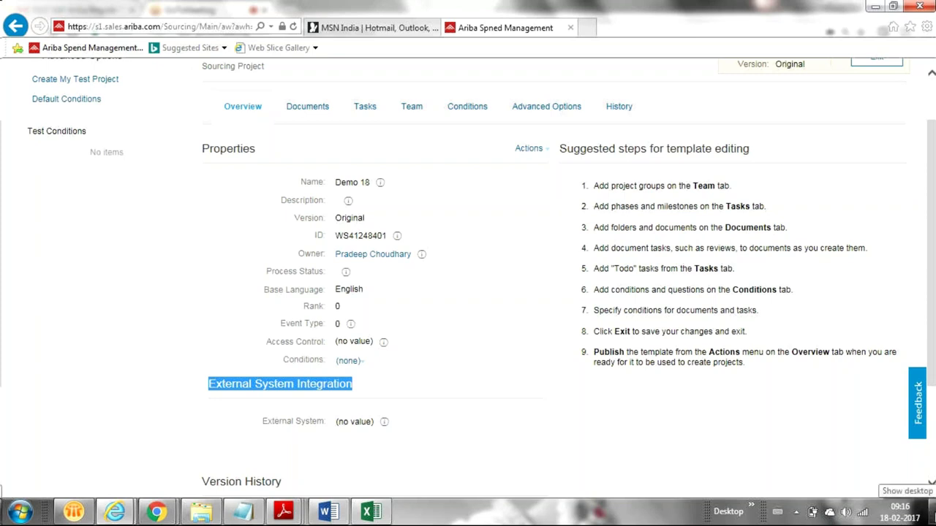
- Open the To Be Ariba Process diagram in Visio from the desktop
{"action": "left_click", "coordinate": [931, 516]}
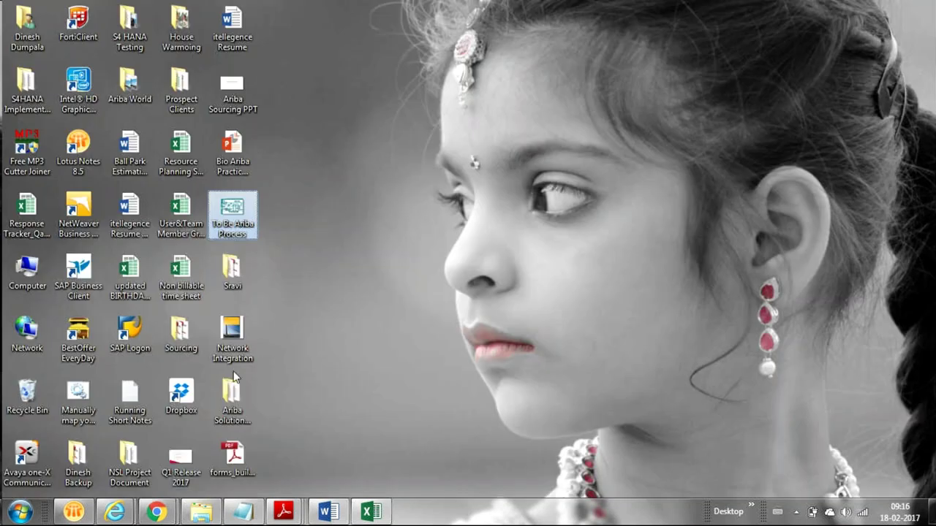
{"action": "double_click", "coordinate": [232, 212]}
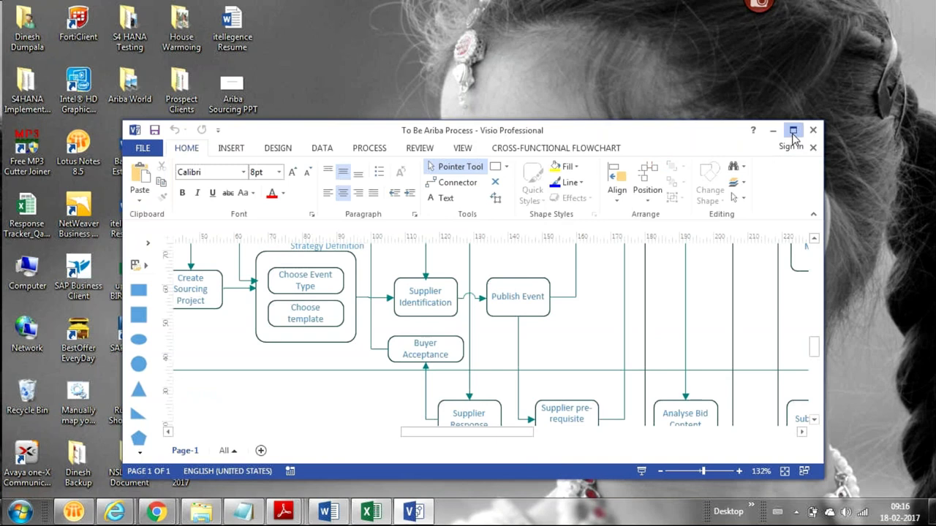
- Maximize the Visio window and fit the SAP Ariba To-Be Process (Detailed) flowchart at 101% zoom
{"action": "left_click", "coordinate": [792, 131]}
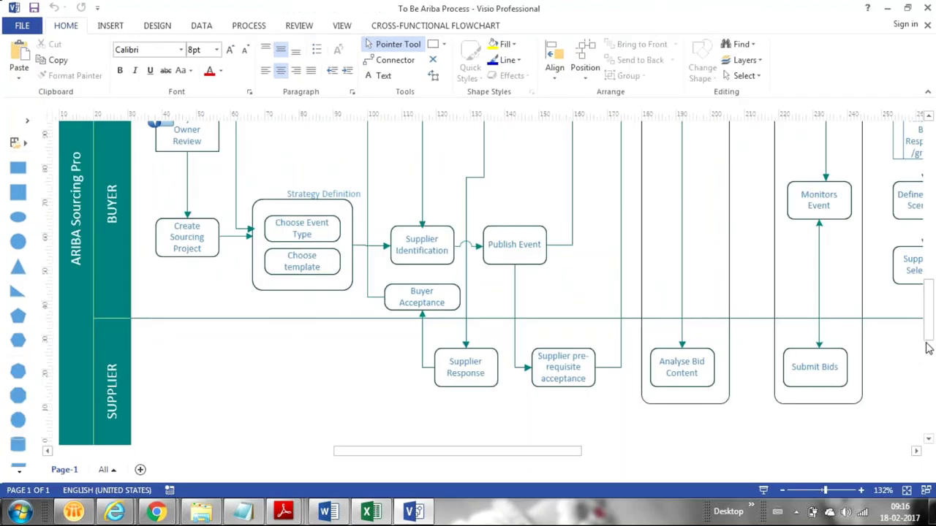
{"action": "left_click_drag", "start_coordinate": [927, 342], "coordinate": [929, 277]}
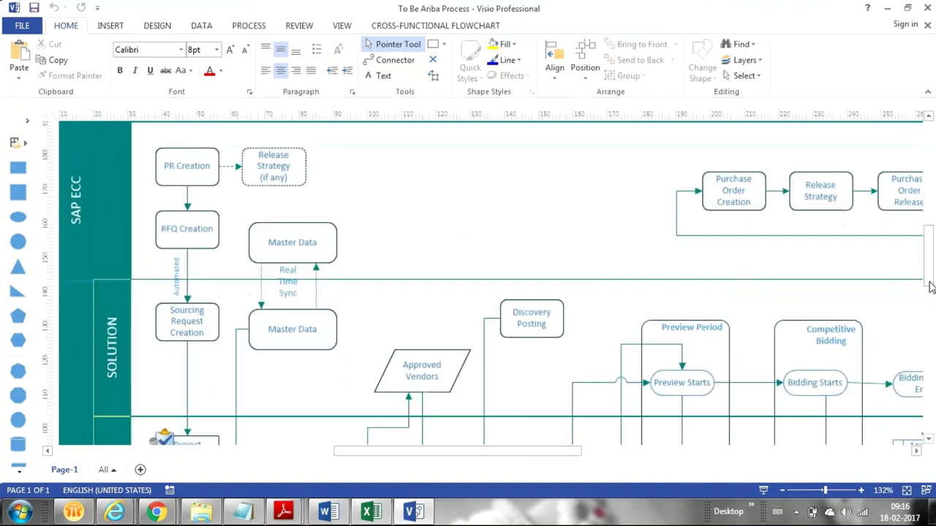
{"action": "scroll", "coordinate": [562, 348], "scroll_direction": "down", "scroll_amount": 1}
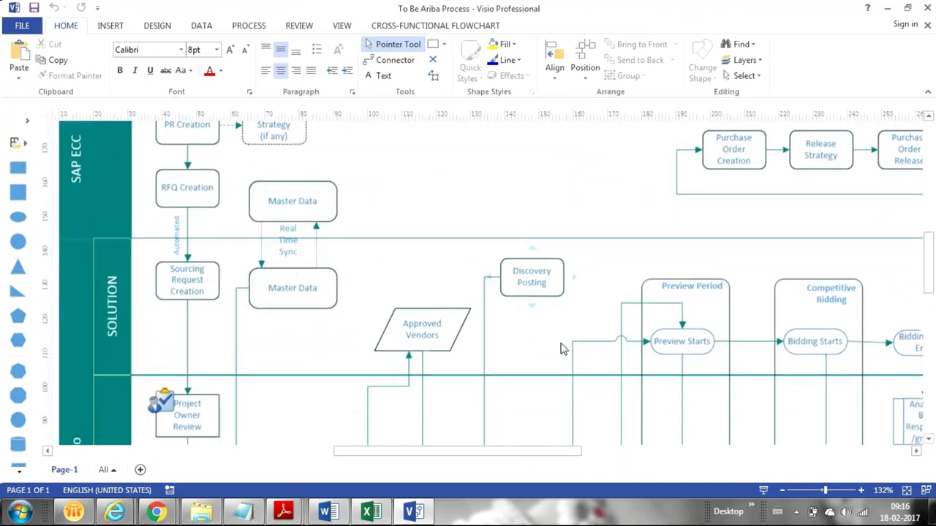
{"action": "scroll", "coordinate": [562, 349], "scroll_direction": "up", "scroll_amount": 1}
{"action": "scroll", "coordinate": [562, 348], "scroll_direction": "down", "scroll_amount": 3}
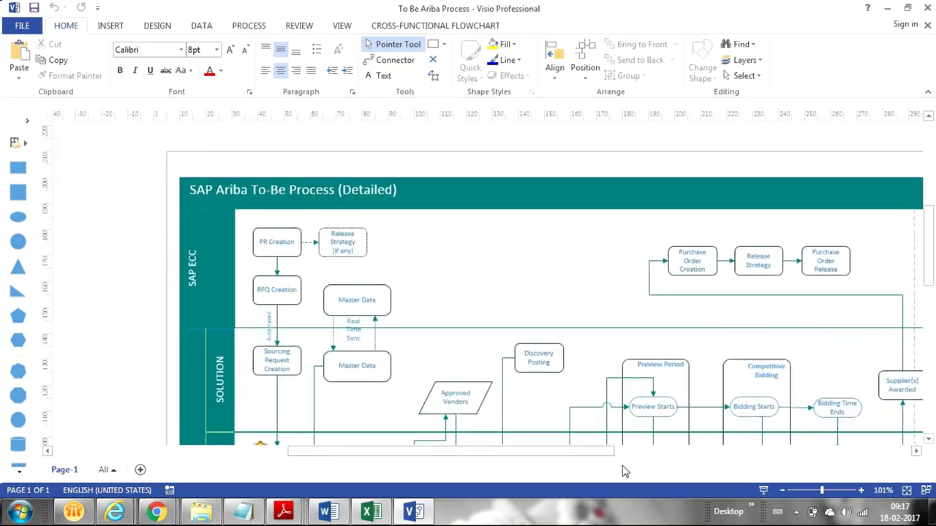
{"action": "left_click_drag", "start_coordinate": [564, 453], "coordinate": [584, 464]}
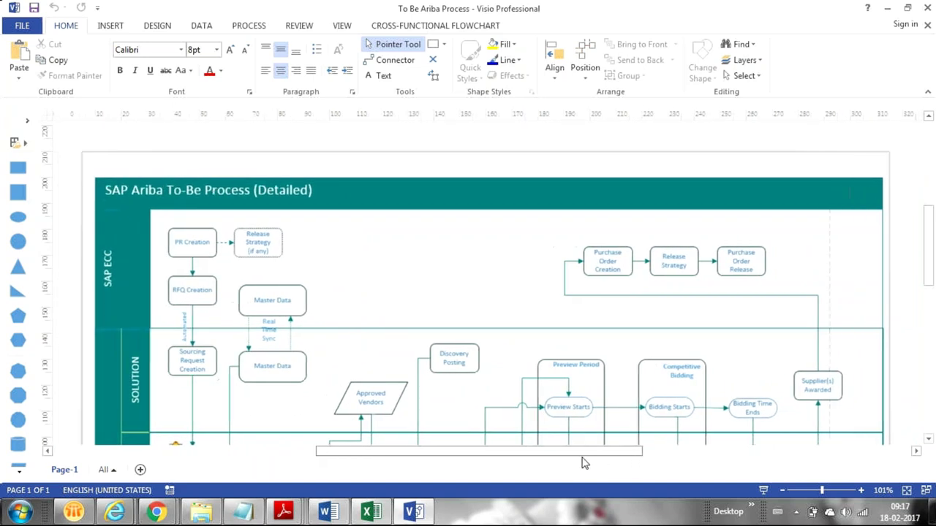
{"action": "left_click_drag", "start_coordinate": [926, 231], "coordinate": [926, 249]}
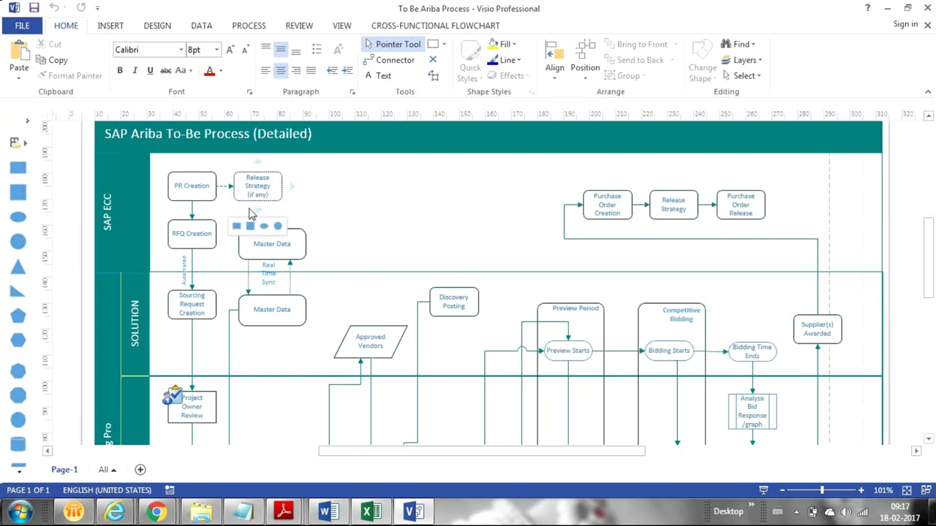
{"action": "scroll", "coordinate": [100, 406], "scroll_direction": "down", "scroll_amount": 10}
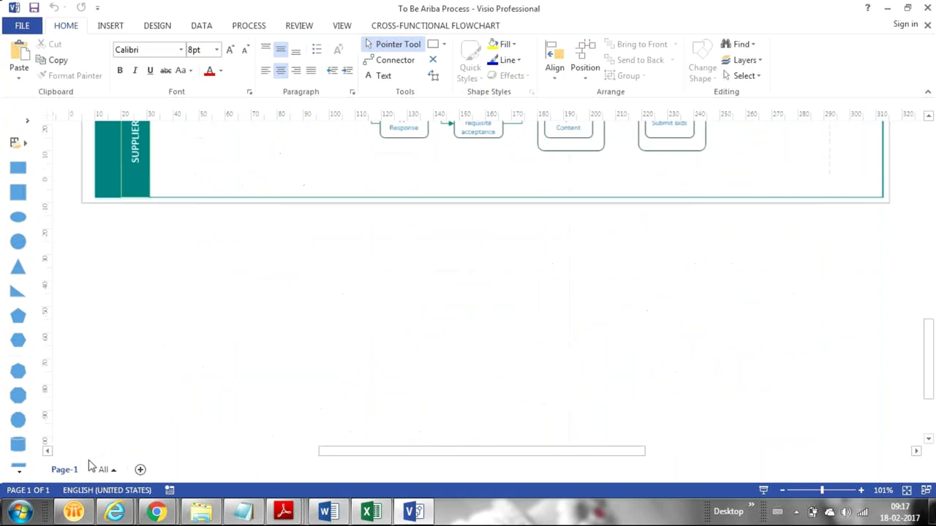
{"action": "scroll", "coordinate": [100, 406], "scroll_direction": "up", "scroll_amount": 8}
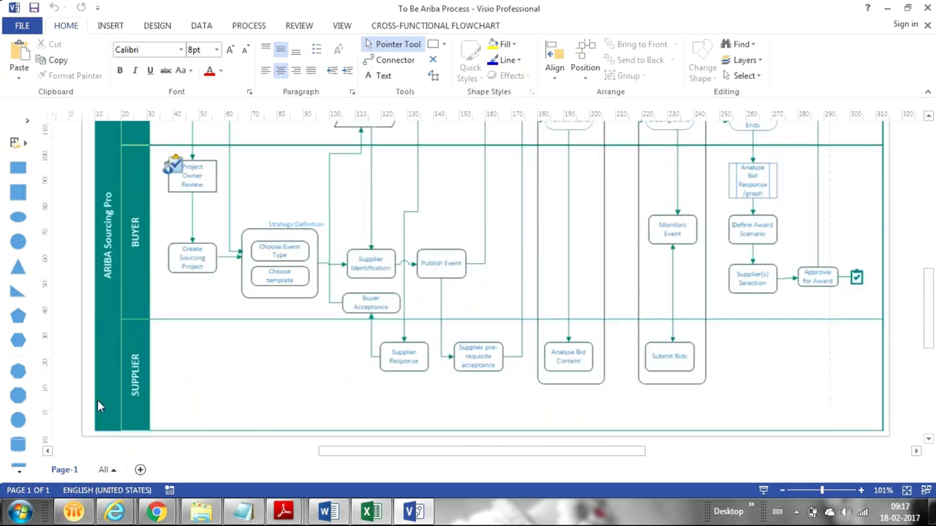
{"action": "scroll", "coordinate": [97, 400], "scroll_direction": "up", "scroll_amount": 3}
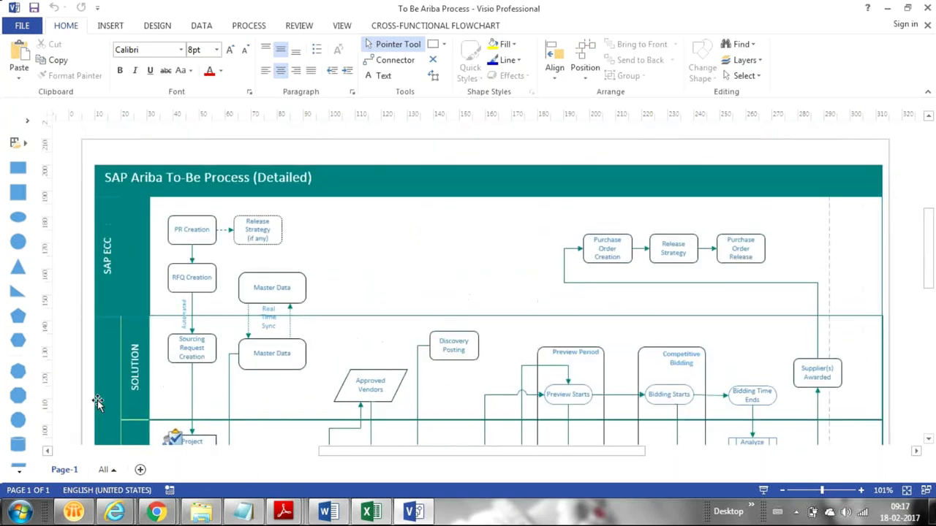
{"action": "scroll", "coordinate": [98, 400], "scroll_direction": "down", "scroll_amount": 3}
{"action": "scroll", "coordinate": [98, 400], "scroll_direction": "up", "scroll_amount": 3}
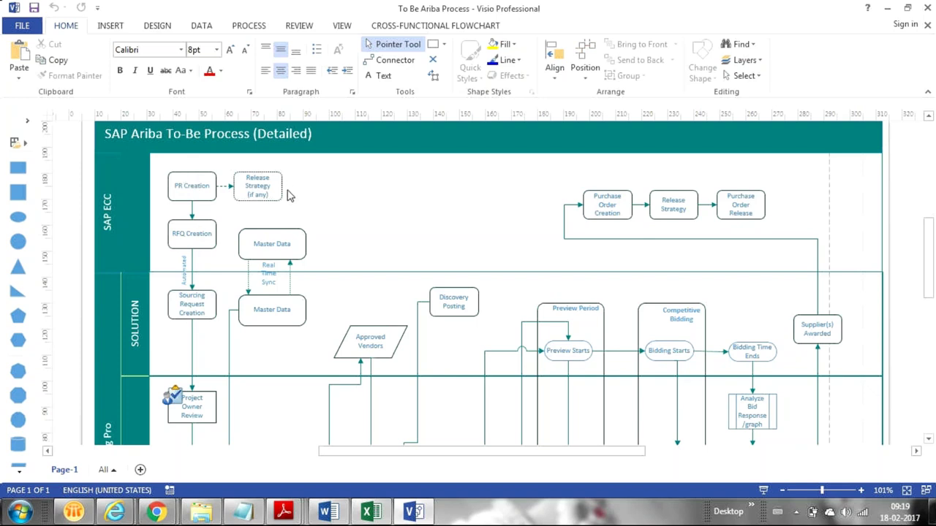
{"action": "mouse_move", "coordinate": [194, 189]}
{"action": "mouse_move", "coordinate": [189, 312]}
{"action": "left_mouse_down"}
{"action": "mouse_move", "coordinate": [196, 254]}
{"action": "mouse_move", "coordinate": [192, 312]}
{"action": "left_mouse_up"}
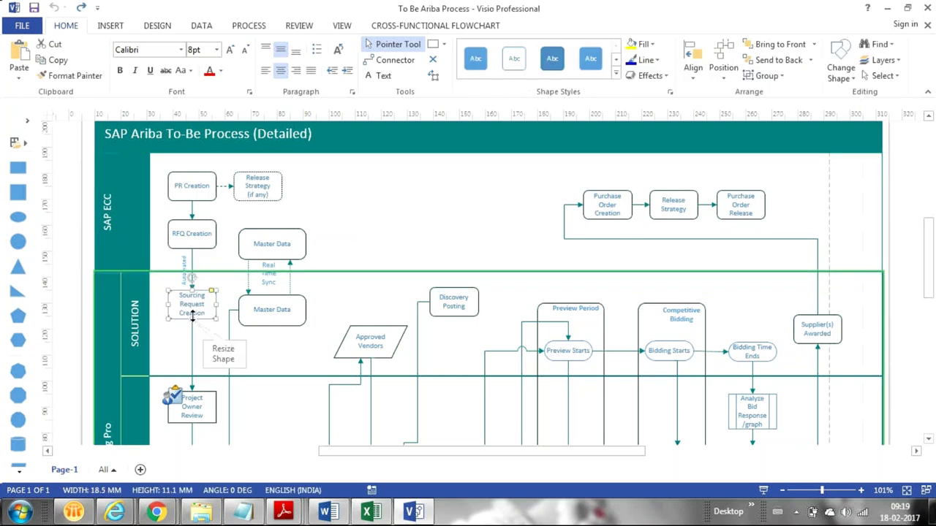
{"action": "left_click", "coordinate": [457, 228]}
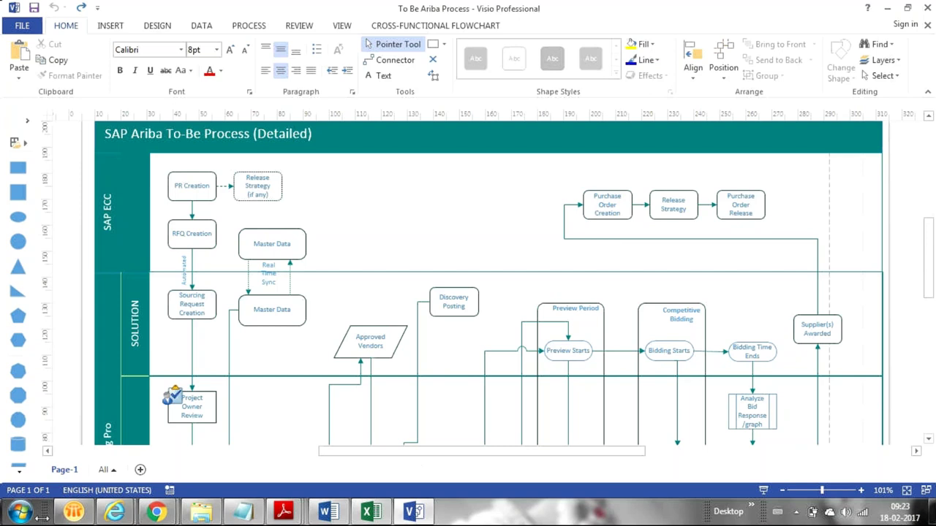
- Zoom to 164% and pan to PR Creation and Master Data in the SAP ECC and SOLUTION lanes
{"action": "mouse_move", "coordinate": [156, 512]}
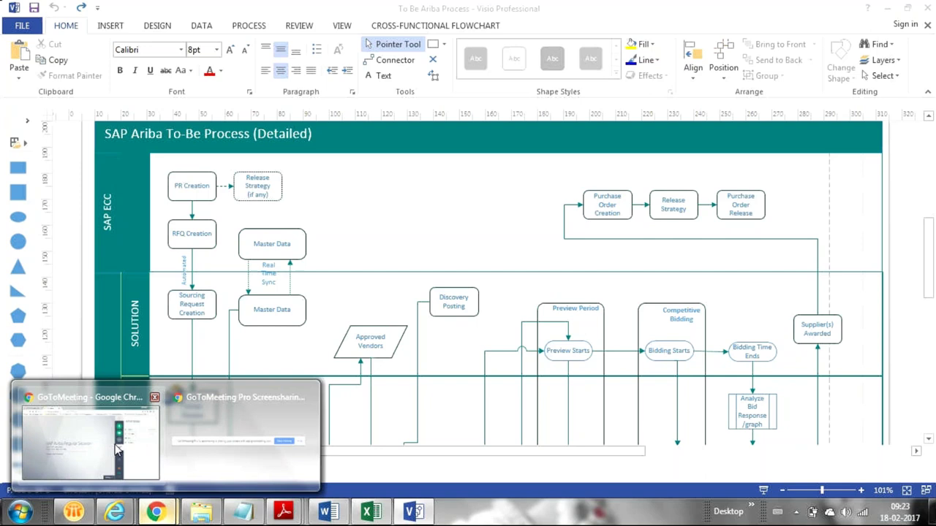
{"action": "mouse_move", "coordinate": [113, 450]}
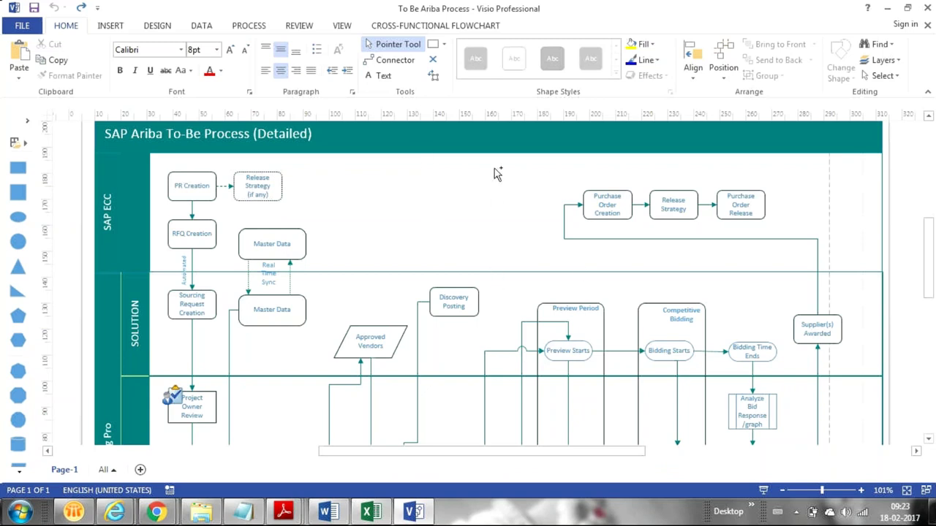
{"action": "scroll", "coordinate": [494, 173], "scroll_direction": "down", "scroll_amount": 2}
{"action": "scroll", "coordinate": [494, 173], "scroll_direction": "up", "scroll_amount": 1}
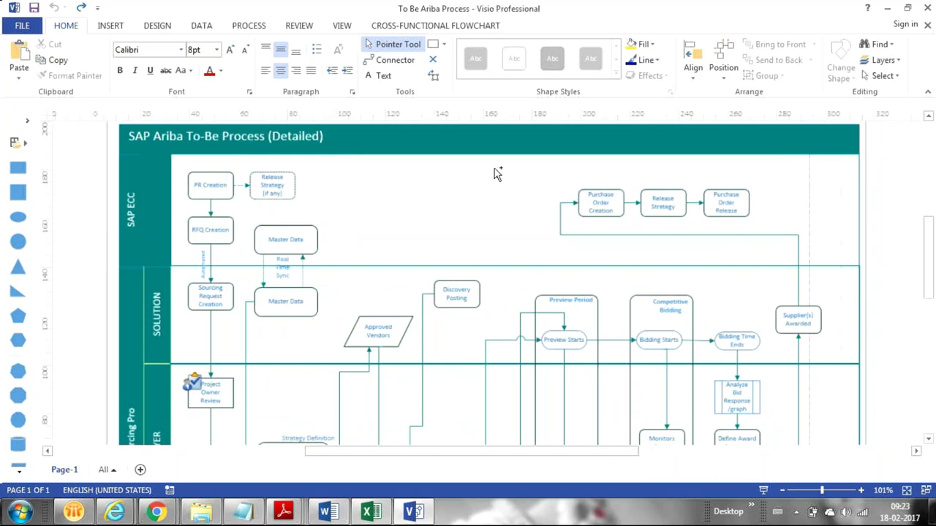
{"action": "scroll", "coordinate": [495, 173], "scroll_direction": "up", "scroll_amount": 4}
{"action": "scroll", "coordinate": [502, 288], "scroll_direction": "down", "scroll_amount": 1}
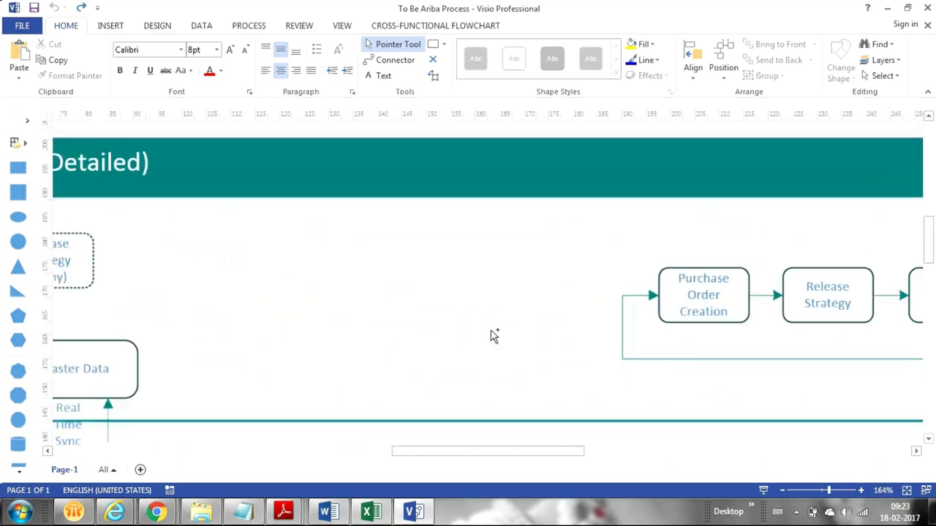
{"action": "left_click_drag", "start_coordinate": [455, 451], "coordinate": [407, 448]}
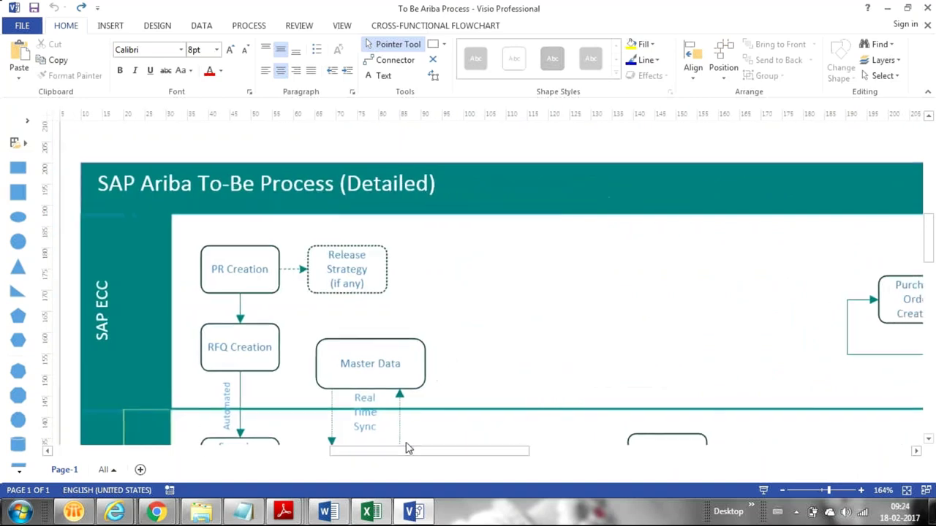
{"action": "scroll", "coordinate": [407, 448], "scroll_direction": "down", "scroll_amount": 3}
{"action": "scroll", "coordinate": [407, 448], "scroll_direction": "left", "scroll_amount": 2}
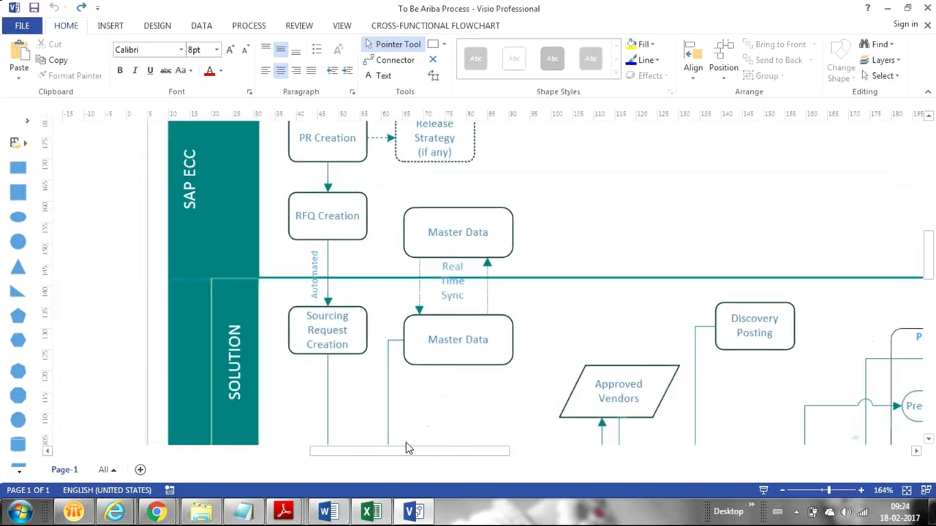
{"action": "scroll", "coordinate": [407, 448], "scroll_direction": "right", "scroll_amount": 3}
{"action": "scroll", "coordinate": [407, 448], "scroll_direction": "up", "scroll_amount": 1}
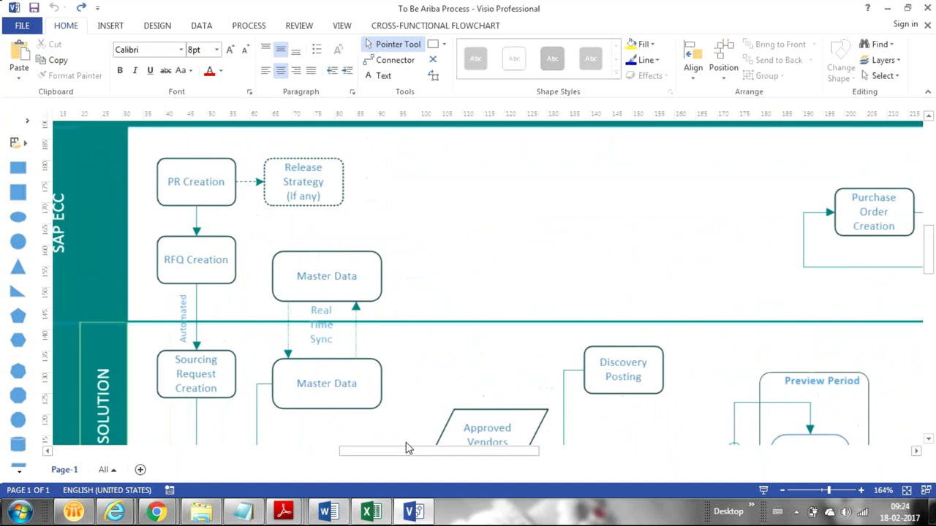
{"action": "scroll", "coordinate": [407, 448], "scroll_direction": "left", "scroll_amount": 2}
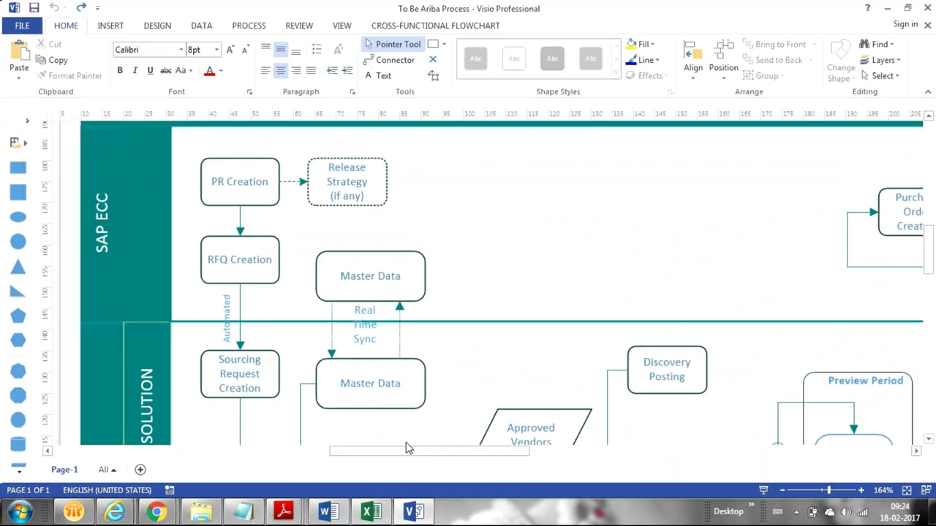
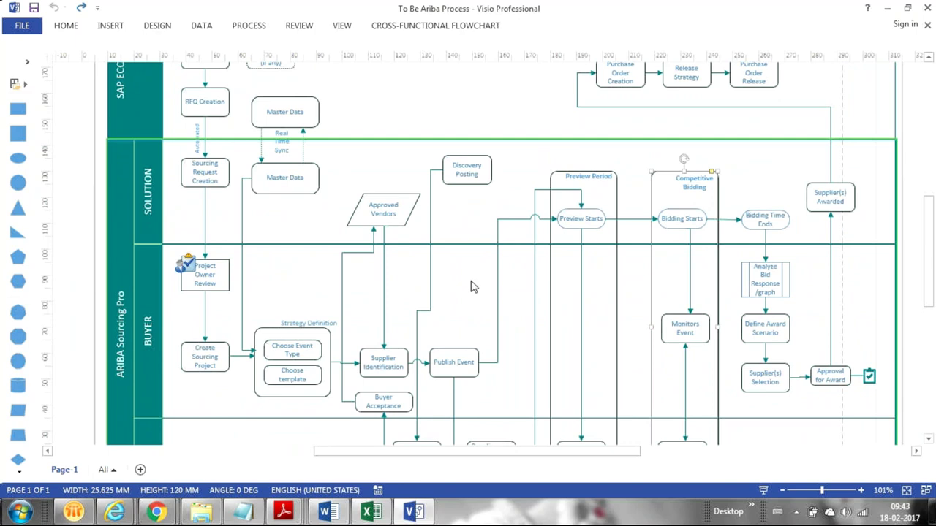
- Scroll through the To Be Ariba Process flowchart lanes in Visio, then switch to GoToMeeting
{"action": "scroll", "coordinate": [472, 286], "scroll_direction": "down", "scroll_amount": 1}
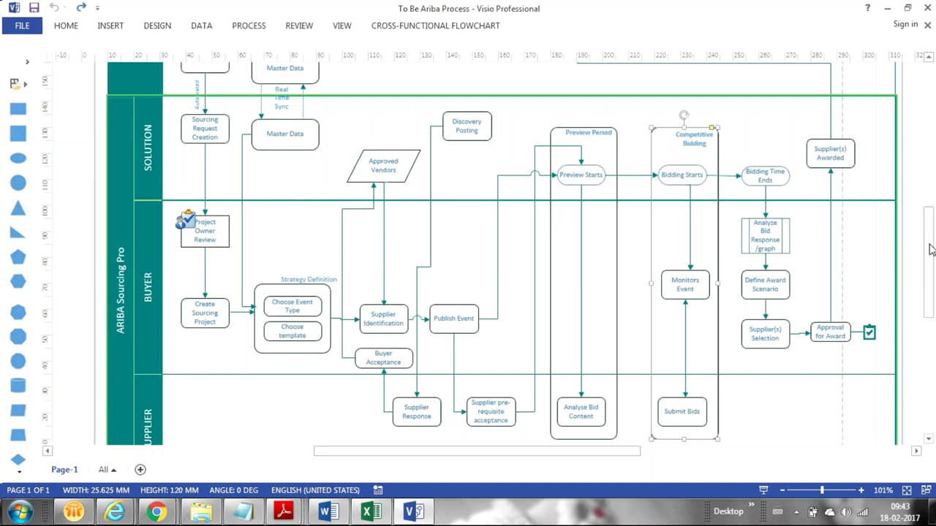
{"action": "left_click_drag", "start_coordinate": [930, 249], "coordinate": [930, 253]}
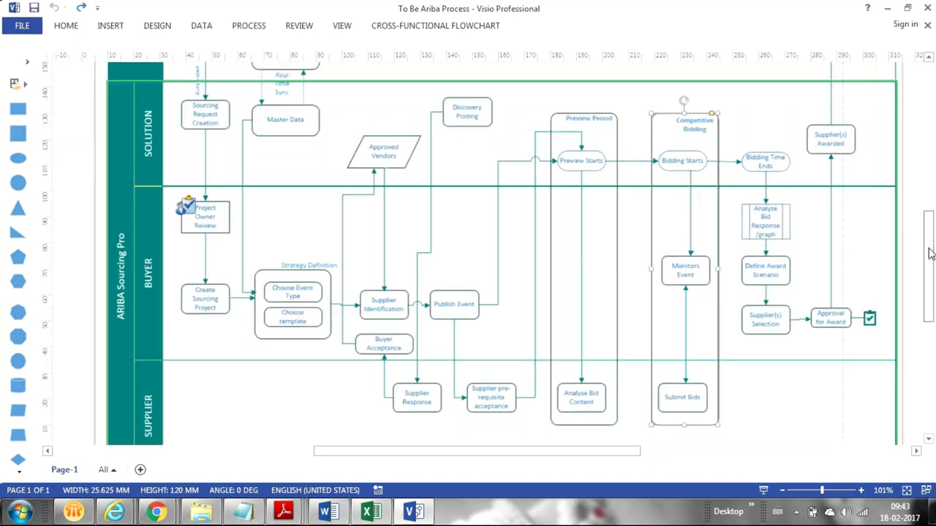
{"action": "scroll", "coordinate": [360, 316], "scroll_direction": "down", "scroll_amount": 1}
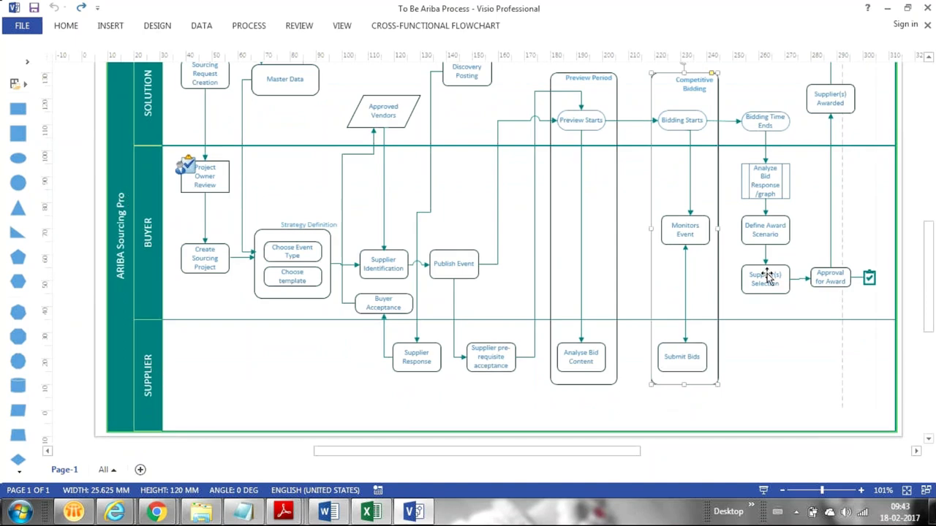
{"action": "left_click_drag", "start_coordinate": [930, 281], "coordinate": [925, 249]}
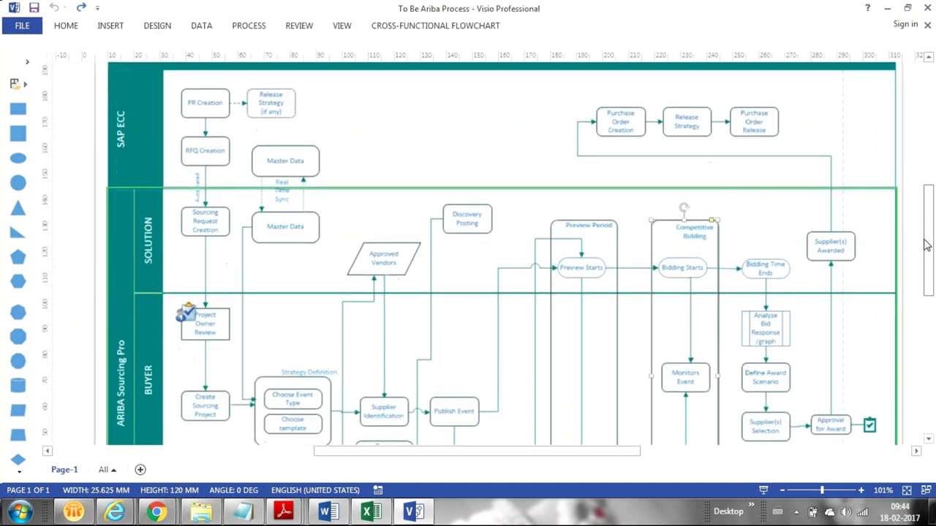
{"action": "mouse_move", "coordinate": [155, 512]}
{"action": "left_click", "coordinate": [62, 442]}
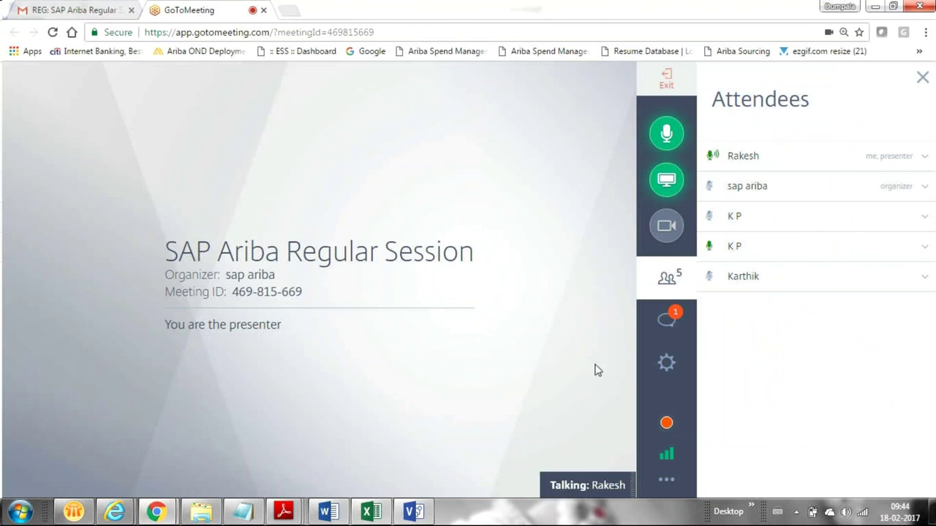
- Check the GoToMeeting chat messages, then return to the Visio flowchart
{"action": "left_click", "coordinate": [666, 321]}
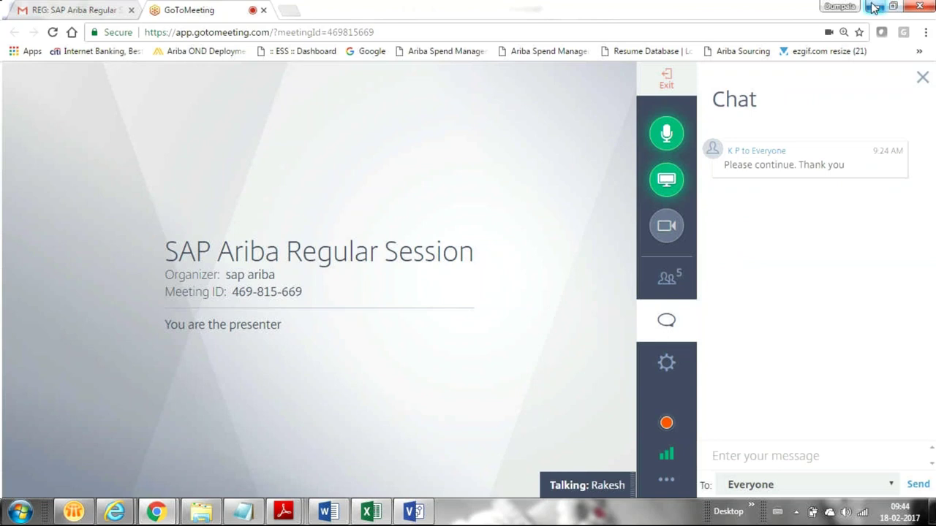
{"action": "key", "text": "alt+Tab"}
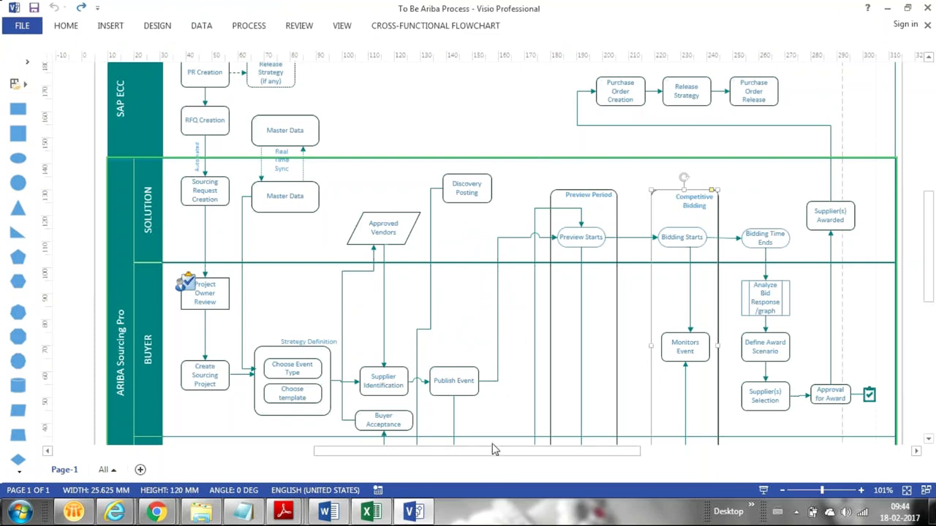
{"action": "mouse_move", "coordinate": [492, 451]}
{"action": "left_mouse_down"}
{"action": "mouse_move", "coordinate": [529, 454]}
{"action": "mouse_move", "coordinate": [480, 453]}
{"action": "mouse_move", "coordinate": [492, 455]}
{"action": "left_mouse_up"}
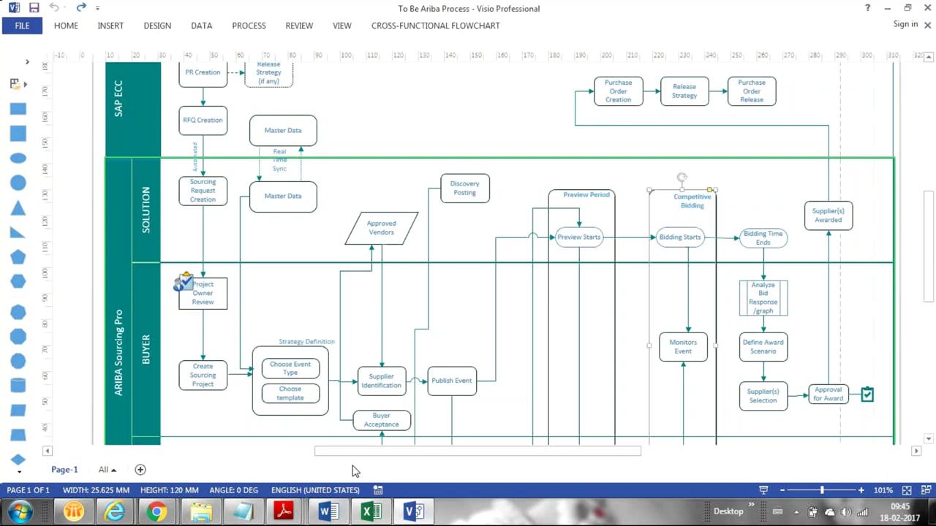
{"action": "left_click", "coordinate": [883, 7]}
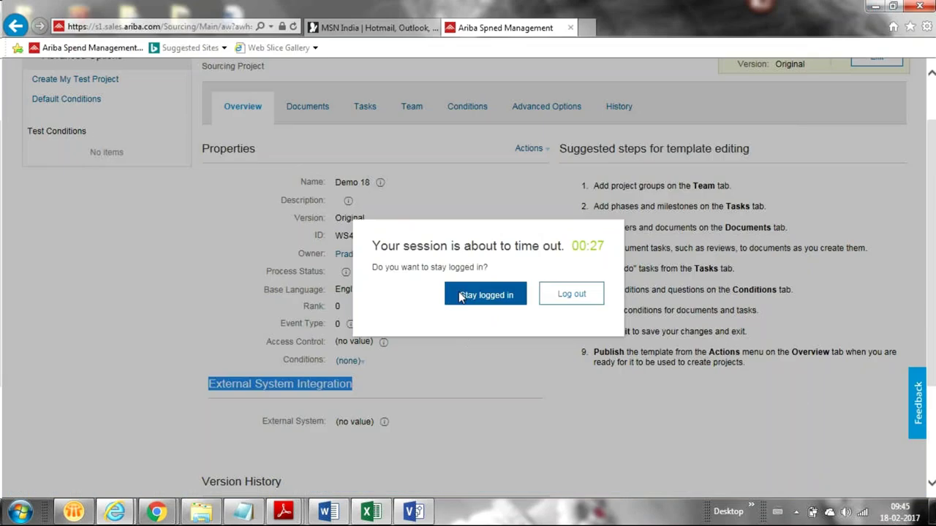
- Stay logged in to Ariba, restore the browser zoom, and open Demo 18's Documents tab
{"action": "left_click", "coordinate": [462, 296]}
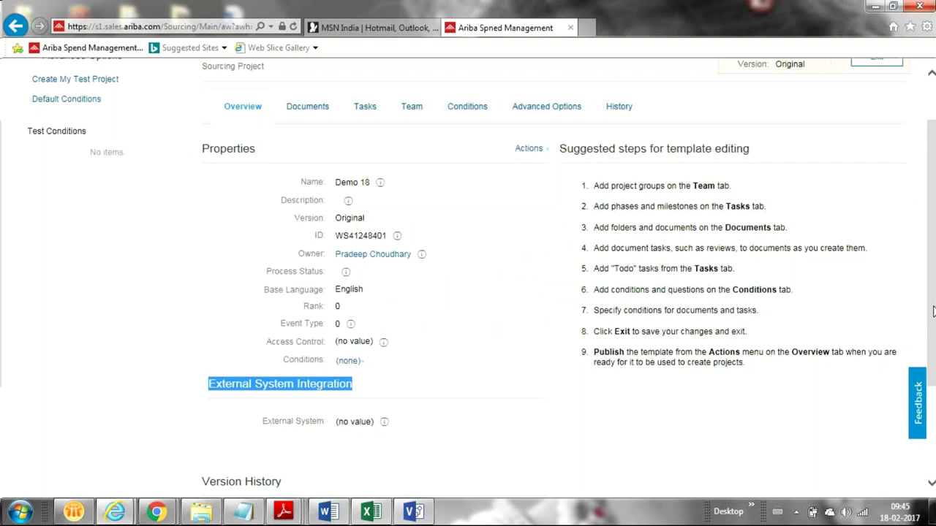
{"action": "scroll", "coordinate": [380, 210], "scroll_direction": "down", "scroll_amount": 2}
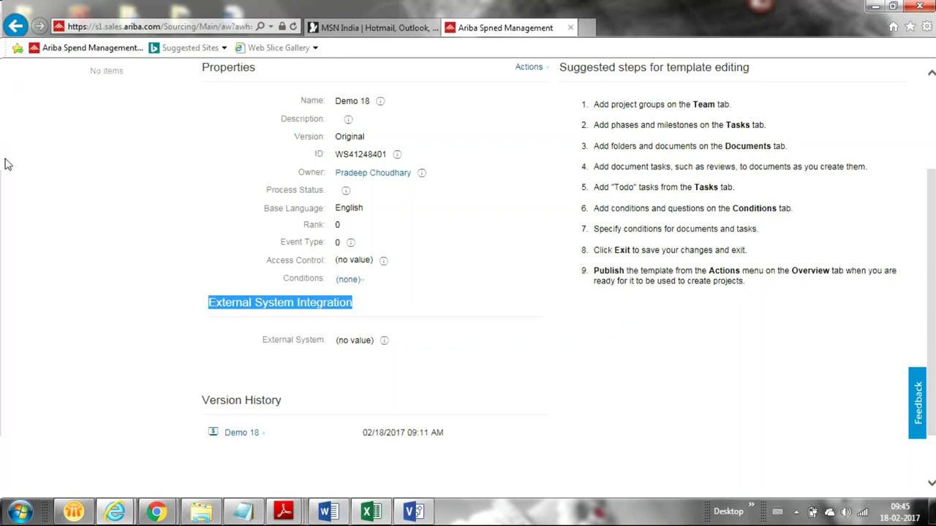
{"action": "key", "text": "ctrl+minus"}
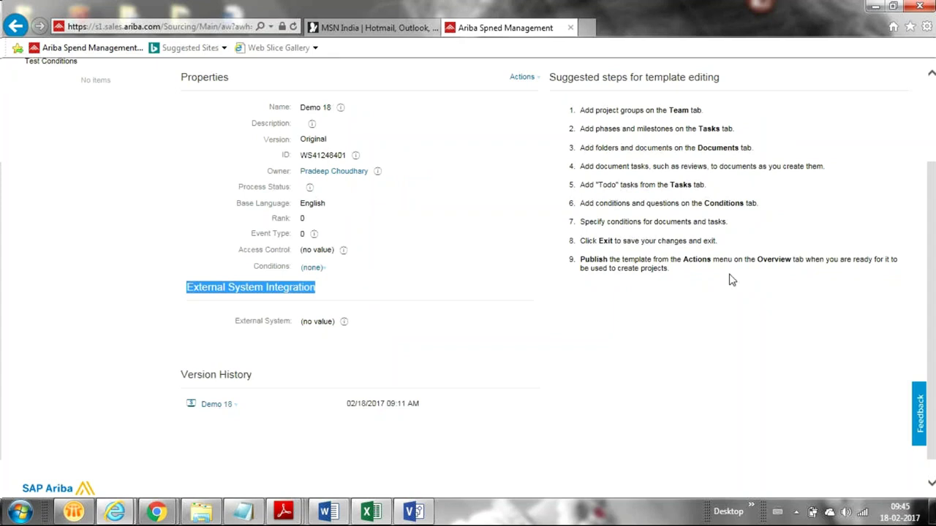
{"action": "key", "text": "ctrl+plus"}
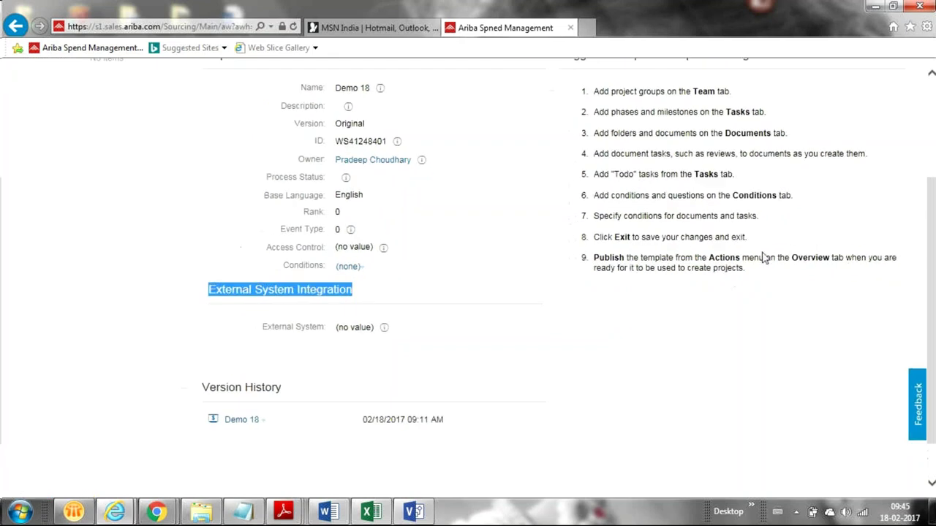
{"action": "left_click_drag", "start_coordinate": [933, 223], "coordinate": [933, 76]}
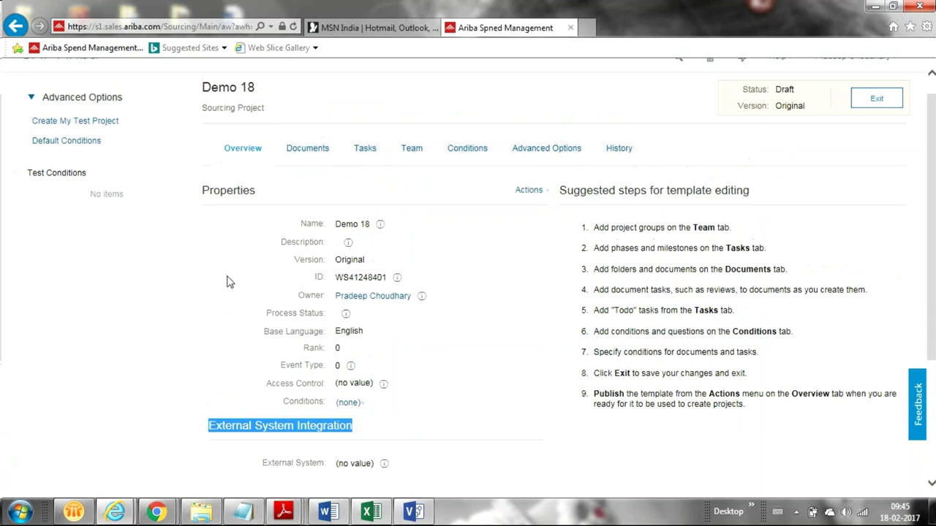
{"action": "left_click", "coordinate": [308, 148]}
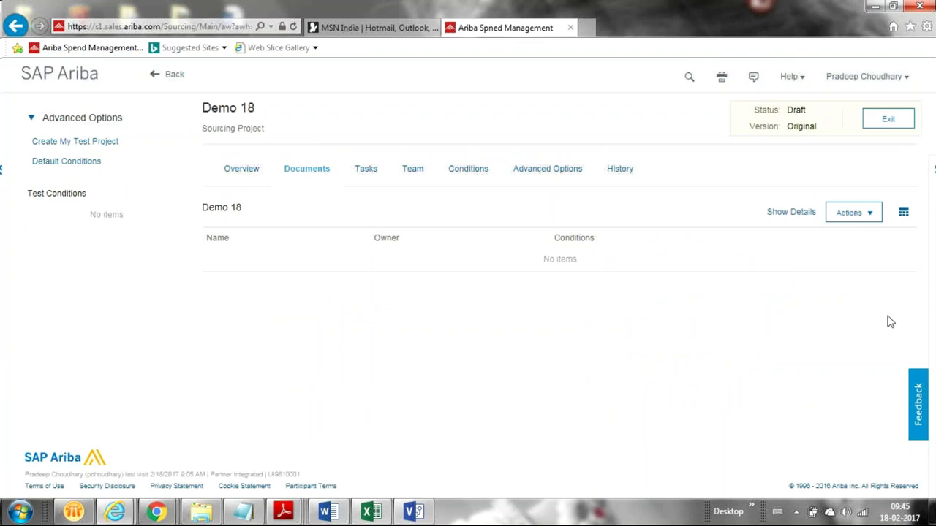
- Start a Sourcing Project subproject in Demo 18 via Actions > Create, then cancel it
{"action": "left_click", "coordinate": [866, 216]}
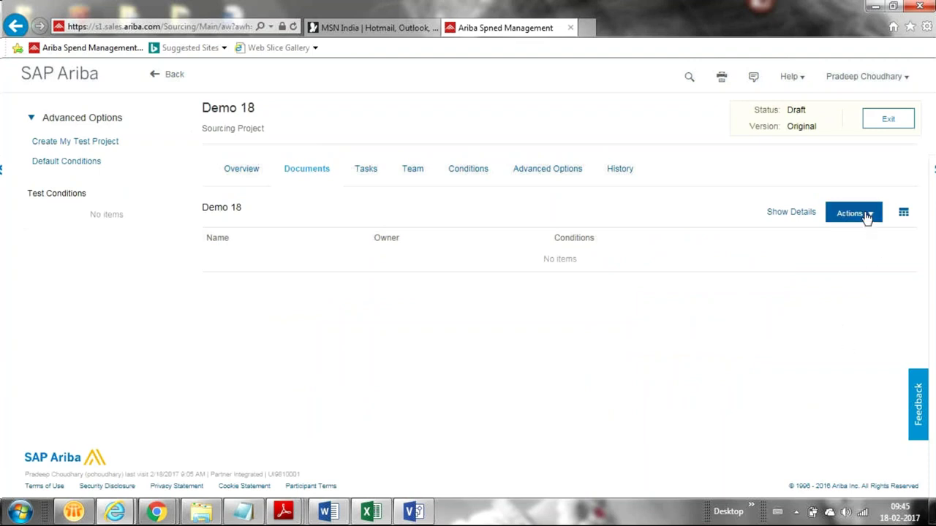
{"action": "scroll", "coordinate": [818, 482], "scroll_direction": "down", "scroll_amount": 1}
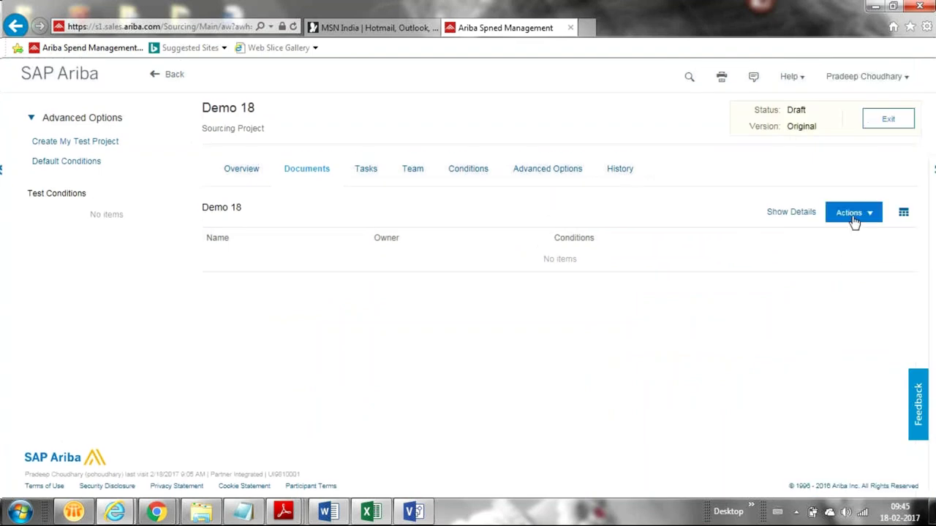
{"action": "left_click", "coordinate": [854, 220]}
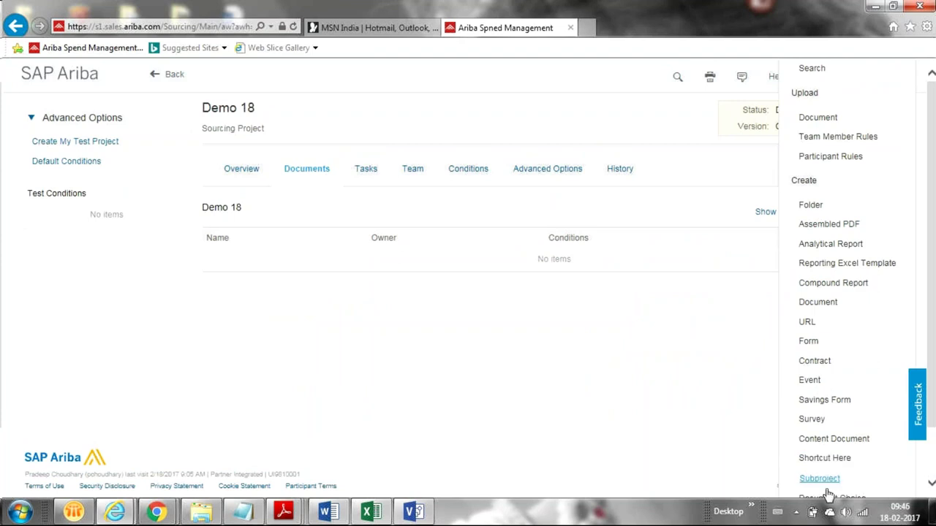
{"action": "left_click", "coordinate": [822, 481]}
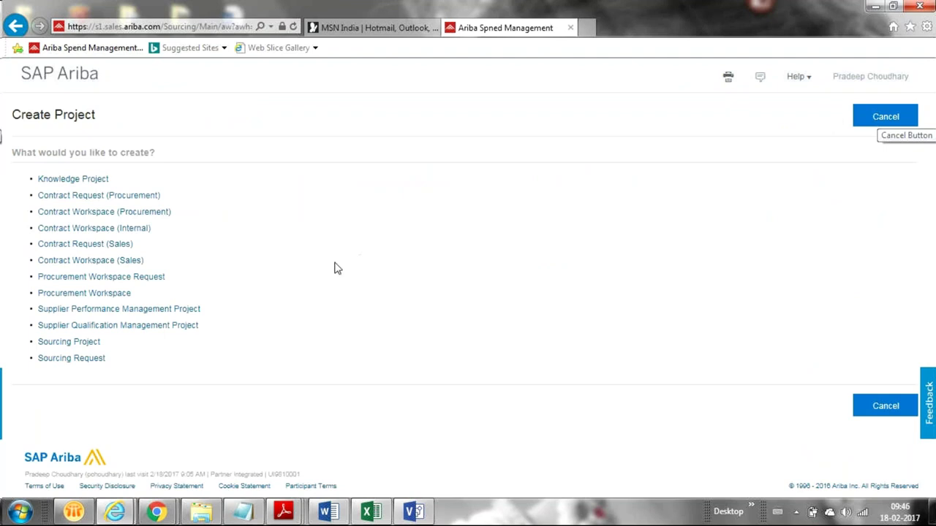
{"action": "left_click", "coordinate": [67, 343]}
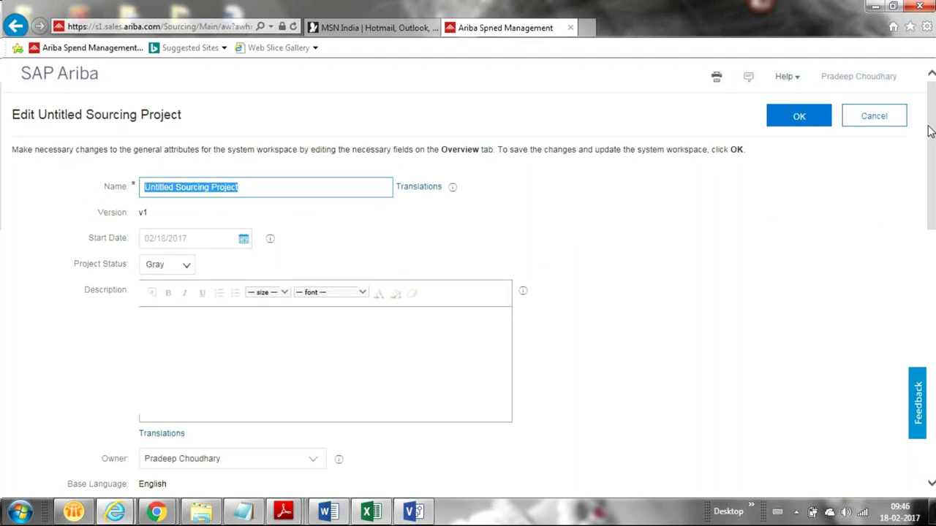
{"action": "left_click_drag", "start_coordinate": [932, 146], "coordinate": [910, 88]}
{"action": "left_click", "coordinate": [870, 124]}
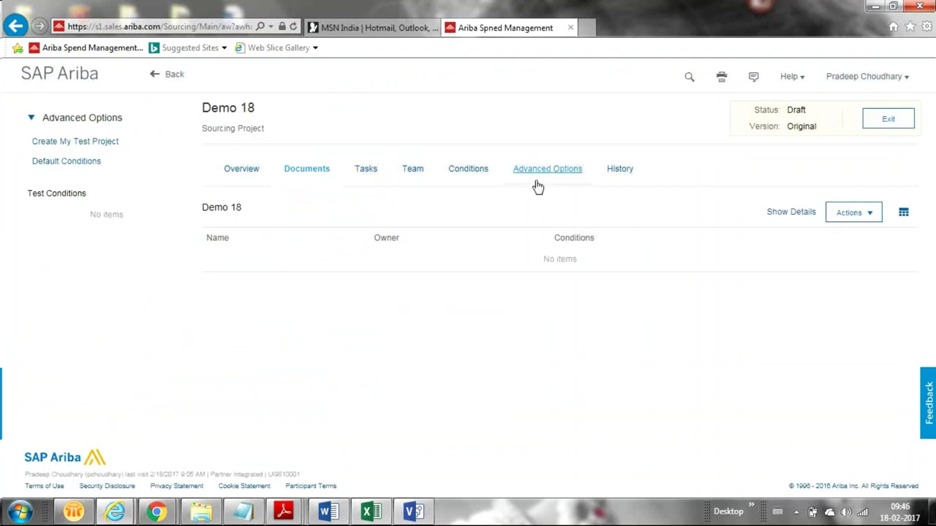
- Start a new event document titled 'Demo Event for 18'
{"action": "left_click", "coordinate": [850, 212]}
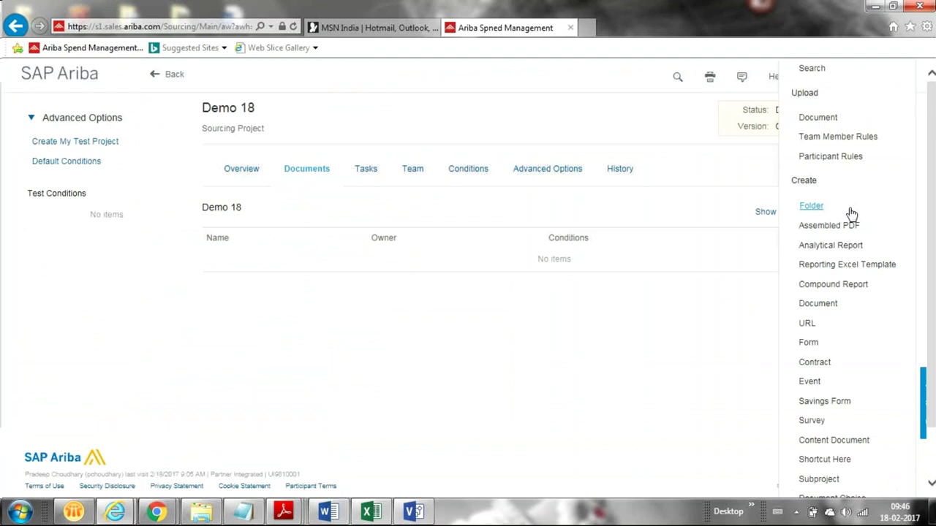
{"action": "left_click", "coordinate": [809, 382]}
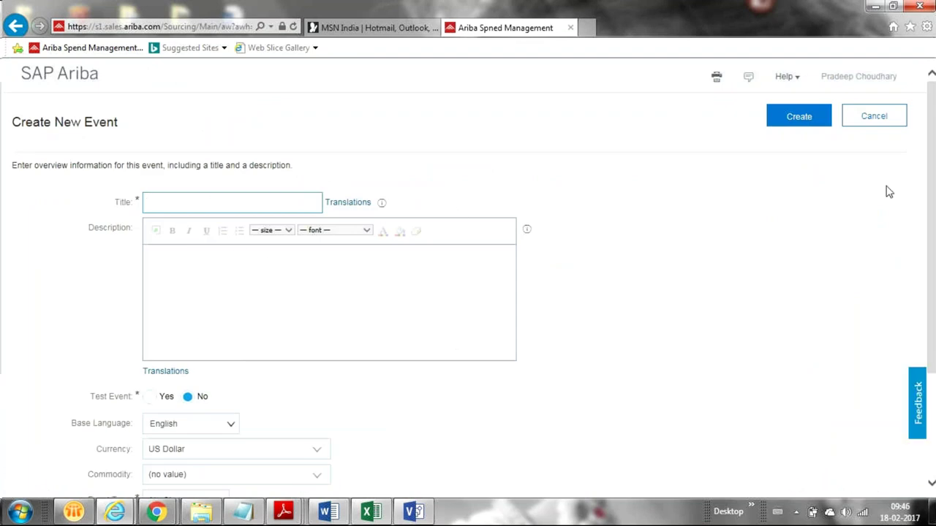
{"action": "left_click_drag", "start_coordinate": [931, 230], "coordinate": [932, 306]}
{"action": "scroll", "coordinate": [821, 286], "scroll_direction": "up", "scroll_amount": 5}
{"action": "type", "text": "Demo Event fot"}
{"action": "key", "text": "BackSpace"}
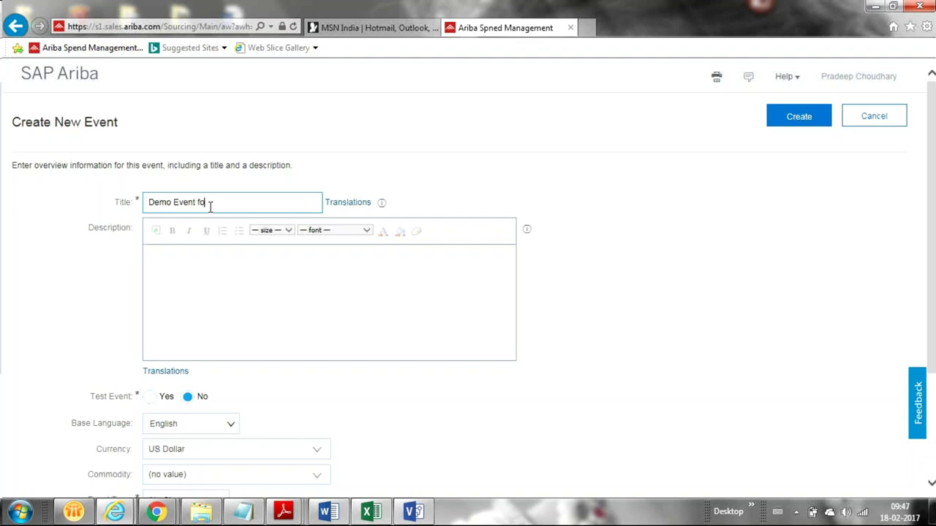
{"action": "type", "text": "r 18"}
- Mark the event as a test event and set its Event Type to Auction
{"action": "left_click_drag", "start_coordinate": [933, 250], "coordinate": [933, 272]}
{"action": "scroll", "coordinate": [46, 192], "scroll_direction": "down", "scroll_amount": 1}
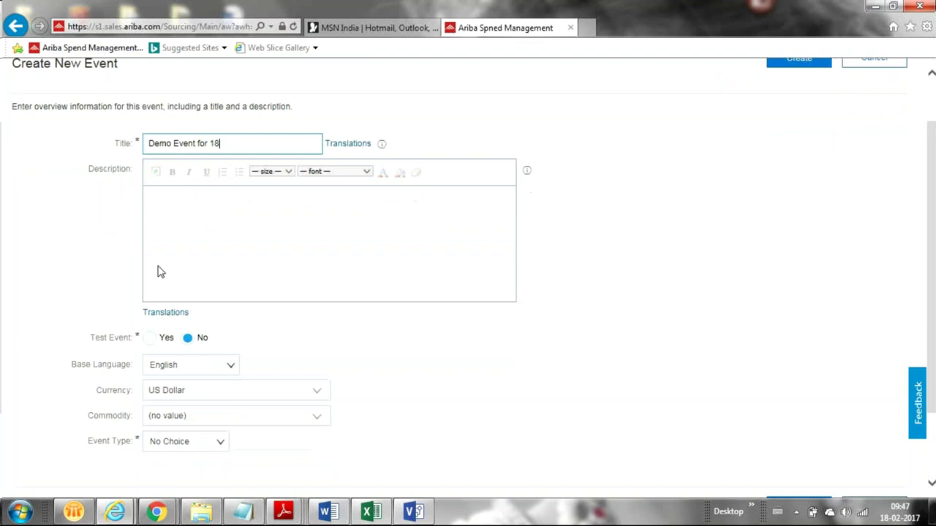
{"action": "left_click", "coordinate": [149, 339]}
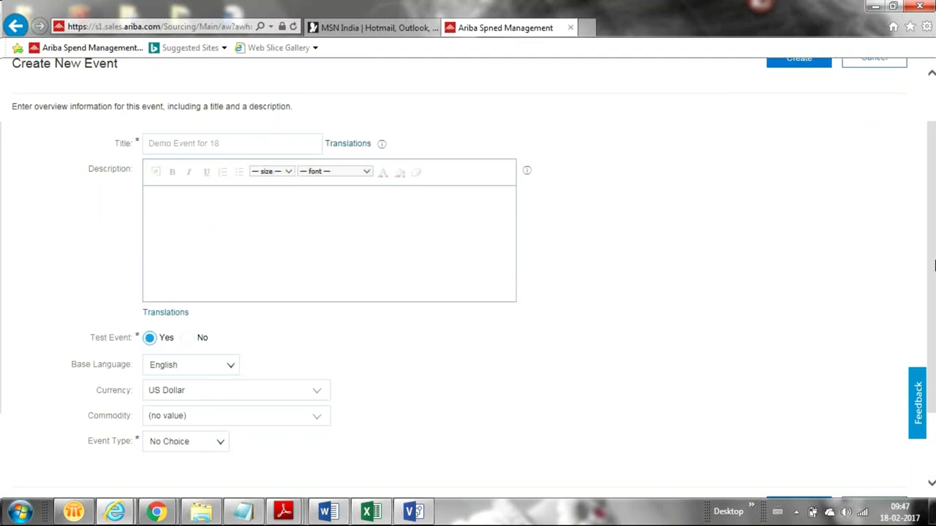
{"action": "left_click_drag", "start_coordinate": [934, 265], "coordinate": [934, 326]}
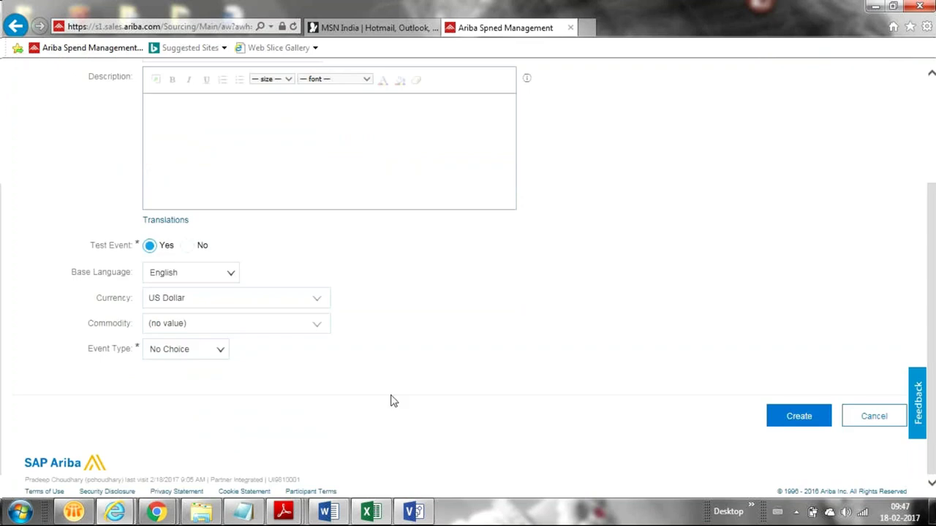
{"action": "left_click", "coordinate": [209, 355]}
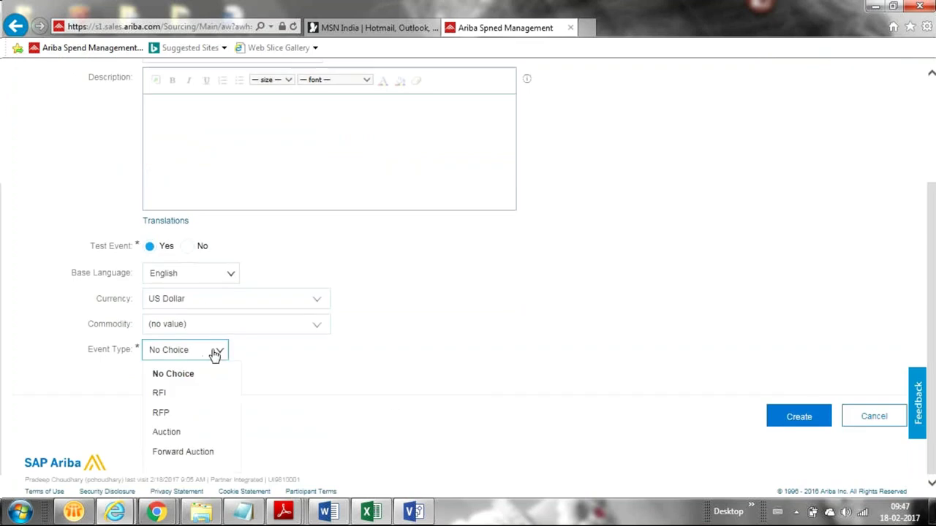
{"action": "left_click", "coordinate": [167, 434]}
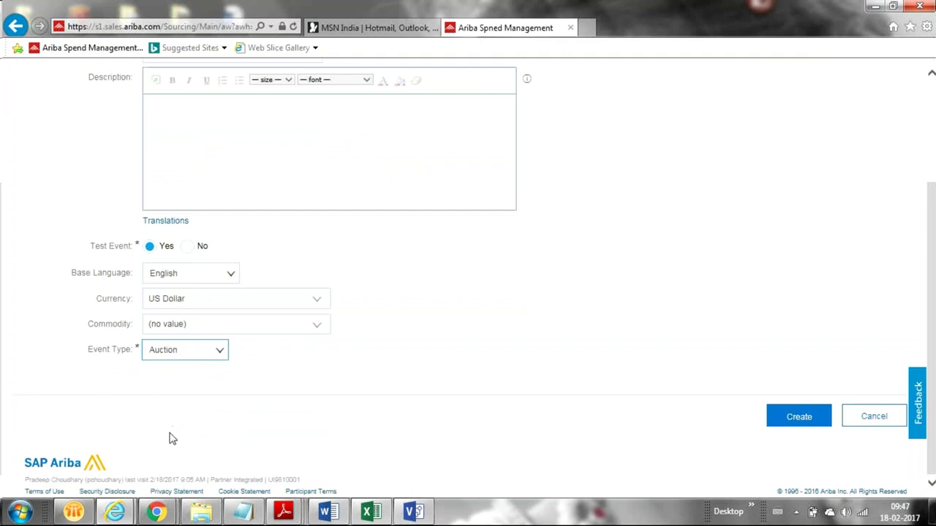
- Create the Demo Event for 18 auction and scroll down to its Timing Rules
{"action": "left_click", "coordinate": [799, 417]}
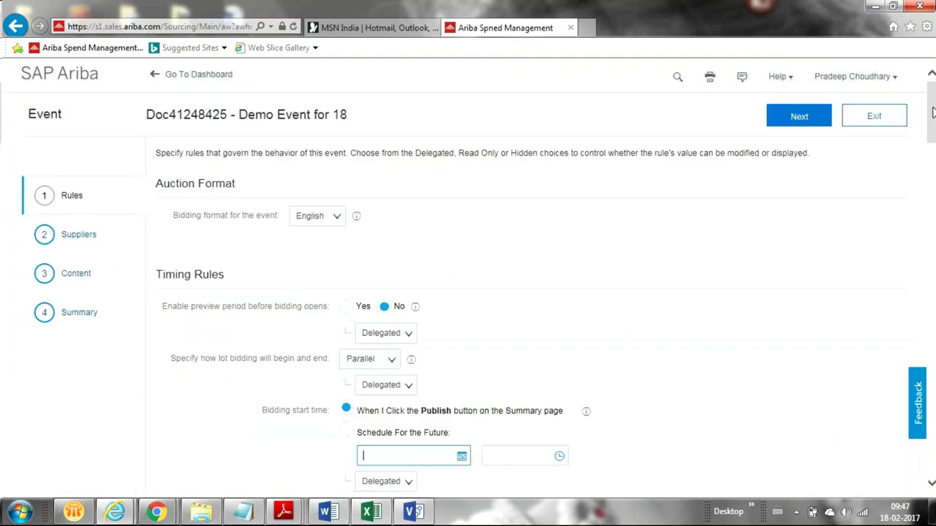
{"action": "left_click_drag", "start_coordinate": [932, 109], "coordinate": [932, 125]}
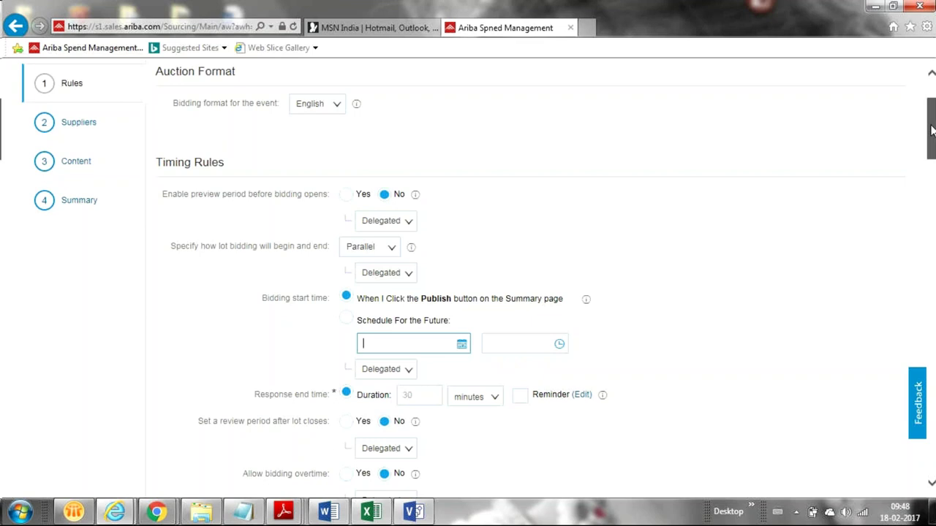
{"action": "left_click_drag", "start_coordinate": [931, 130], "coordinate": [142, 16]}
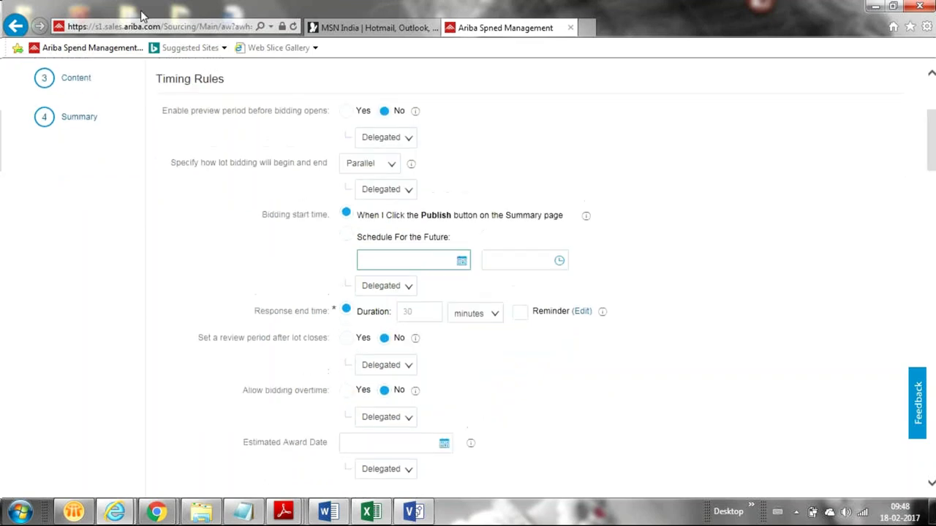
- Keep the preview-period rule Delegated, enable a preview period, then switch to GoToMeeting
{"action": "left_click", "coordinate": [399, 139]}
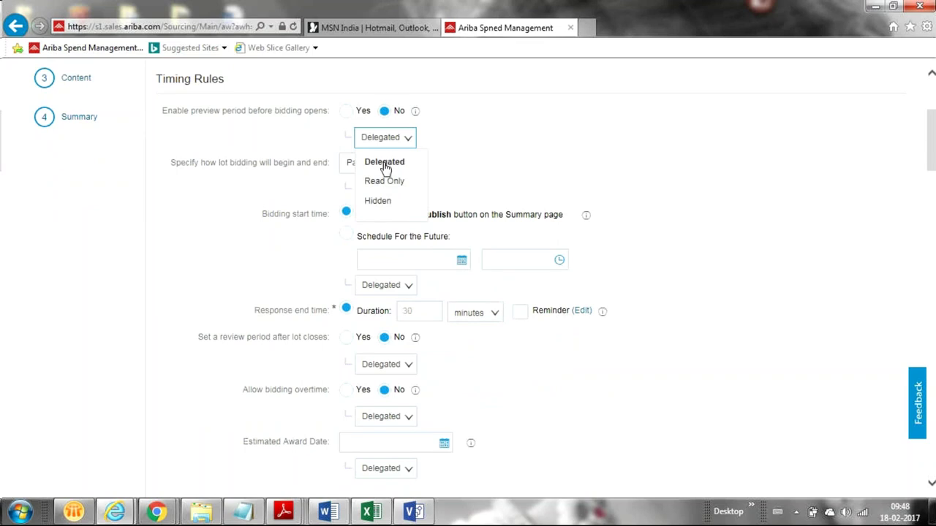
{"action": "left_click", "coordinate": [386, 169]}
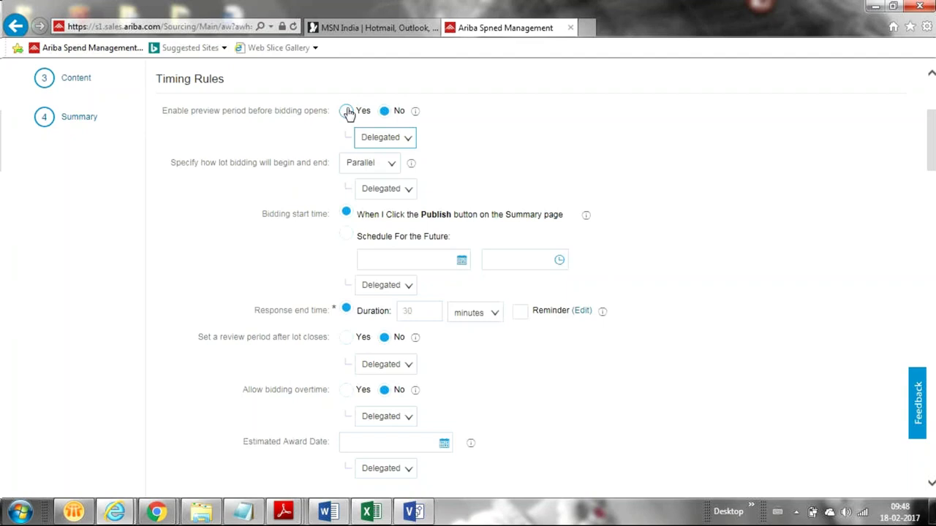
{"action": "left_click", "coordinate": [347, 111]}
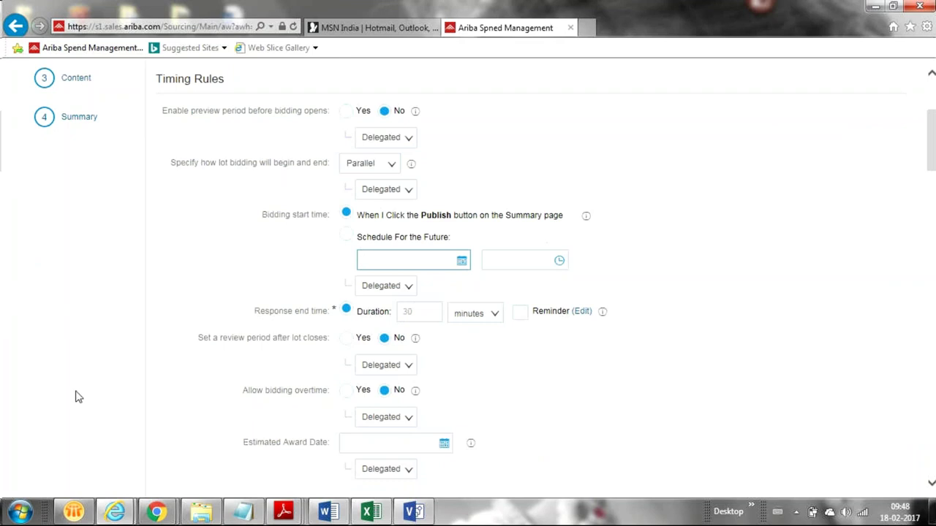
{"action": "mouse_move", "coordinate": [154, 512]}
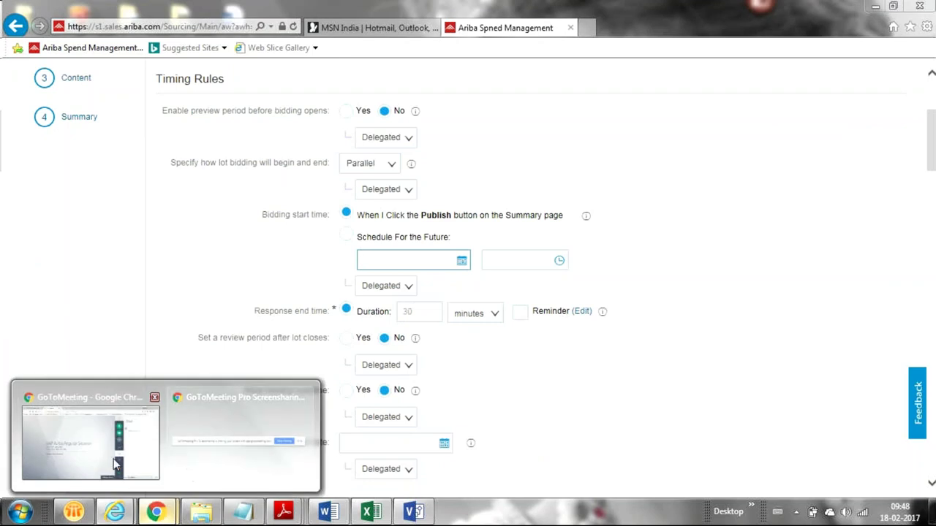
{"action": "left_click", "coordinate": [64, 457]}
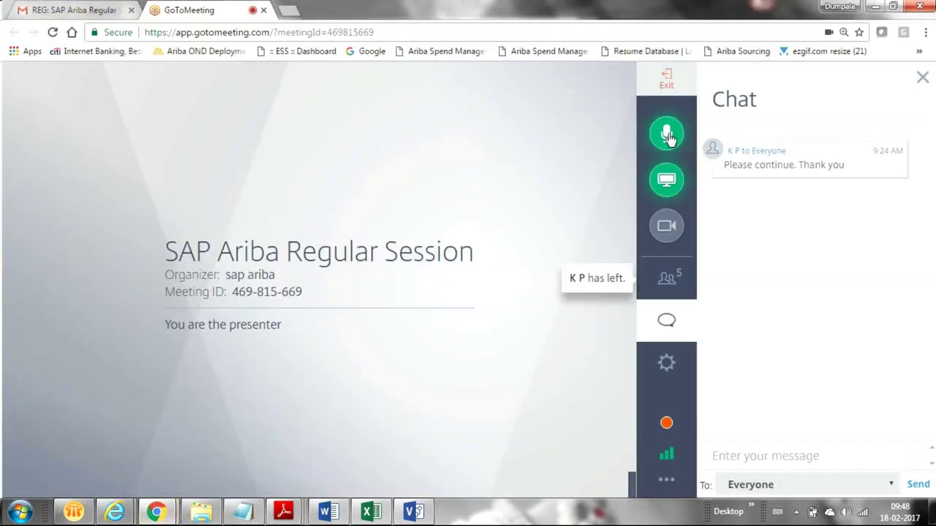
- Review attendees and new chat messages, address the chat to one attendee, and type 'yes'
{"action": "left_click", "coordinate": [667, 282]}
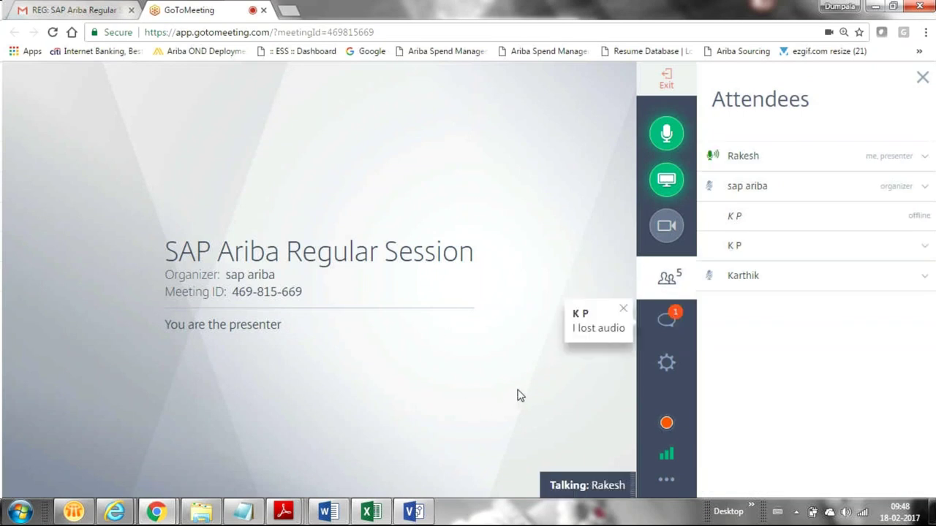
{"action": "left_click", "coordinate": [667, 321]}
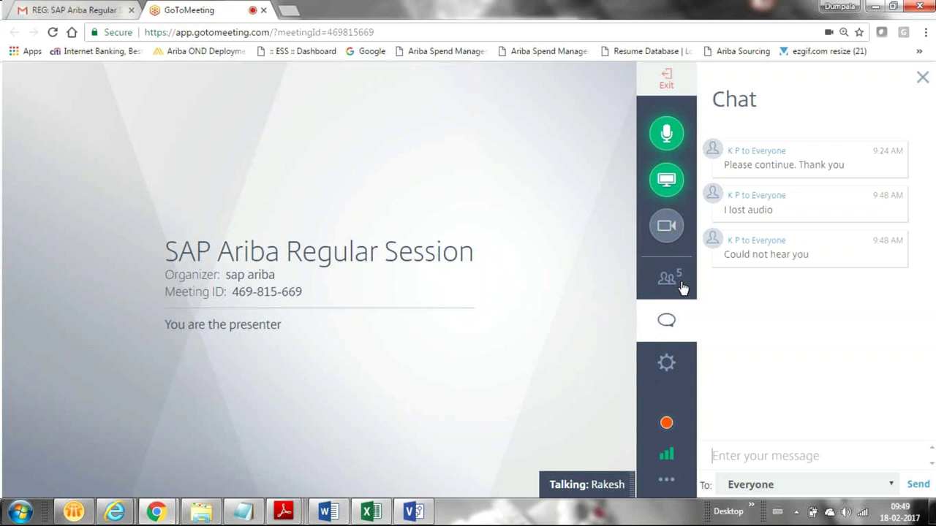
{"action": "left_click", "coordinate": [891, 486]}
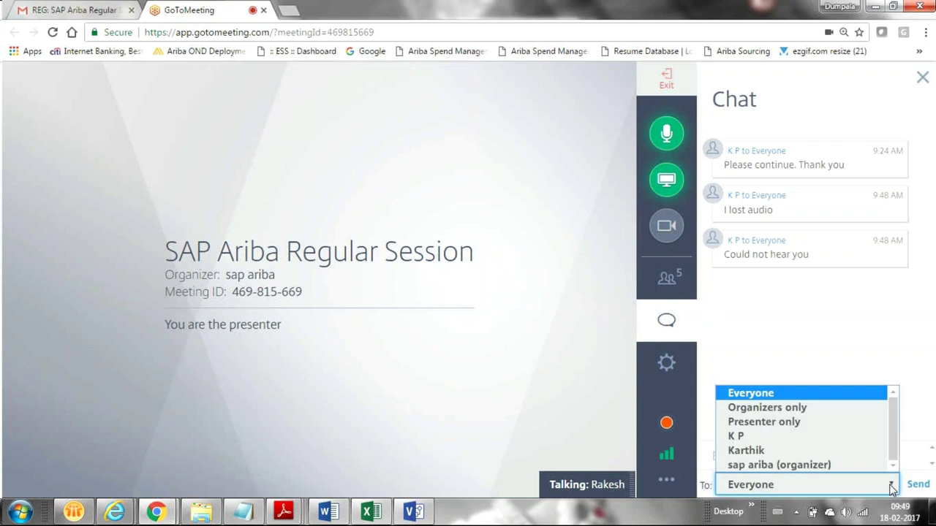
{"action": "left_click", "coordinate": [807, 439]}
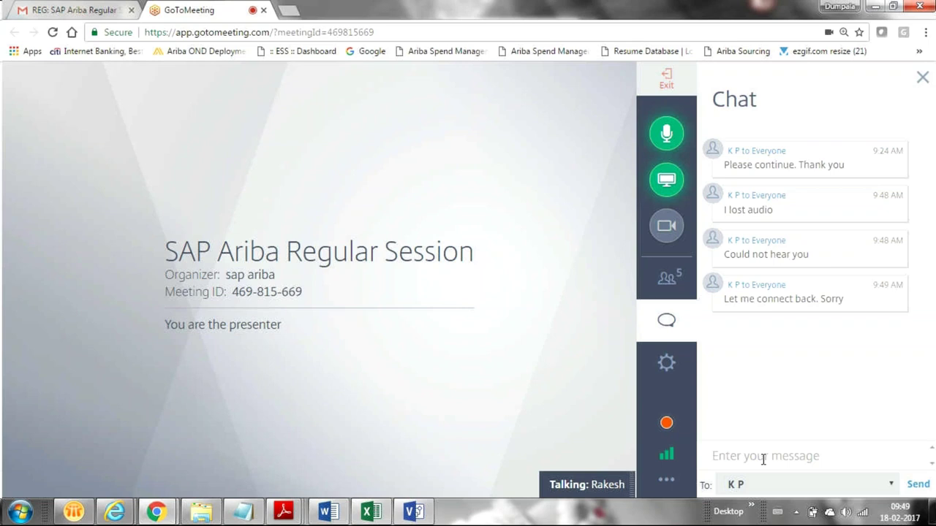
{"action": "type", "text": "yes"}
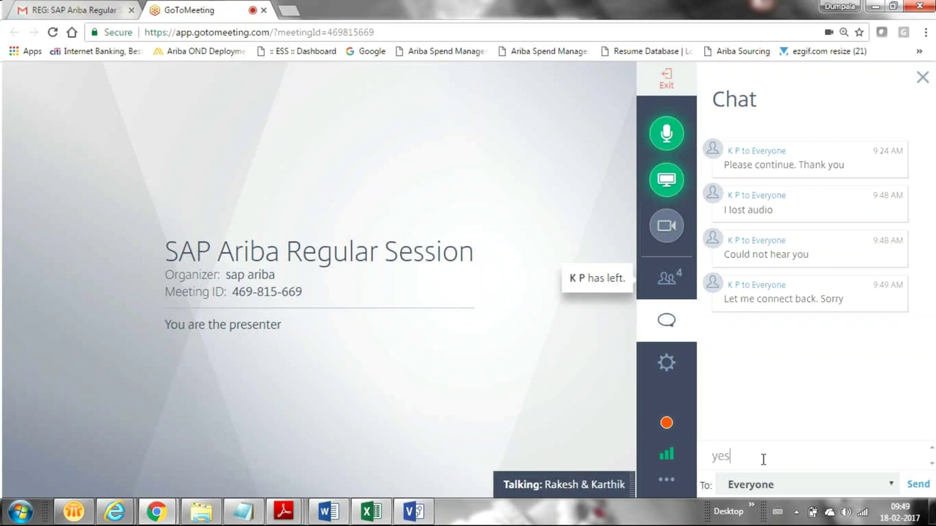
- Send the chat reply 'ya sure go ahead' to everyone
{"action": "key", "text": "BackSpace"}
{"action": "key", "text": "BackSpace"}
{"action": "type", "text": "a sure"}
{"action": "key", "text": "BackSpace"}
{"action": "type", "text": "re go "}
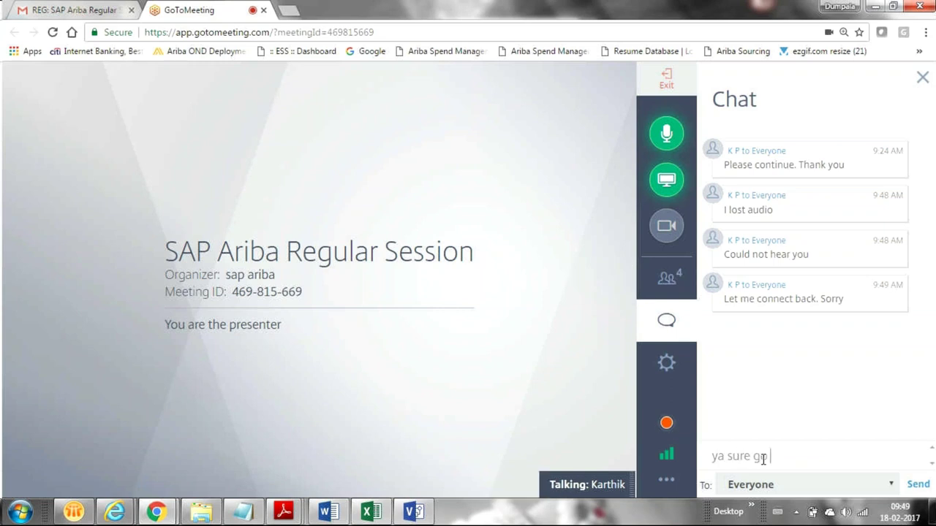
{"action": "type", "text": "ahead"}
{"action": "key", "text": "Return"}
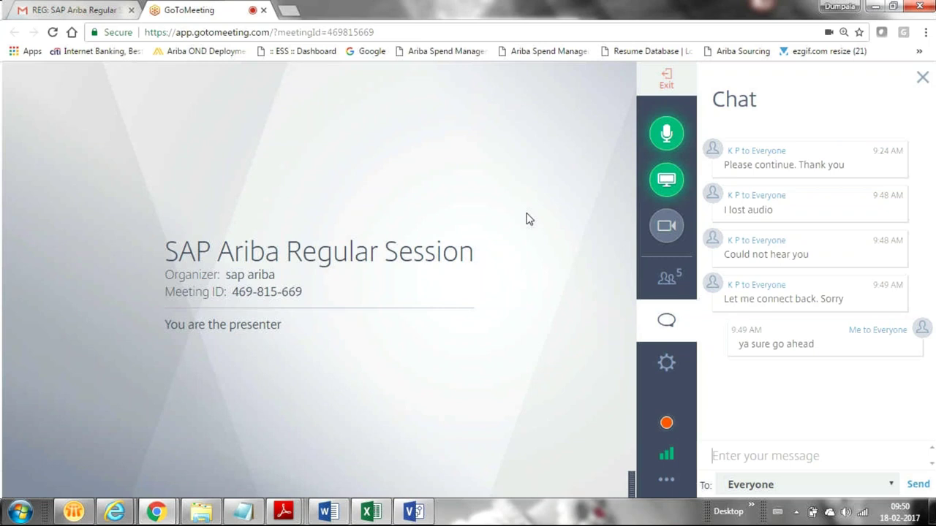
- Show the GoToMeeting attendee list, then return to the Ariba event page
{"action": "left_click", "coordinate": [669, 278]}
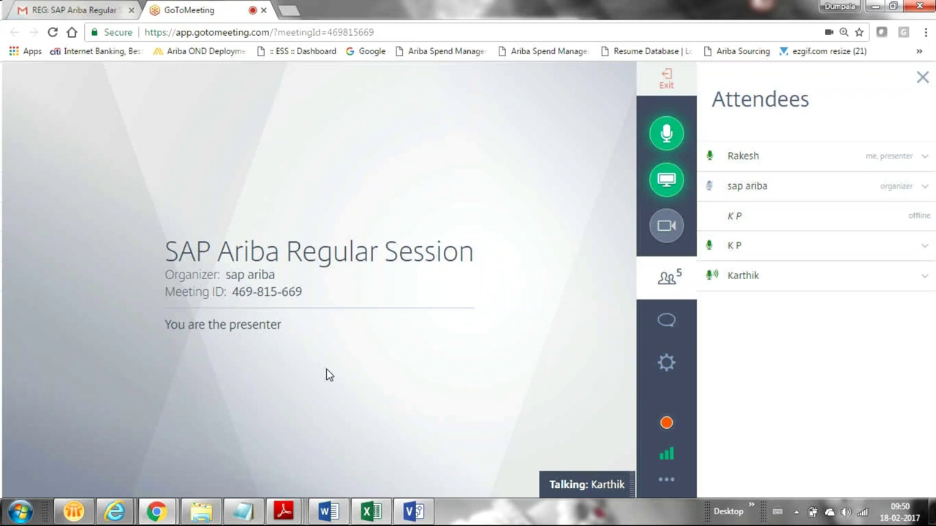
{"action": "mouse_move", "coordinate": [115, 512]}
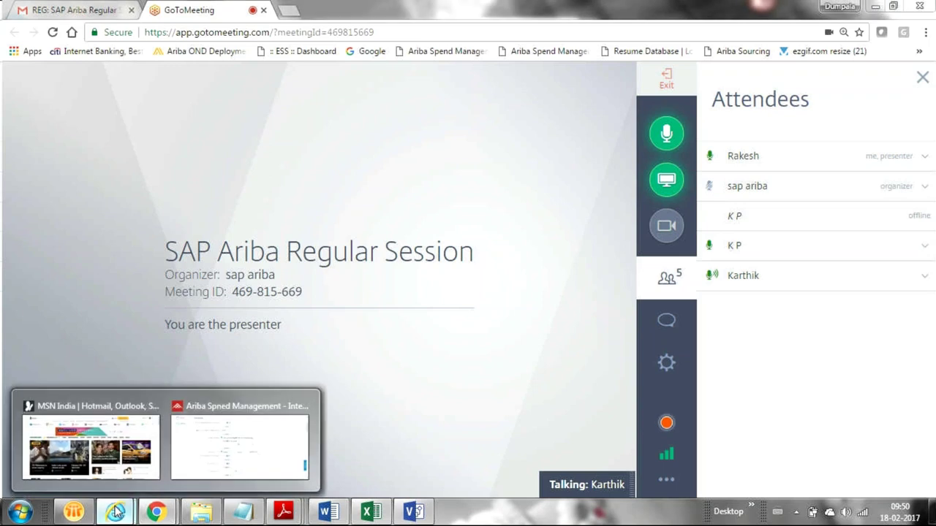
{"action": "left_click", "coordinate": [202, 468]}
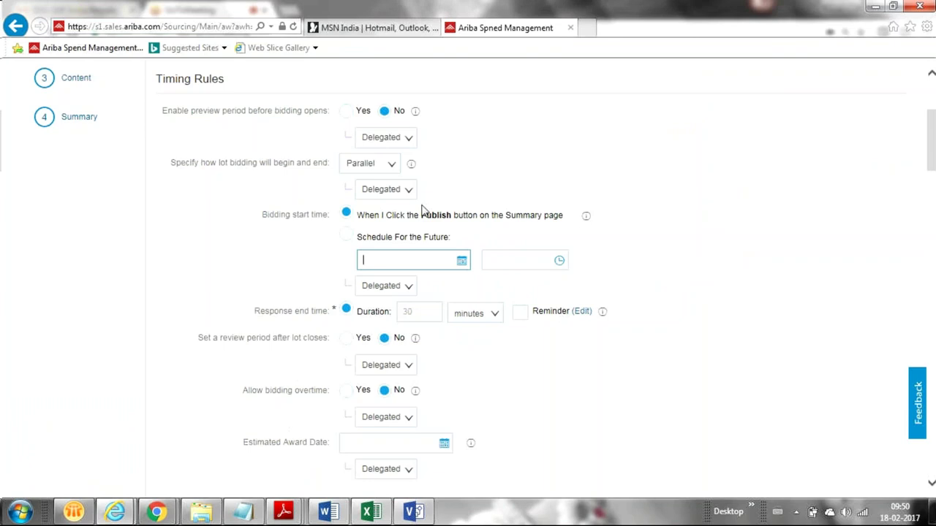
- Leave the preview-period rule Delegated in Timing Rules, then preview the GoToMeeting windows
{"action": "left_click", "coordinate": [403, 142]}
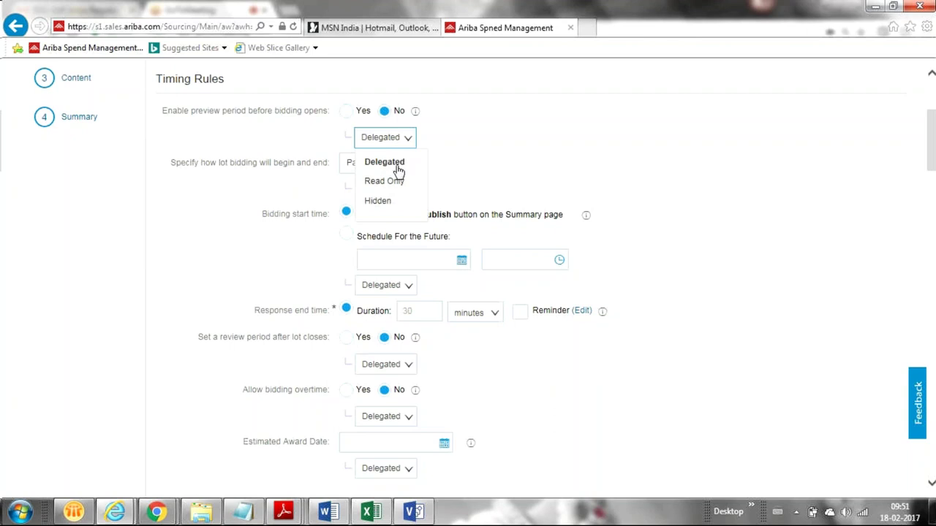
{"action": "left_click", "coordinate": [447, 155]}
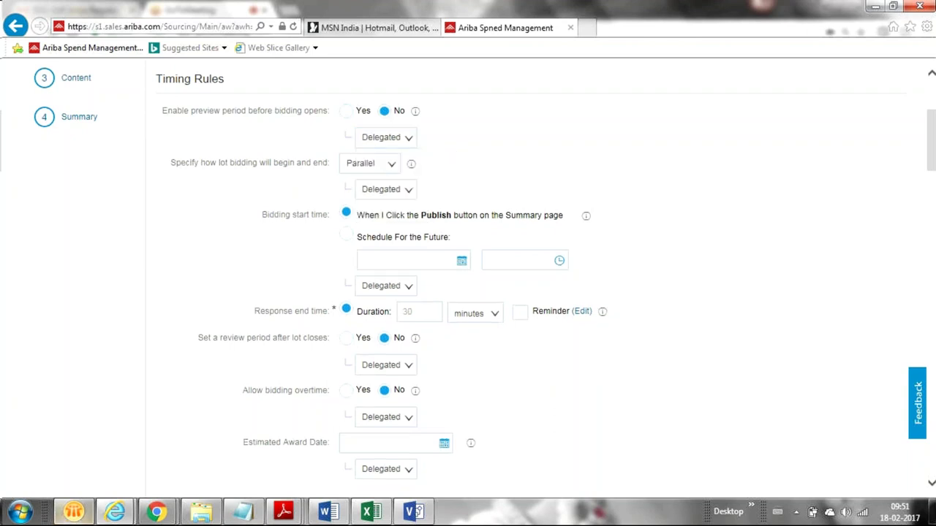
{"action": "left_click", "coordinate": [147, 515]}
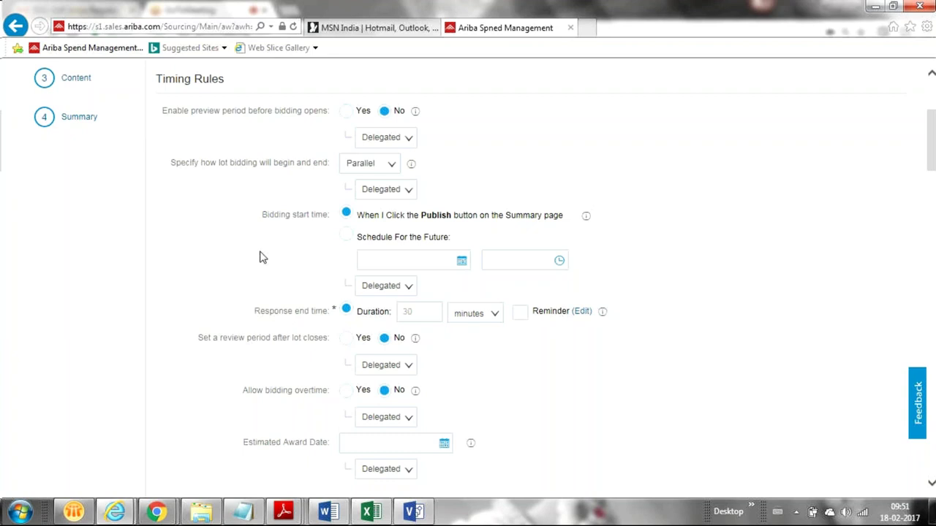
{"action": "left_click", "coordinate": [262, 256]}
- Ask 'can you hear us' in the GoToMeeting chat, then return to Ariba's Timing Rules page
{"action": "mouse_move", "coordinate": [156, 512]}
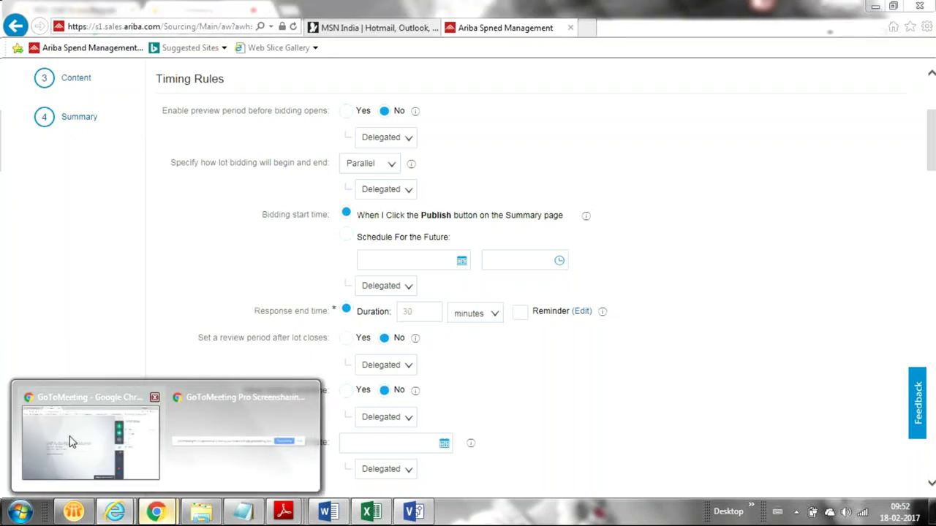
{"action": "left_click", "coordinate": [69, 441]}
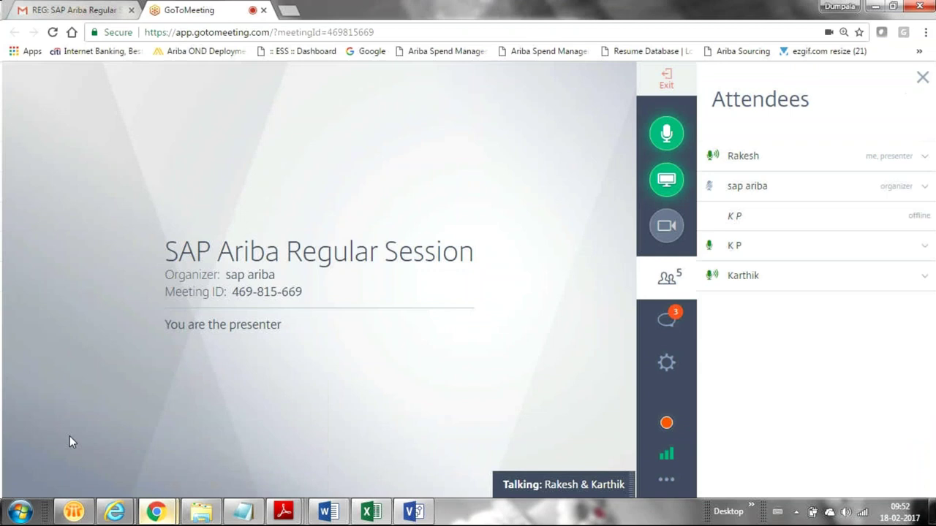
{"action": "left_click", "coordinate": [660, 319]}
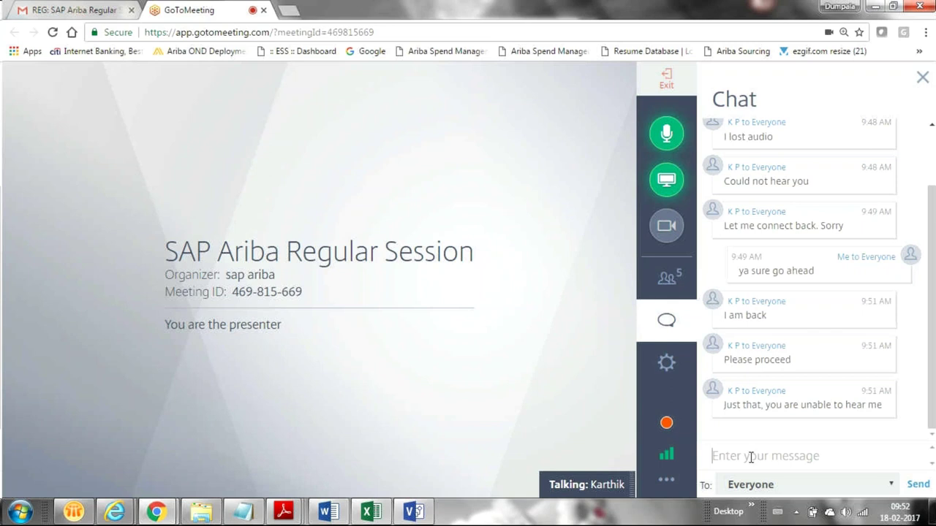
{"action": "type", "text": "can you"}
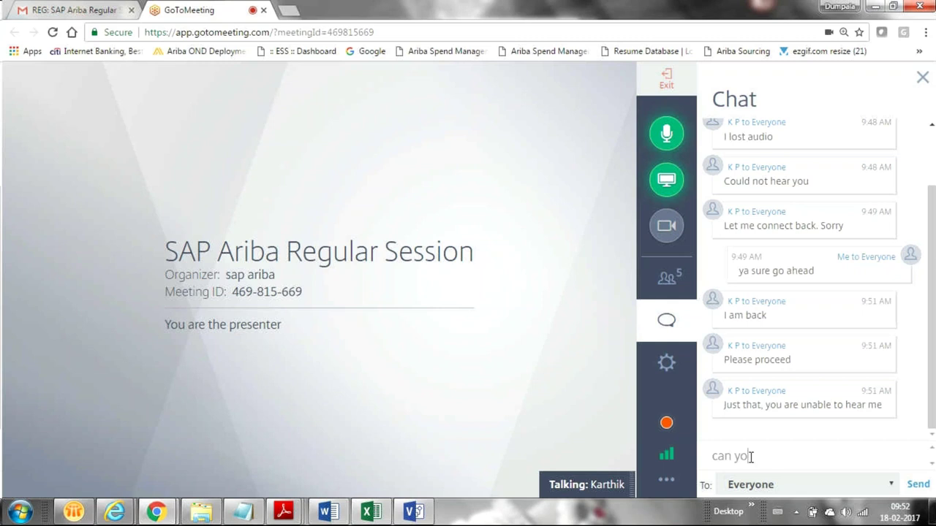
{"action": "type", "text": " hear us"}
{"action": "key", "text": "Return"}
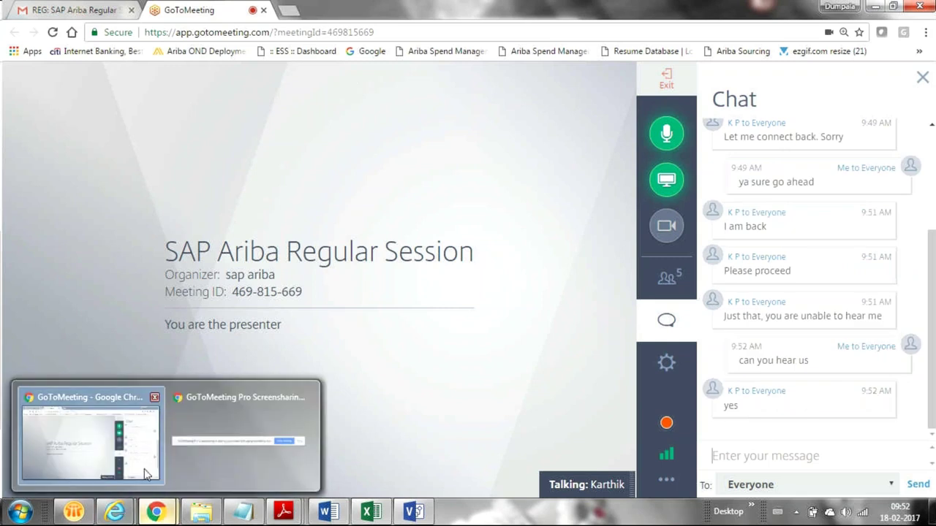
{"action": "mouse_move", "coordinate": [132, 517]}
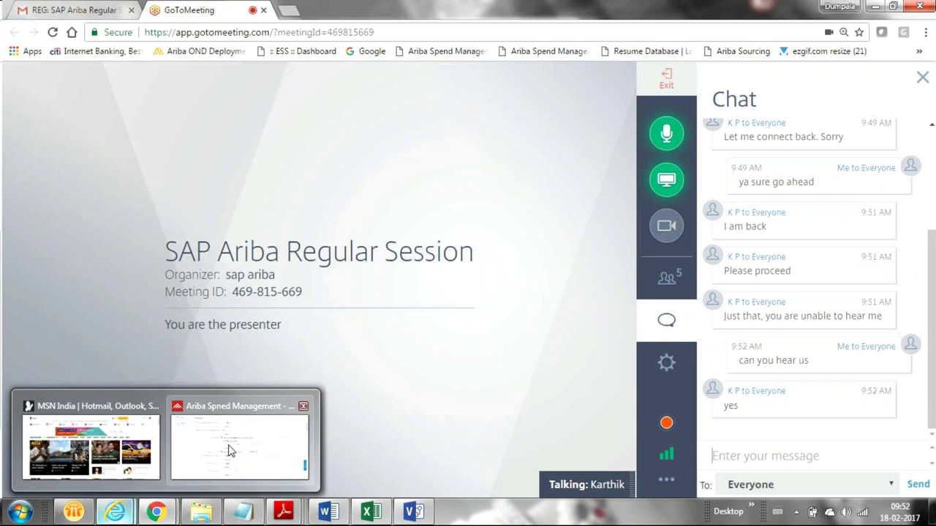
{"action": "left_click", "coordinate": [192, 413]}
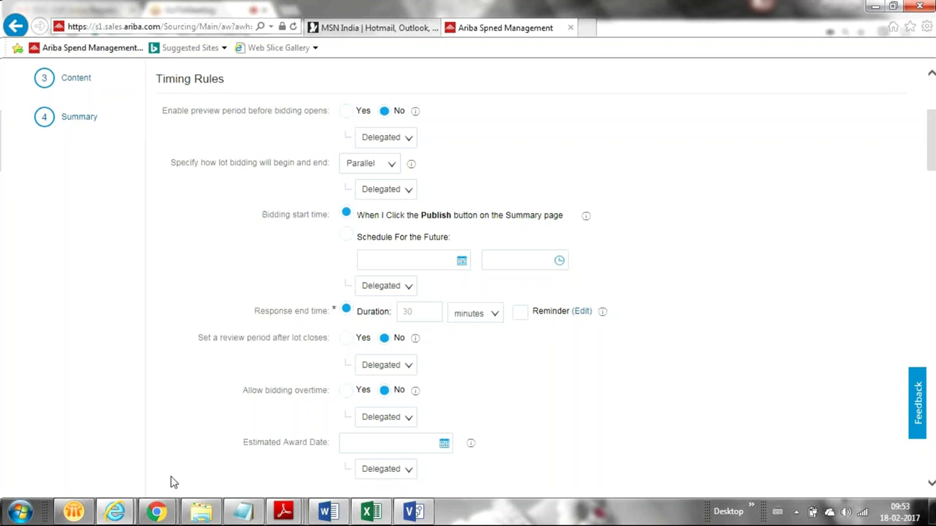
- Bring the GoToMeeting window forward, then return to the Ariba Spend Management page
{"action": "mouse_move", "coordinate": [155, 511]}
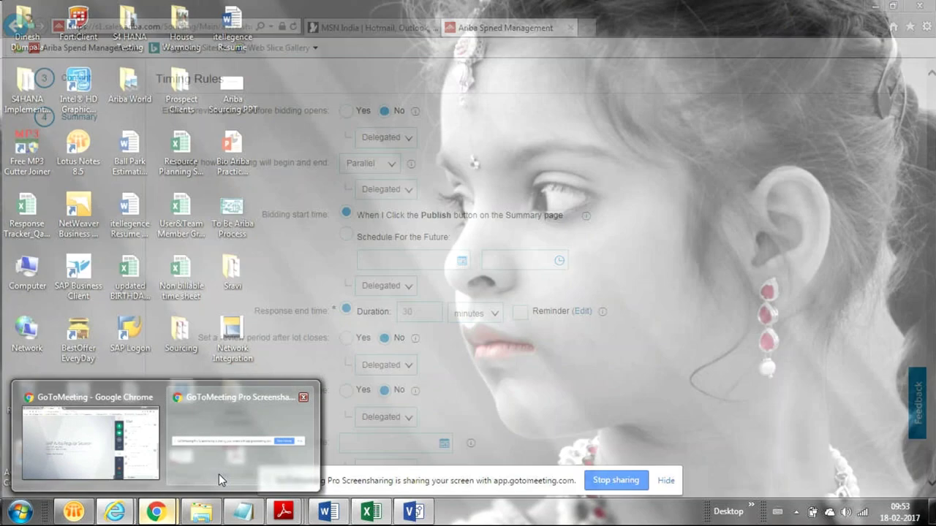
{"action": "left_click", "coordinate": [85, 440]}
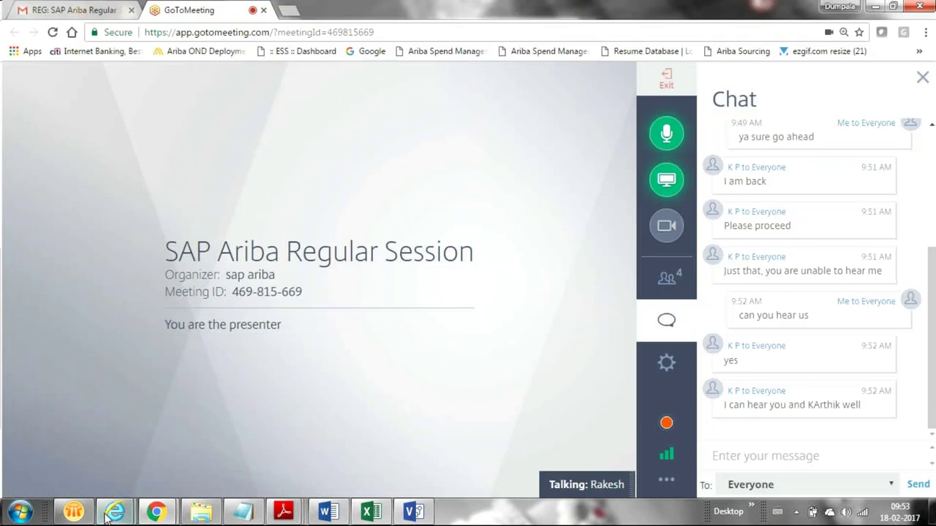
{"action": "left_click", "coordinate": [143, 510]}
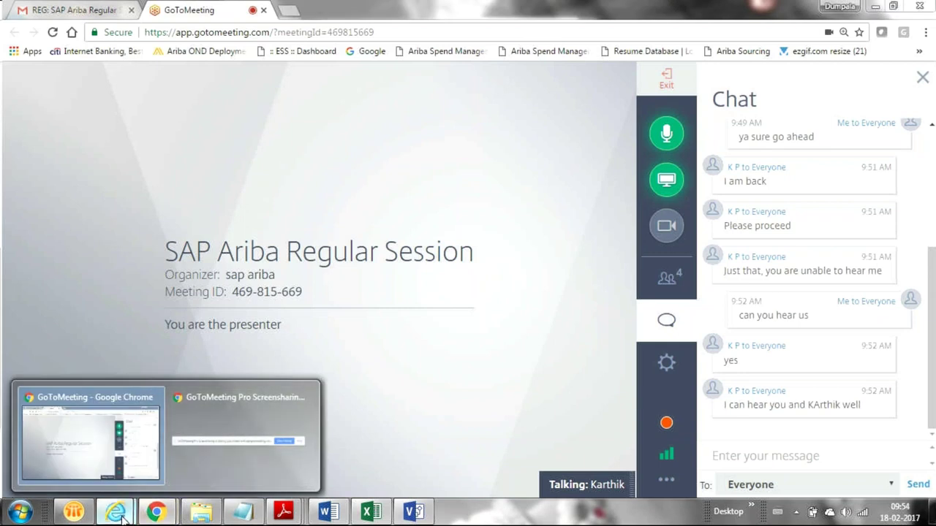
{"action": "mouse_move", "coordinate": [115, 510]}
{"action": "left_click", "coordinate": [217, 467]}
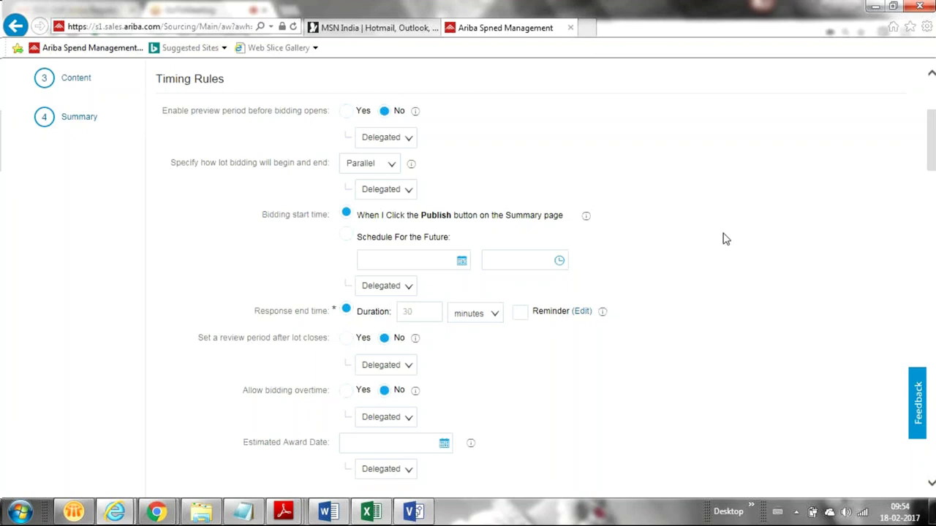
- Bring the GoToMeeting chat forward and place the cursor in its message box
{"action": "left_click", "coordinate": [158, 513]}
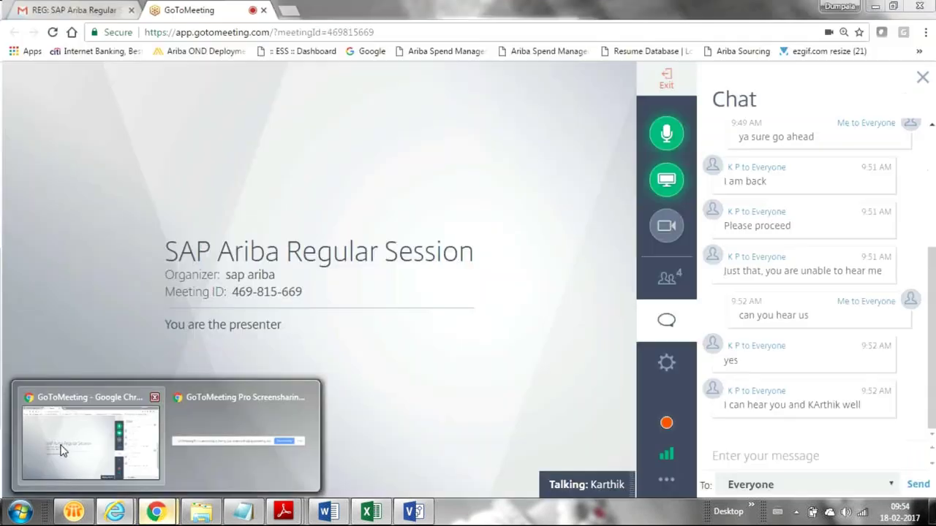
{"action": "left_click", "coordinate": [62, 446]}
{"action": "left_click", "coordinate": [705, 466]}
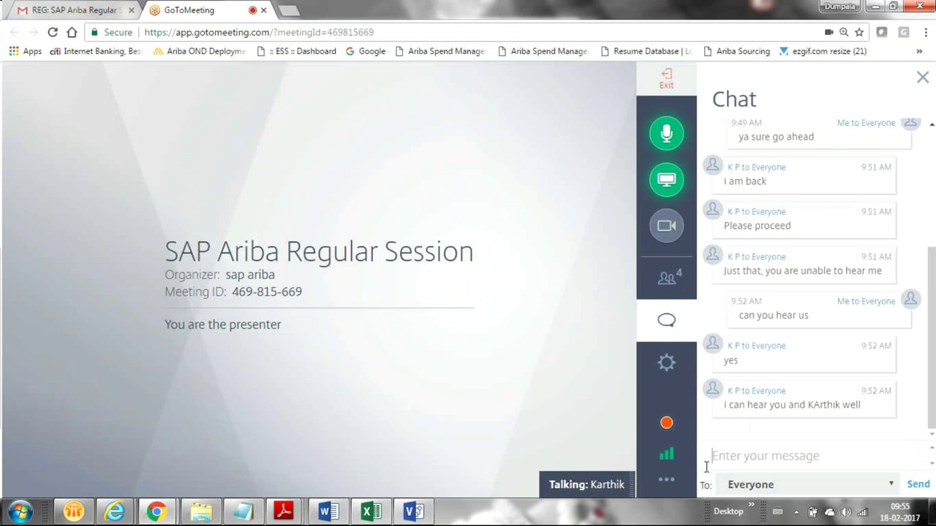
- Glance at the meeting chat again, then return to Ariba's Timing Rules and the preview-period rule's access options
{"action": "left_click", "coordinate": [874, 7]}
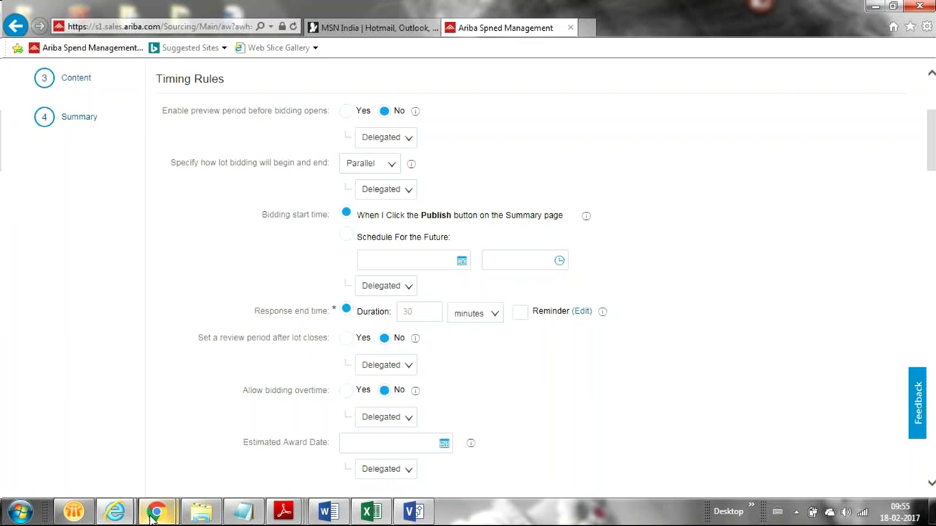
{"action": "mouse_move", "coordinate": [155, 513]}
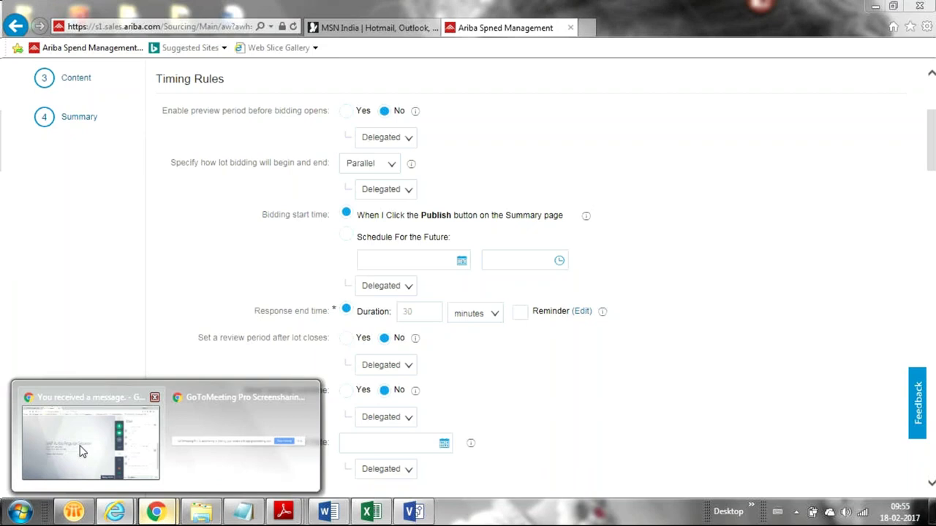
{"action": "left_click", "coordinate": [82, 451]}
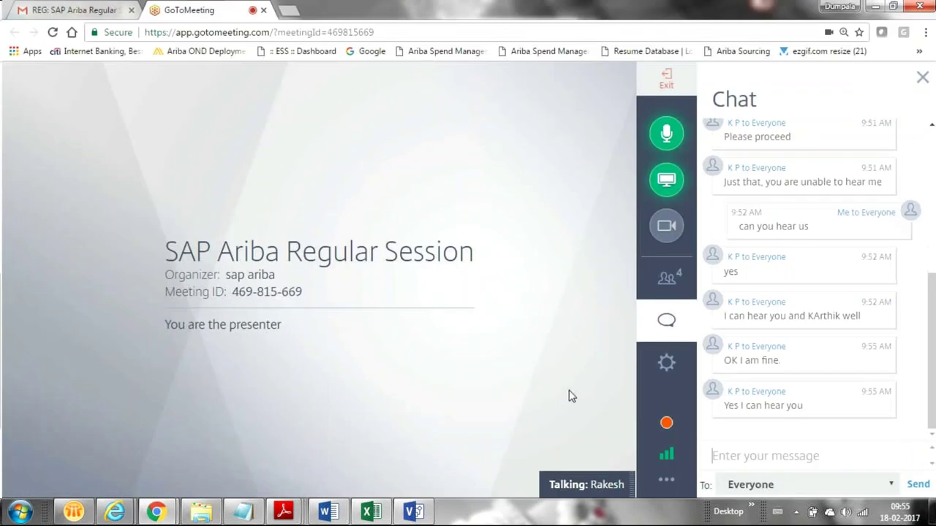
{"action": "key", "text": "alt+Tab"}
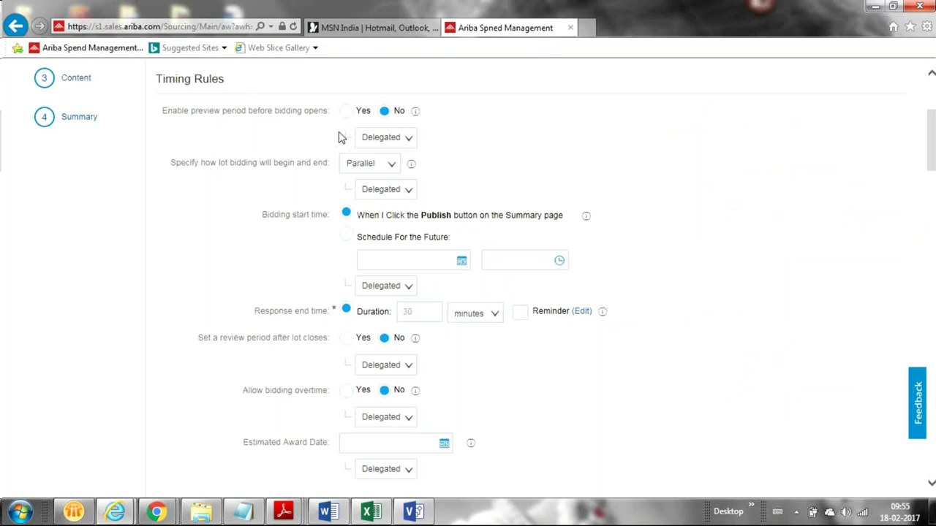
{"action": "left_click", "coordinate": [402, 141]}
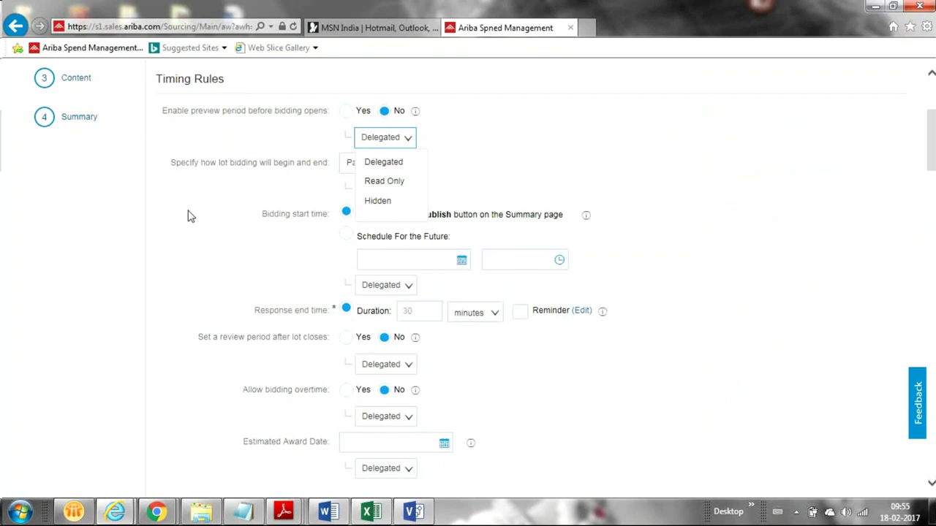
{"action": "mouse_move", "coordinate": [933, 174]}
{"action": "left_mouse_down"}
{"action": "mouse_move", "coordinate": [926, 150]}
{"action": "mouse_move", "coordinate": [926, 174]}
{"action": "left_mouse_up"}
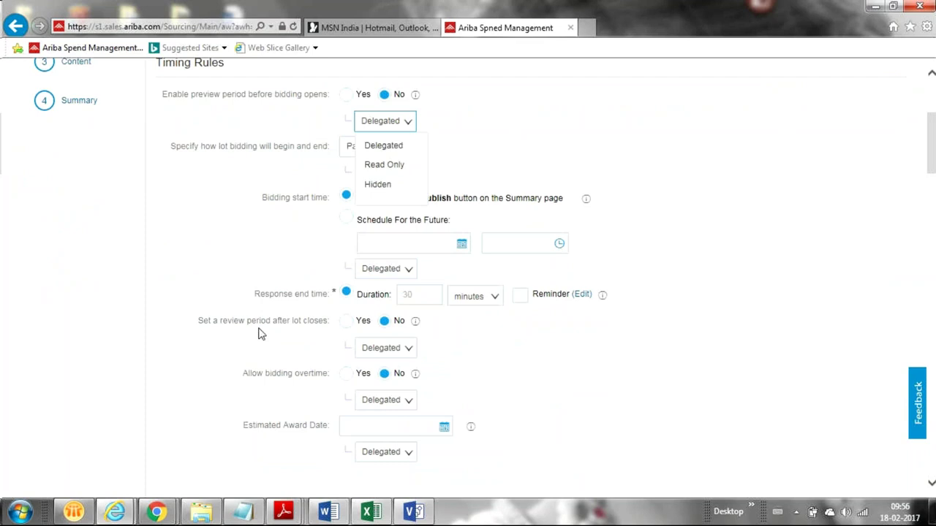
{"action": "left_click", "coordinate": [604, 186]}
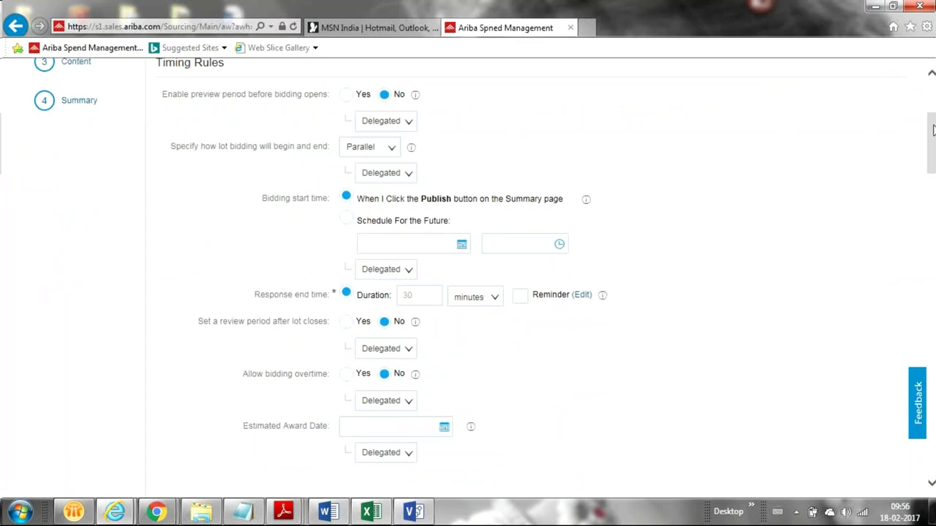
{"action": "scroll", "coordinate": [892, 117], "scroll_direction": "up", "scroll_amount": 3}
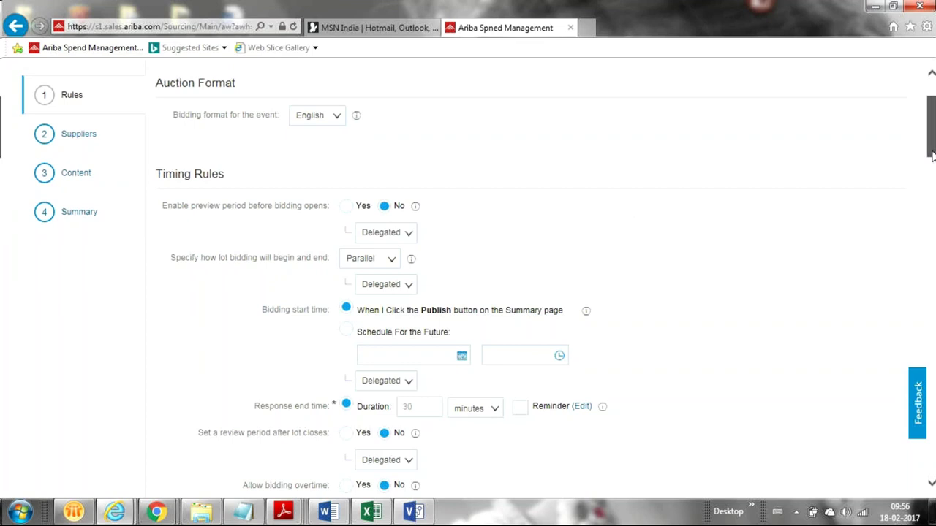
{"action": "scroll", "coordinate": [932, 154], "scroll_direction": "down", "scroll_amount": 3}
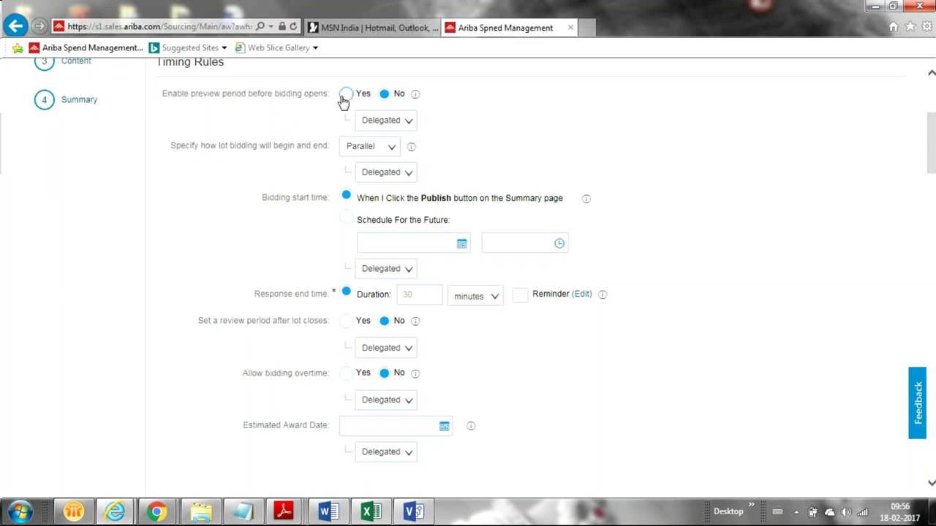
{"action": "left_click", "coordinate": [345, 95]}
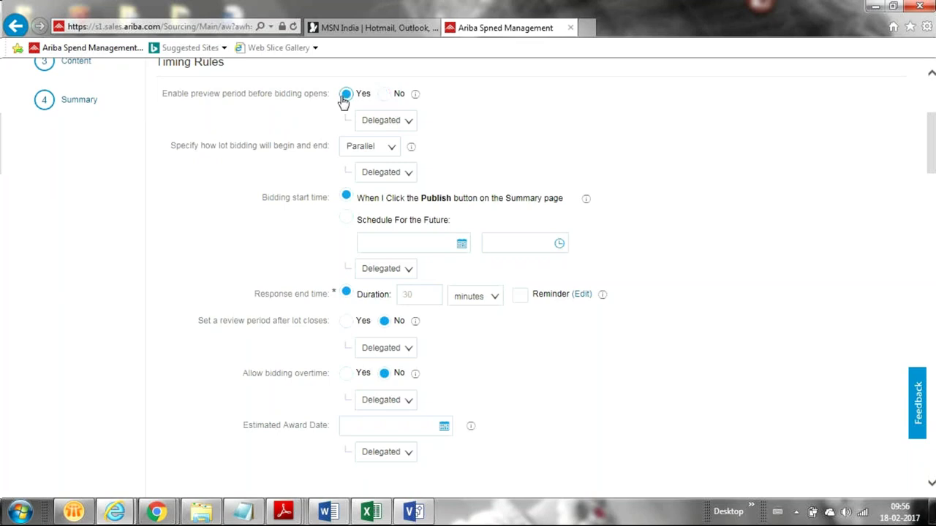
- Set Enable preview period back to No and change its access rule from Read Only to Hidden
{"action": "left_click", "coordinate": [403, 95]}
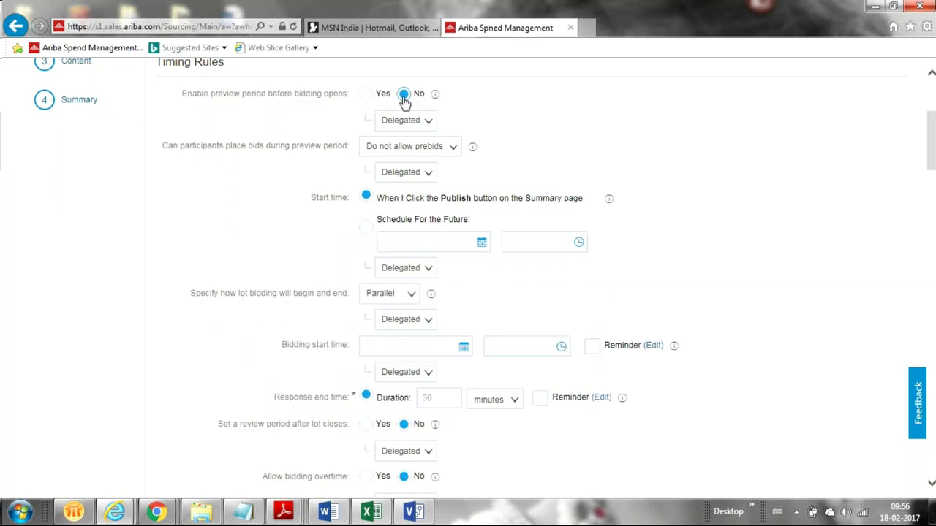
{"action": "left_click", "coordinate": [407, 121]}
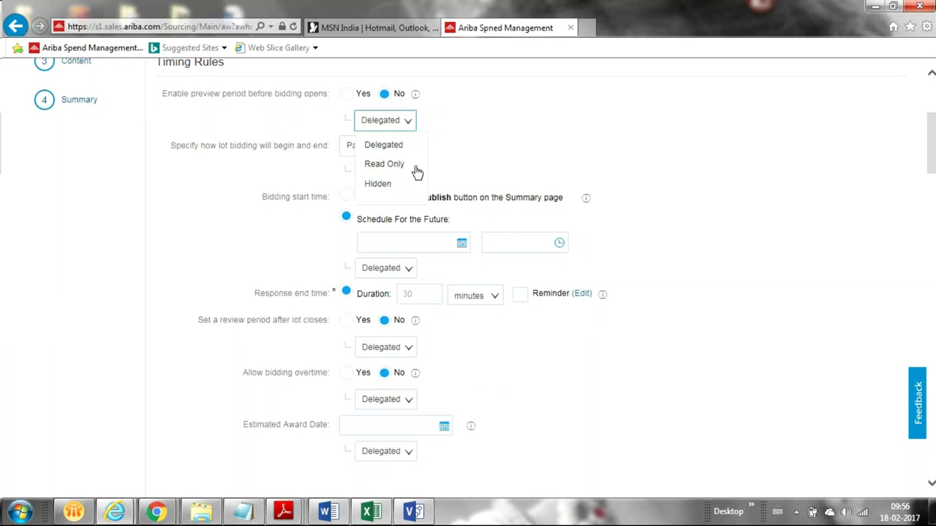
{"action": "left_click", "coordinate": [382, 95]}
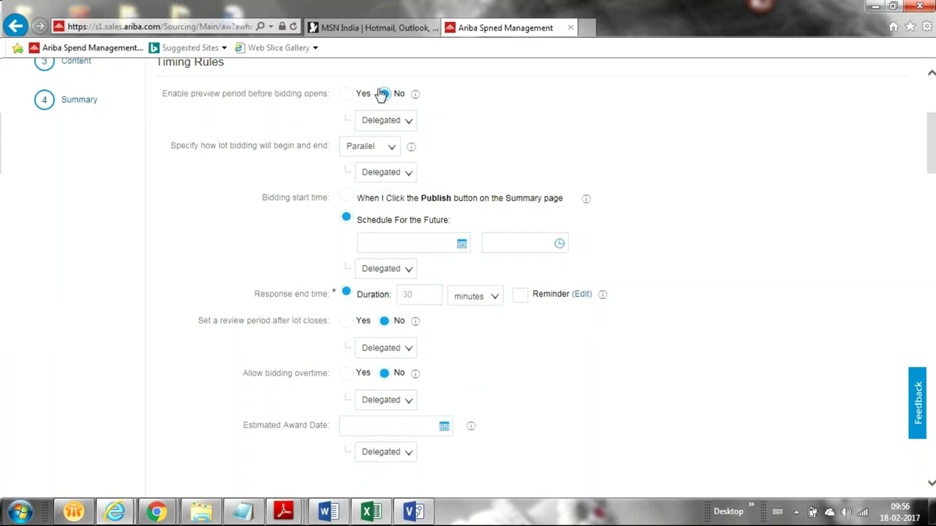
{"action": "left_click", "coordinate": [406, 122]}
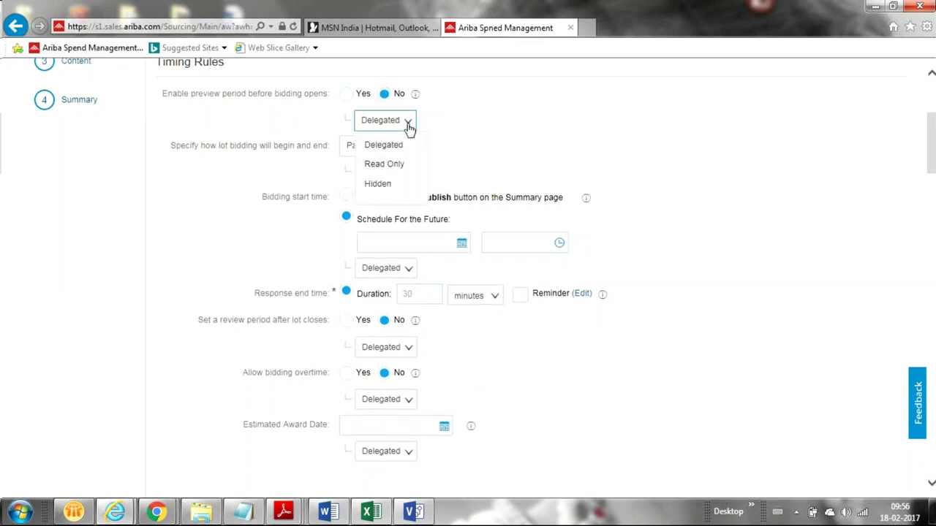
{"action": "left_click", "coordinate": [388, 164]}
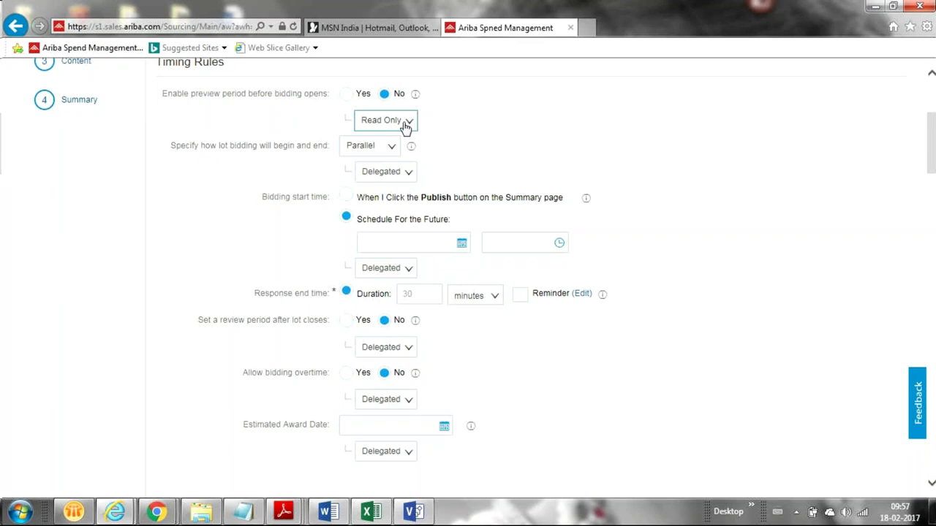
{"action": "left_click", "coordinate": [405, 125]}
{"action": "left_click", "coordinate": [378, 184]}
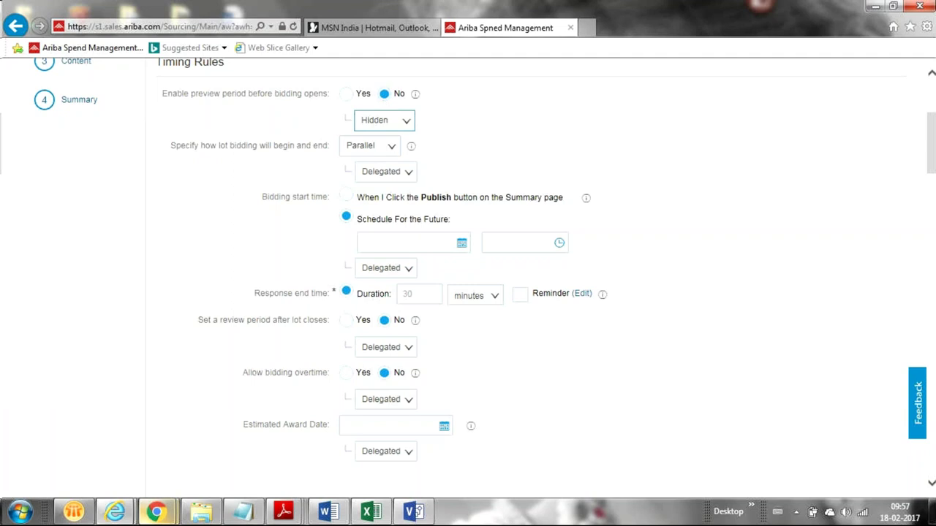
{"action": "left_click", "coordinate": [404, 126]}
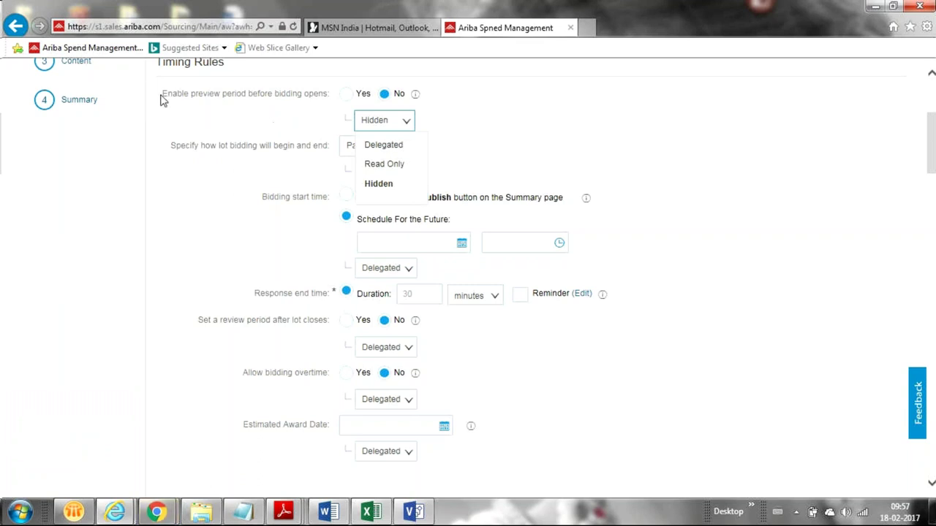
{"action": "left_click", "coordinate": [269, 92]}
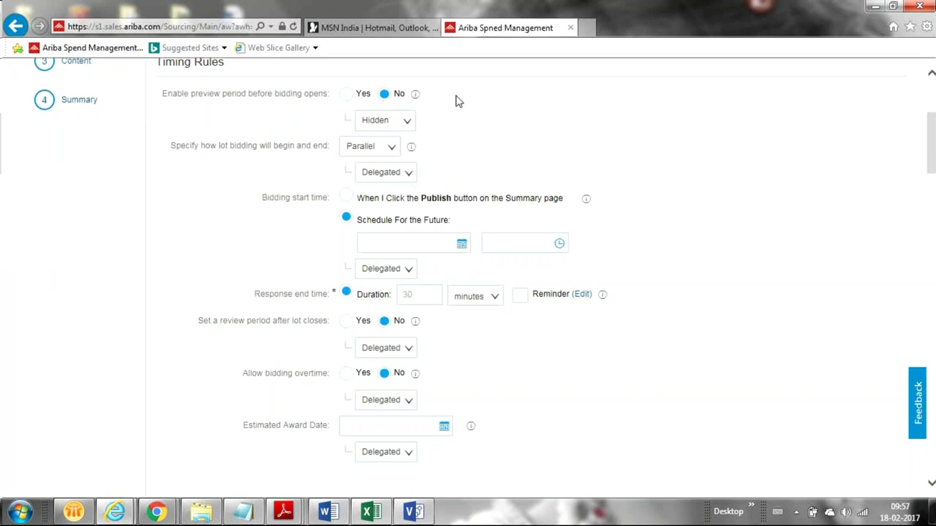
{"action": "left_click", "coordinate": [406, 123]}
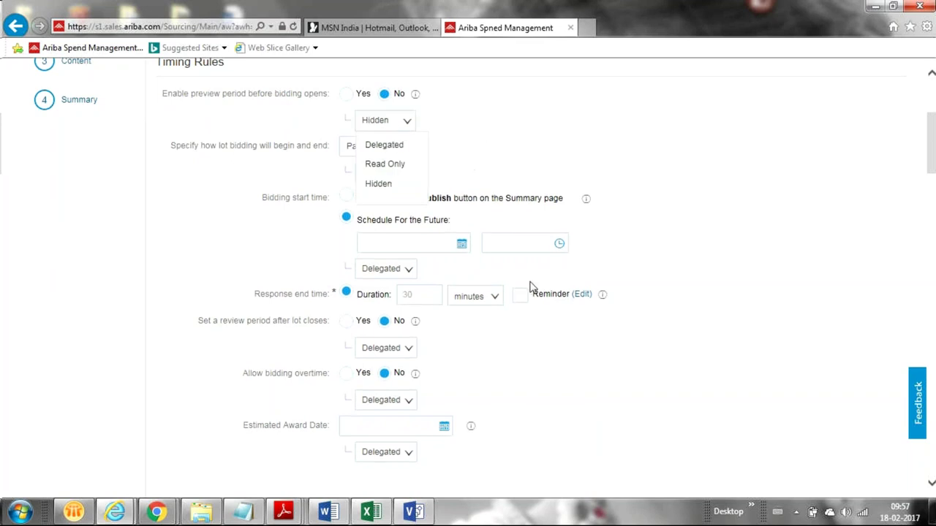
{"action": "left_click", "coordinate": [596, 242]}
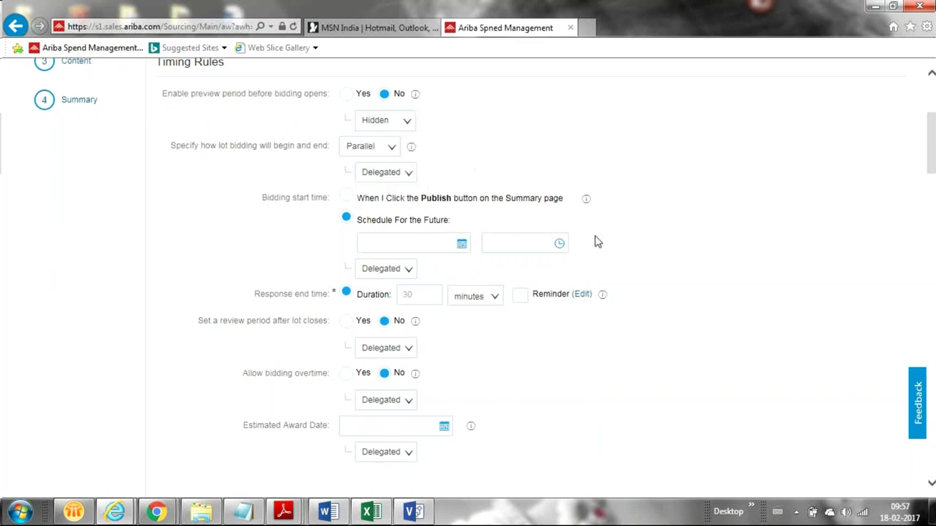
{"action": "left_click", "coordinate": [406, 349]}
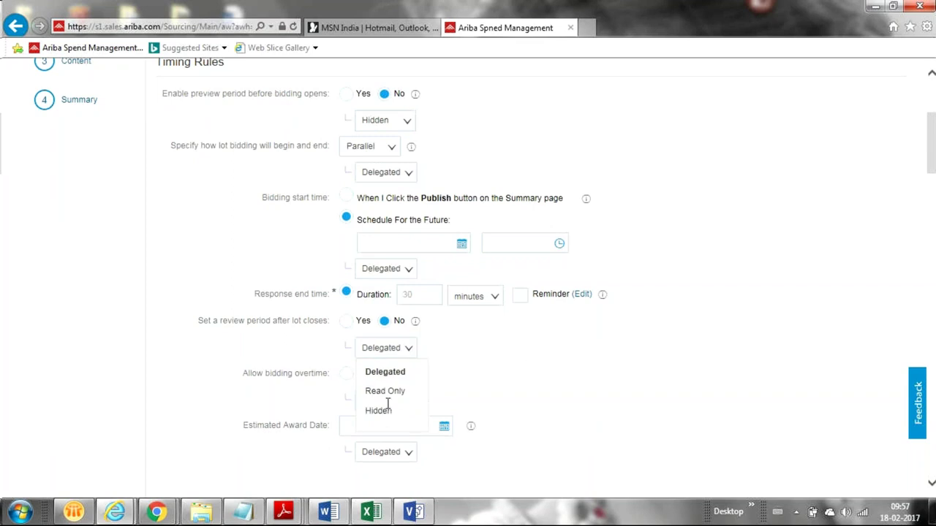
{"action": "left_click", "coordinate": [437, 494]}
{"action": "left_click", "coordinate": [407, 454]}
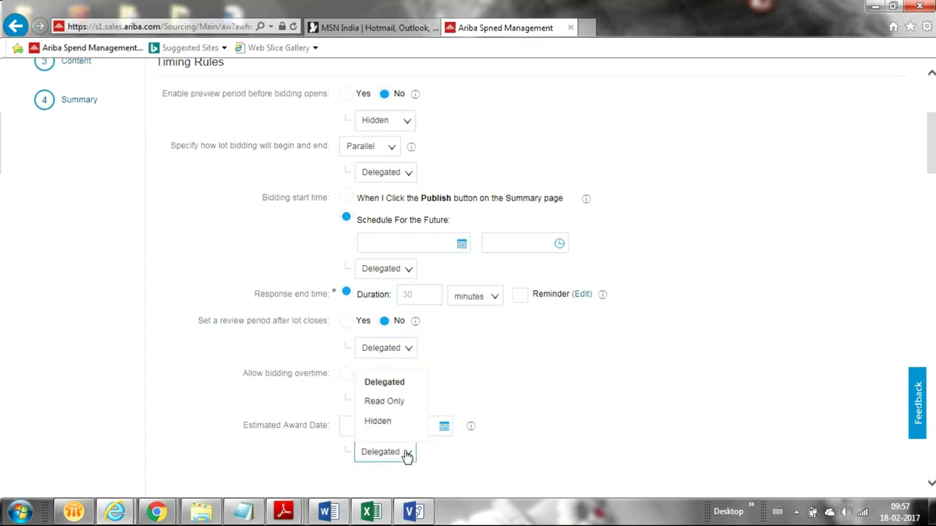
{"action": "left_click", "coordinate": [583, 372]}
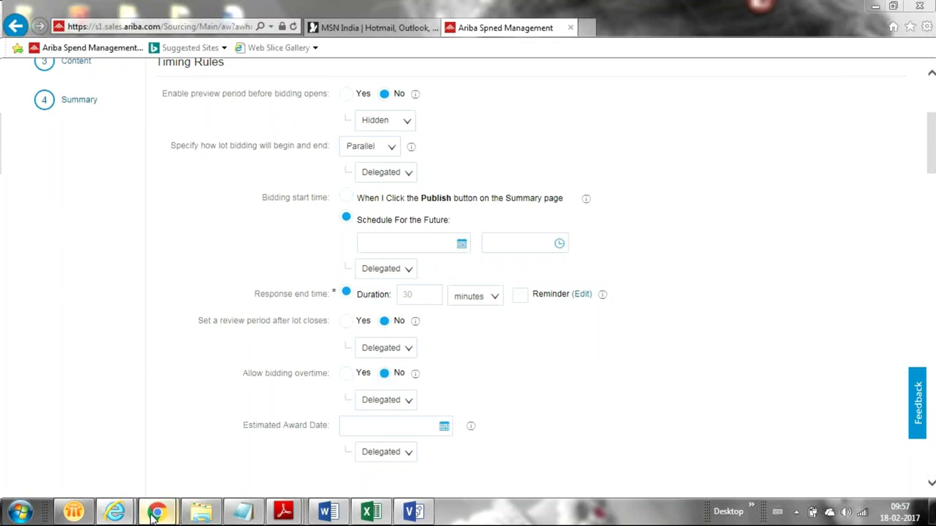
{"action": "mouse_move", "coordinate": [139, 495]}
{"action": "mouse_move", "coordinate": [80, 452]}
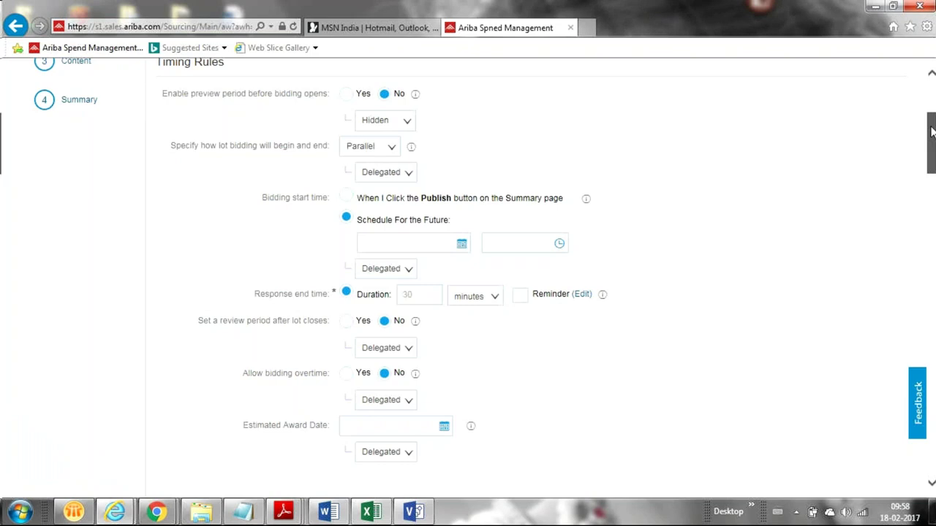
- Scroll down to Message Board and keep participant messaging to the project team at Yes
{"action": "scroll", "coordinate": [931, 130], "scroll_direction": "up", "scroll_amount": 1}
{"action": "scroll", "coordinate": [930, 130], "scroll_direction": "down", "scroll_amount": 1}
{"action": "left_click_drag", "start_coordinate": [927, 130], "coordinate": [923, 192]}
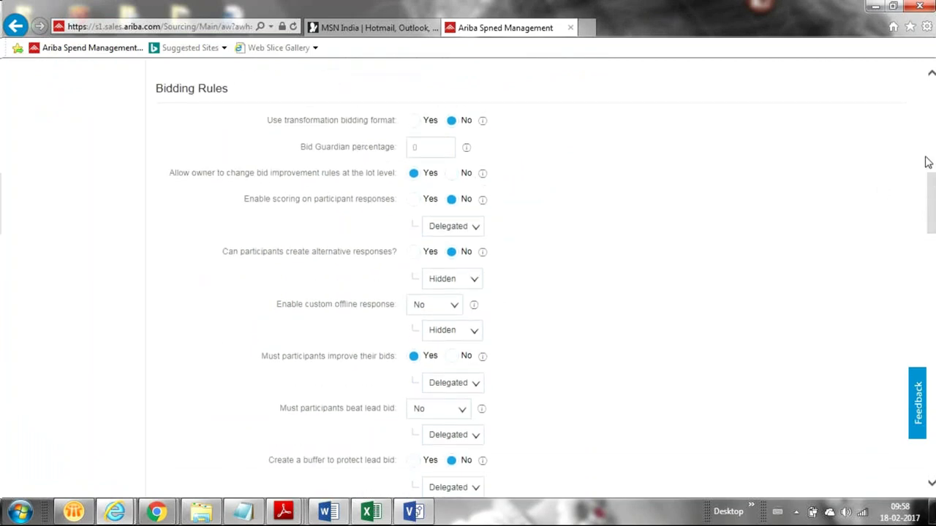
{"action": "left_click_drag", "start_coordinate": [929, 195], "coordinate": [864, 405]}
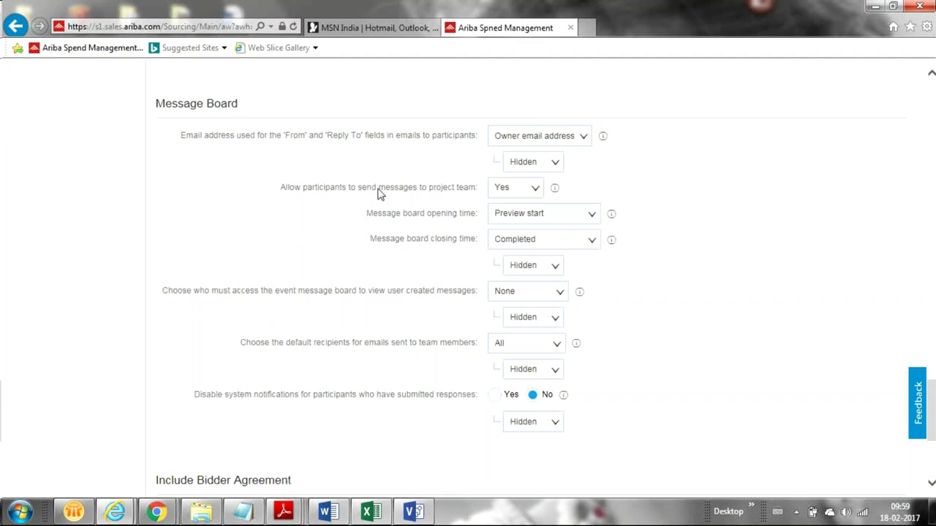
{"action": "left_click", "coordinate": [530, 196]}
{"action": "left_click", "coordinate": [655, 194]}
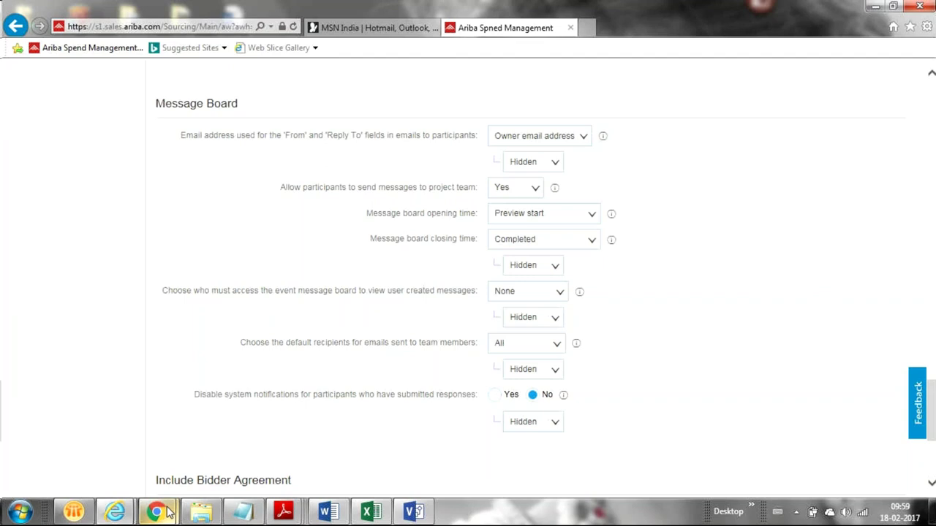
{"action": "mouse_move", "coordinate": [117, 514]}
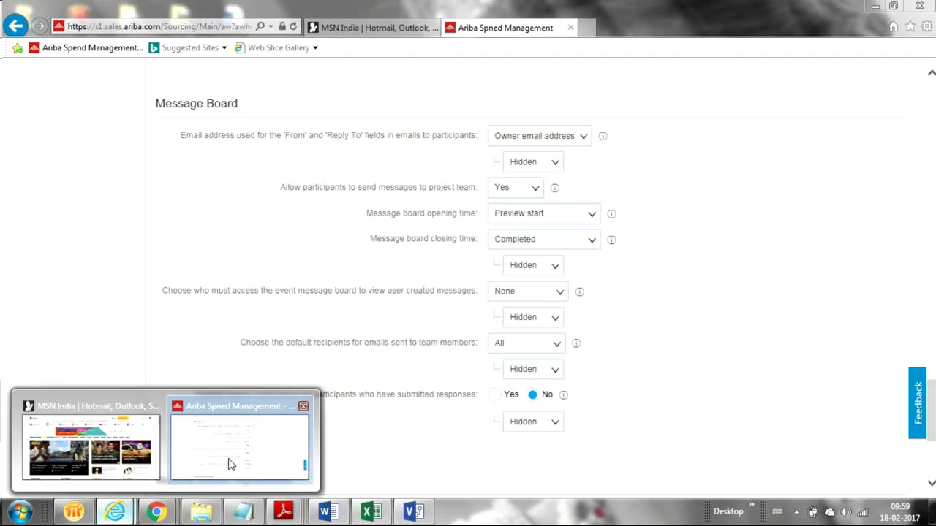
{"action": "mouse_move", "coordinate": [156, 511]}
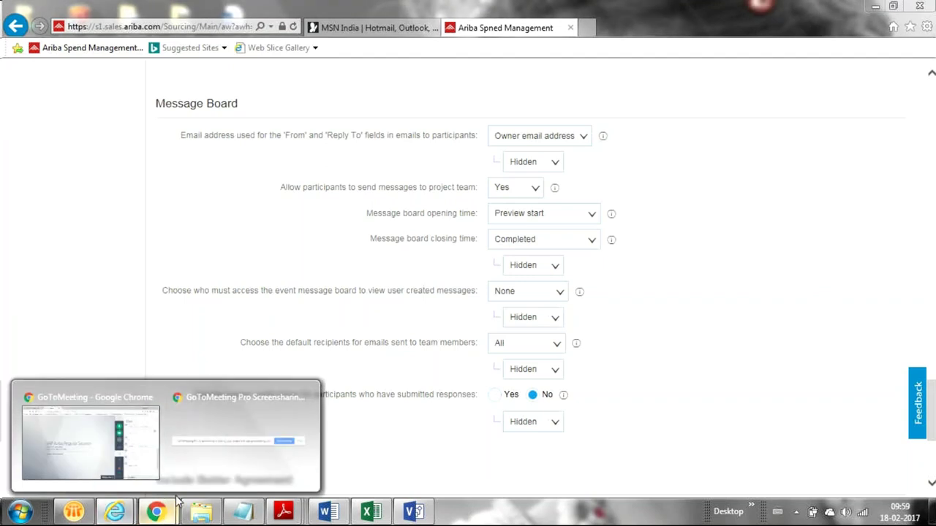
{"action": "left_click", "coordinate": [84, 454]}
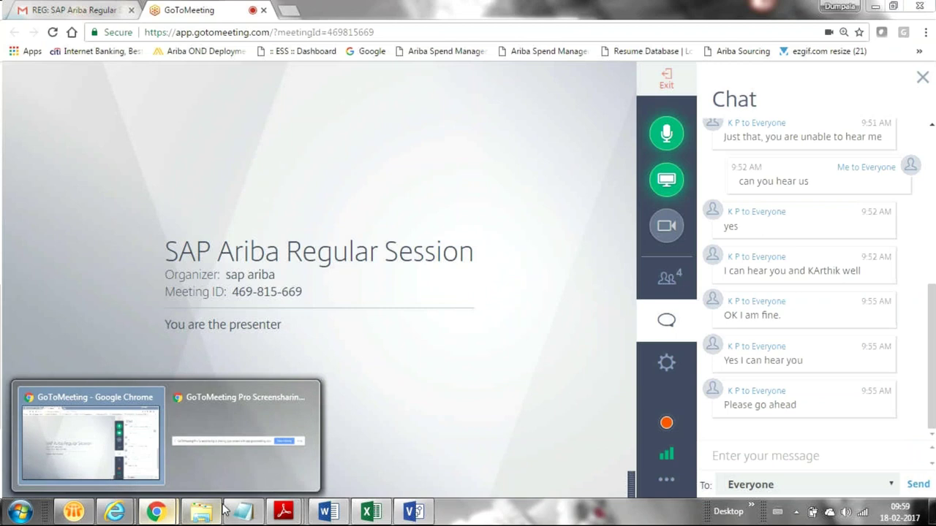
{"action": "mouse_move", "coordinate": [117, 511]}
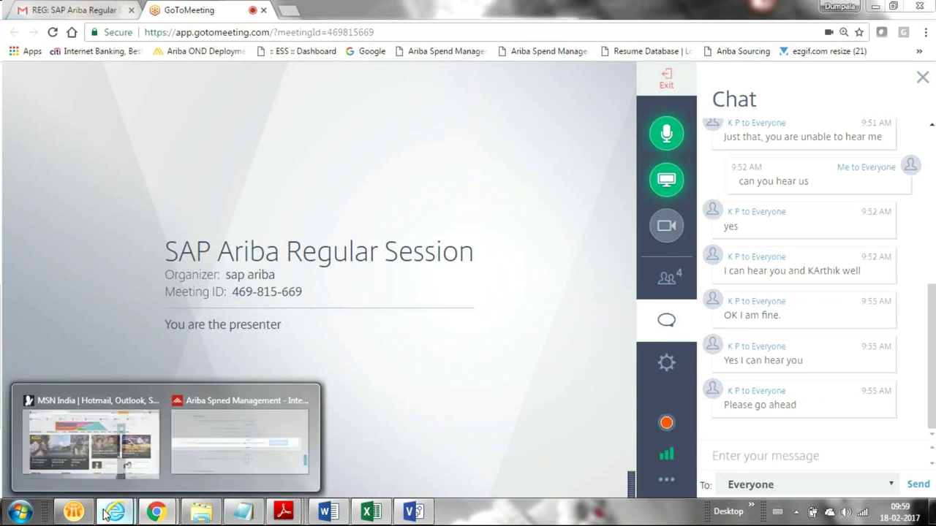
{"action": "left_click", "coordinate": [209, 438]}
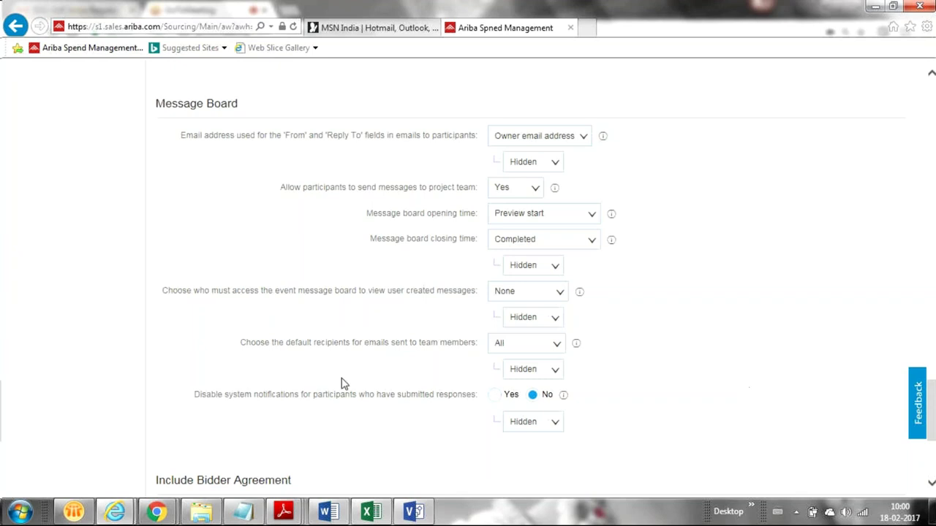
- Return to the Ariba event page and scroll back up to the Bidding Rules section
{"action": "left_click", "coordinate": [115, 512]}
{"action": "left_click", "coordinate": [241, 438]}
{"action": "left_click_drag", "start_coordinate": [5, 178], "coordinate": [687, 334]}
{"action": "left_click", "coordinate": [687, 334]}
{"action": "left_click_drag", "start_coordinate": [931, 418], "coordinate": [859, 134]}
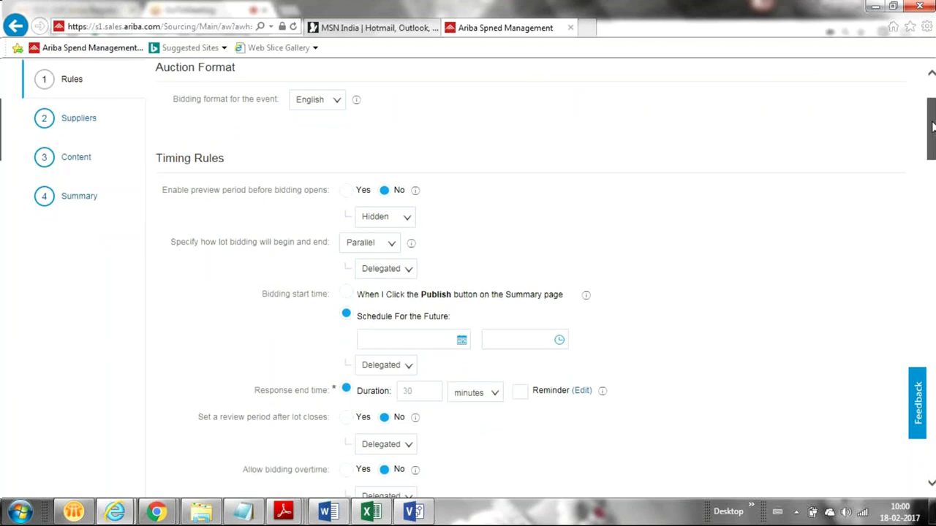
{"action": "scroll", "coordinate": [932, 126], "scroll_direction": "down", "scroll_amount": 8}
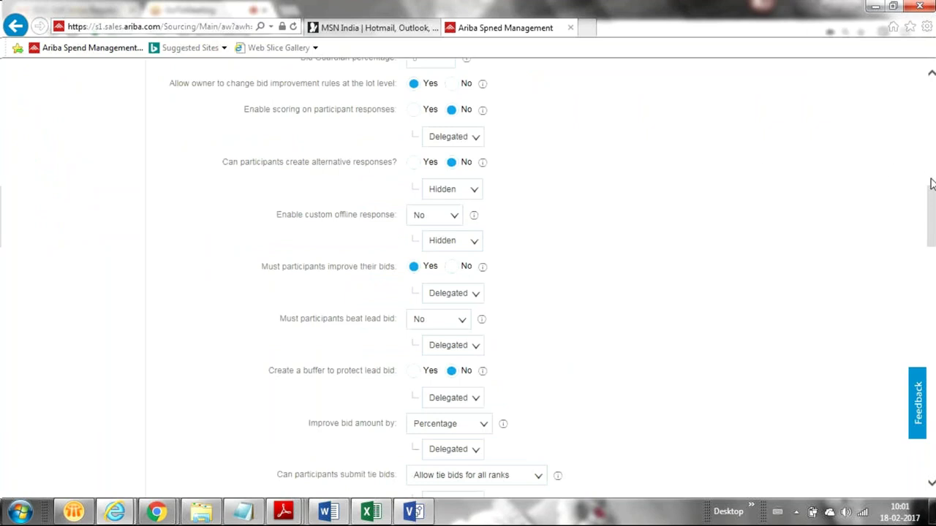
{"action": "mouse_move", "coordinate": [934, 214]}
{"action": "left_mouse_down"}
{"action": "mouse_move", "coordinate": [902, 119]}
{"action": "mouse_move", "coordinate": [900, 136]}
{"action": "mouse_move", "coordinate": [933, 193]}
{"action": "mouse_move", "coordinate": [932, 245]}
{"action": "mouse_move", "coordinate": [933, 200]}
{"action": "left_mouse_up"}
- Add 'Template Association with project' as a new line at the end of Running Short Notes
{"action": "left_click", "coordinate": [247, 516]}
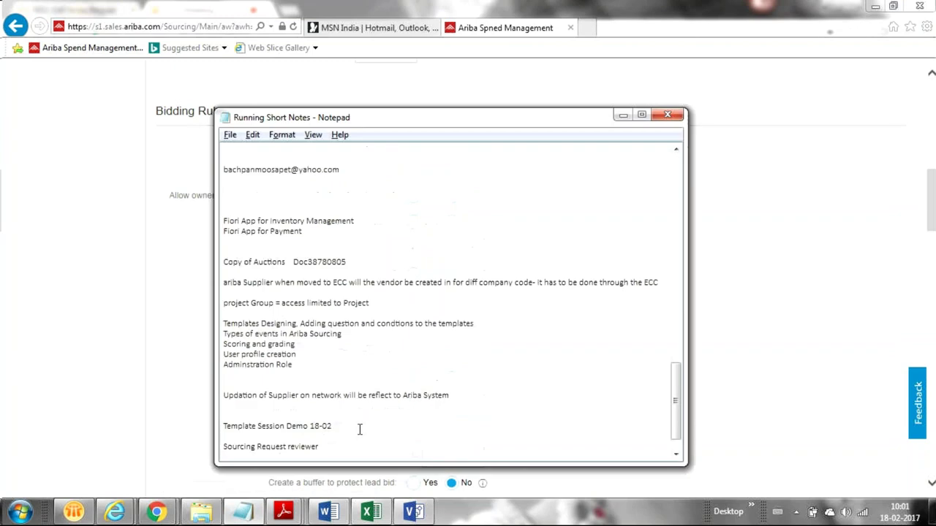
{"action": "left_click", "coordinate": [327, 454]}
{"action": "key", "text": "Return"}
{"action": "key", "text": "Return"}
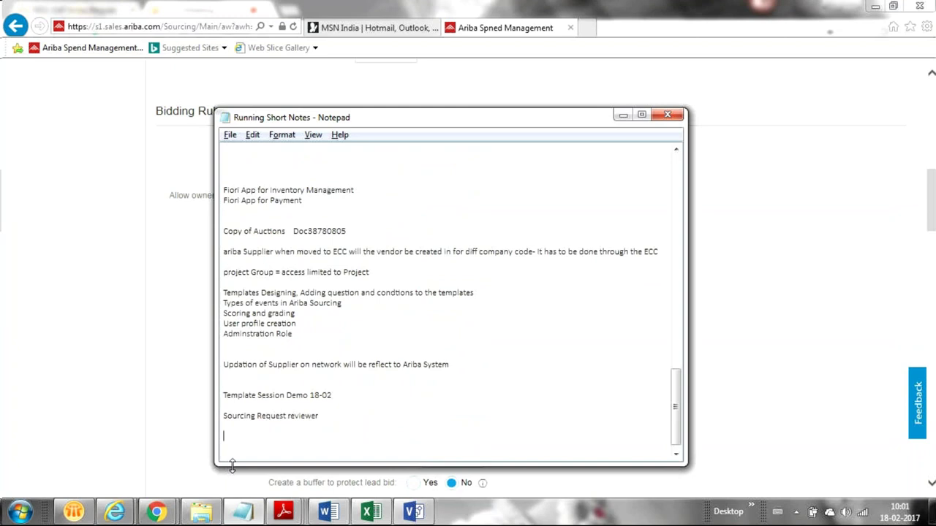
{"action": "type", "text": "Template Association wel"}
{"action": "key", "text": "BackSpace"}
{"action": "key", "text": "BackSpace"}
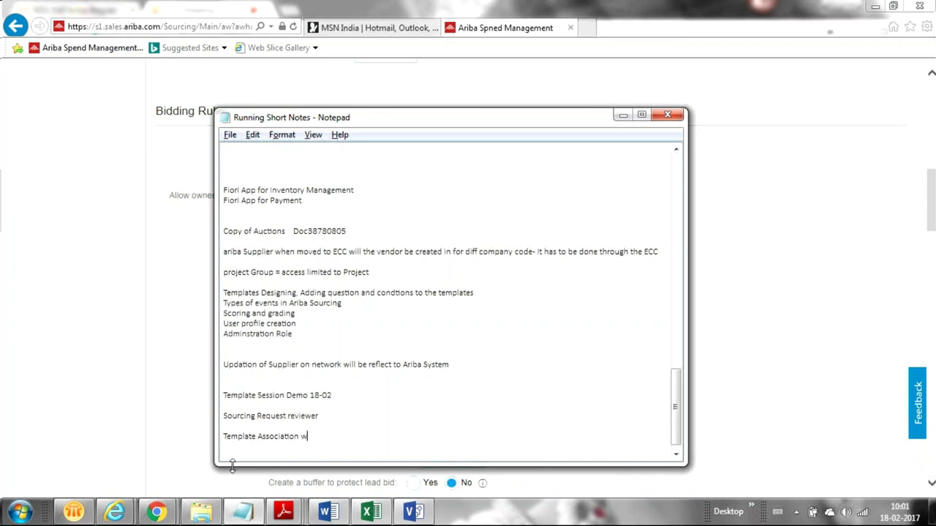
{"action": "type", "text": "ith project"}
{"action": "left_click", "coordinate": [89, 327]}
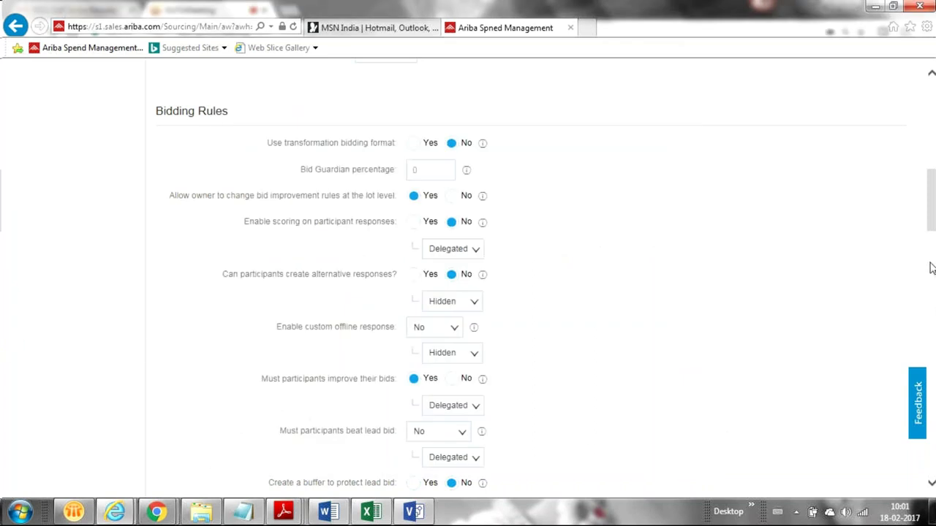
- Step Demo Event for 18 through Suppliers to Content, checking the Add list without adding anything
{"action": "left_click_drag", "start_coordinate": [932, 215], "coordinate": [932, 213]}
{"action": "left_click", "coordinate": [930, 233]}
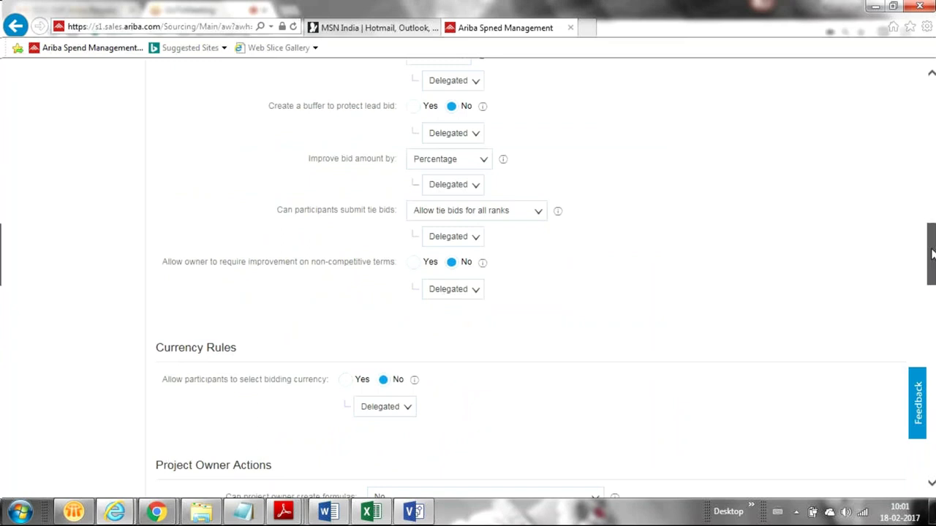
{"action": "left_click_drag", "start_coordinate": [931, 253], "coordinate": [757, 119]}
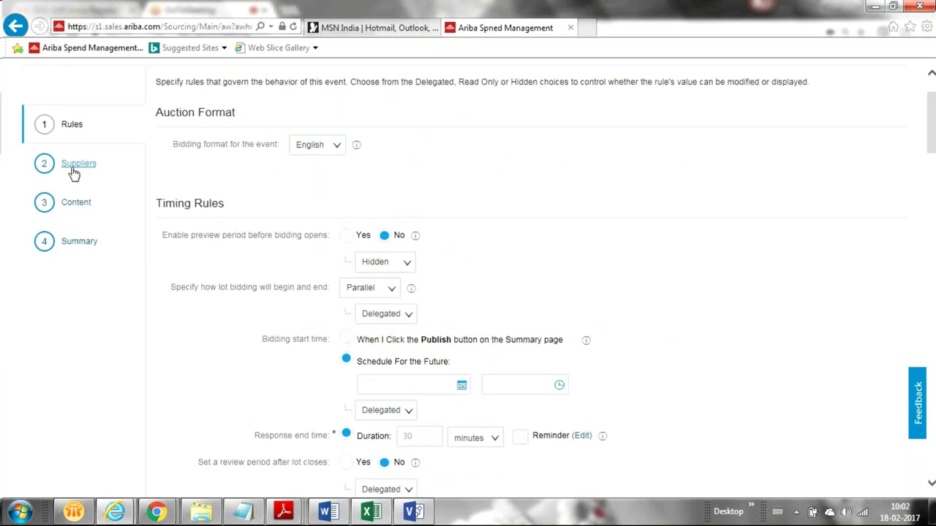
{"action": "left_click", "coordinate": [76, 164]}
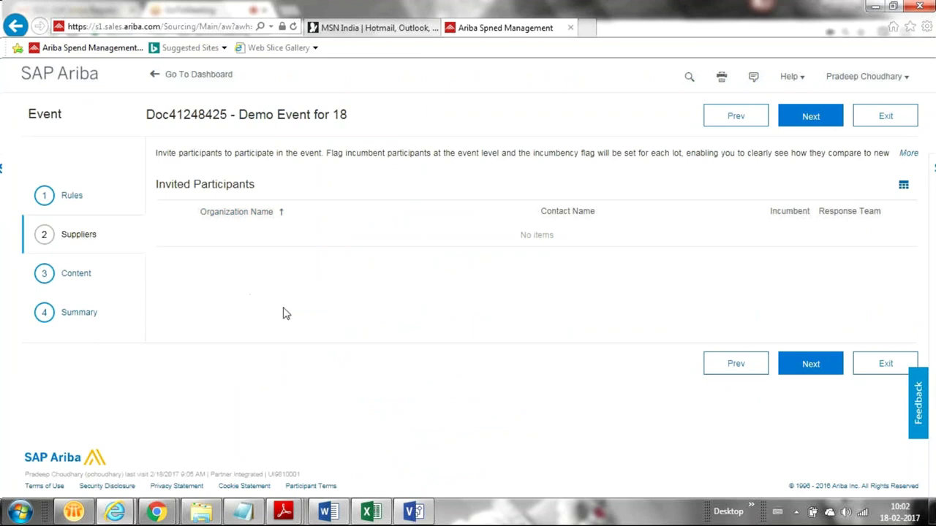
{"action": "left_click", "coordinate": [75, 278]}
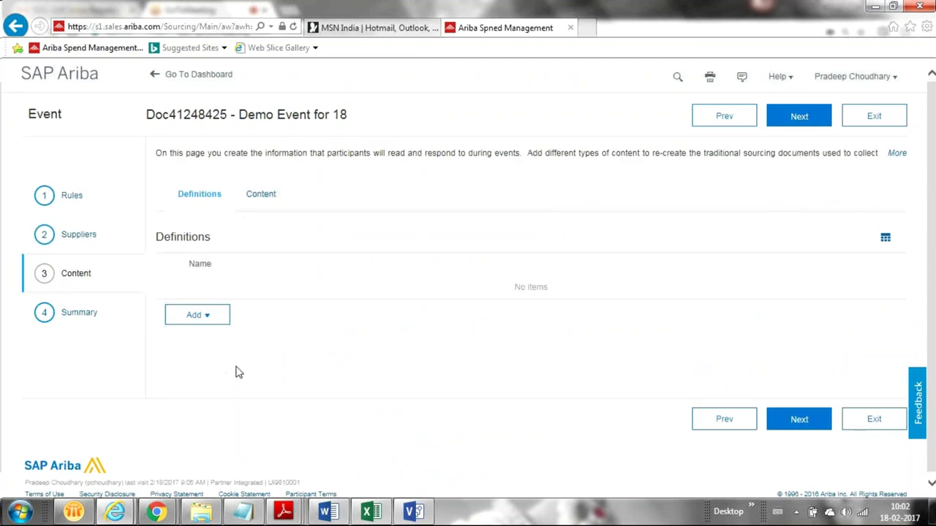
{"action": "left_click", "coordinate": [197, 315]}
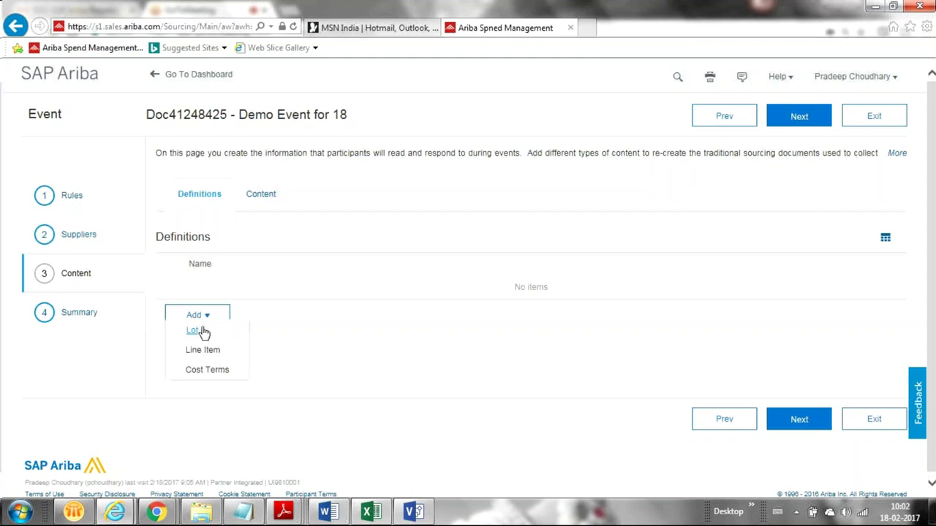
{"action": "left_click", "coordinate": [276, 365]}
- Return to the '1 Rules' step of Demo Event for 18
{"action": "left_click", "coordinate": [76, 198]}
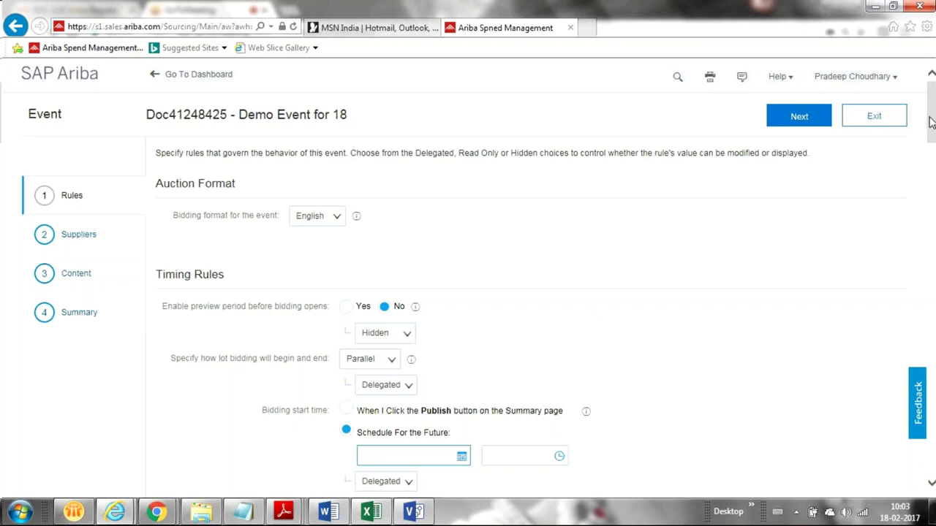
- Exit the event editor and go back to the Demo 18 sourcing project's Documents tab
{"action": "left_click", "coordinate": [877, 124]}
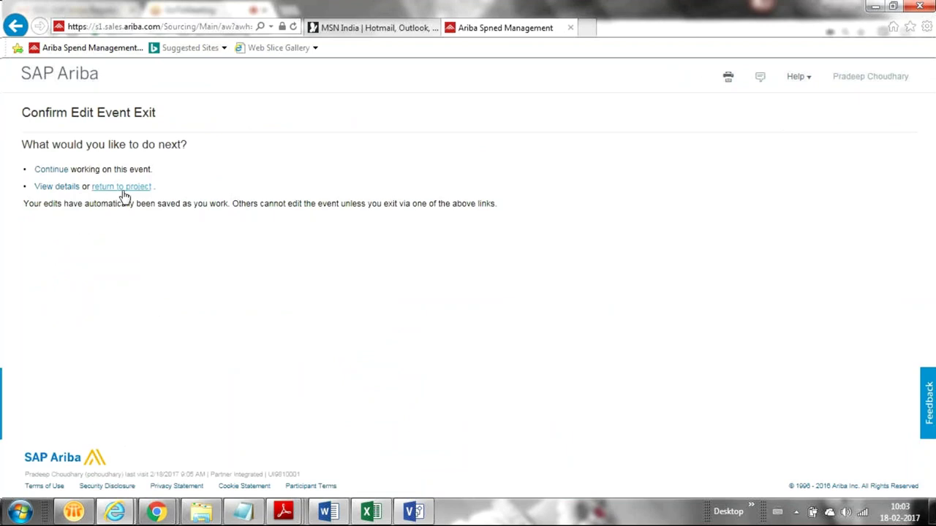
{"action": "left_click", "coordinate": [122, 189]}
{"action": "mouse_move", "coordinate": [115, 512]}
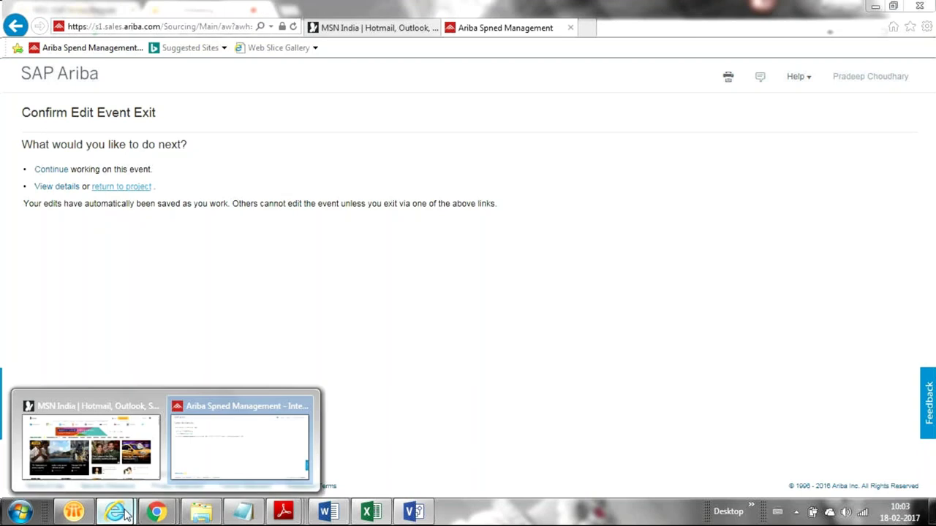
{"action": "left_click", "coordinate": [207, 462]}
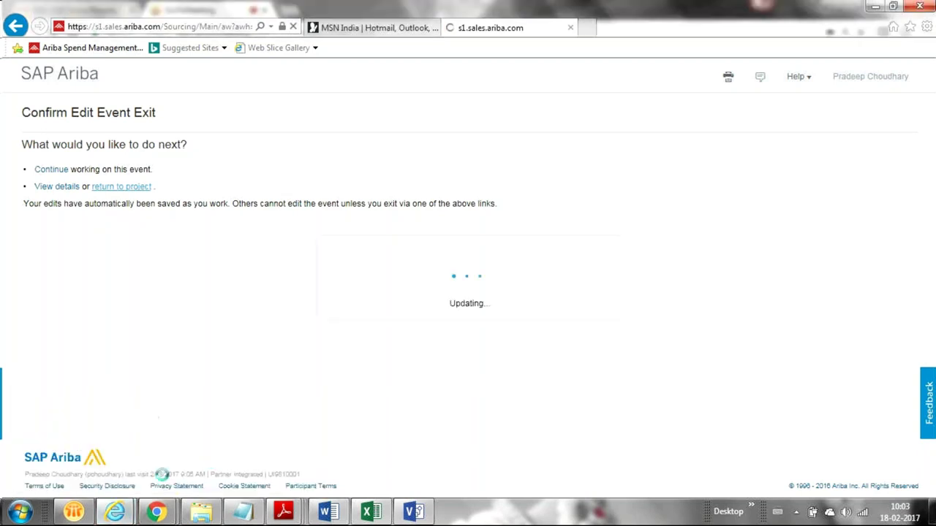
{"action": "mouse_move", "coordinate": [155, 512]}
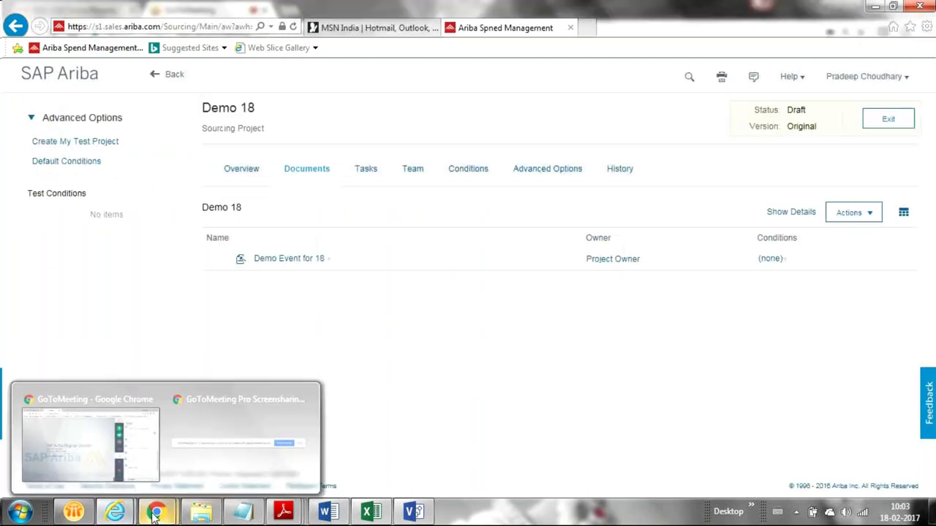
{"action": "mouse_move", "coordinate": [59, 463]}
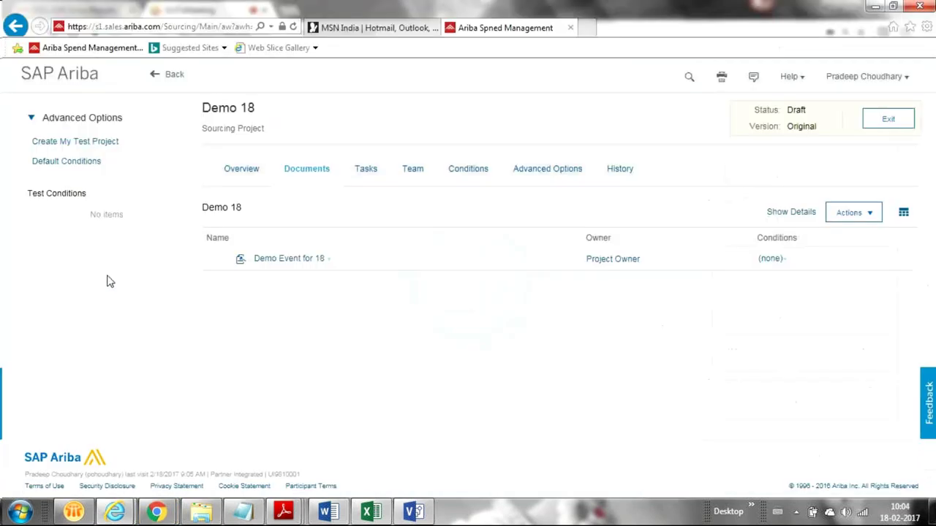
- Open Demo 18's Conditions tab and start a new question from its Questions section
{"action": "mouse_move", "coordinate": [115, 512]}
{"action": "left_click", "coordinate": [328, 262]}
{"action": "left_click", "coordinate": [133, 340]}
{"action": "left_click", "coordinate": [465, 173]}
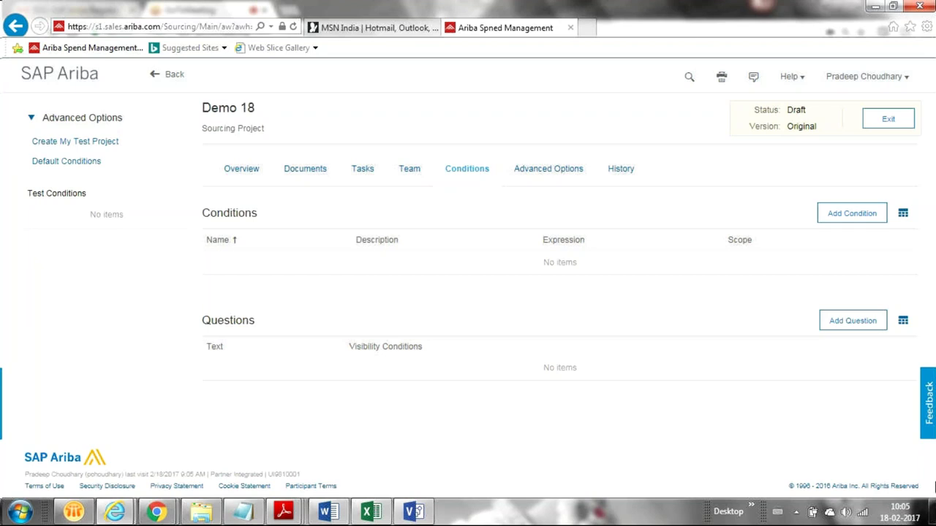
{"action": "left_click", "coordinate": [870, 329]}
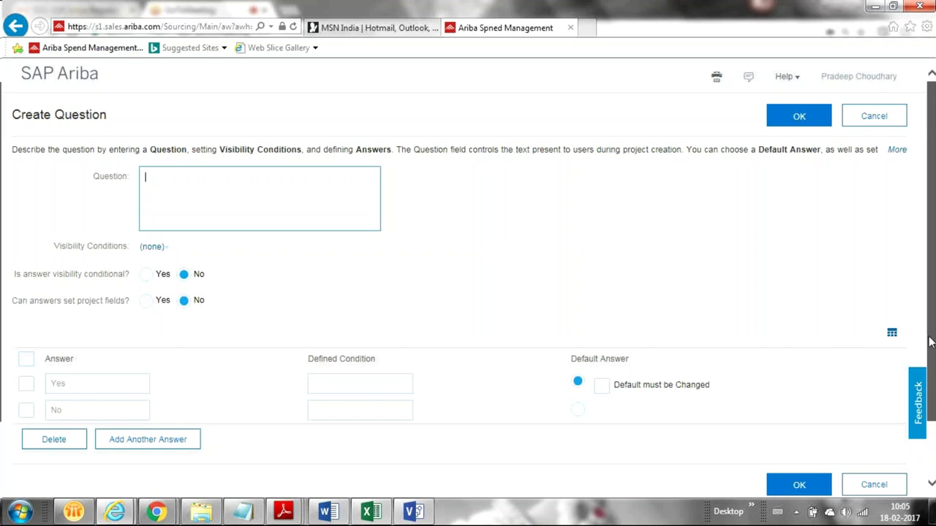
- Enter the question 'What is the Mode of Transport' and change the first answer to 'Select one'
{"action": "left_click_drag", "start_coordinate": [928, 338], "coordinate": [927, 354]}
{"action": "left_click", "coordinate": [143, 172]}
{"action": "type", "text": "Waht is "}
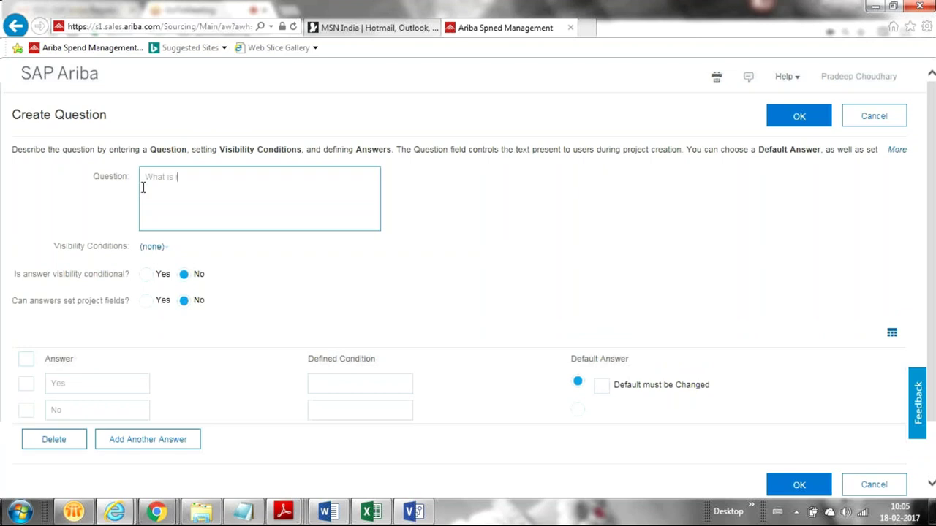
{"action": "type", "text": "the Mode of Transport"}
{"action": "scroll", "coordinate": [933, 311], "scroll_direction": "down", "scroll_amount": 1}
{"action": "scroll", "coordinate": [932, 311], "scroll_direction": "down", "scroll_amount": 1}
{"action": "left_click", "coordinate": [105, 348]}
{"action": "key", "text": "BackSpace"}
{"action": "key", "text": "BackSpace"}
{"action": "key", "text": "BackSpace"}
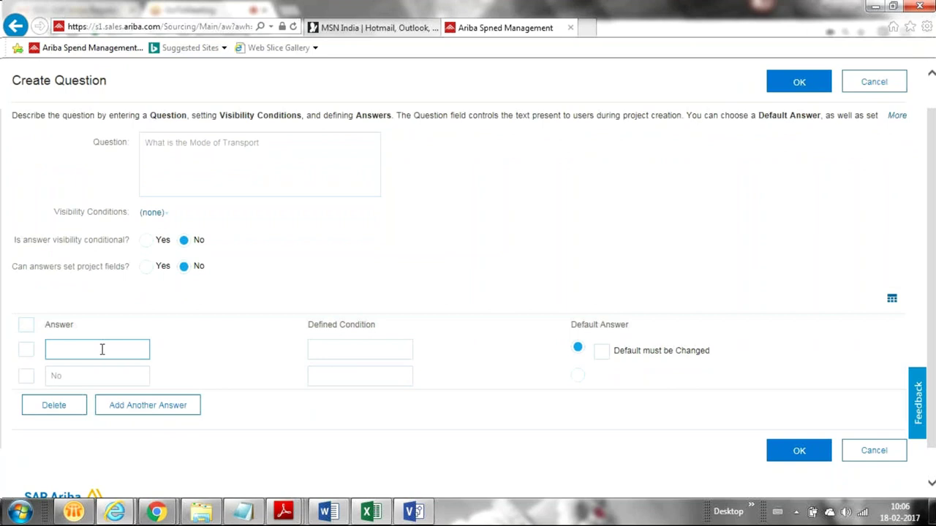
{"action": "type", "text": "Sele"}
{"action": "key", "text": "Tab"}
{"action": "key", "text": "shift+Tab"}
{"action": "left_click", "coordinate": [102, 349]}
{"action": "type", "text": "e"}
- Add answers Road Transport, Air Transport and Seaq Transport, and tick Default must be Changed
{"action": "left_click", "coordinate": [106, 375]}
{"action": "key", "text": "BackSpace"}
{"action": "key", "text": "BackSpace"}
{"action": "type", "text": "Road Transp"}
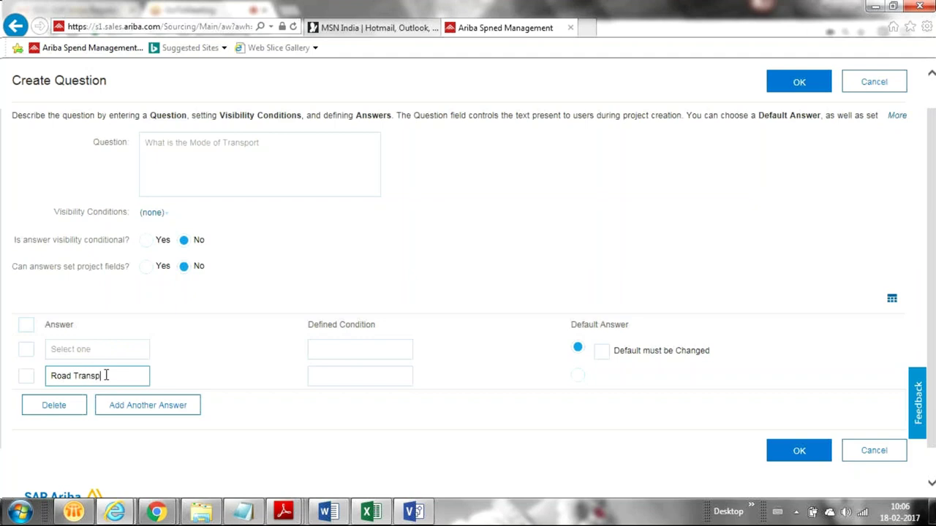
{"action": "type", "text": "ort"}
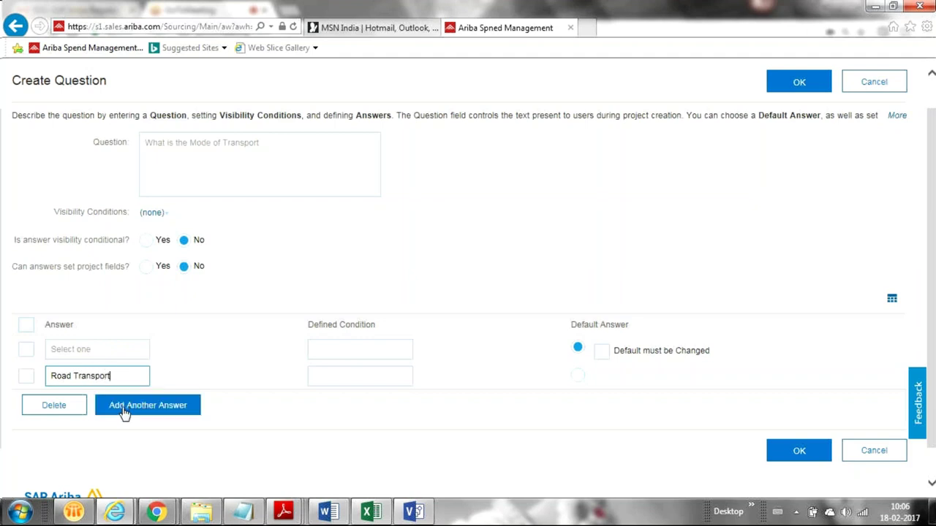
{"action": "left_click", "coordinate": [123, 406]}
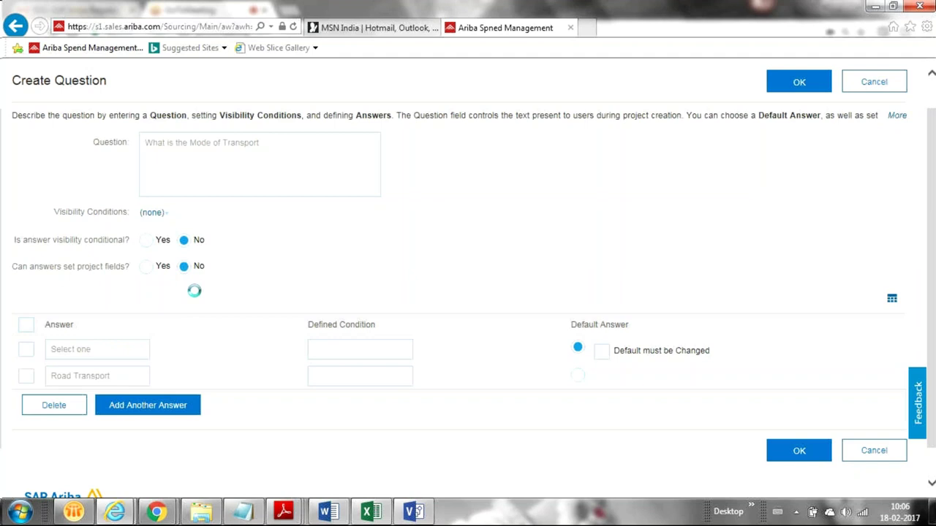
{"action": "left_click", "coordinate": [72, 404]}
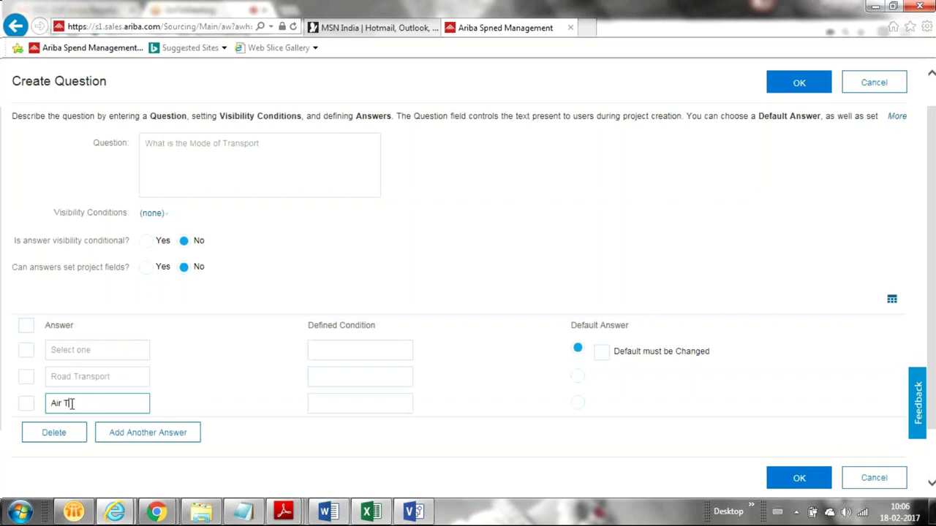
{"action": "type", "text": "Air Transport"}
{"action": "left_click", "coordinate": [123, 433]}
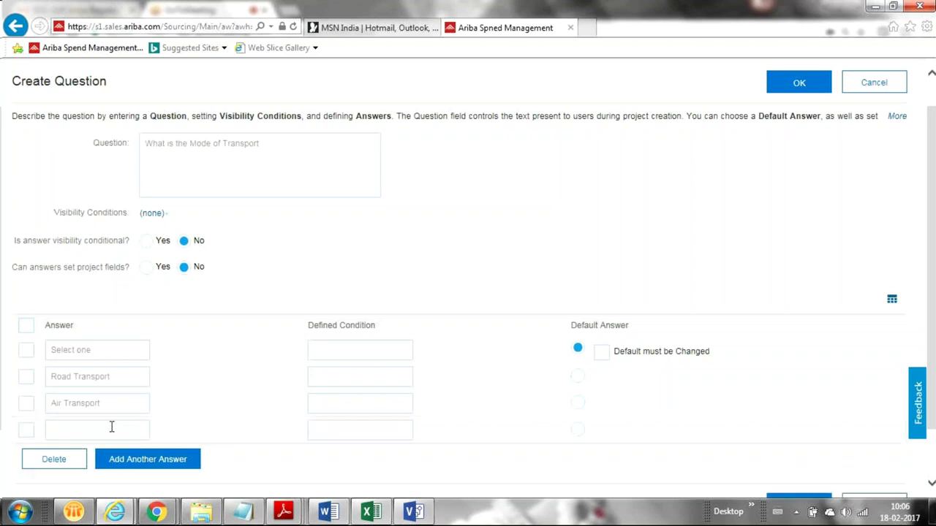
{"action": "left_click", "coordinate": [92, 430]}
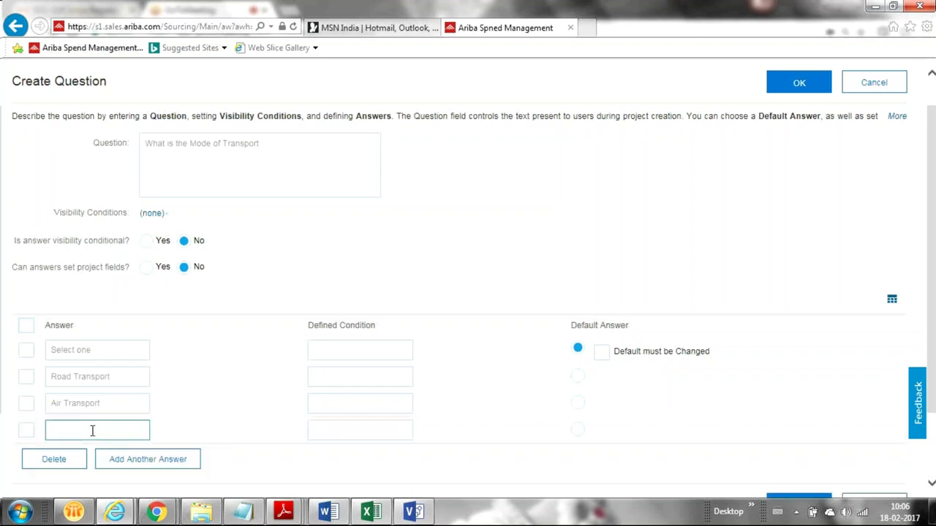
{"action": "type", "text": "Seaq Transport"}
{"action": "left_click", "coordinate": [600, 354]}
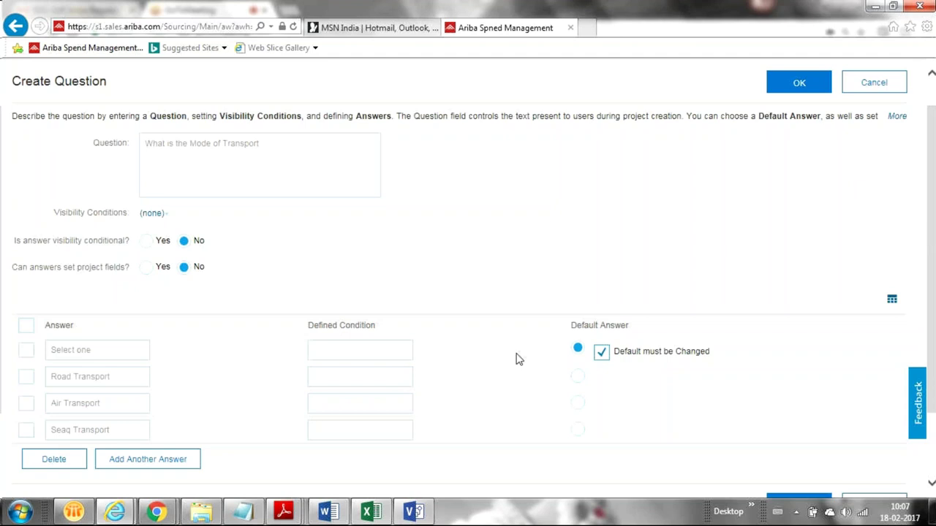
- Give the Road and Air answers conditions Road Transport Event and Air Transport Event
{"action": "left_click", "coordinate": [391, 376]}
{"action": "type", "text": "Road Tra"}
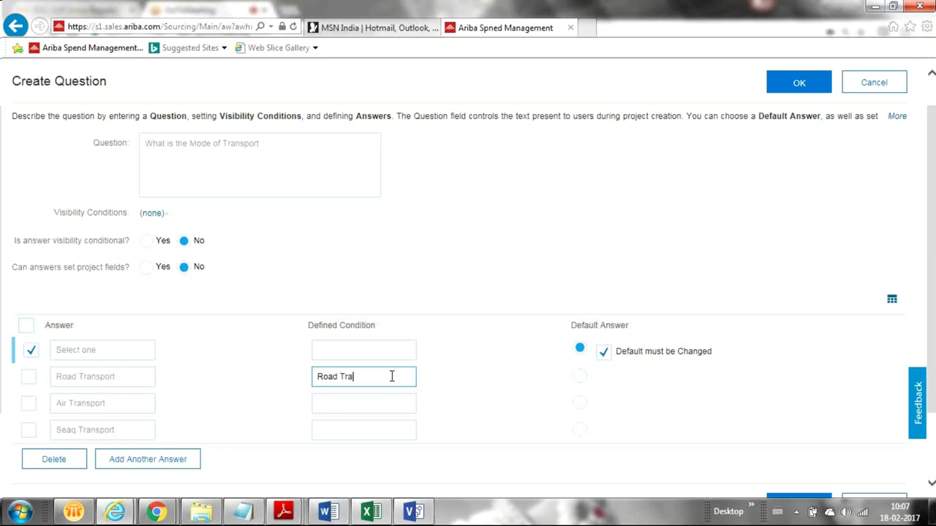
{"action": "type", "text": "nsport"}
{"action": "type", "text": "Event"}
{"action": "left_click", "coordinate": [386, 406]}
{"action": "type", "text": "Air Transp"}
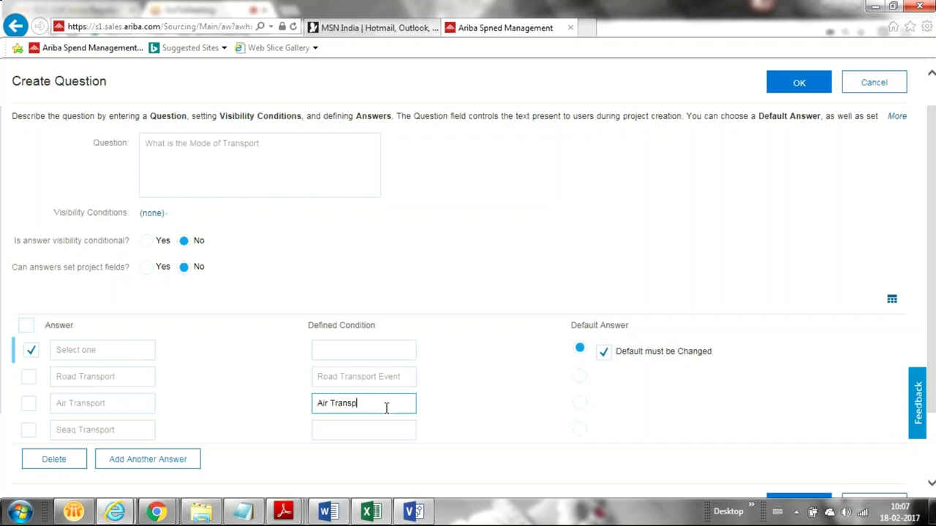
{"action": "type", "text": "ort Event"}
{"action": "key", "text": "Tab"}
- Give the Seaq Transport answer the defined condition Sea Transport Event
{"action": "left_click", "coordinate": [379, 433]}
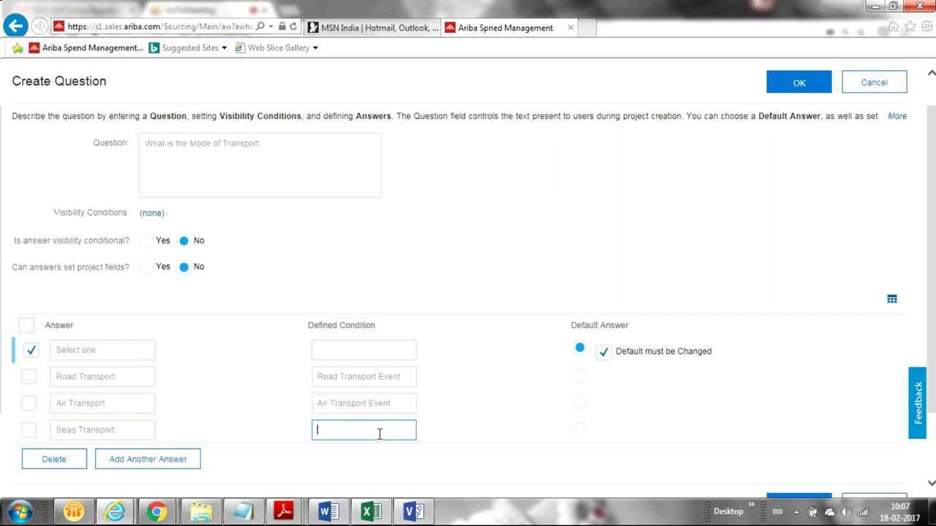
{"action": "type", "text": "Sea Transport Event"}
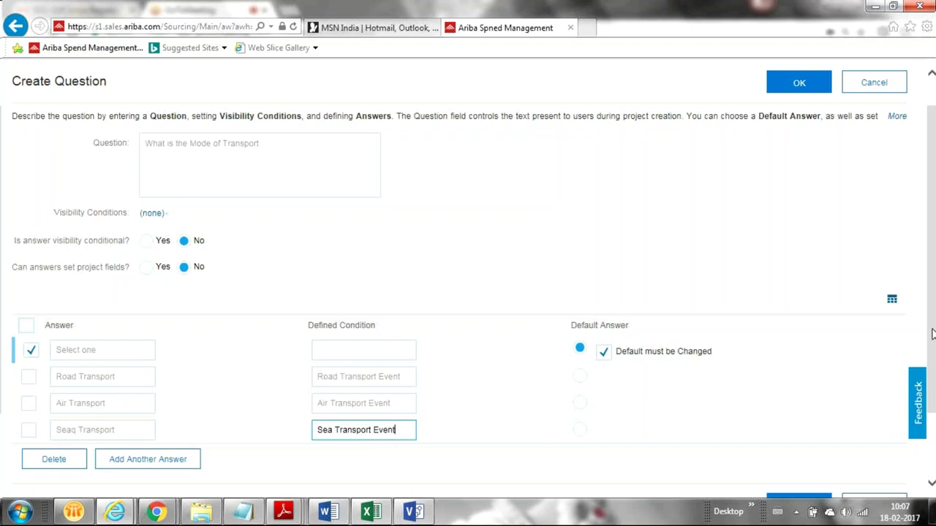
{"action": "left_click_drag", "start_coordinate": [931, 332], "coordinate": [933, 329]}
{"action": "scroll", "coordinate": [933, 333], "scroll_direction": "up", "scroll_amount": 1}
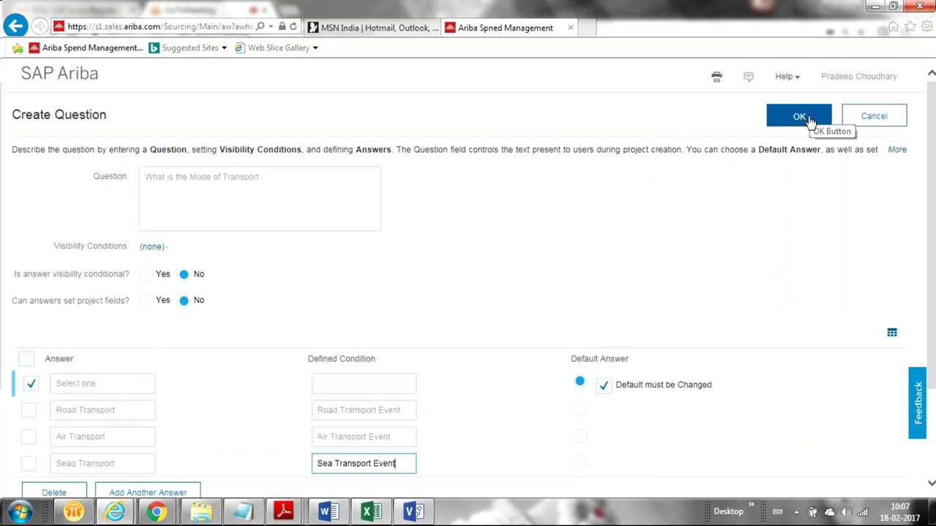
- Save the transport question and return to the project's Documents list
{"action": "left_click", "coordinate": [794, 117]}
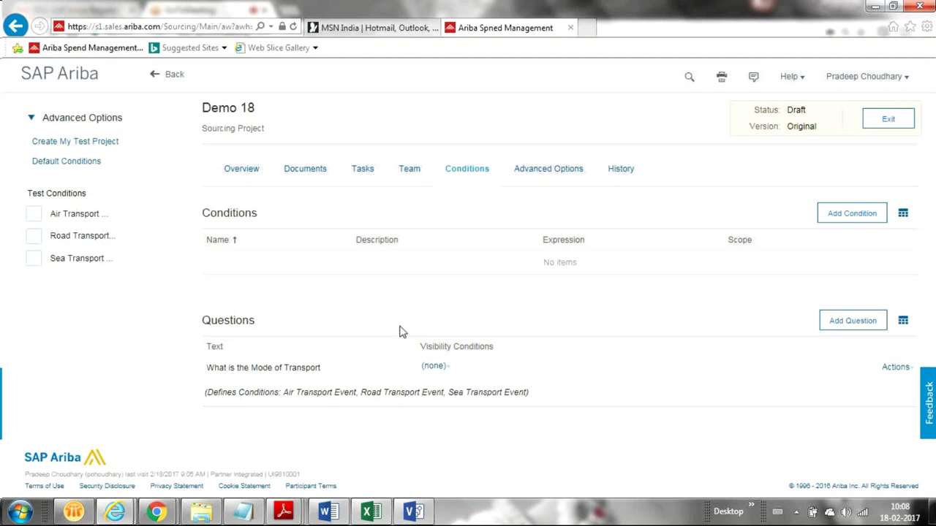
{"action": "left_click", "coordinate": [305, 168]}
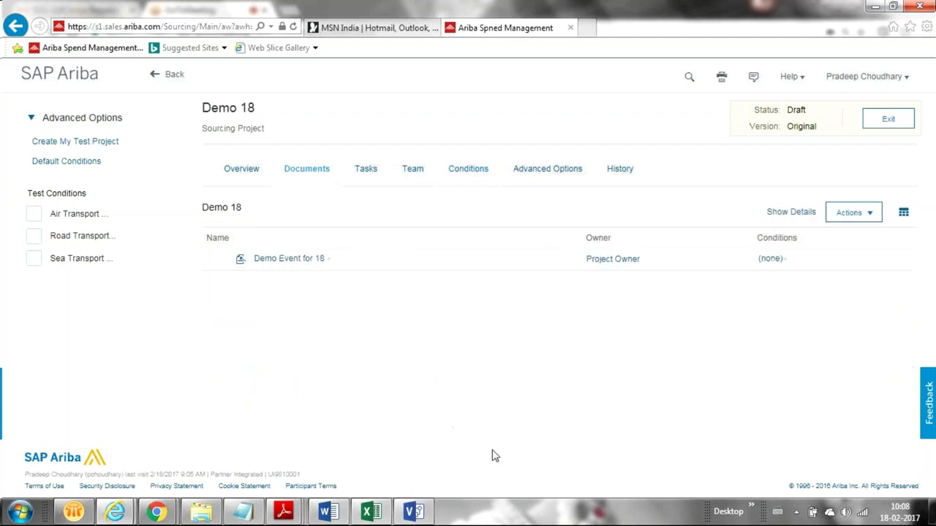
- Set Demo Event for 18's condition to Sea Transport Event, then go to the Conditions tab
{"action": "left_click", "coordinate": [781, 261]}
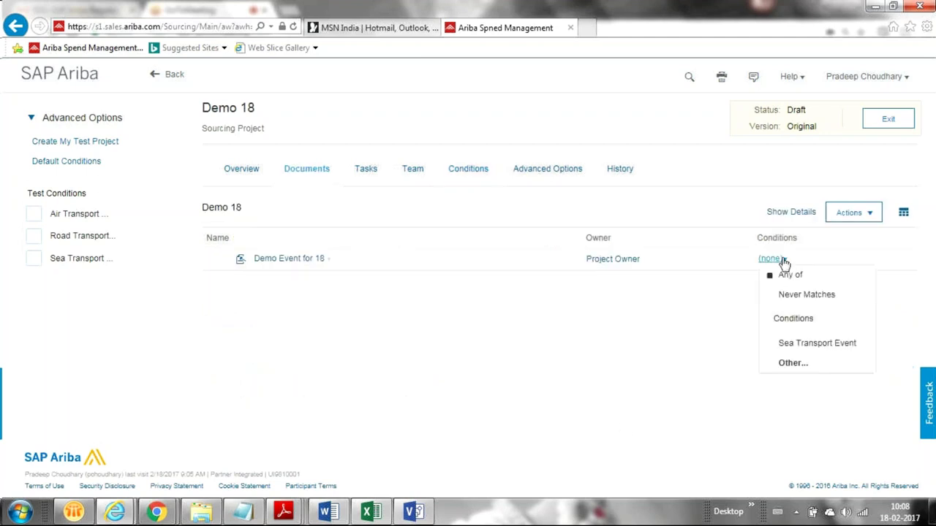
{"action": "left_click", "coordinate": [799, 345]}
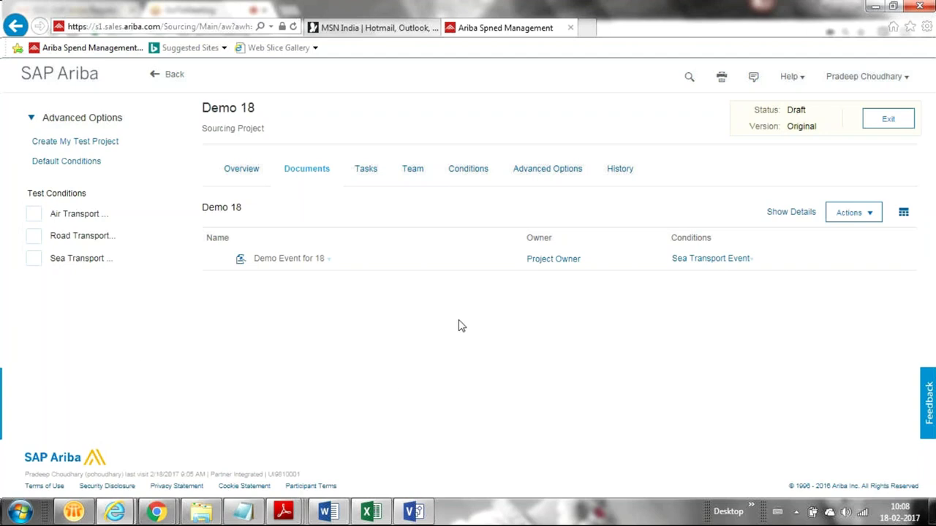
{"action": "left_click", "coordinate": [454, 169]}
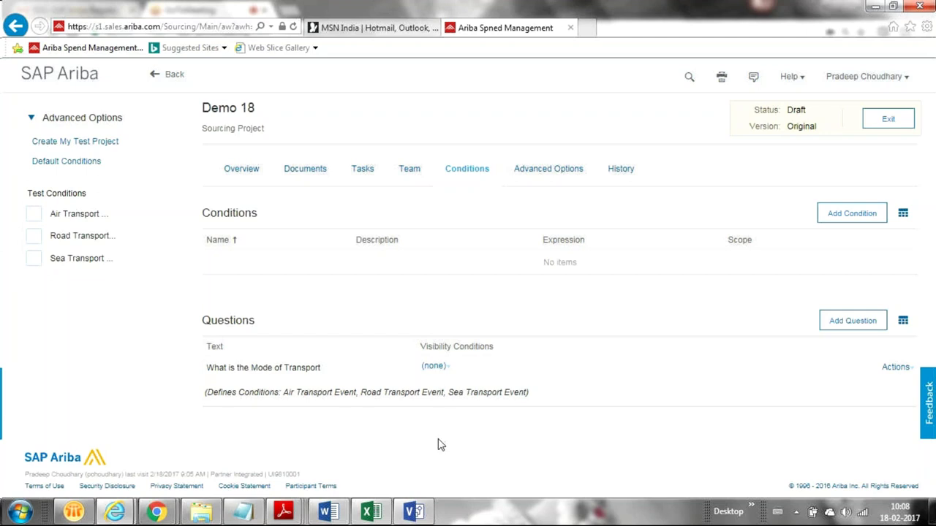
- Check the Documents list for the Sea Transport condition, then view the project's Tasks
{"action": "left_click", "coordinate": [315, 172]}
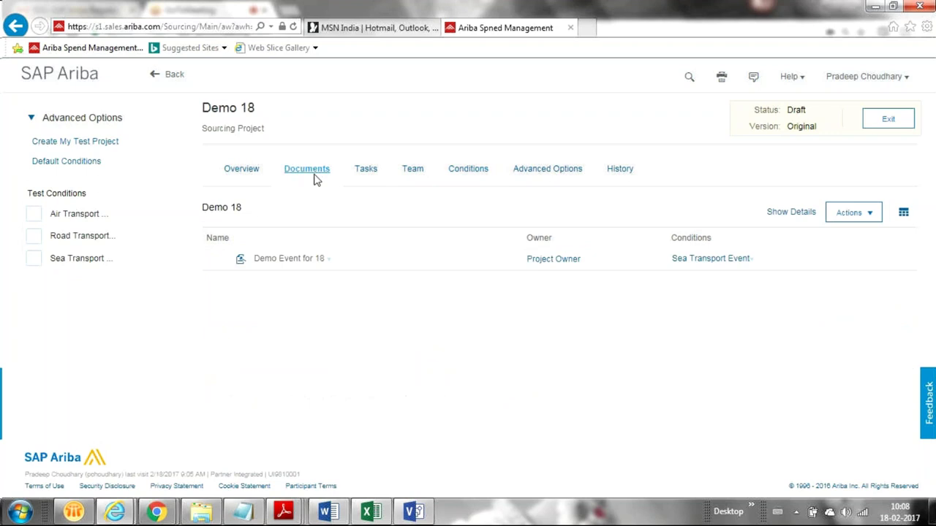
{"action": "left_click", "coordinate": [291, 264]}
{"action": "left_click", "coordinate": [366, 172]}
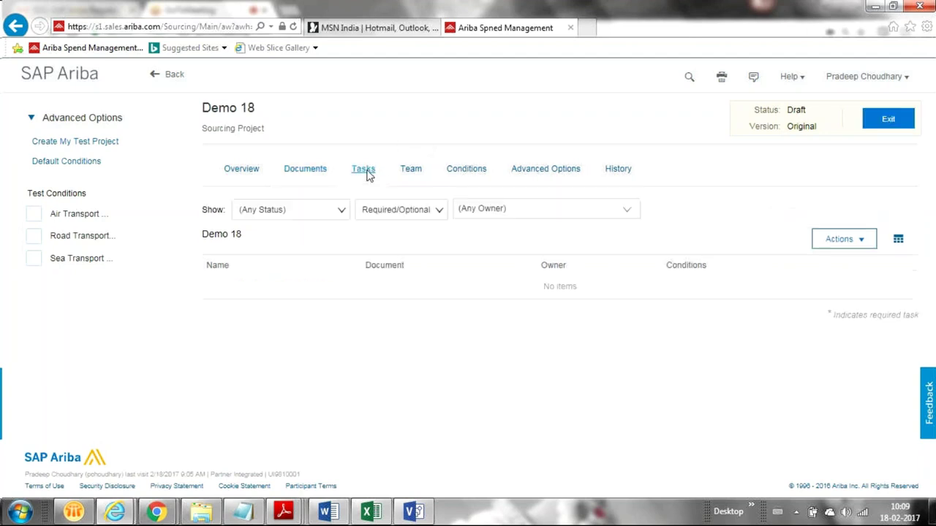
{"action": "left_click", "coordinate": [846, 243]}
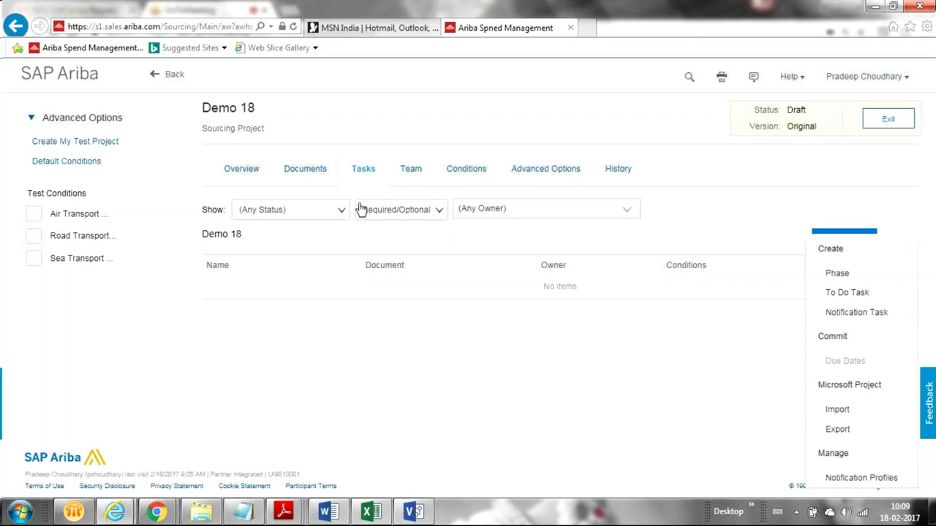
{"action": "left_click", "coordinate": [296, 179]}
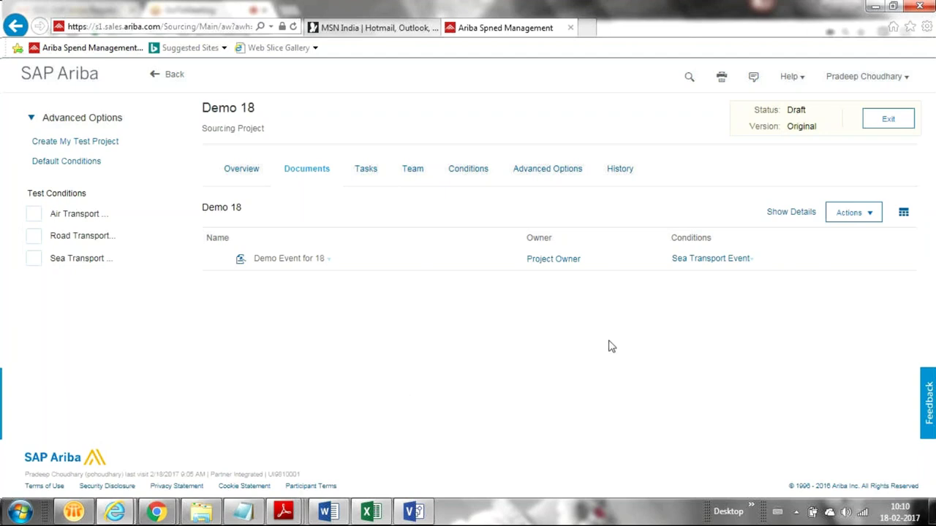
- Show Demo 18's empty task list and bring up its Actions menu
{"action": "left_click", "coordinate": [363, 169]}
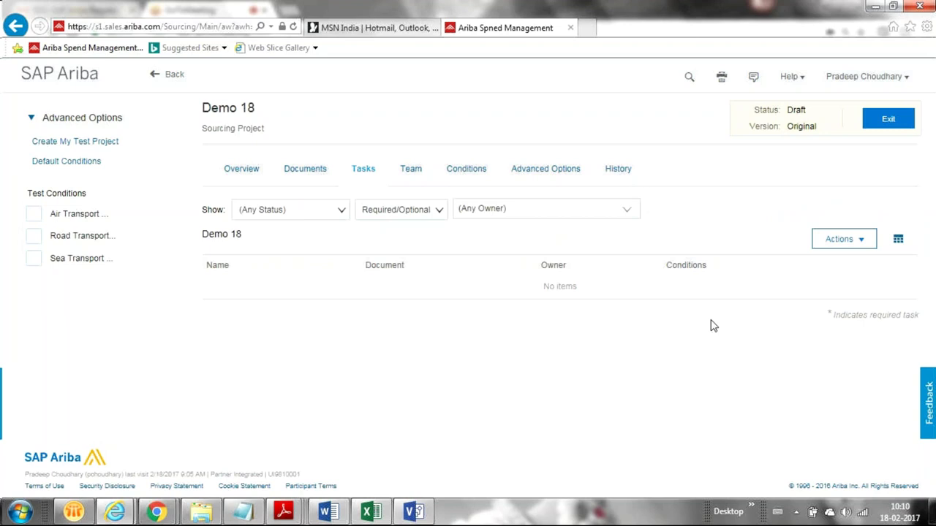
{"action": "left_click", "coordinate": [845, 249]}
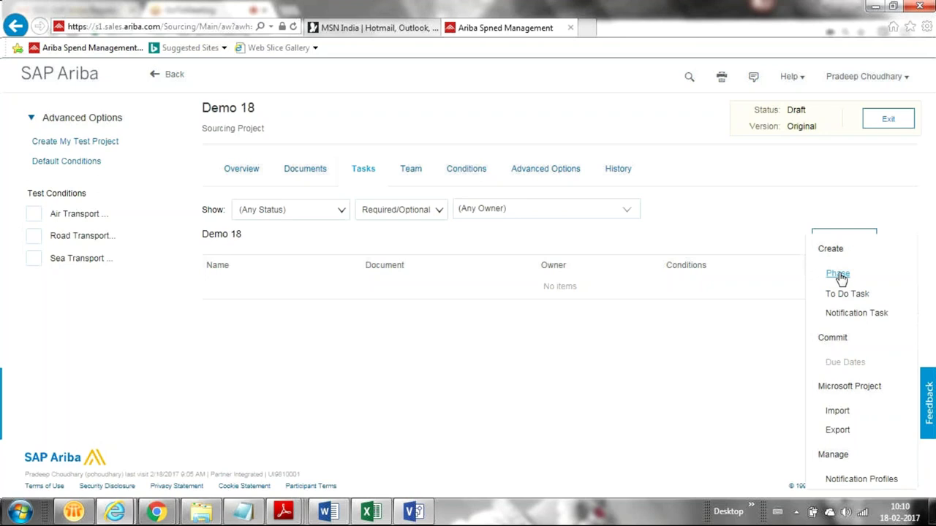
- Create a new phase titled 'Plan Phase' with rank 10
{"action": "left_click", "coordinate": [839, 273]}
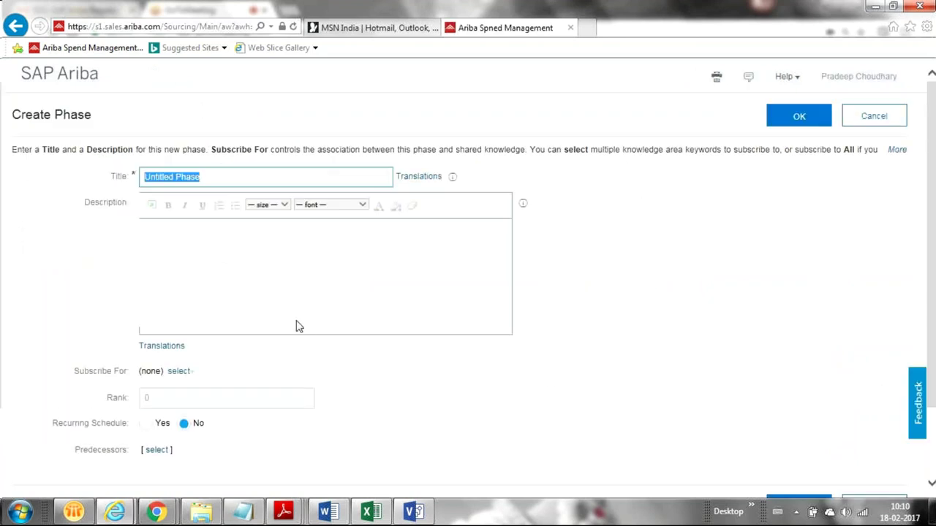
{"action": "type", "text": "Plan Phase"}
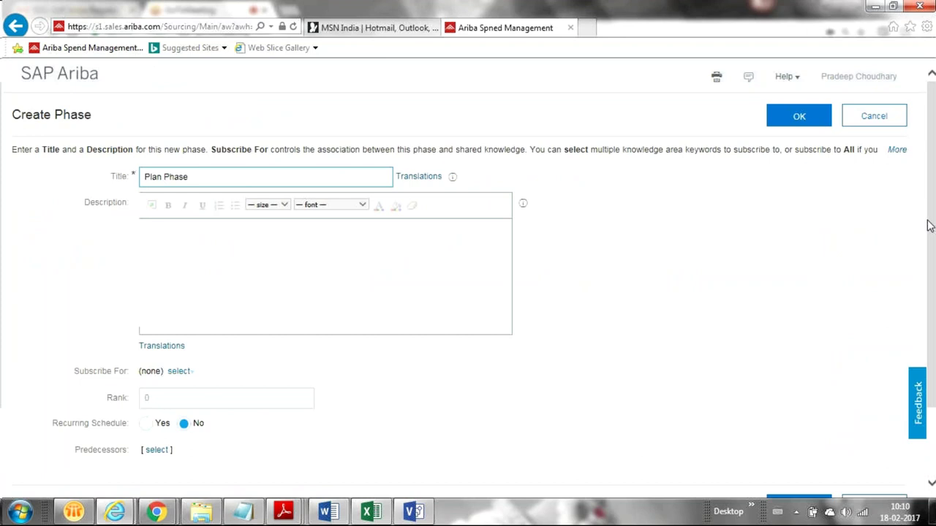
{"action": "scroll", "coordinate": [929, 225], "scroll_direction": "down", "scroll_amount": 1}
{"action": "left_click", "coordinate": [198, 373]}
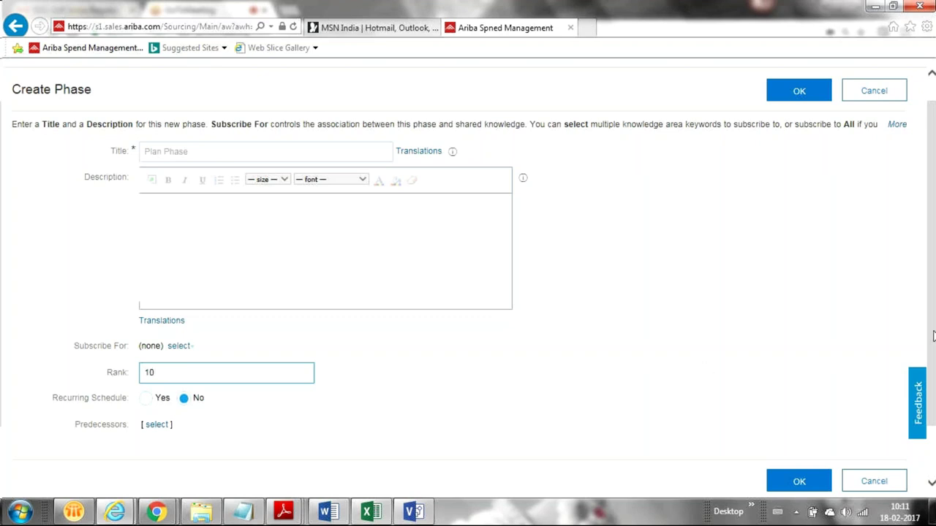
{"action": "scroll", "coordinate": [928, 336], "scroll_direction": "down", "scroll_amount": 1}
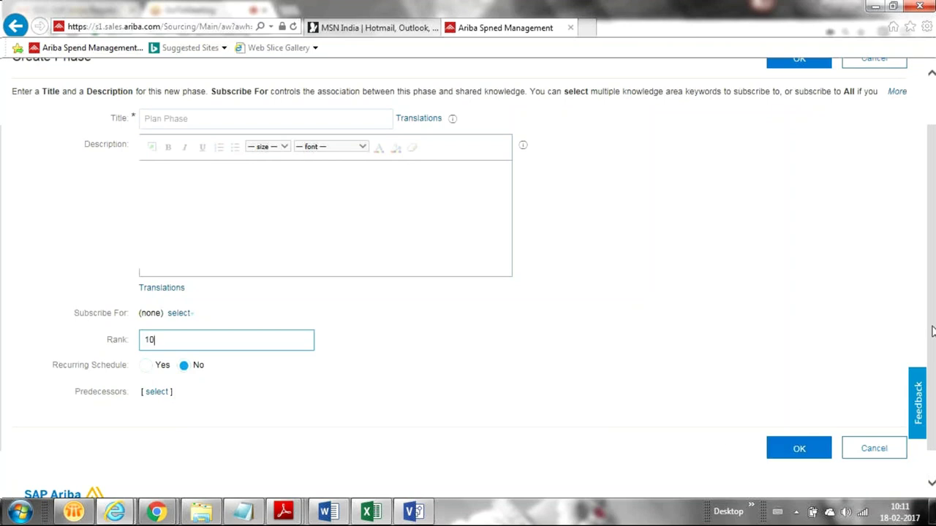
{"action": "left_click_drag", "start_coordinate": [931, 331], "coordinate": [927, 291]}
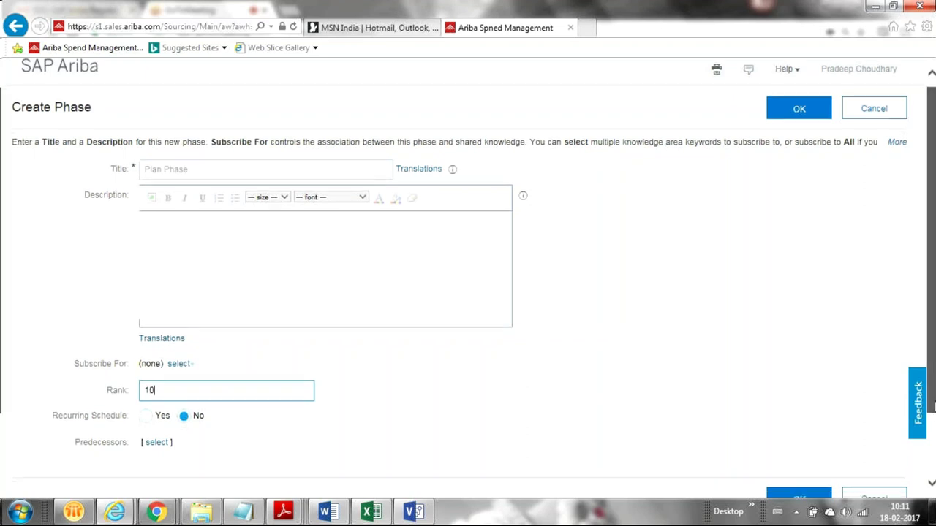
{"action": "scroll", "coordinate": [877, 424], "scroll_direction": "down", "scroll_amount": 2}
- Save Plan Phase to the task list and start a new to-do task under it
{"action": "left_click", "coordinate": [799, 445]}
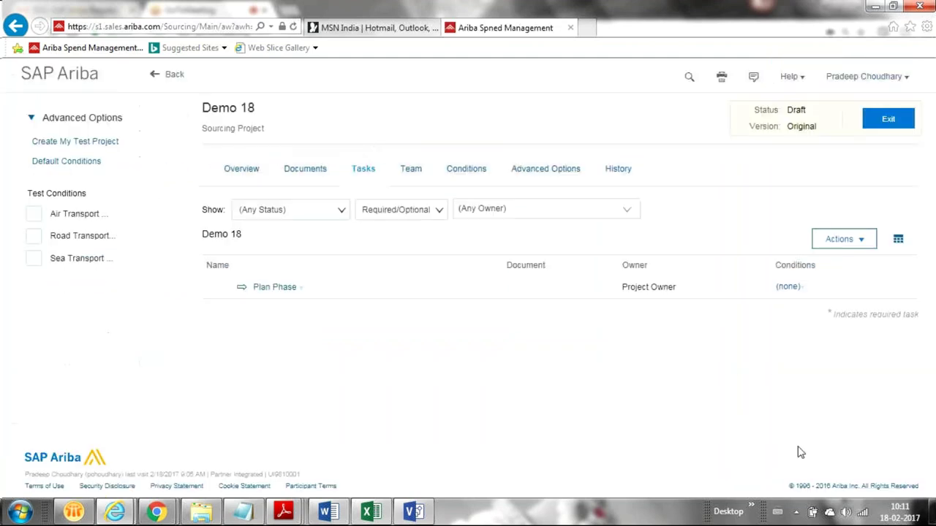
{"action": "left_click", "coordinate": [300, 291]}
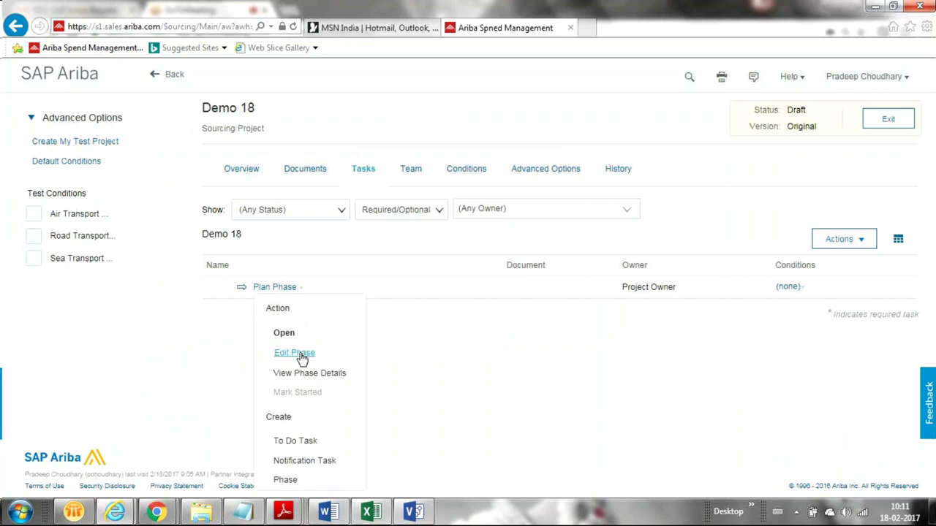
{"action": "left_click", "coordinate": [301, 441]}
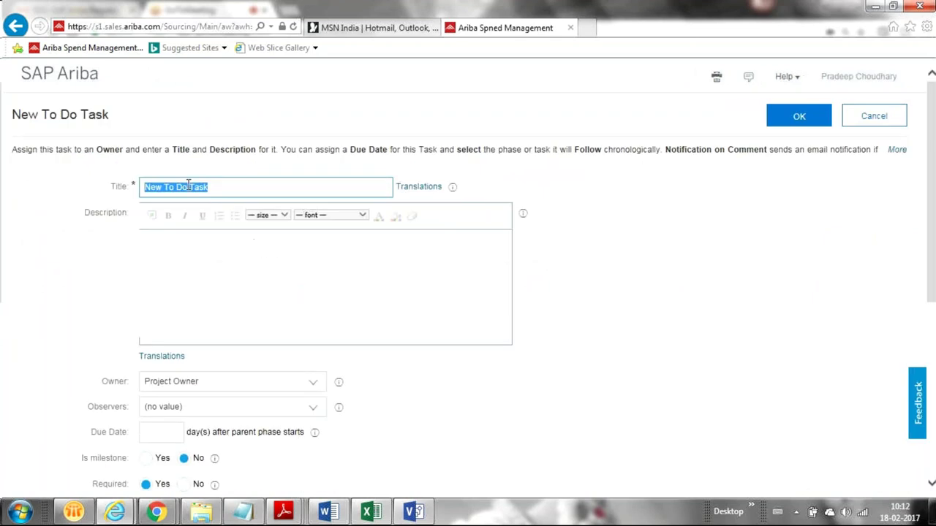
- Title the to-do task 'Approval Task', due 15 days after the parent phase starts
{"action": "type", "text": "Ap"}
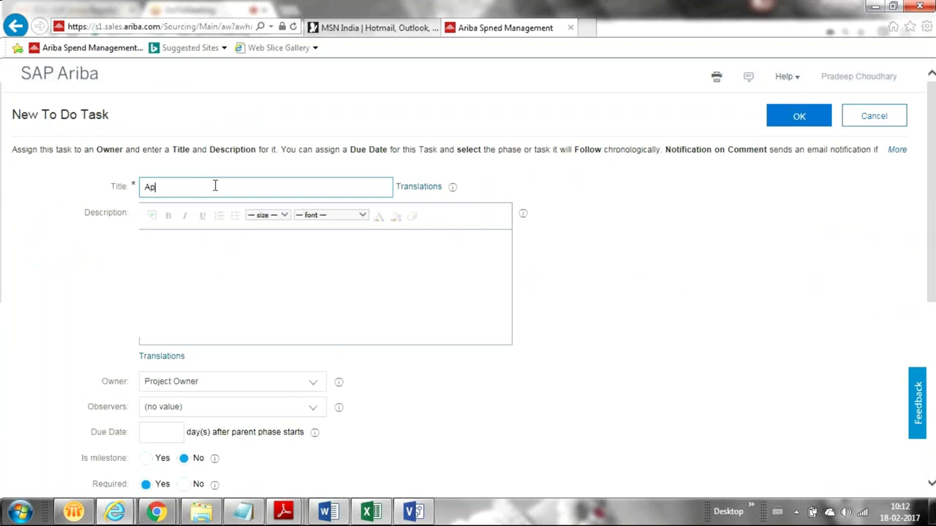
{"action": "type", "text": "proval Task"}
{"action": "left_click_drag", "start_coordinate": [933, 201], "coordinate": [933, 206]}
{"action": "scroll", "coordinate": [933, 201], "scroll_direction": "down", "scroll_amount": 3}
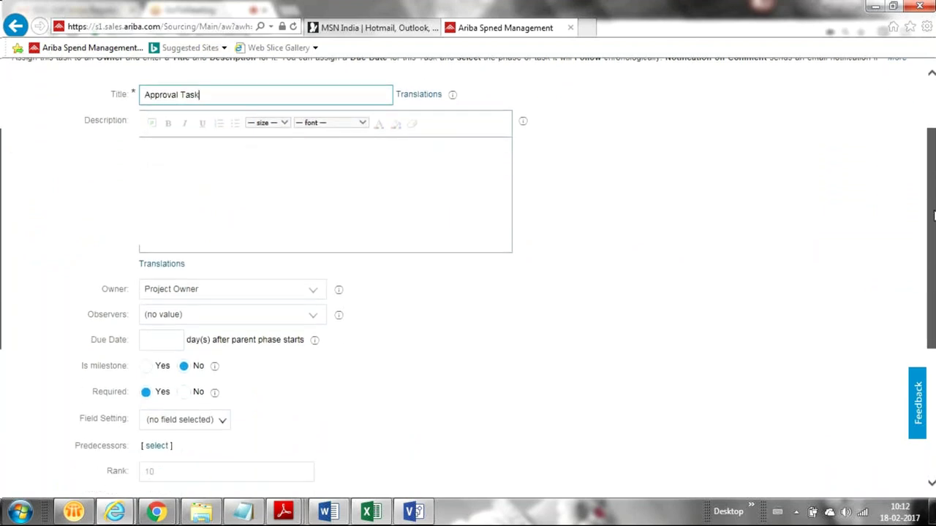
{"action": "scroll", "coordinate": [931, 212], "scroll_direction": "down", "scroll_amount": 1}
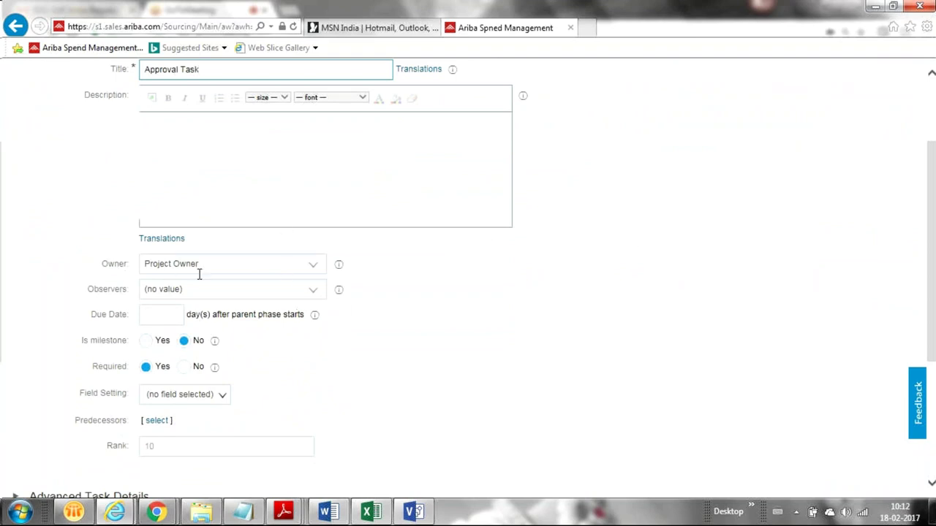
{"action": "left_click", "coordinate": [157, 315]}
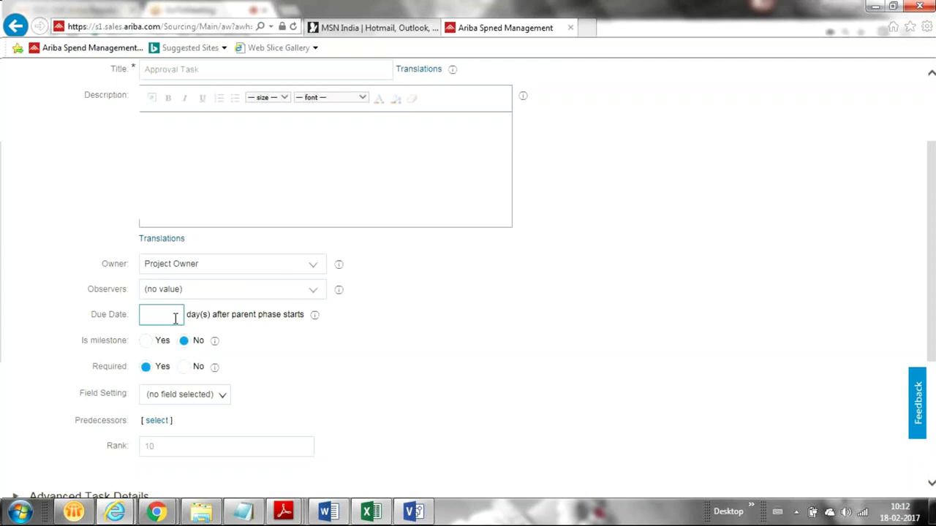
{"action": "type", "text": "14"}
{"action": "double_click", "coordinate": [147, 343]}
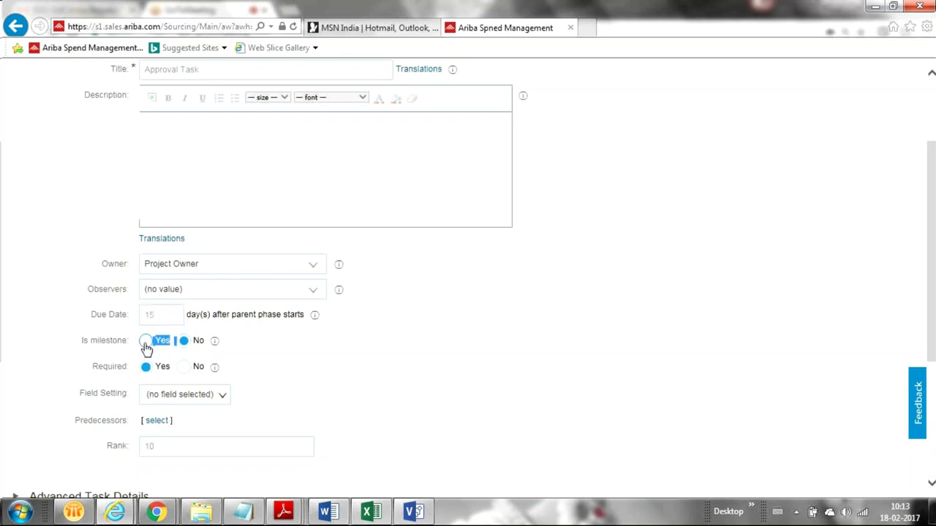
- Set Is milestone to Yes for Approval Task
{"action": "left_click", "coordinate": [145, 342]}
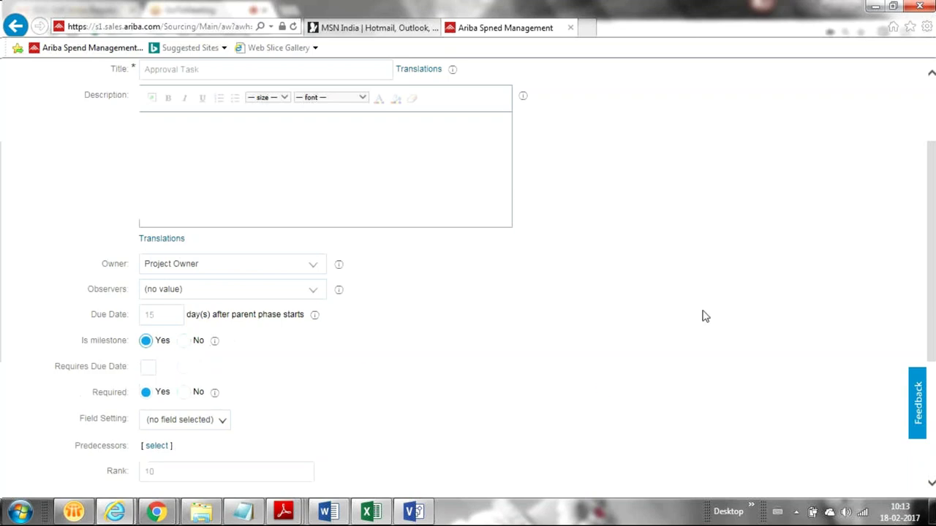
{"action": "left_click_drag", "start_coordinate": [925, 237], "coordinate": [927, 257]}
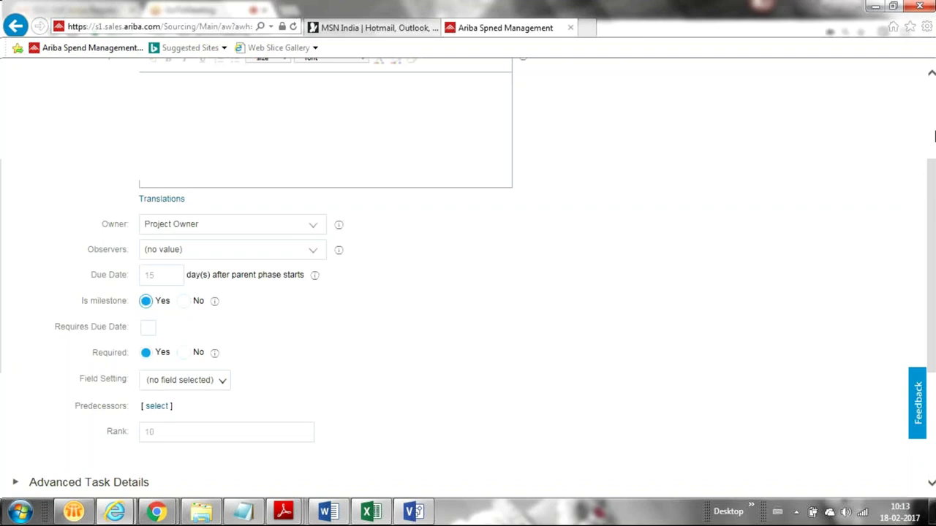
{"action": "left_click", "coordinate": [933, 198]}
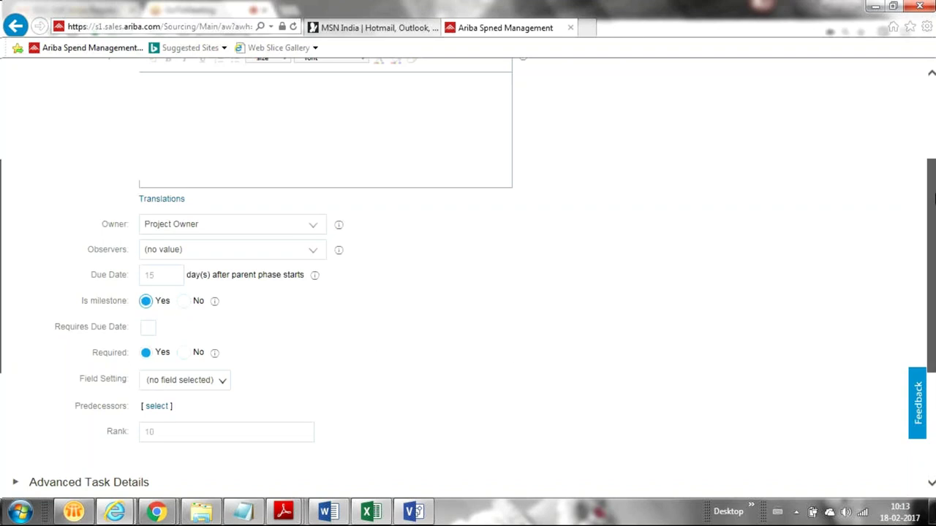
{"action": "left_click_drag", "start_coordinate": [933, 197], "coordinate": [919, 247]}
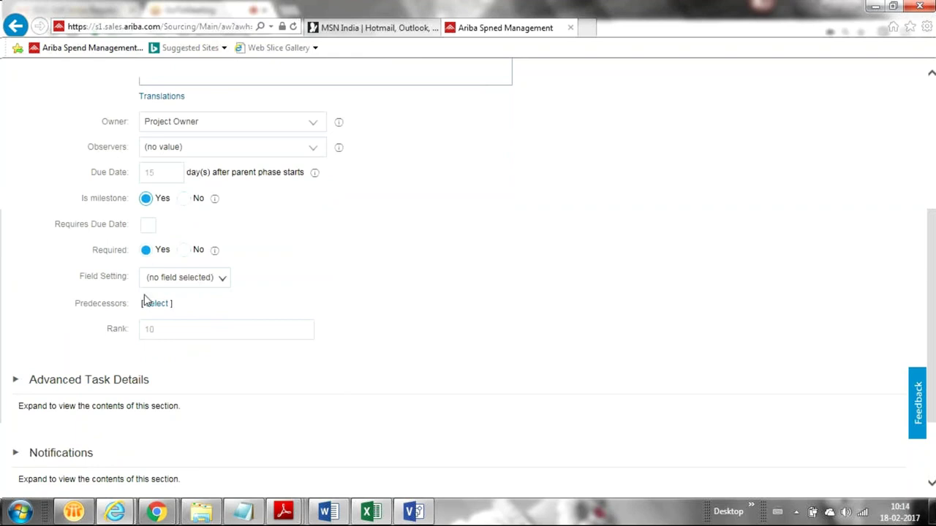
- Set Field Setting to Process Status = Approved and save Approval Task
{"action": "left_click", "coordinate": [217, 280]}
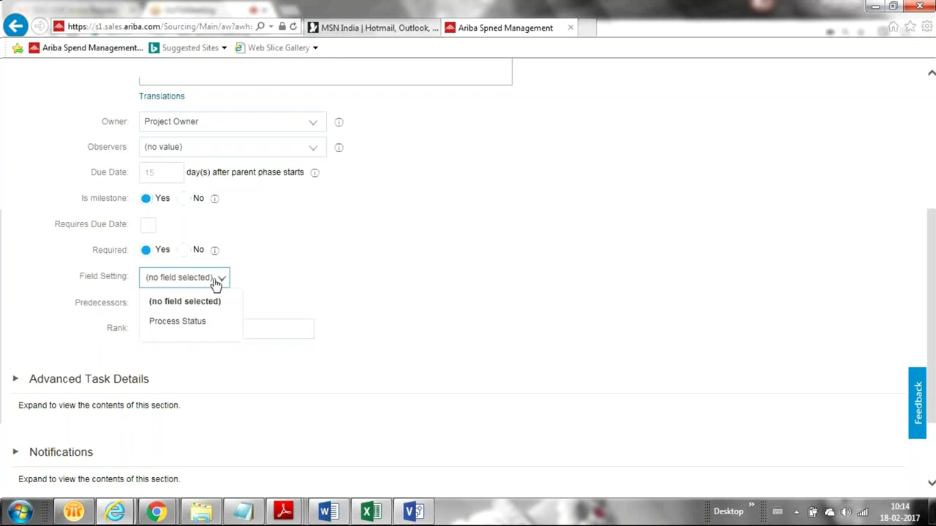
{"action": "left_click", "coordinate": [188, 328]}
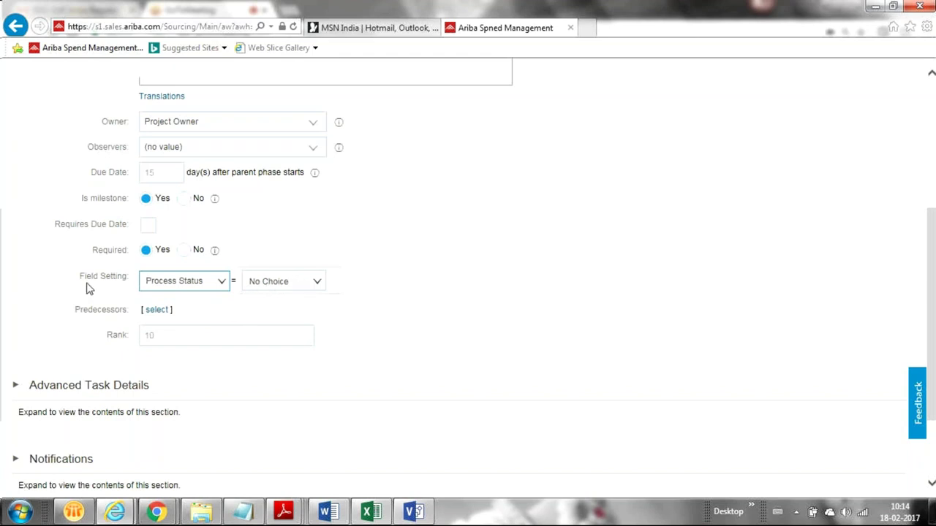
{"action": "left_click", "coordinate": [315, 285]}
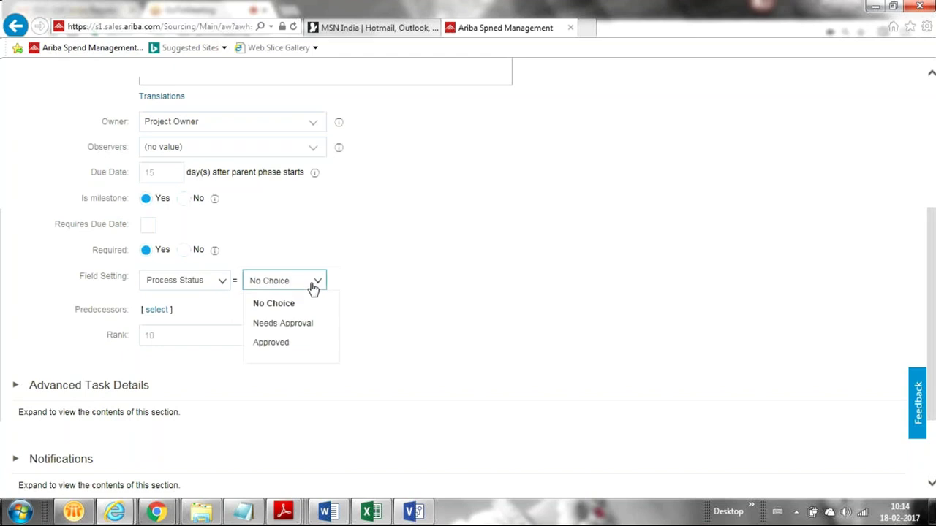
{"action": "left_click", "coordinate": [286, 340]}
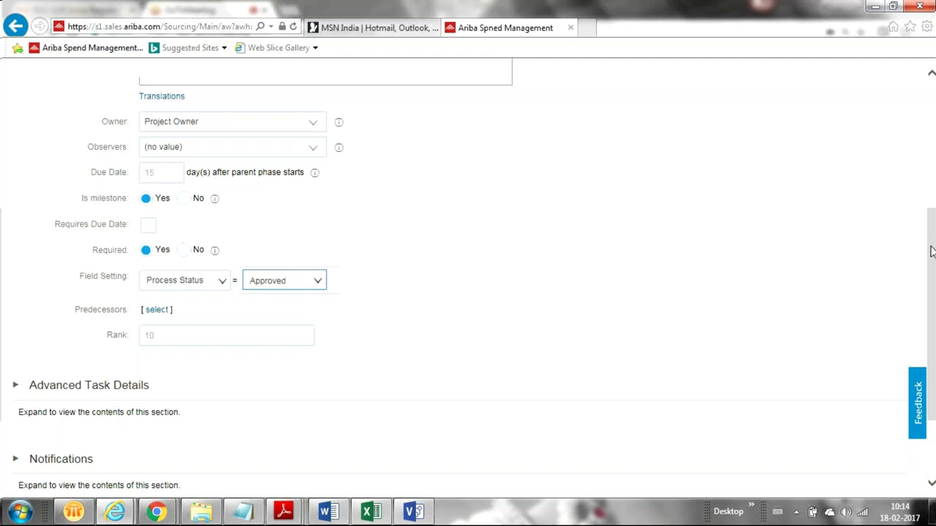
{"action": "scroll", "coordinate": [931, 252], "scroll_direction": "down", "scroll_amount": 2}
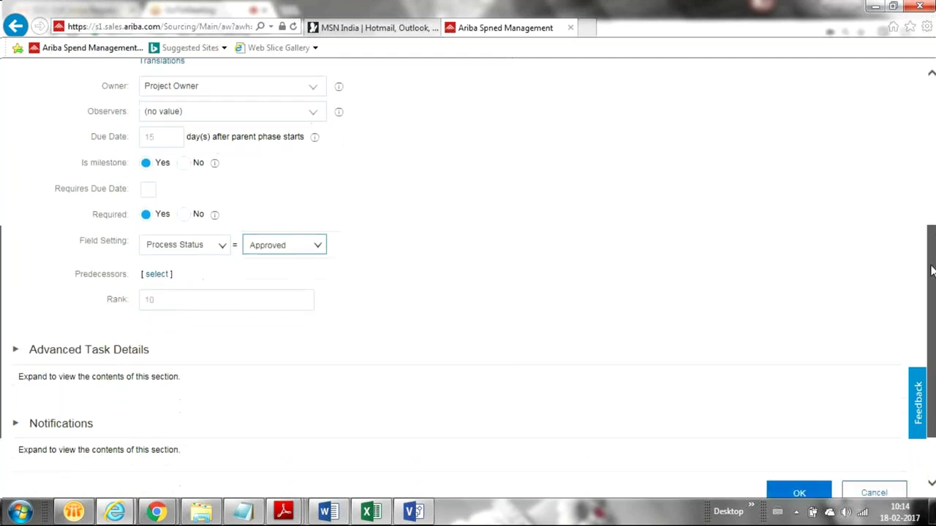
{"action": "left_click", "coordinate": [800, 419]}
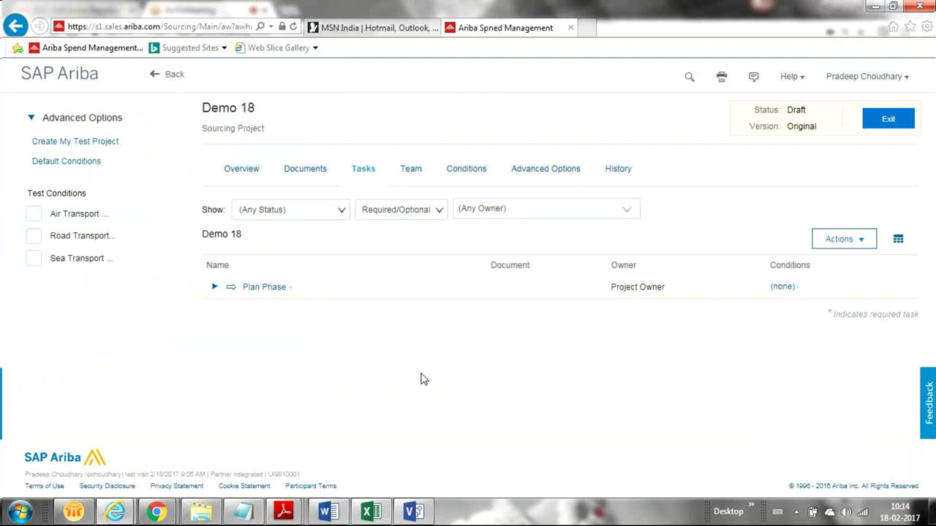
- Expand Plan Phase to show its Approval Task and open the phase's options
{"action": "left_click", "coordinate": [212, 290]}
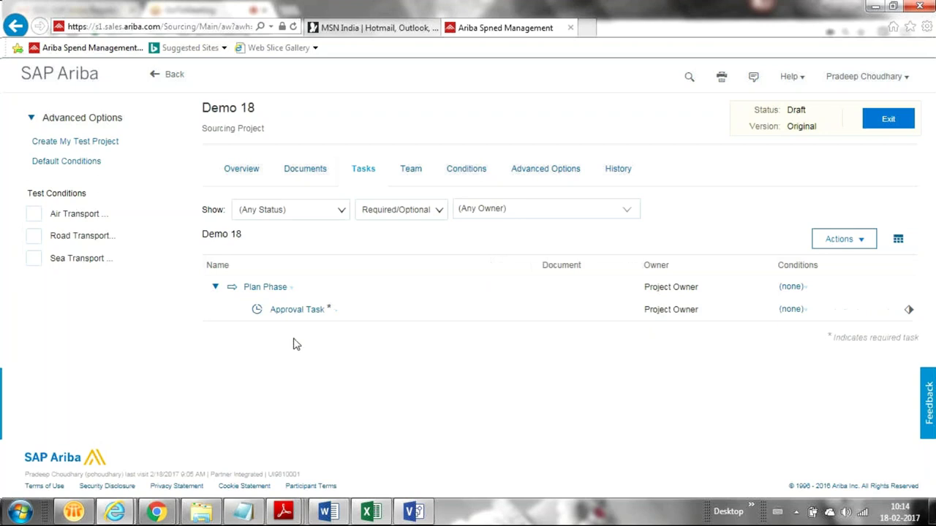
{"action": "left_click", "coordinate": [253, 293]}
- Open a New To Do Task form from the project's Actions menu
{"action": "left_click", "coordinate": [831, 241]}
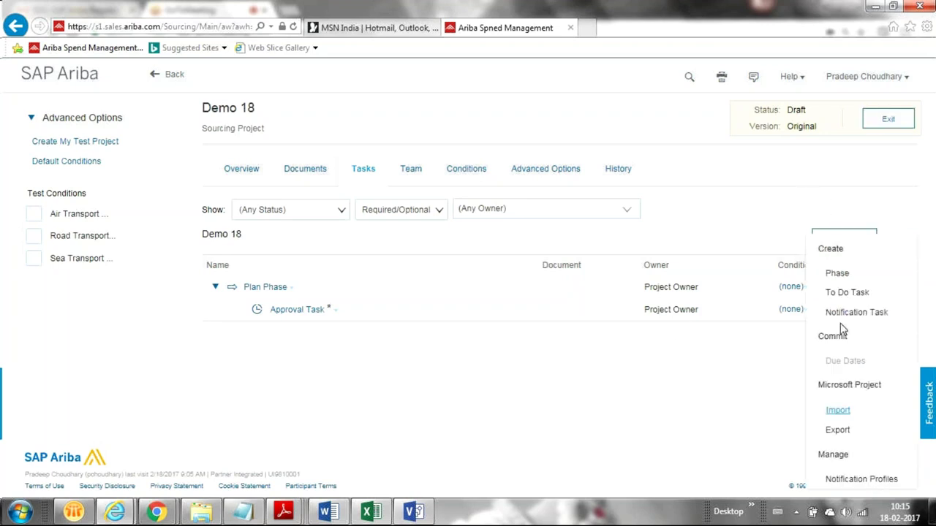
{"action": "left_click", "coordinate": [862, 293]}
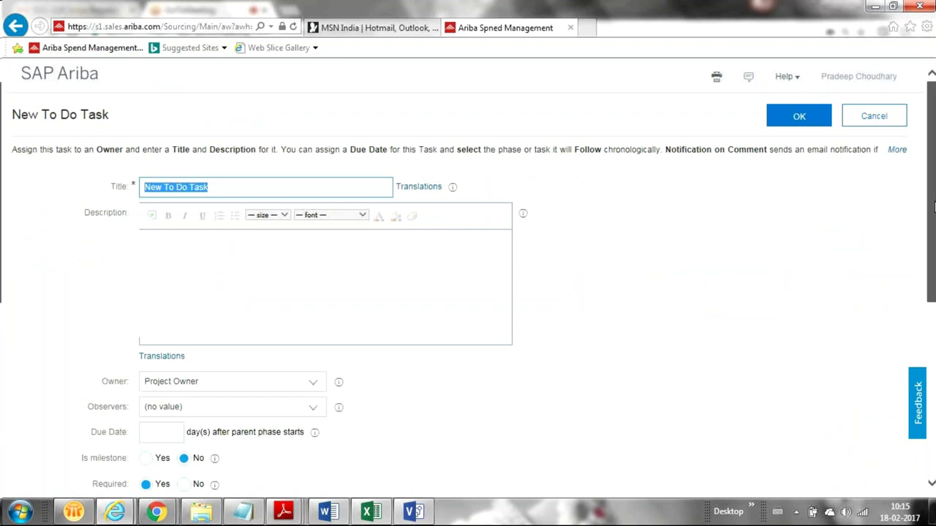
{"action": "left_click_drag", "start_coordinate": [934, 207], "coordinate": [864, 316]}
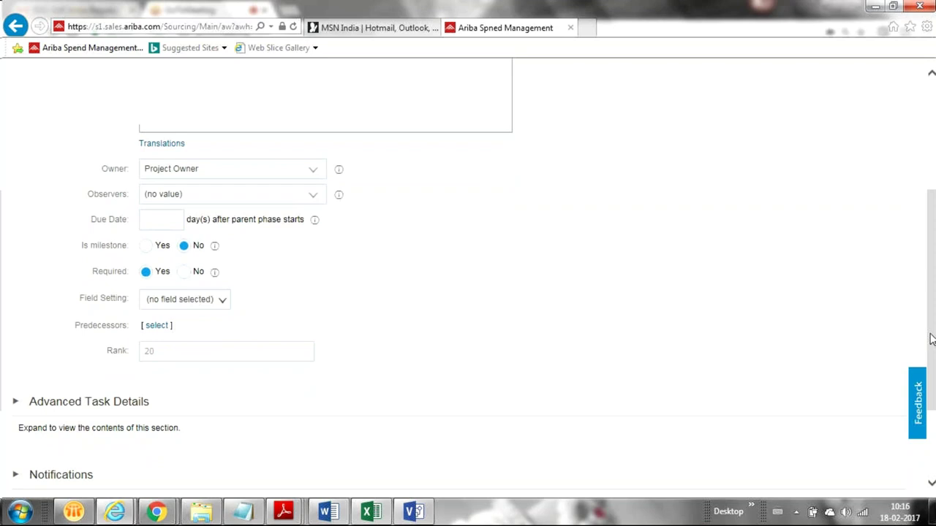
{"action": "mouse_move", "coordinate": [934, 335]}
{"action": "left_mouse_down"}
{"action": "mouse_move", "coordinate": [918, 305]}
{"action": "mouse_move", "coordinate": [891, 332]}
{"action": "mouse_move", "coordinate": [864, 271]}
{"action": "left_mouse_up"}
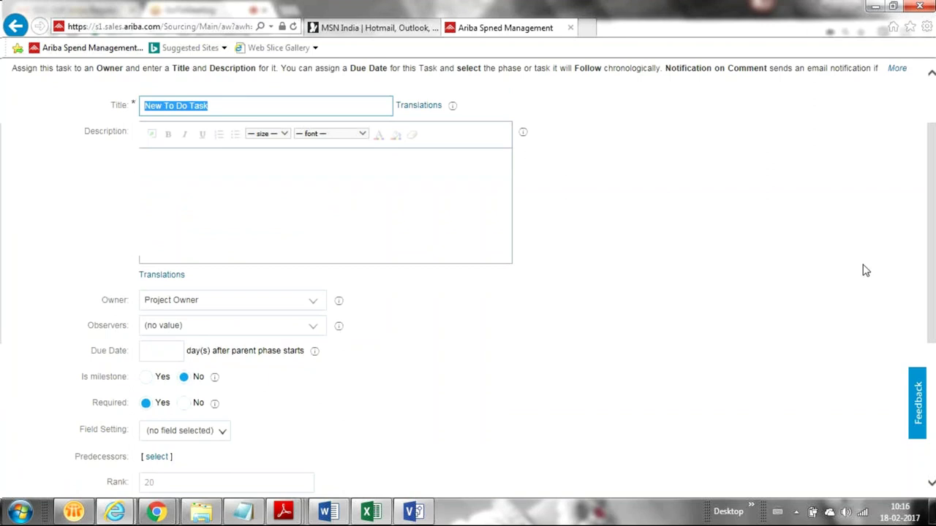
{"action": "left_click_drag", "start_coordinate": [932, 239], "coordinate": [919, 369]}
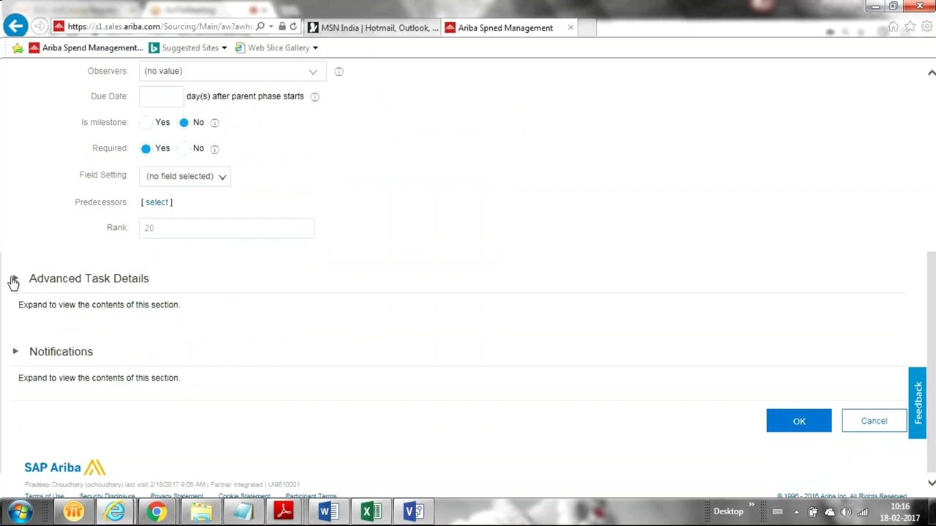
- Expand Advanced Task Details and Notifications to review the default notification settings
{"action": "left_click", "coordinate": [13, 281]}
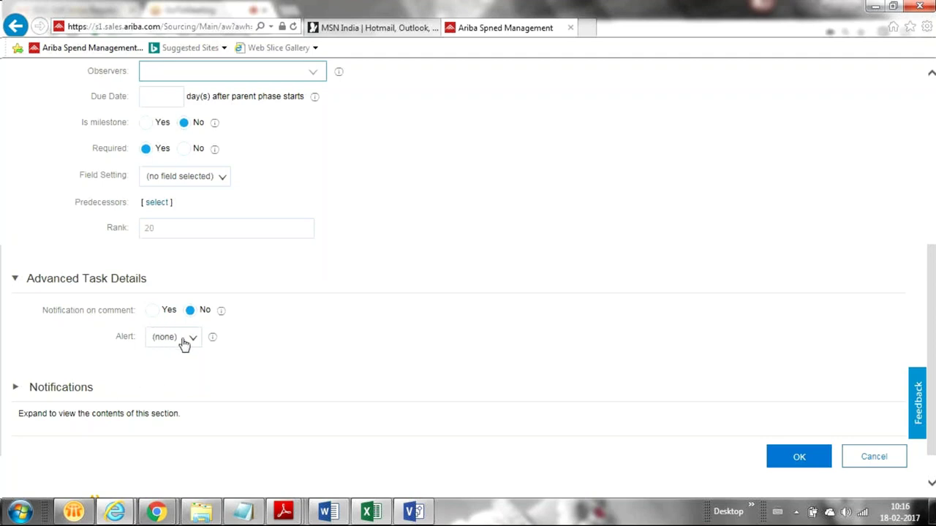
{"action": "left_click", "coordinate": [16, 391]}
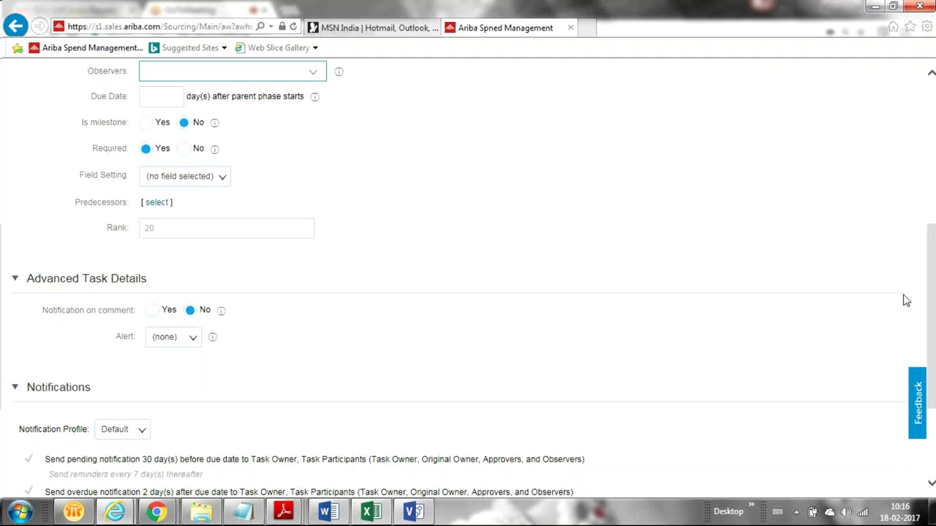
{"action": "left_click_drag", "start_coordinate": [934, 309], "coordinate": [933, 373]}
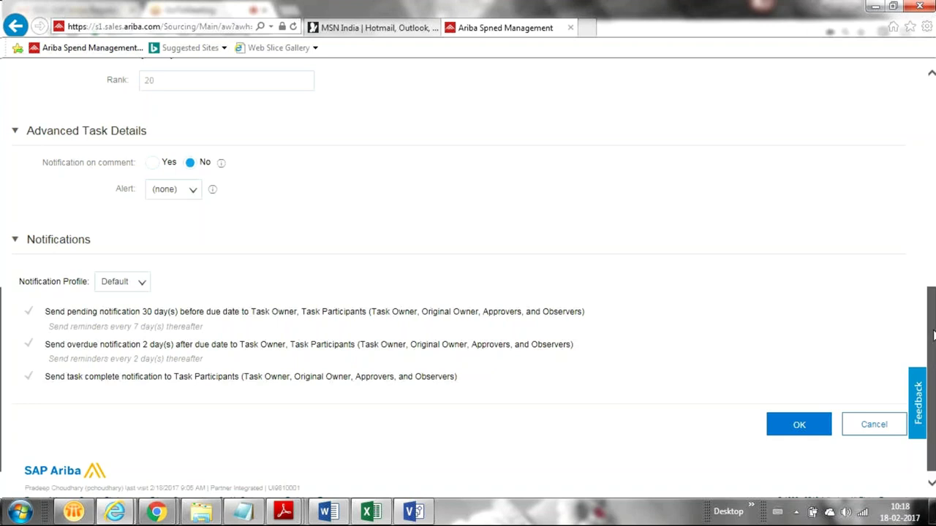
- Review the to-do task form's fields, then close it without saving
{"action": "left_click_drag", "start_coordinate": [933, 334], "coordinate": [929, 102]}
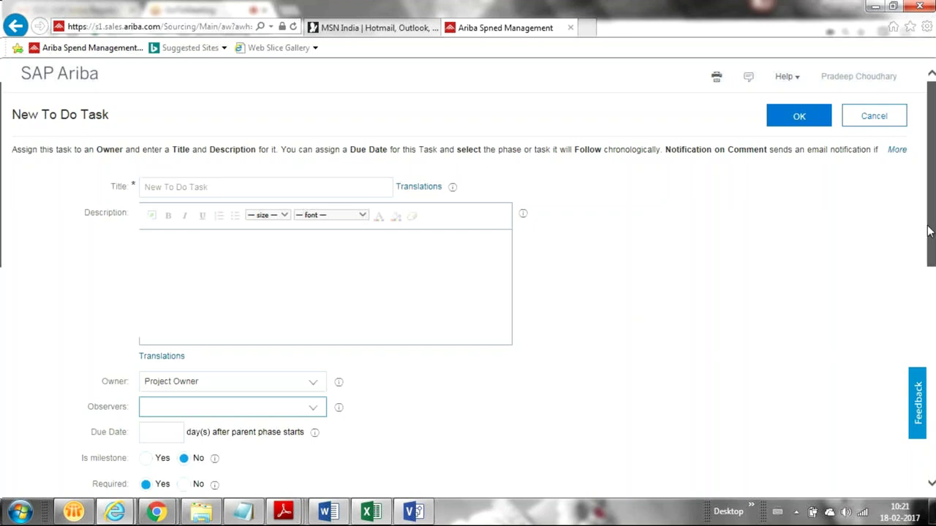
{"action": "mouse_move", "coordinate": [928, 231]}
{"action": "left_mouse_down"}
{"action": "mouse_move", "coordinate": [932, 329]}
{"action": "mouse_move", "coordinate": [921, 241]}
{"action": "left_mouse_up"}
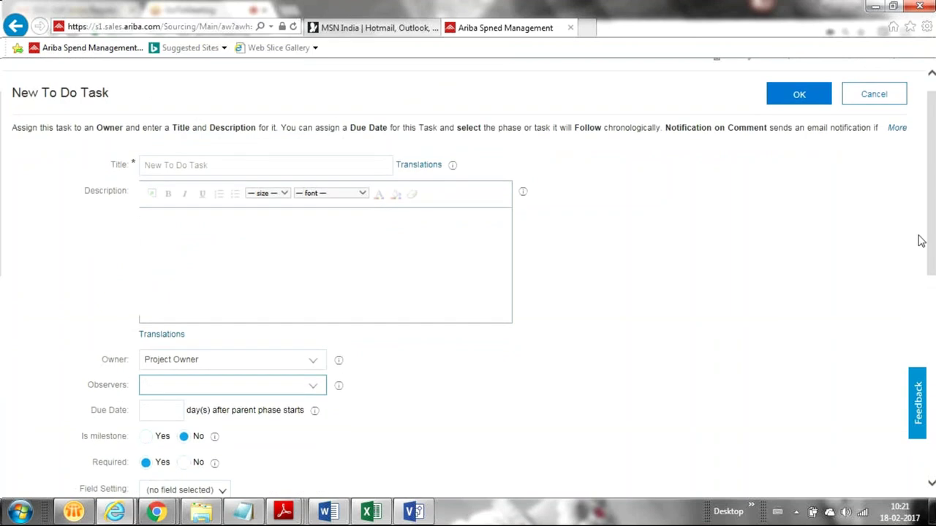
{"action": "left_click", "coordinate": [870, 96]}
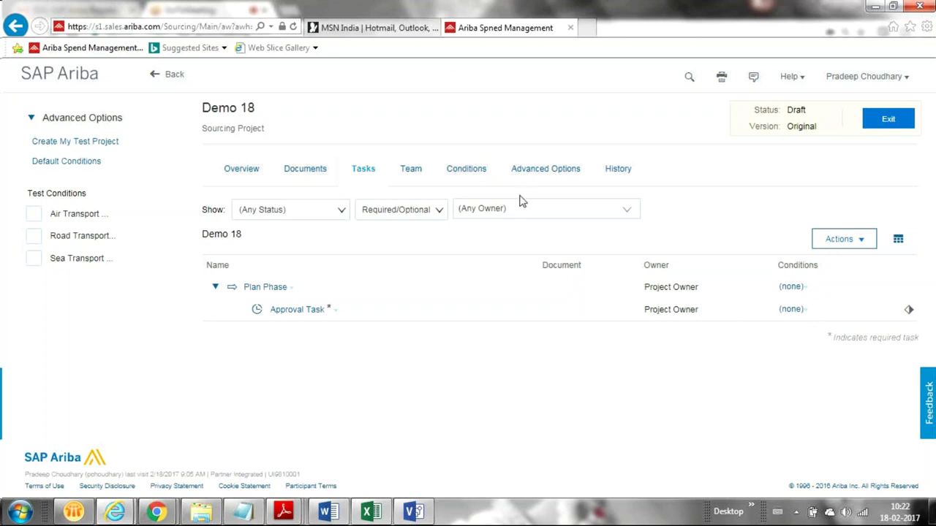
- Open the Demo 18 project's Conditions tab and start a new condition
{"action": "left_click", "coordinate": [453, 179]}
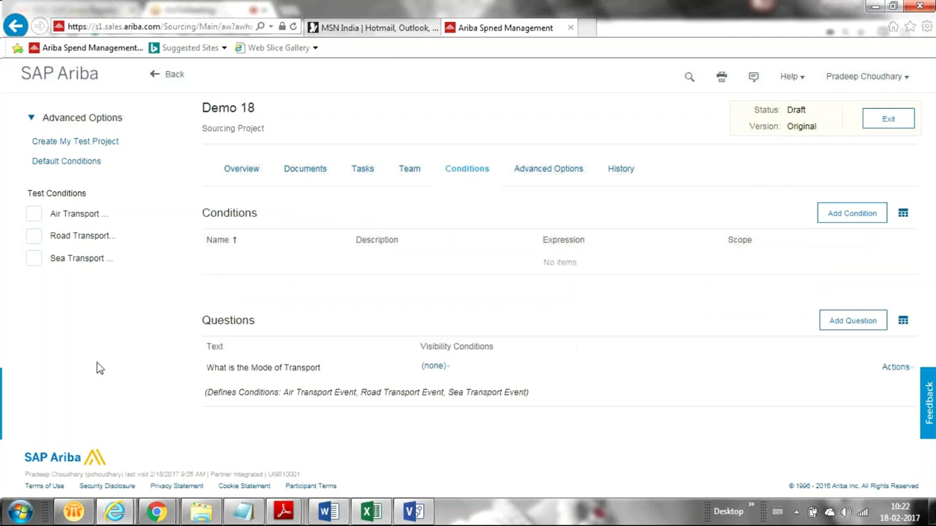
{"action": "left_click", "coordinate": [841, 212]}
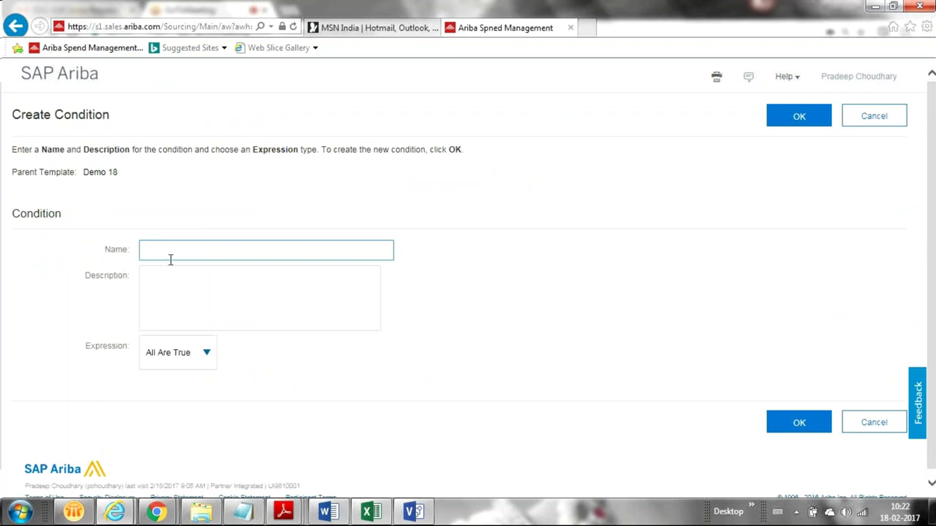
- Enter 'Approval Condtion' as the condition name, declining the Sticky Keys prompt
{"action": "type", "text": "Ag"}
{"action": "key", "text": "BackSpace"}
{"action": "key", "text": "BackSpace"}
{"action": "type", "text": "Appr"}
{"action": "type", "text": "oval"}
{"action": "key", "text": "shift"}
{"action": "key", "text": "shift"}
{"action": "key", "text": "shift"}
{"action": "key", "text": "shift"}
{"action": "key", "text": "shift"}
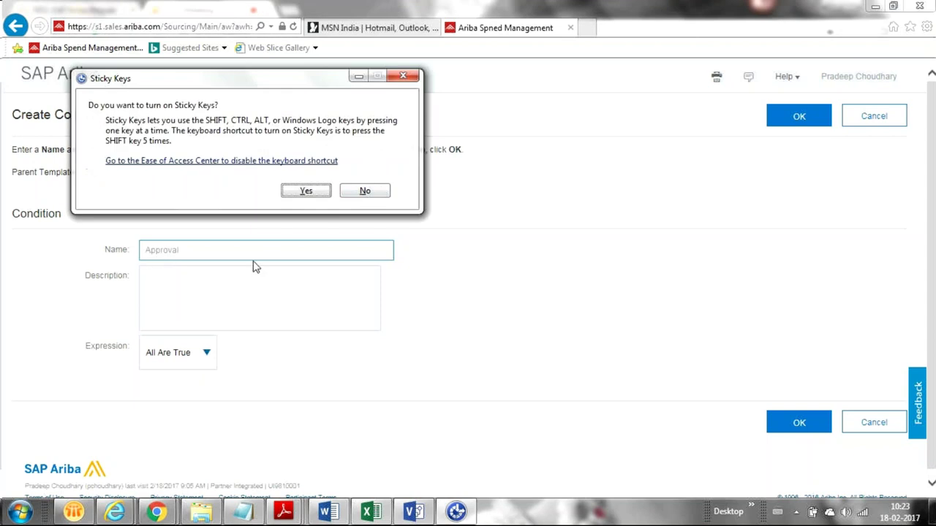
{"action": "left_click", "coordinate": [376, 190]}
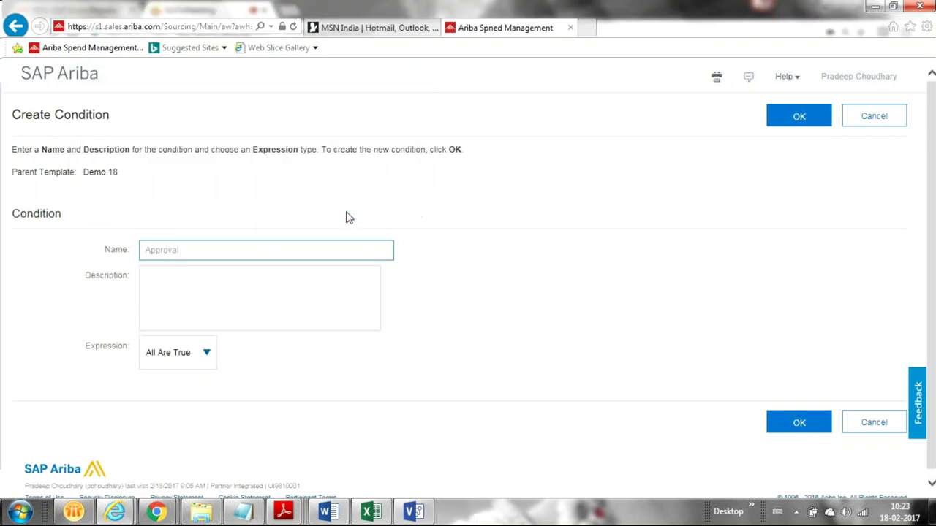
{"action": "left_click", "coordinate": [304, 243]}
{"action": "type", "text": "Condtion"}
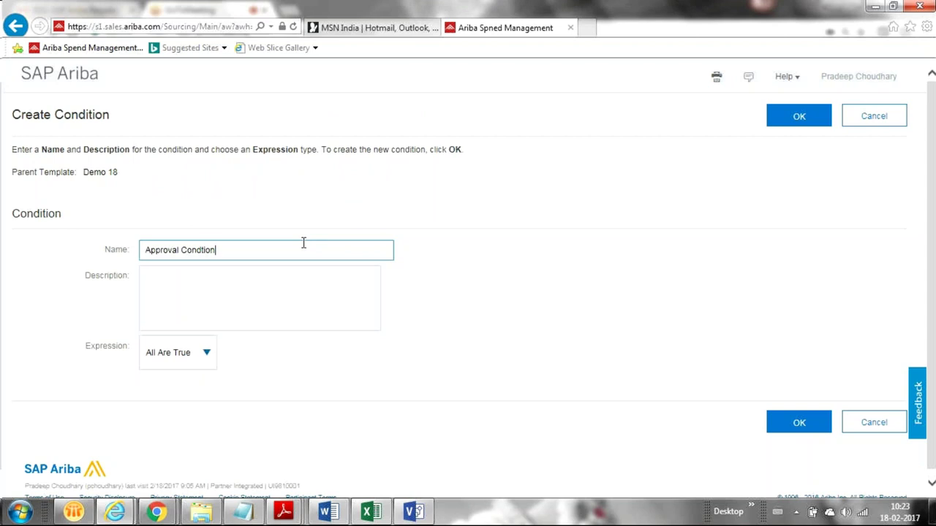
{"action": "left_click", "coordinate": [207, 354]}
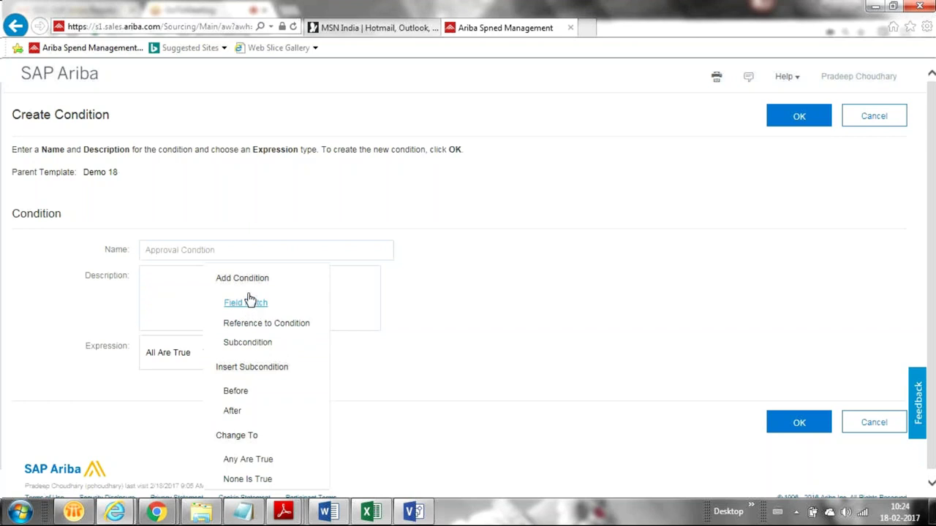
- Close the expression options menu without adding a rule
{"action": "left_click", "coordinate": [488, 283]}
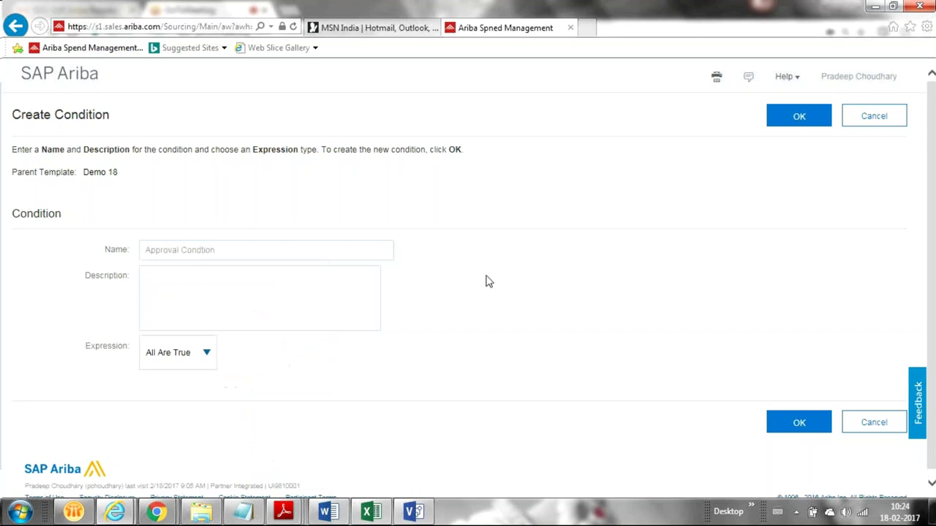
{"action": "left_click", "coordinate": [208, 355]}
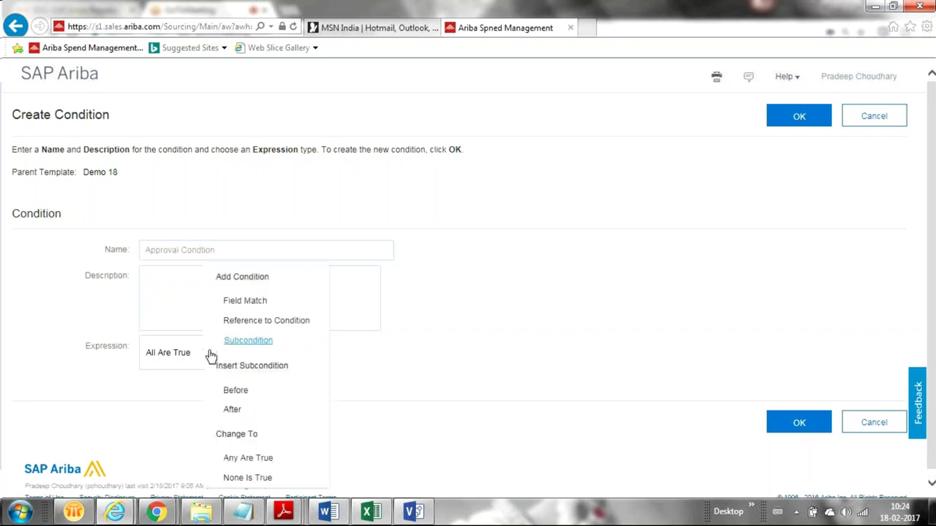
{"action": "left_click", "coordinate": [266, 302]}
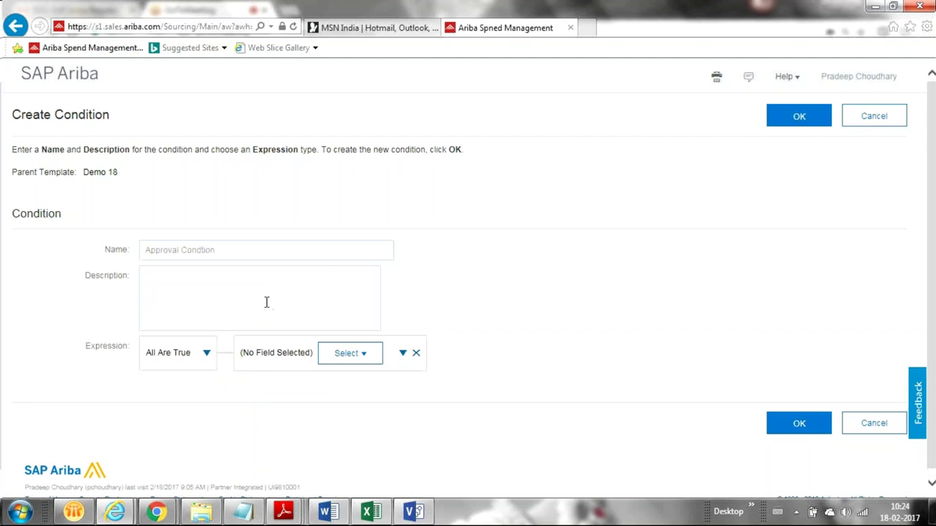
{"action": "left_click", "coordinate": [364, 356]}
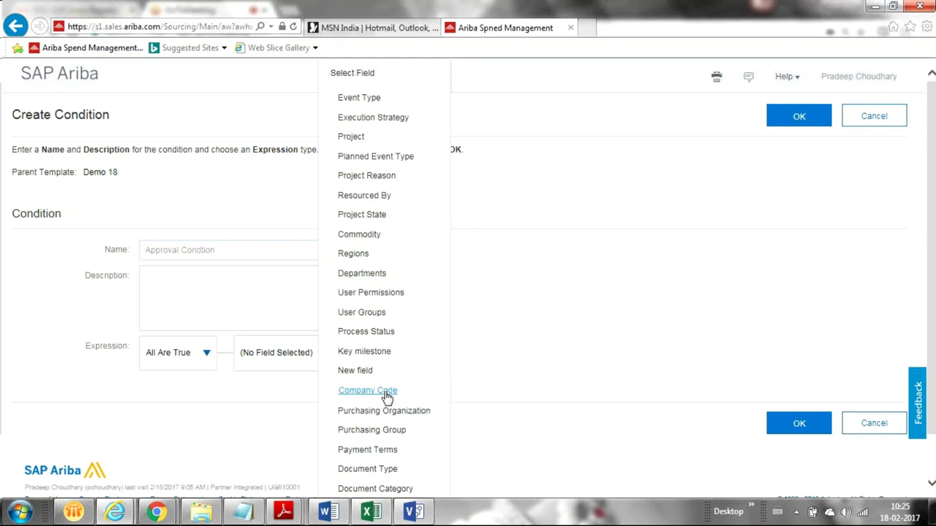
{"action": "left_click", "coordinate": [387, 397]}
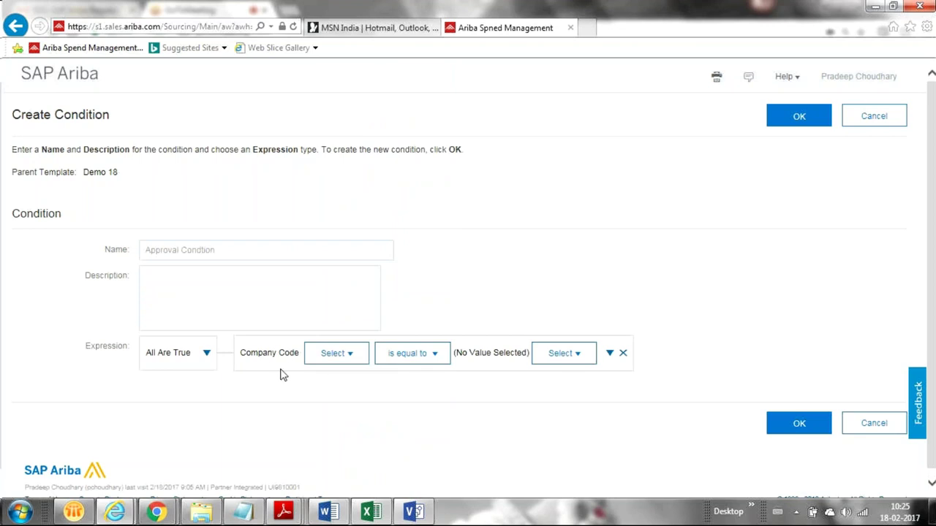
{"action": "left_click", "coordinate": [577, 357]}
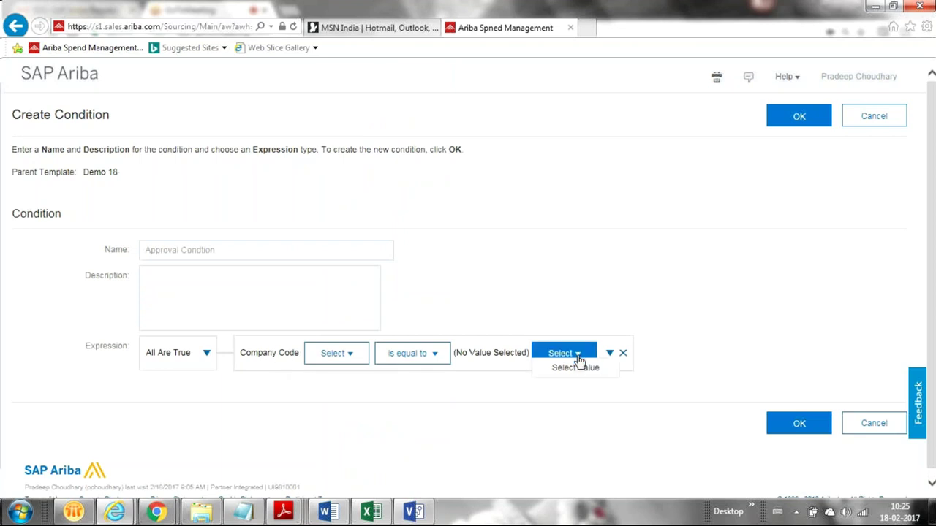
{"action": "left_click", "coordinate": [439, 356]}
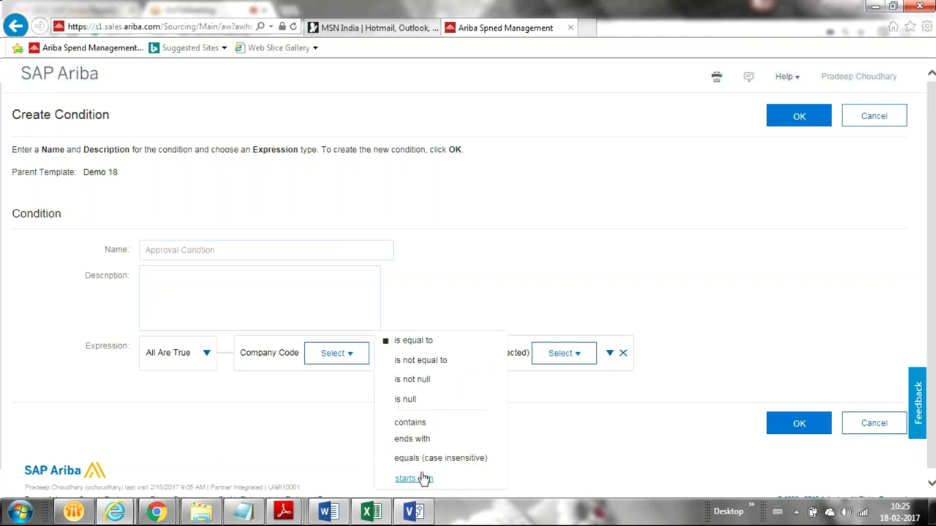
{"action": "left_click", "coordinate": [414, 343]}
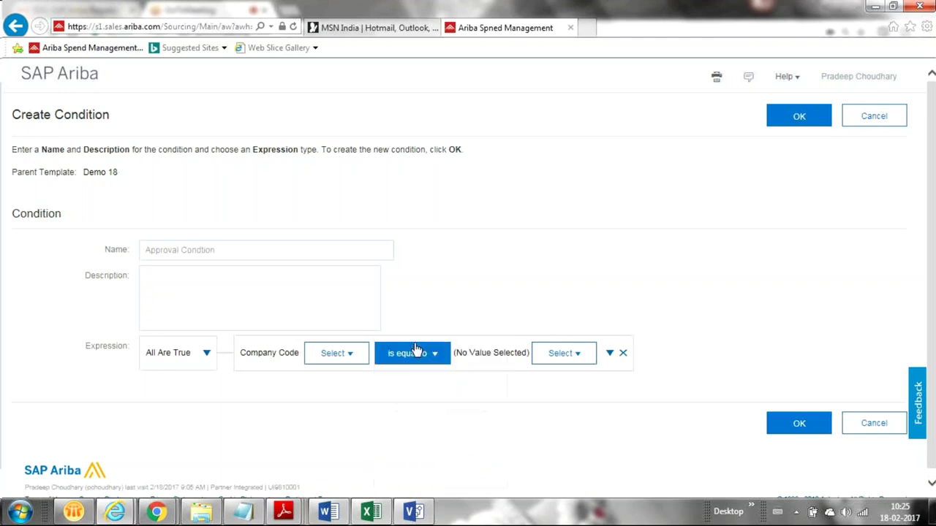
{"action": "left_click", "coordinate": [576, 361]}
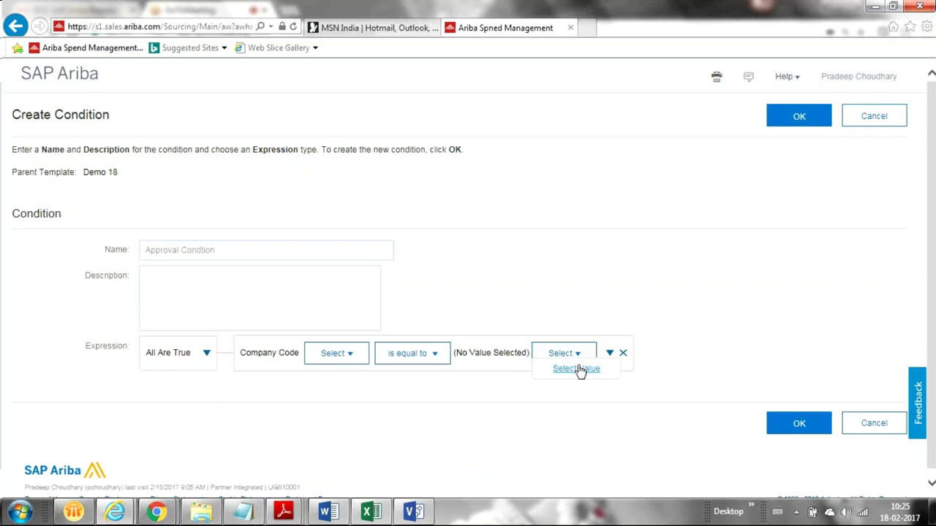
{"action": "left_click", "coordinate": [576, 369]}
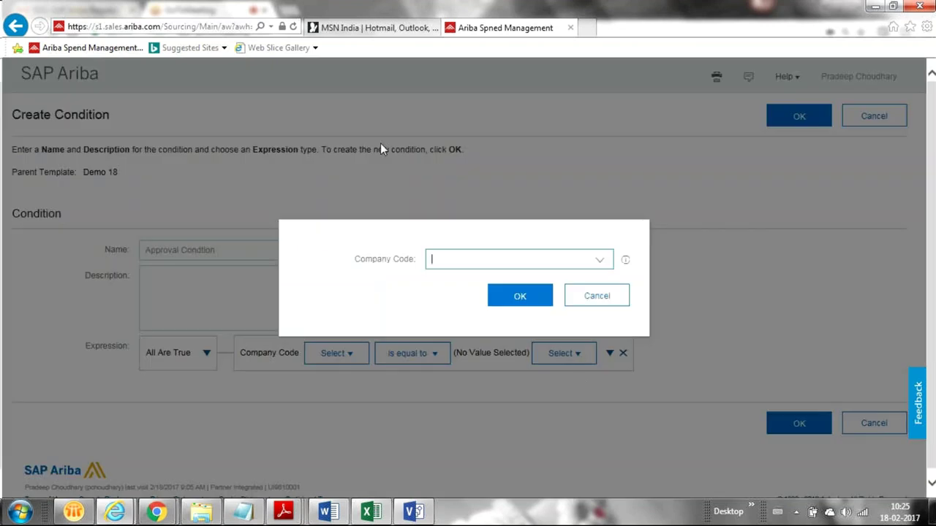
{"action": "left_click", "coordinate": [601, 261]}
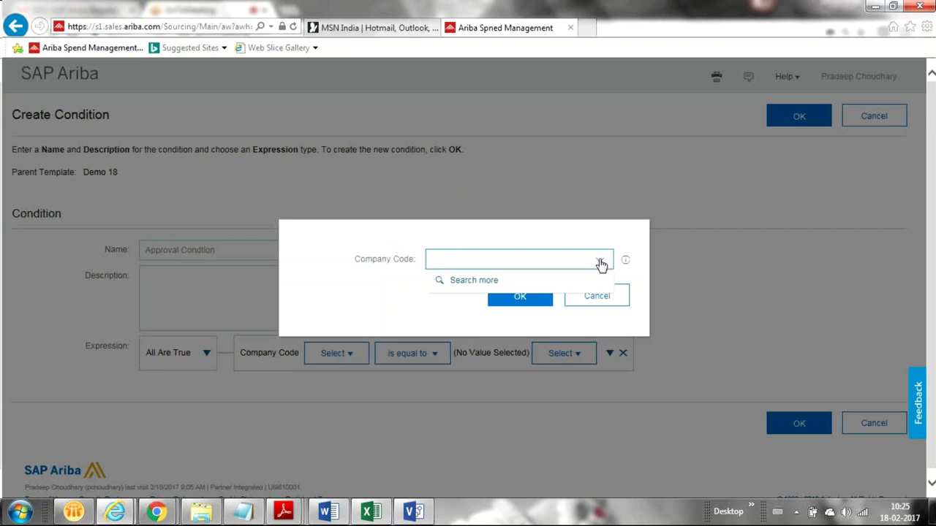
{"action": "left_click", "coordinate": [462, 282]}
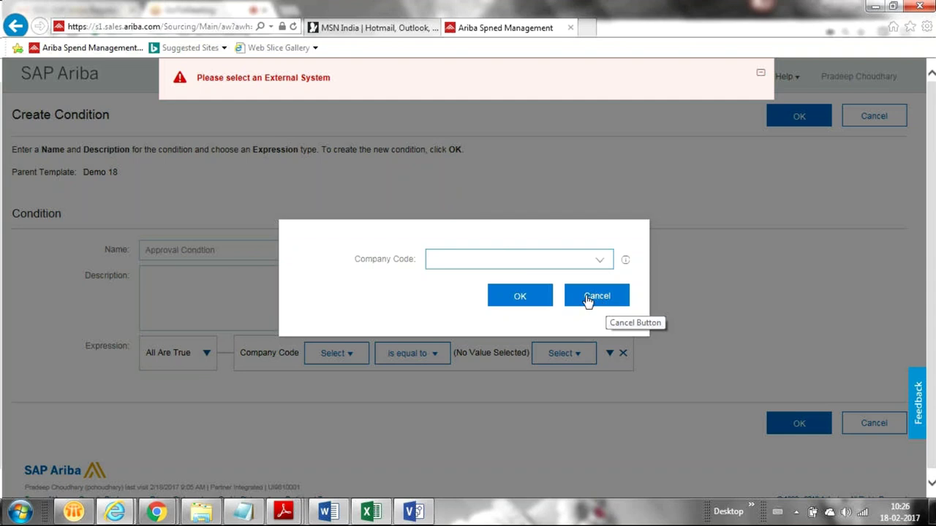
{"action": "left_click", "coordinate": [589, 300]}
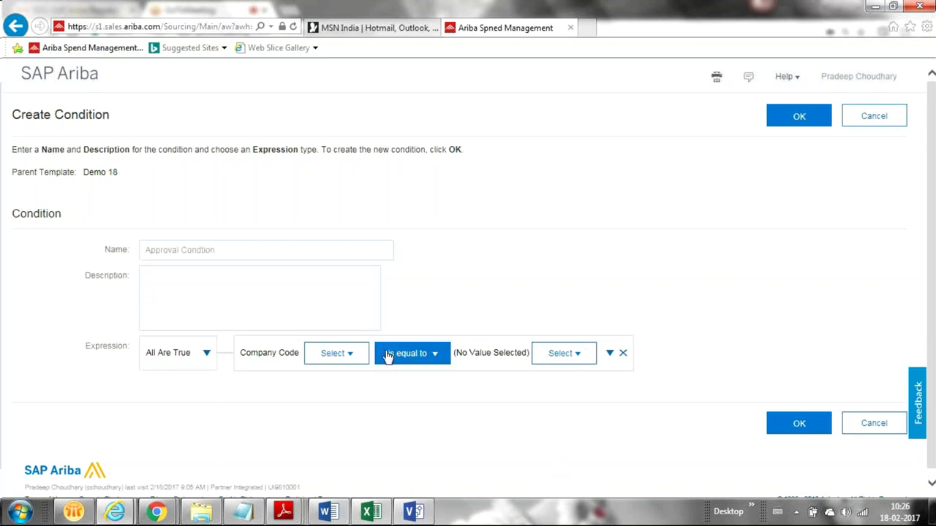
- Change the compared field to Event Type and pick Auction as its value
{"action": "left_click", "coordinate": [347, 362]}
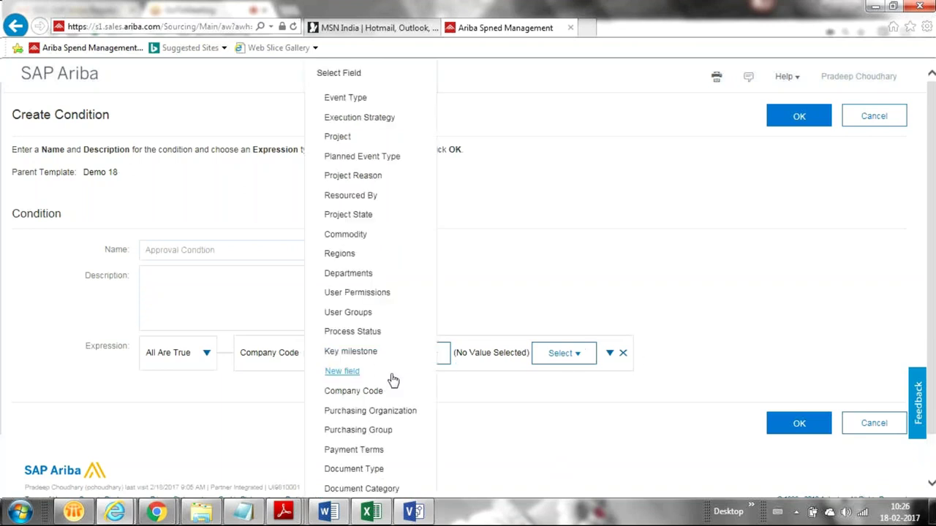
{"action": "left_click", "coordinate": [357, 103]}
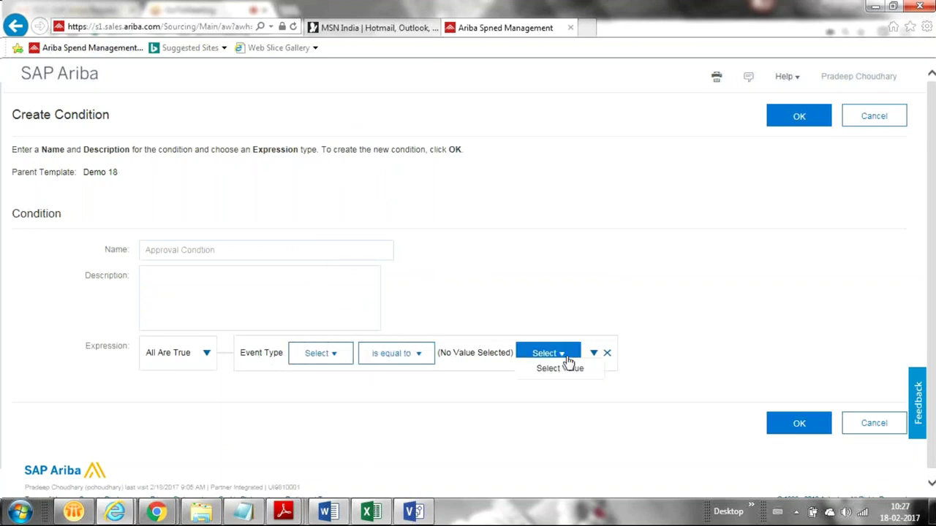
{"action": "left_click", "coordinate": [561, 365]}
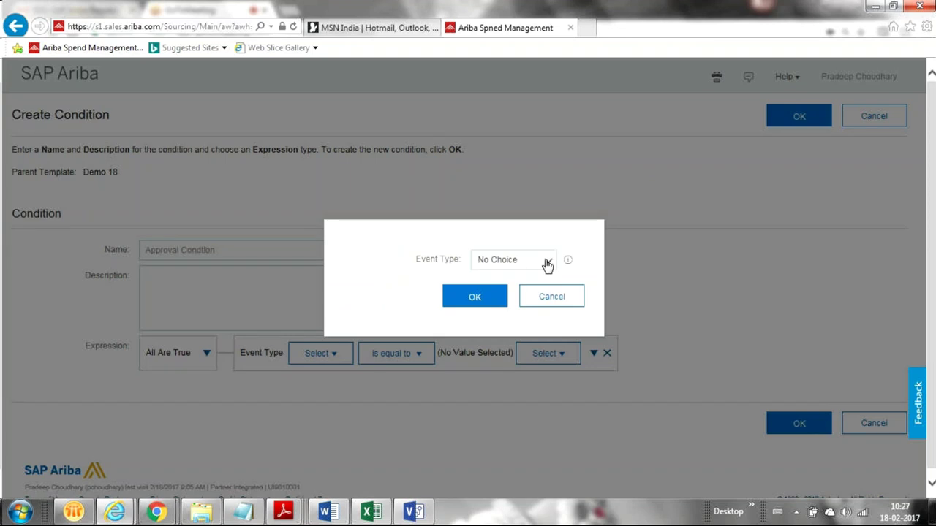
{"action": "left_click", "coordinate": [547, 264]}
{"action": "left_click", "coordinate": [509, 359]}
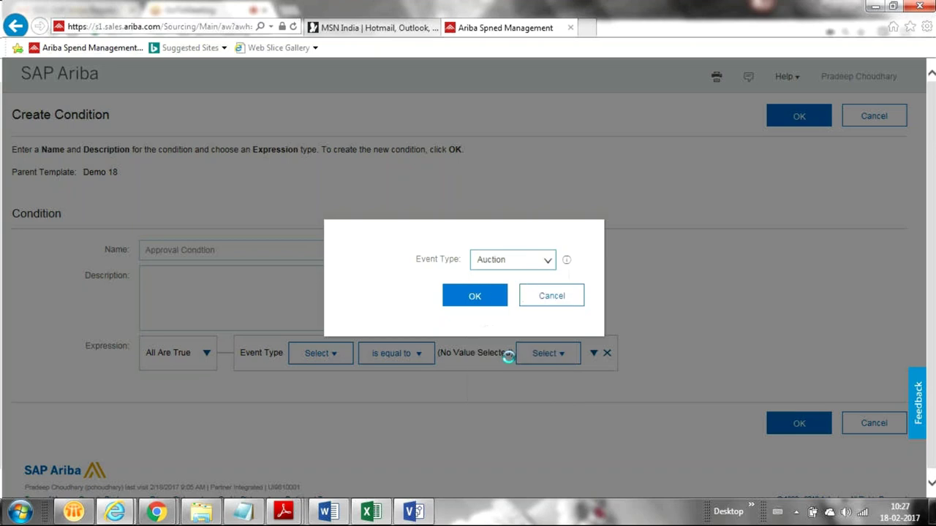
{"action": "left_click", "coordinate": [448, 296]}
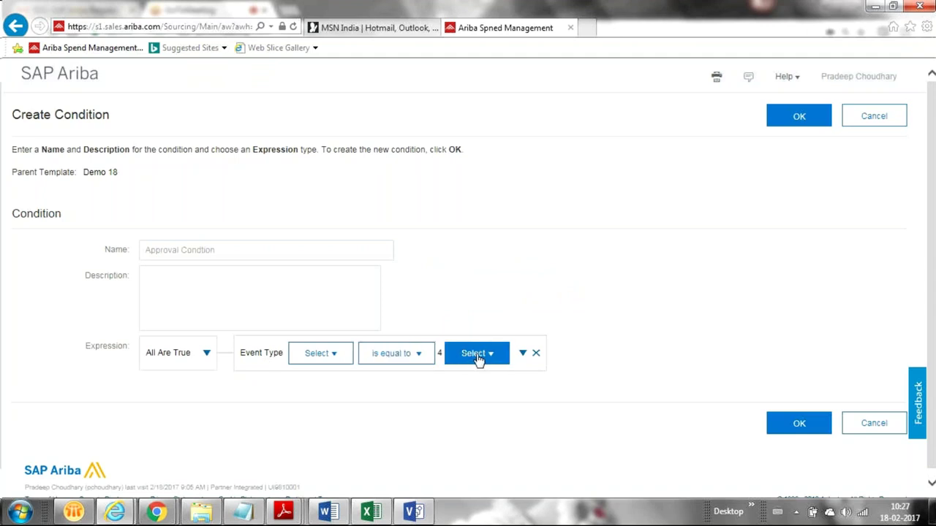
- Enter 4 as the Event Type value and save the condition
{"action": "left_click", "coordinate": [440, 353]}
{"action": "type", "text": "4"}
{"action": "left_click", "coordinate": [794, 426]}
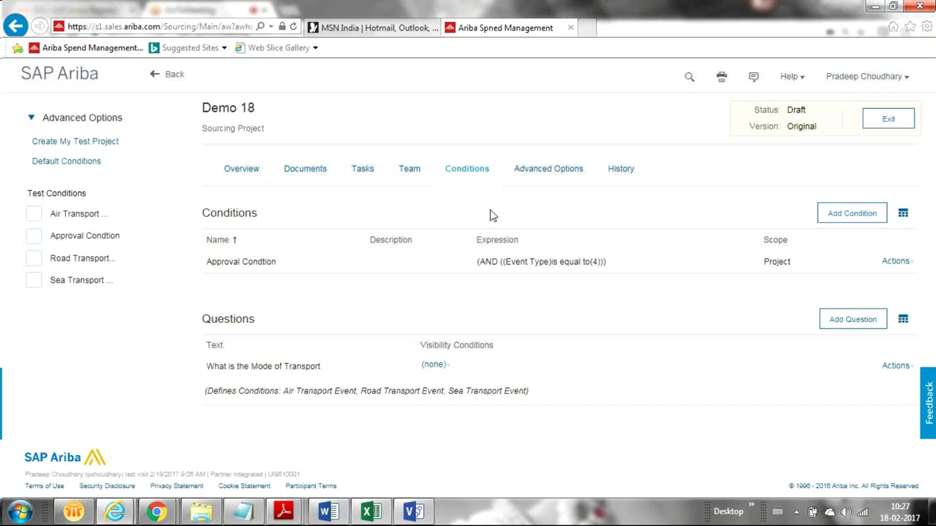
{"action": "left_click", "coordinate": [364, 175]}
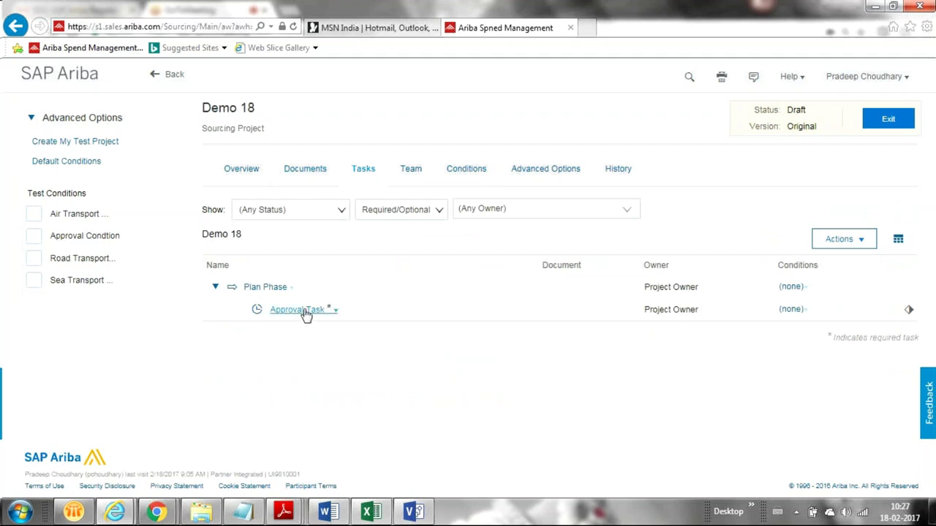
- Attach Approval Condtion to the Plan Phase task through its Conditions > Other... list
{"action": "left_click", "coordinate": [793, 289]}
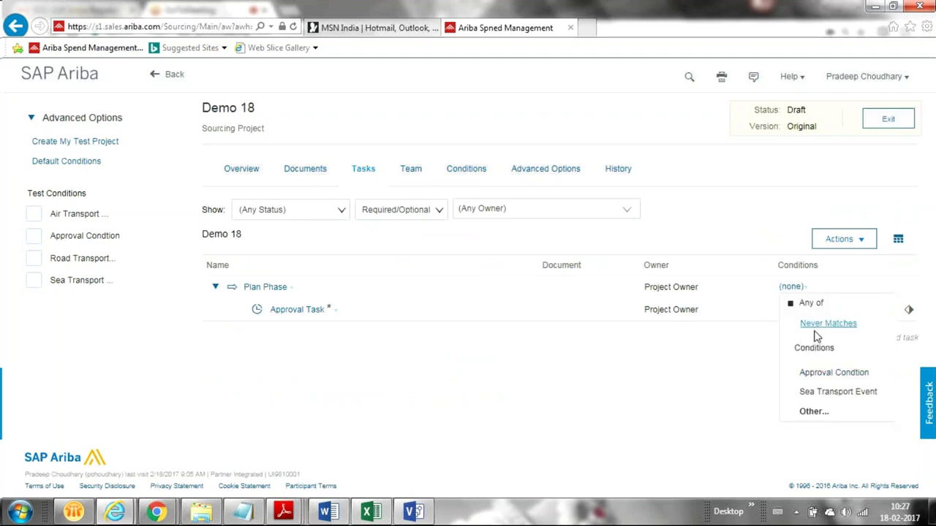
{"action": "left_click", "coordinate": [805, 413]}
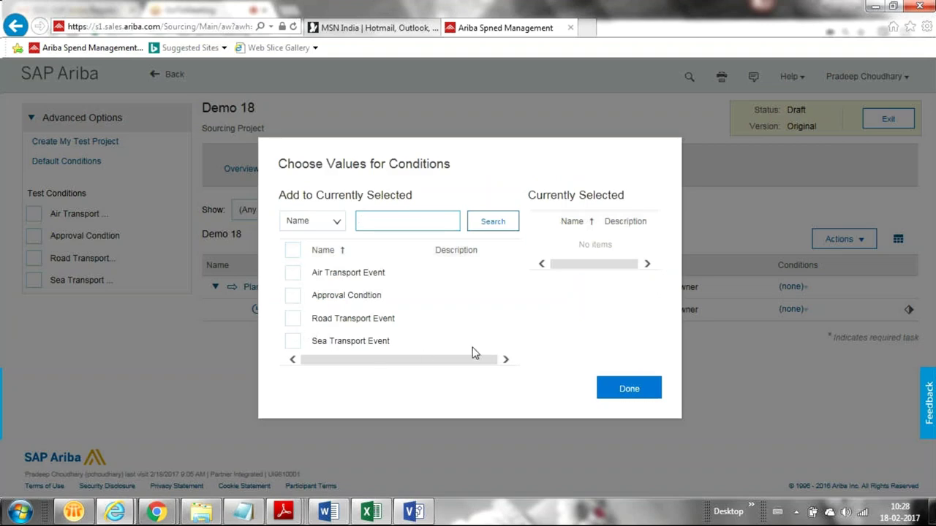
{"action": "left_click", "coordinate": [293, 298]}
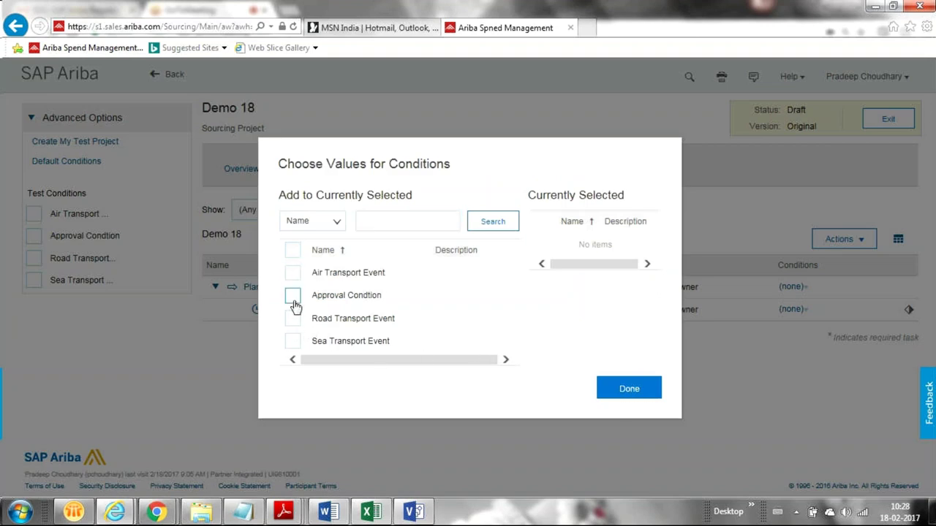
{"action": "left_click", "coordinate": [609, 392]}
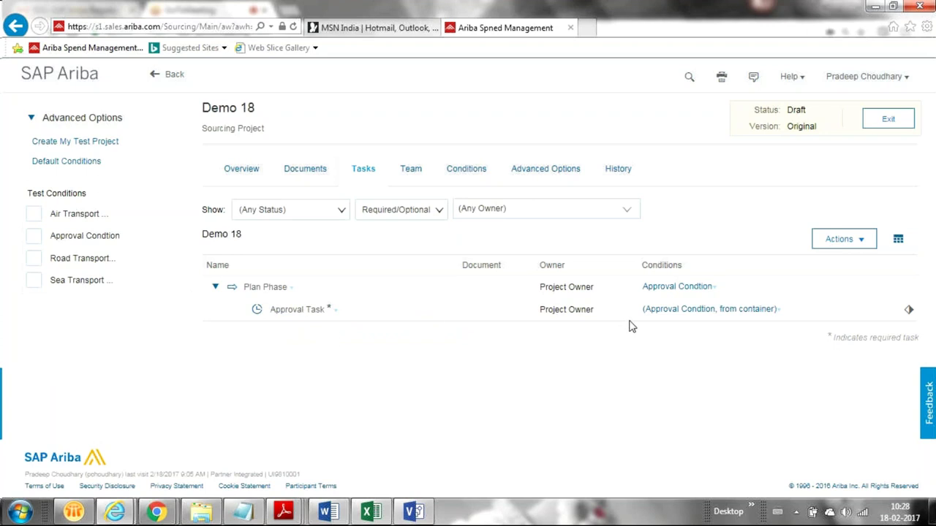
{"action": "left_click", "coordinate": [300, 173]}
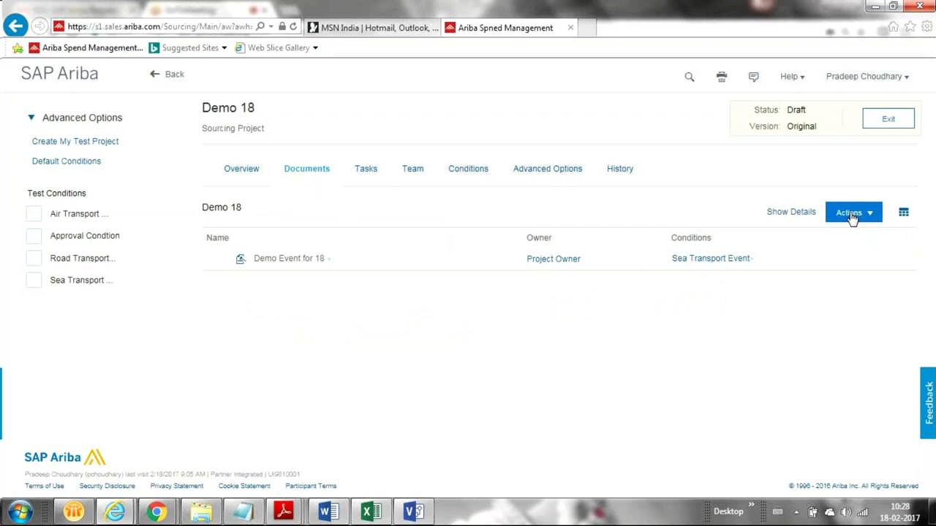
- Open NSL Test Tenant from Favorites in a new tab, then return to GoToMeeting
{"action": "left_click", "coordinate": [581, 28]}
{"action": "left_click", "coordinate": [909, 27]}
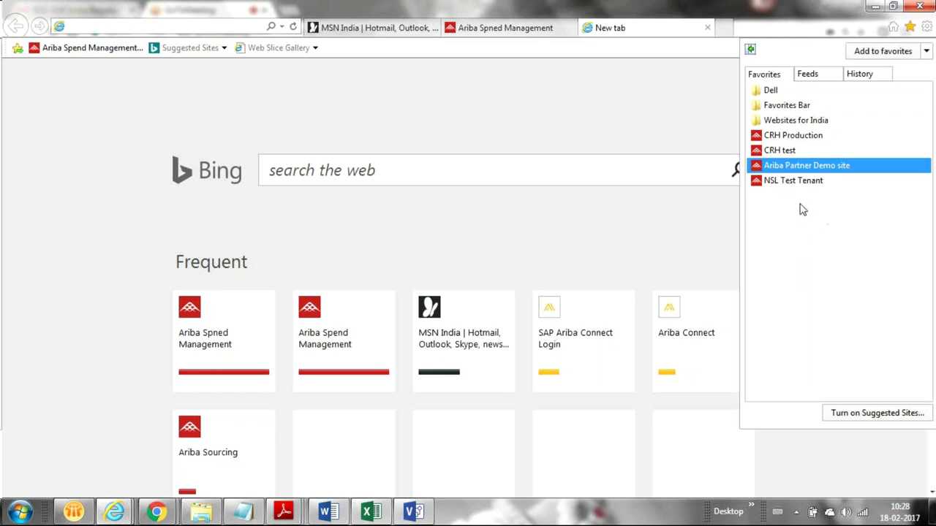
{"action": "left_click", "coordinate": [799, 182]}
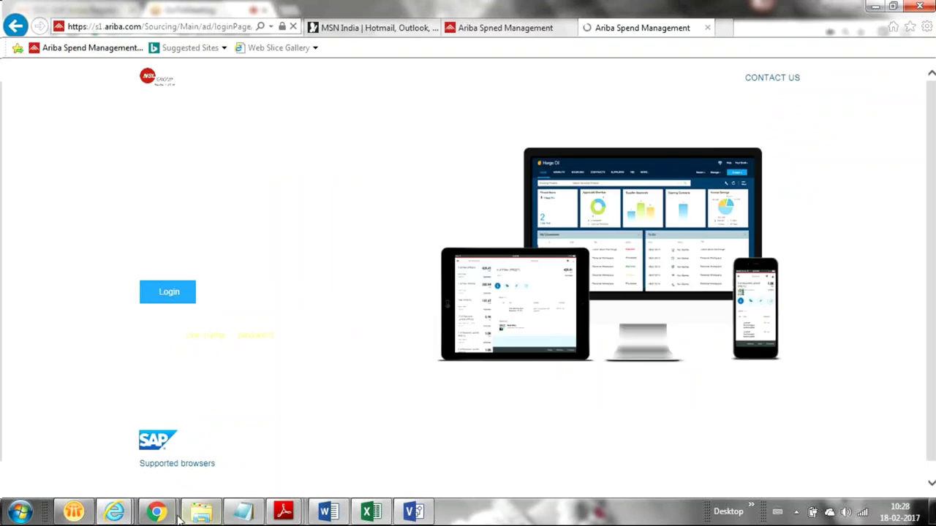
{"action": "mouse_move", "coordinate": [155, 511]}
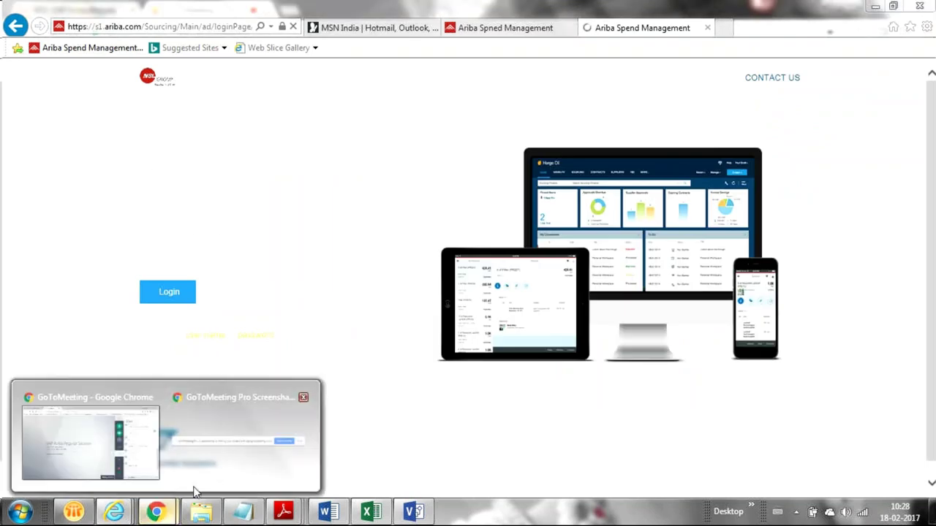
{"action": "left_click", "coordinate": [81, 453]}
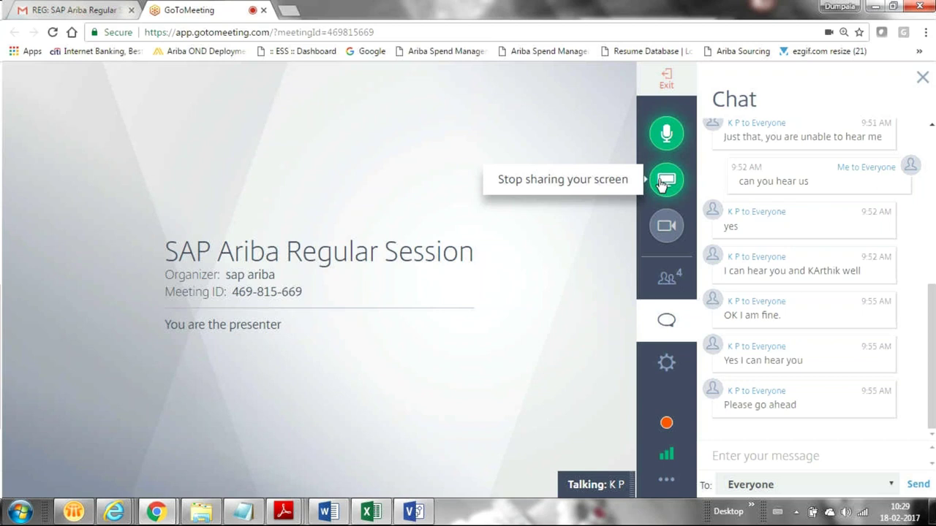
- Switch from GoToMeeting to the Ariba Spend Management Templates window
{"action": "mouse_move", "coordinate": [117, 511]}
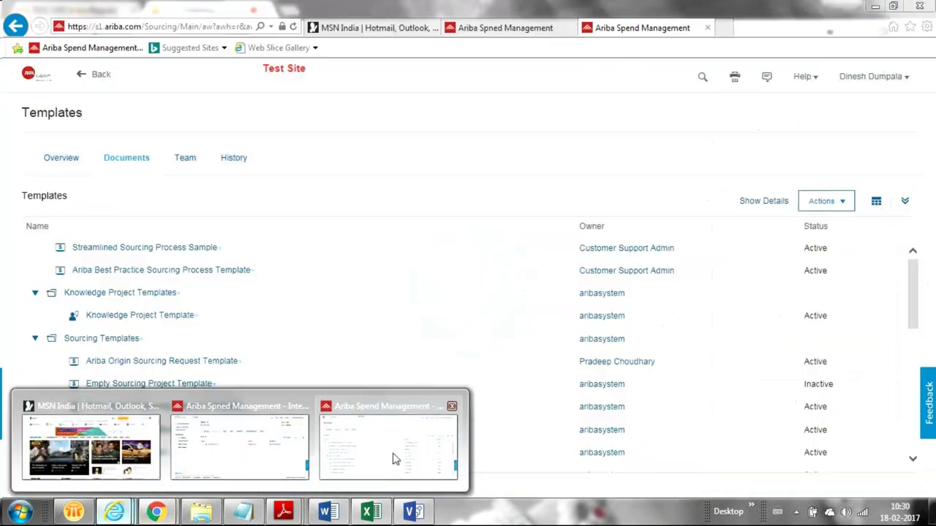
{"action": "left_click", "coordinate": [393, 455]}
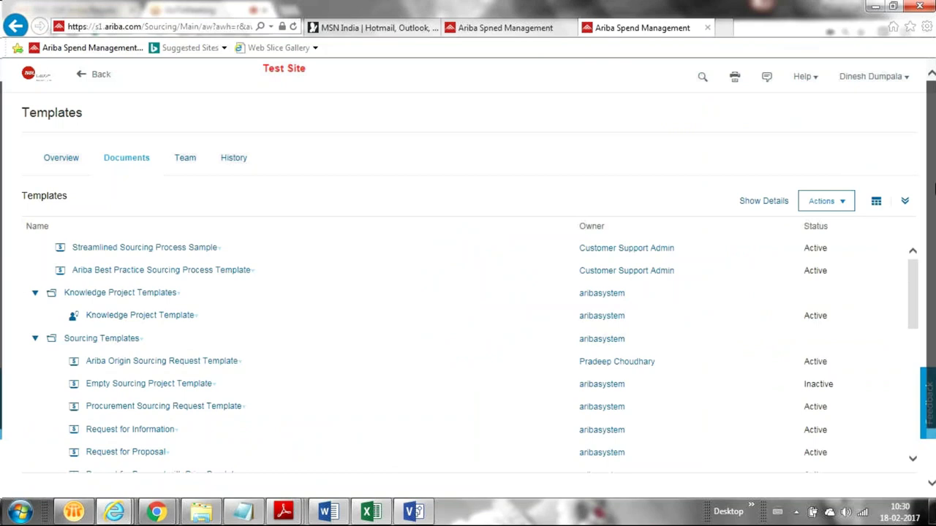
{"action": "scroll", "coordinate": [934, 192], "scroll_direction": "down", "scroll_amount": 1}
{"action": "scroll", "coordinate": [933, 196], "scroll_direction": "down", "scroll_amount": 2}
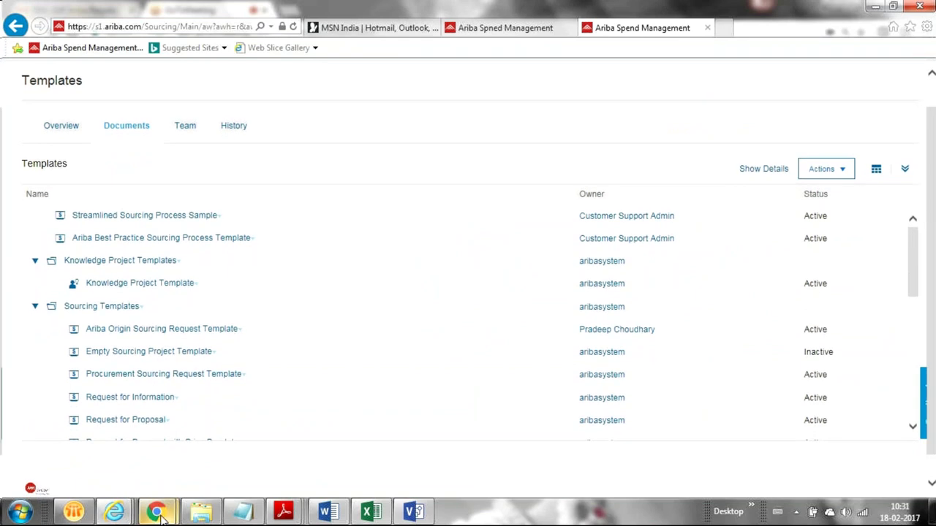
{"action": "mouse_move", "coordinate": [161, 516]}
{"action": "mouse_move", "coordinate": [164, 515]}
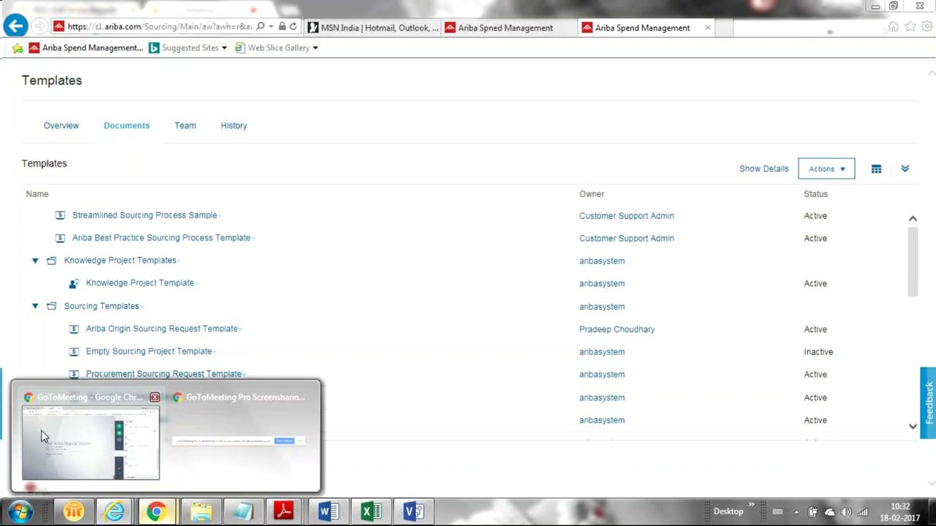
- Bring GoToMeeting forward and confirm the screen-sharing dialog
{"action": "left_click", "coordinate": [42, 437]}
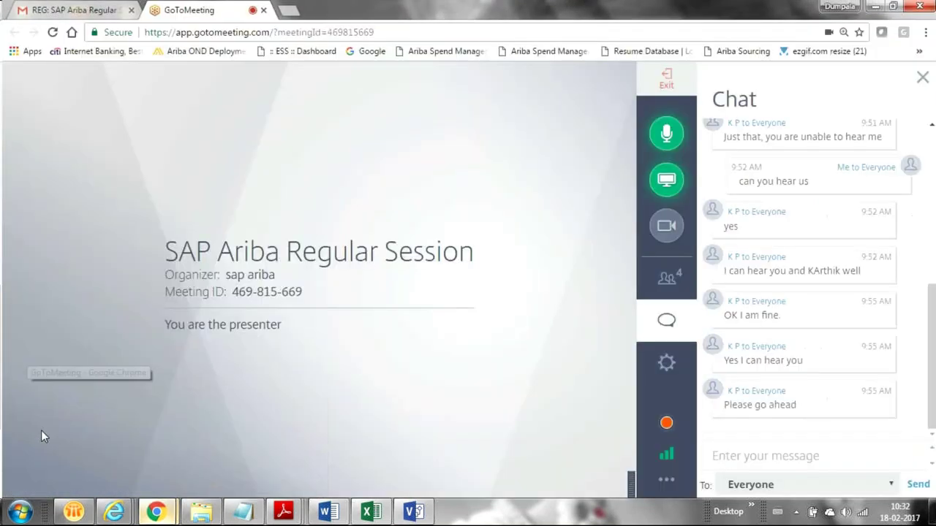
{"action": "left_click", "coordinate": [665, 189]}
{"action": "left_click", "coordinate": [575, 386]}
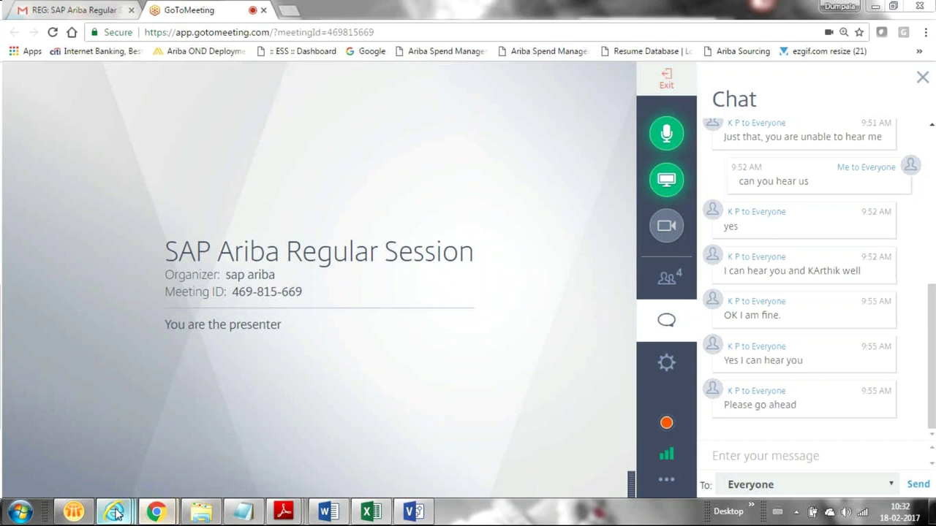
- Check the Ariba Templates page, then show GoToMeeting's attendee list
{"action": "mouse_move", "coordinate": [156, 512]}
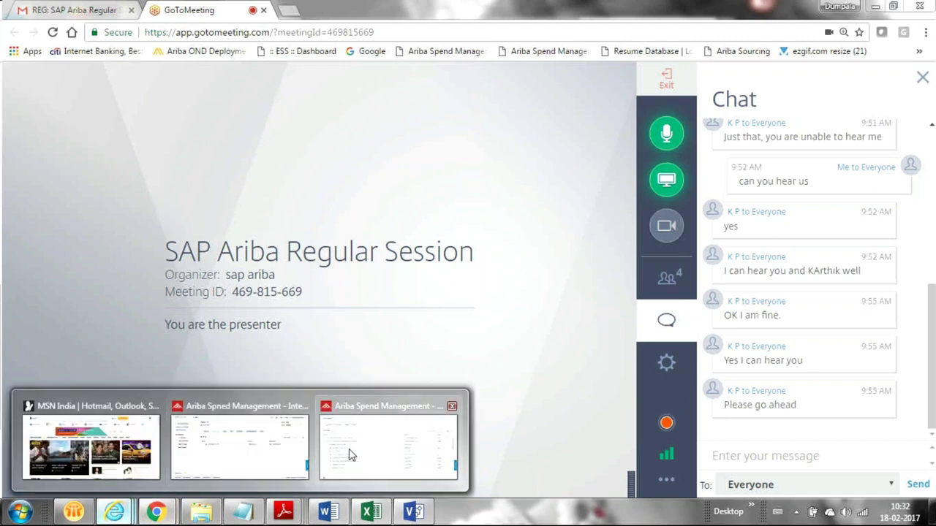
{"action": "left_click", "coordinate": [348, 454]}
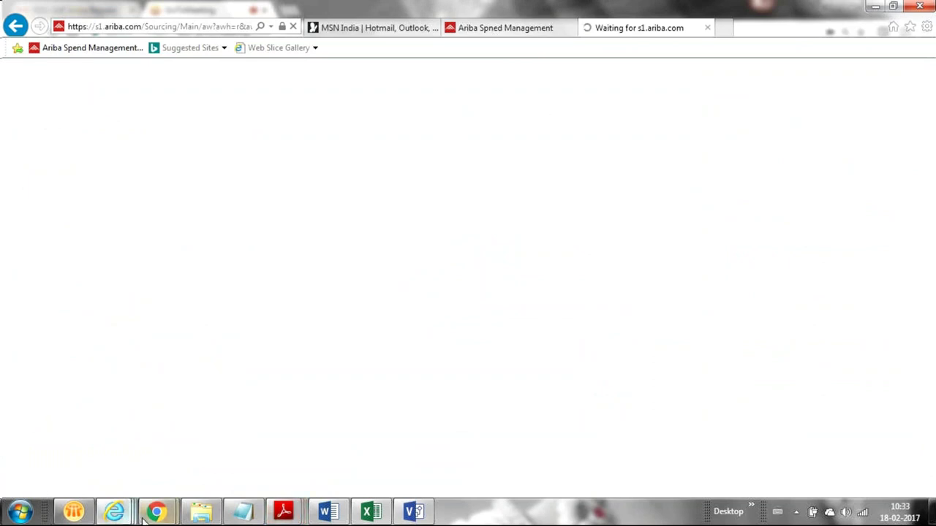
{"action": "mouse_move", "coordinate": [146, 516]}
{"action": "left_click", "coordinate": [81, 444]}
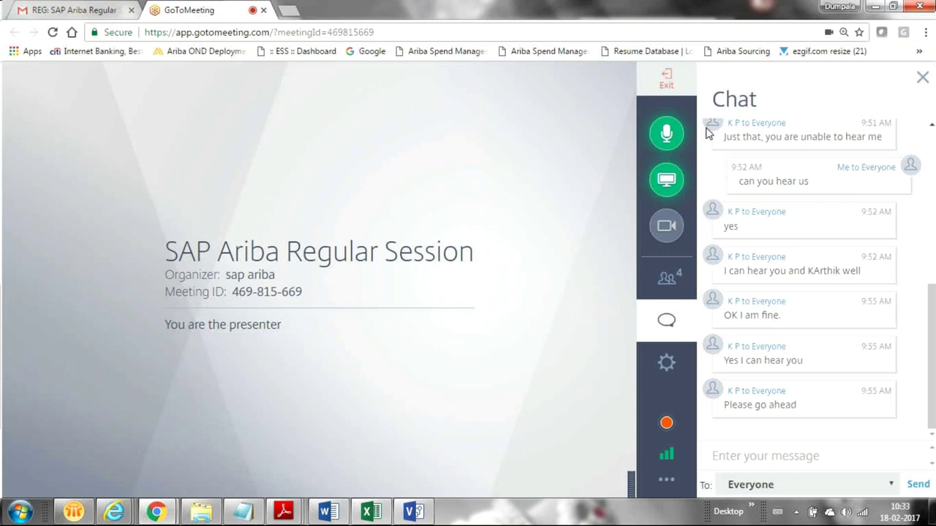
{"action": "left_click", "coordinate": [667, 279]}
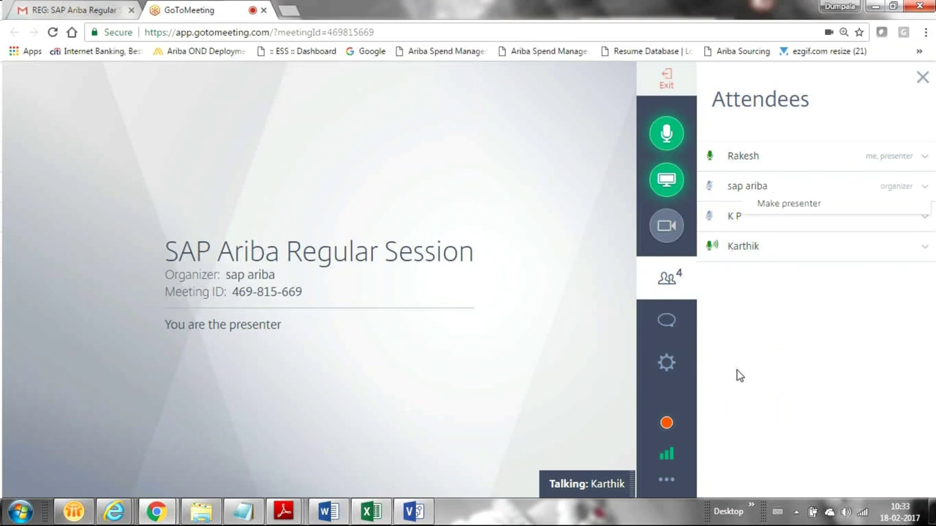
- Open and close your own attendee options, then switch to the Ariba window
{"action": "left_click", "coordinate": [744, 159]}
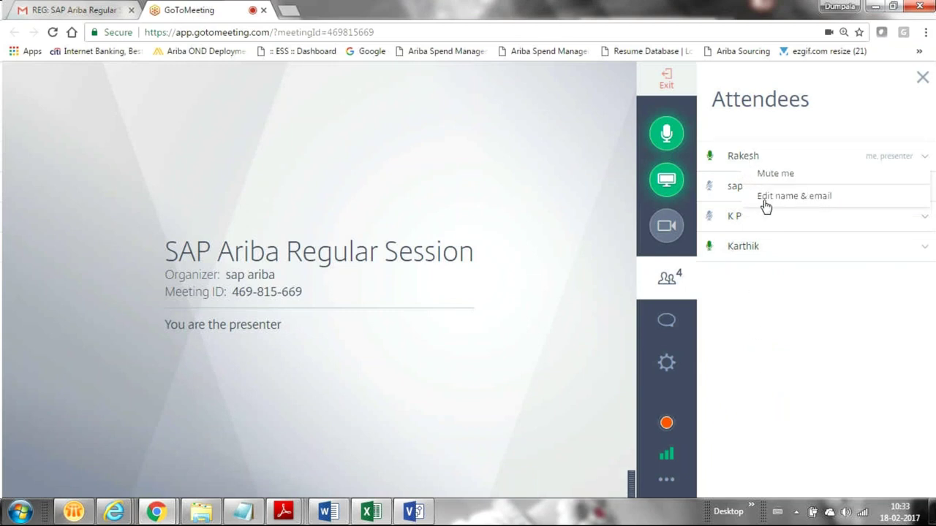
{"action": "left_click", "coordinate": [452, 185]}
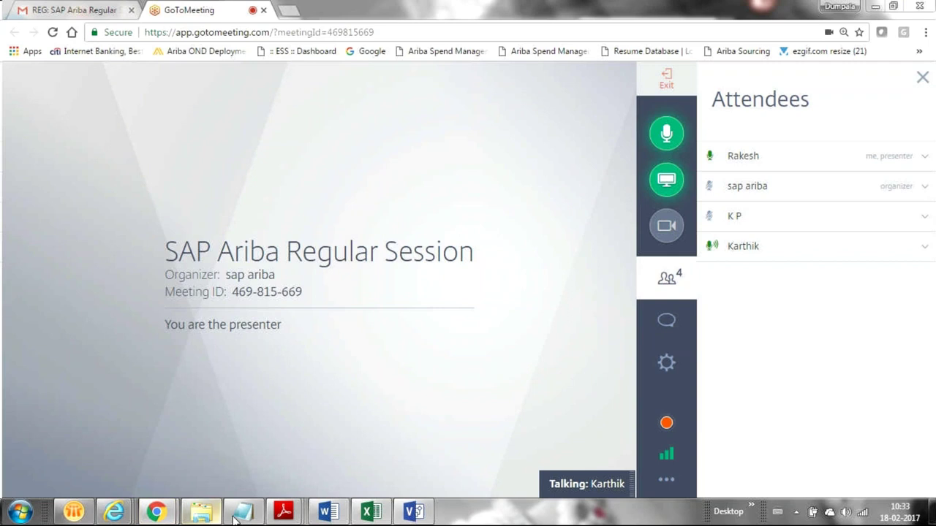
{"action": "mouse_move", "coordinate": [114, 513]}
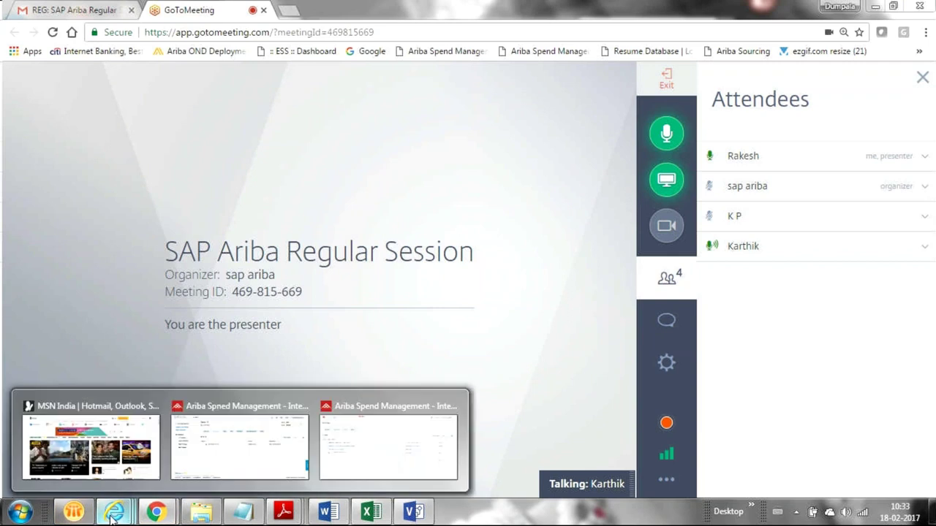
{"action": "left_click", "coordinate": [367, 452]}
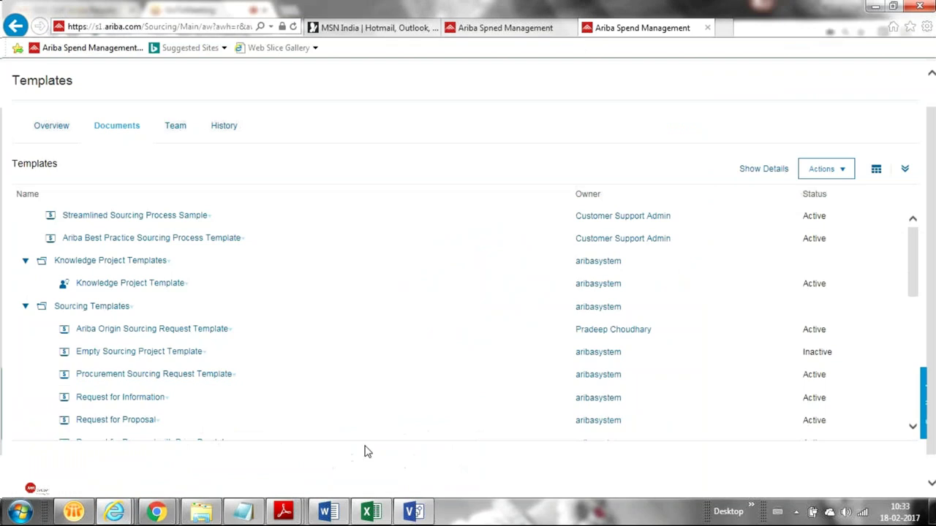
- View the meeting chat and attendee list, then return to the Ariba Templates page
{"action": "left_click", "coordinate": [111, 511]}
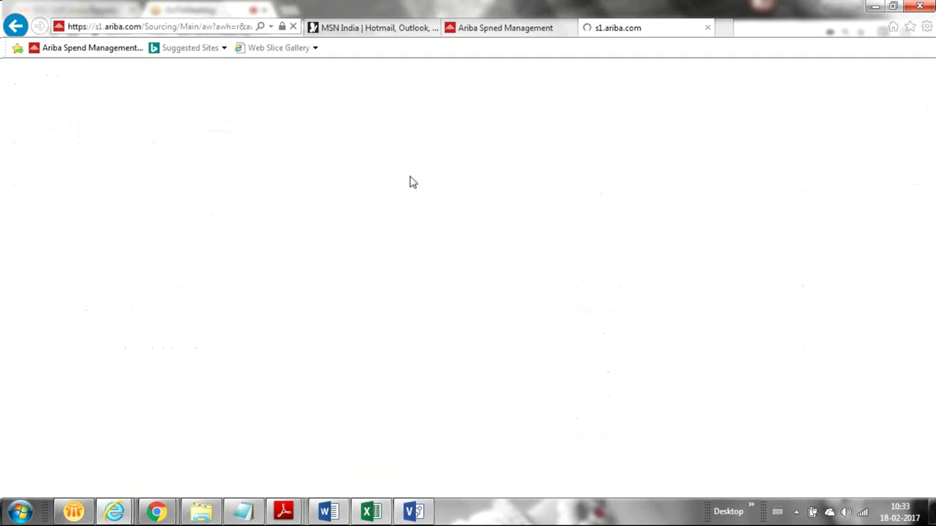
{"action": "mouse_move", "coordinate": [155, 511]}
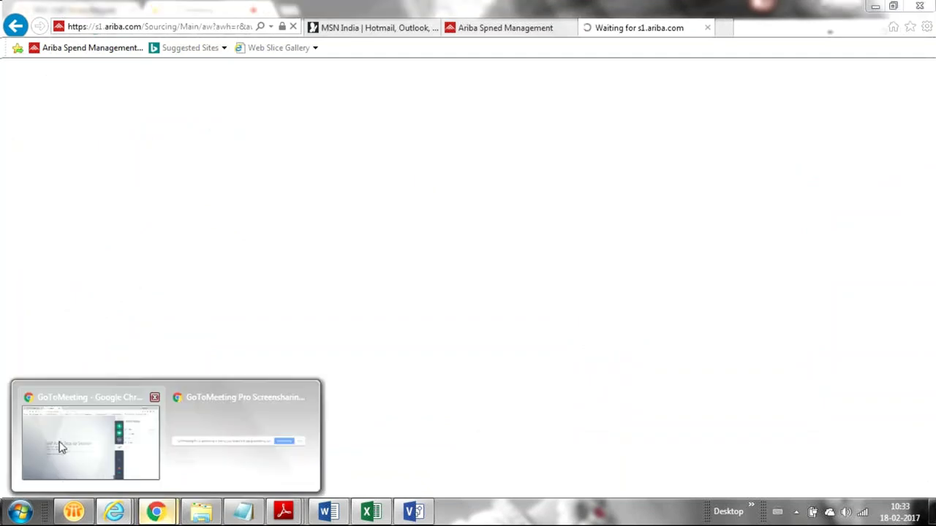
{"action": "left_click", "coordinate": [61, 437]}
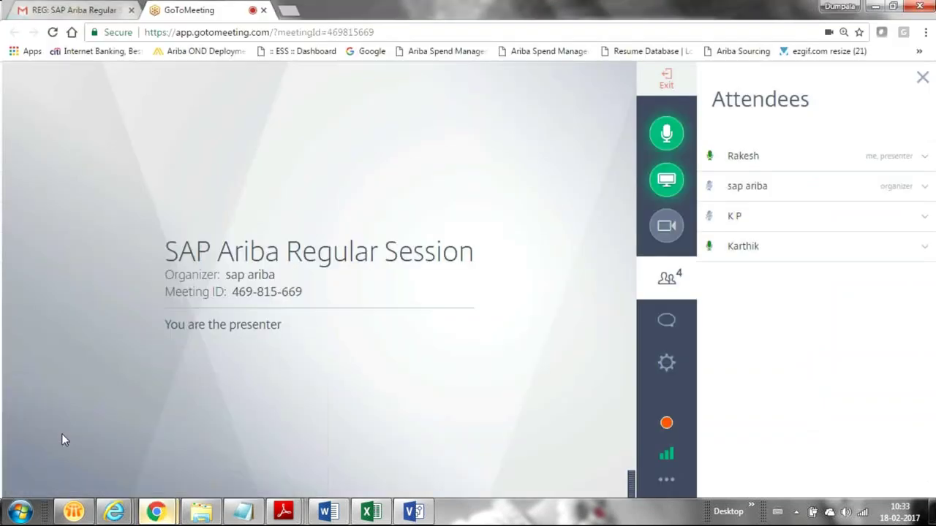
{"action": "left_click", "coordinate": [667, 321]}
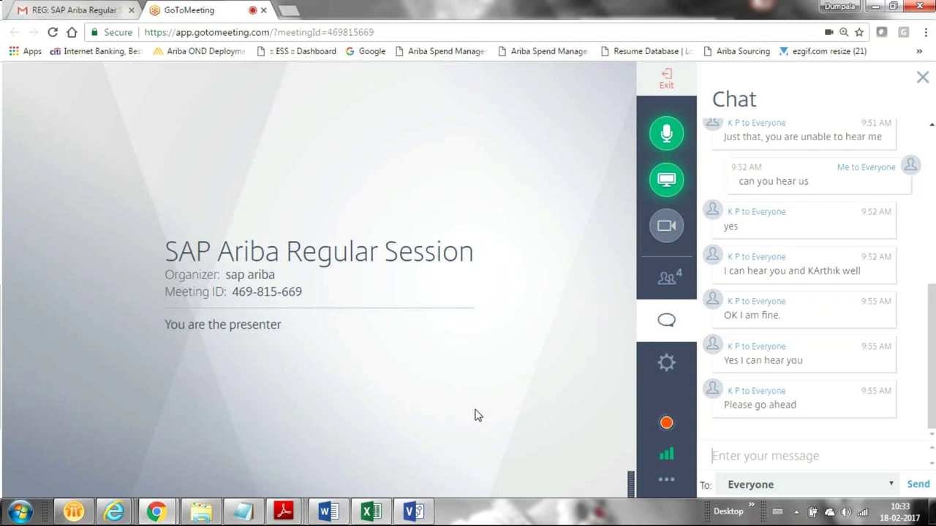
{"action": "left_click", "coordinate": [665, 280]}
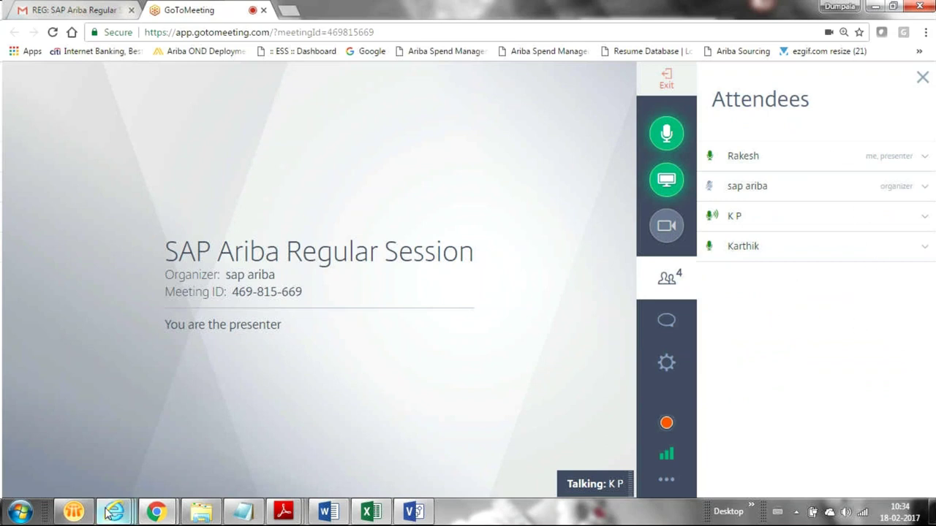
{"action": "mouse_move", "coordinate": [115, 512]}
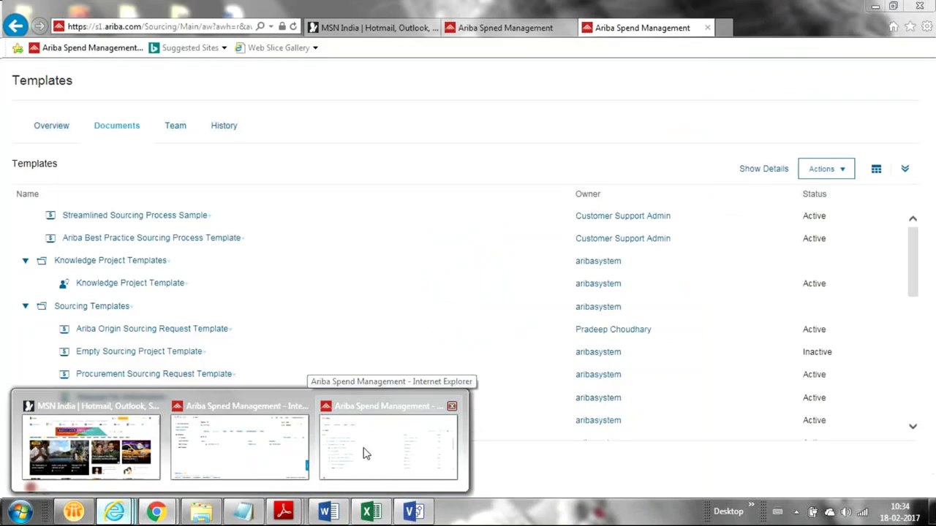
{"action": "left_click", "coordinate": [365, 453]}
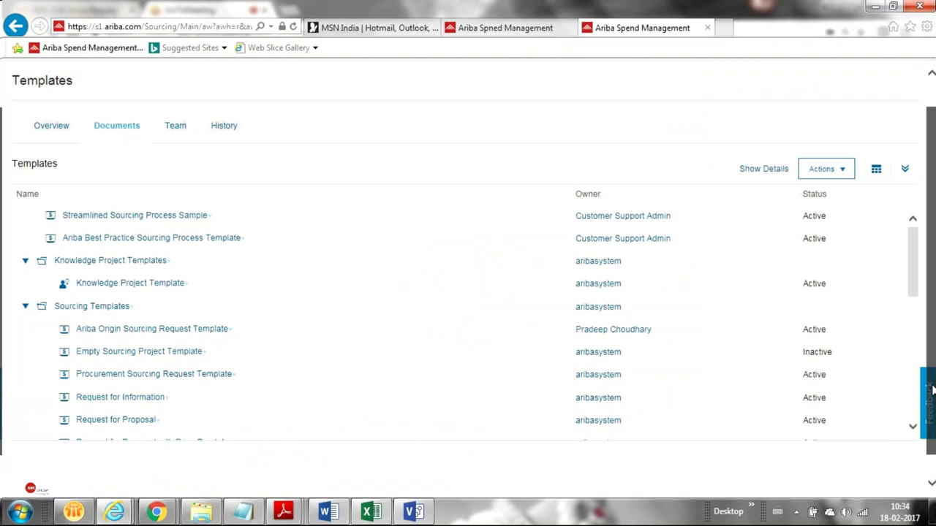
- Scroll through the Ariba Templates list, then return to GoToMeeting's attendee view
{"action": "scroll", "coordinate": [930, 393], "scroll_direction": "down", "scroll_amount": 1}
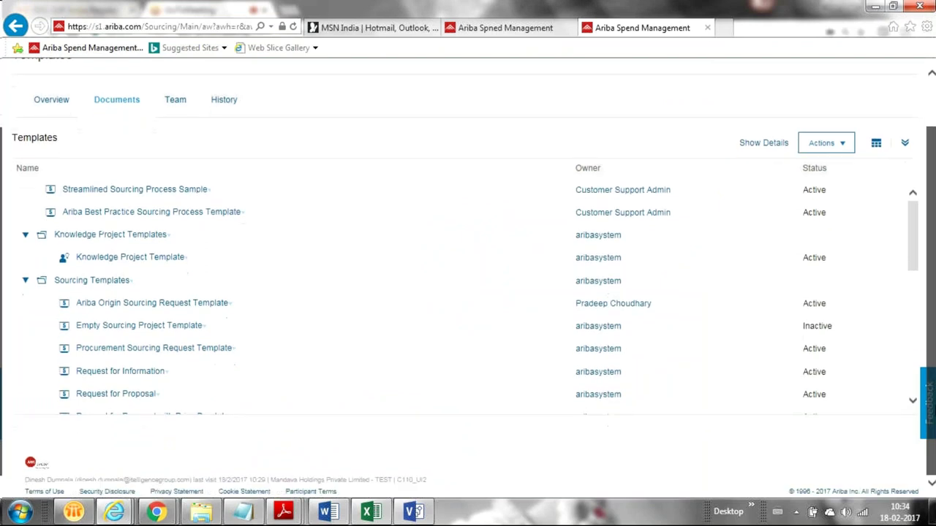
{"action": "scroll", "coordinate": [929, 399], "scroll_direction": "up", "scroll_amount": 1}
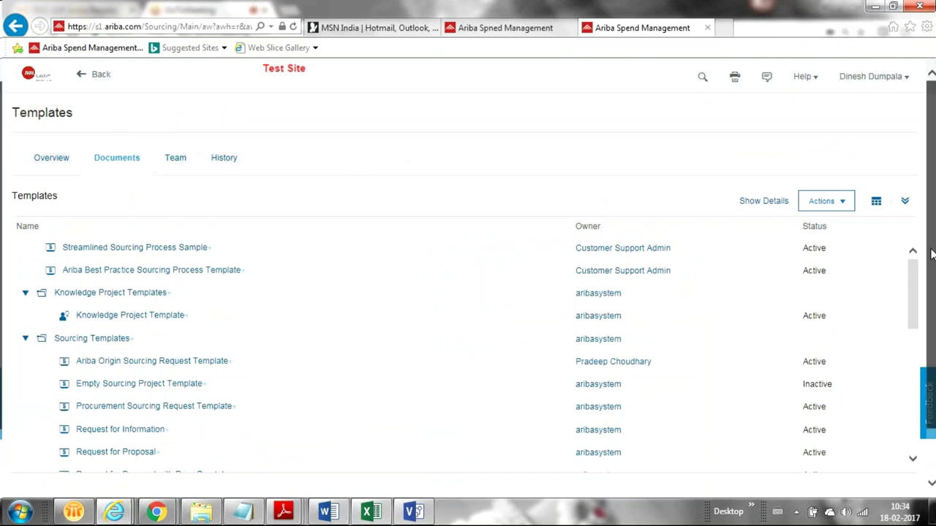
{"action": "left_click_drag", "start_coordinate": [932, 252], "coordinate": [921, 288]}
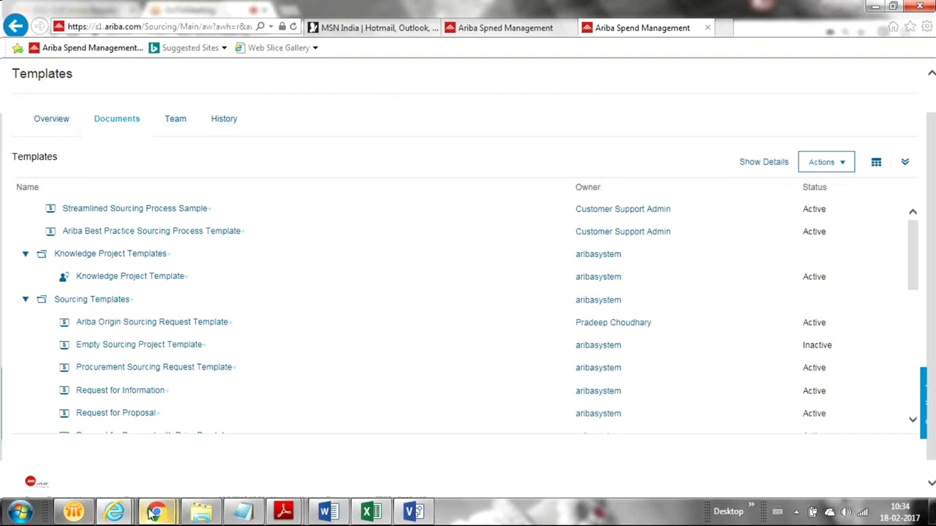
{"action": "mouse_move", "coordinate": [156, 512]}
{"action": "left_click", "coordinate": [84, 439]}
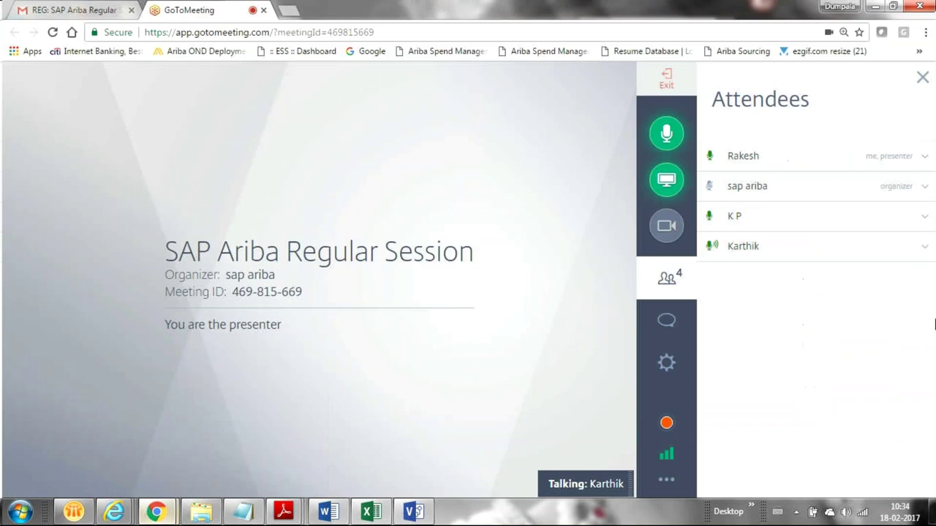
{"action": "mouse_move", "coordinate": [784, 191]}
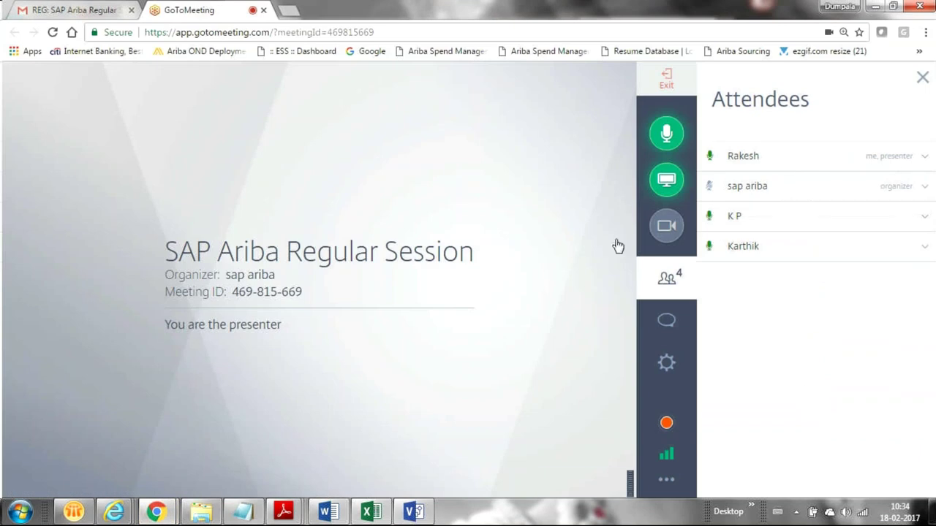
- Check the GoToMeeting chat history, then go back to the meeting's attendee list
{"action": "left_click", "coordinate": [665, 322]}
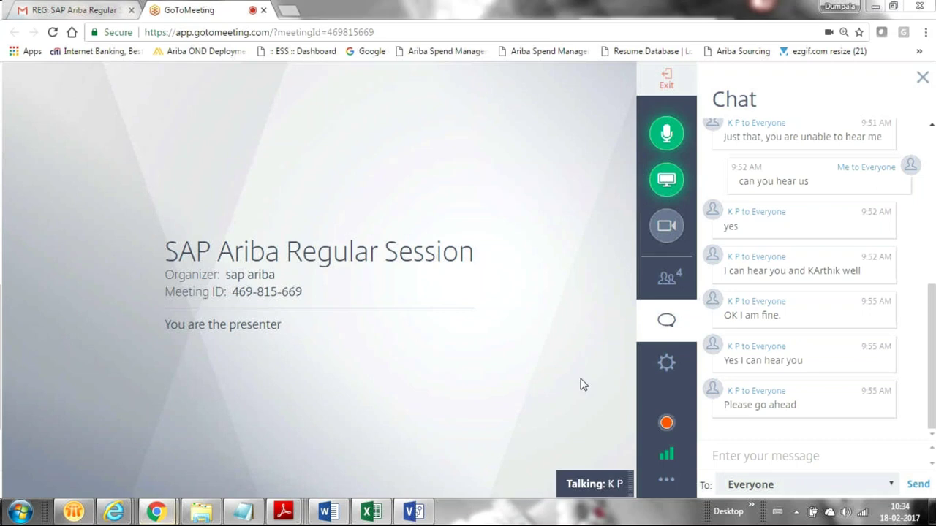
{"action": "left_click", "coordinate": [669, 276]}
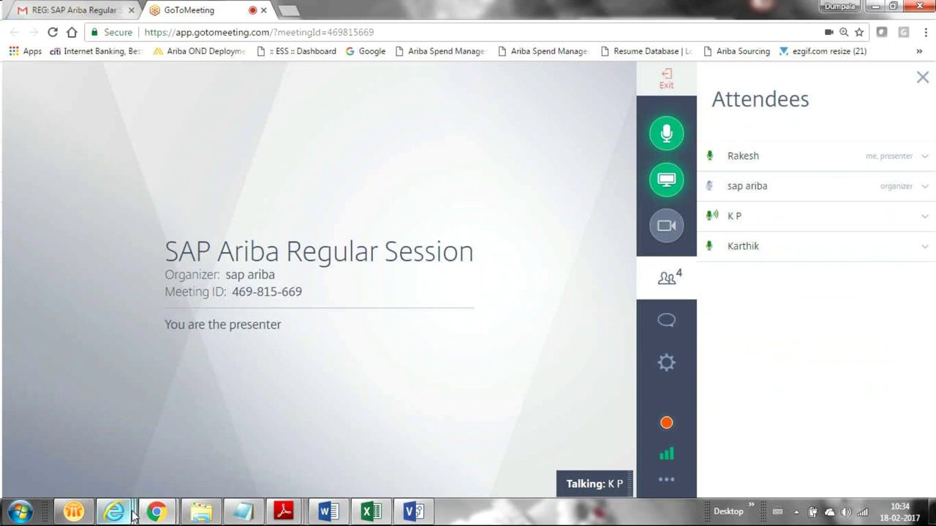
{"action": "mouse_move", "coordinate": [114, 513]}
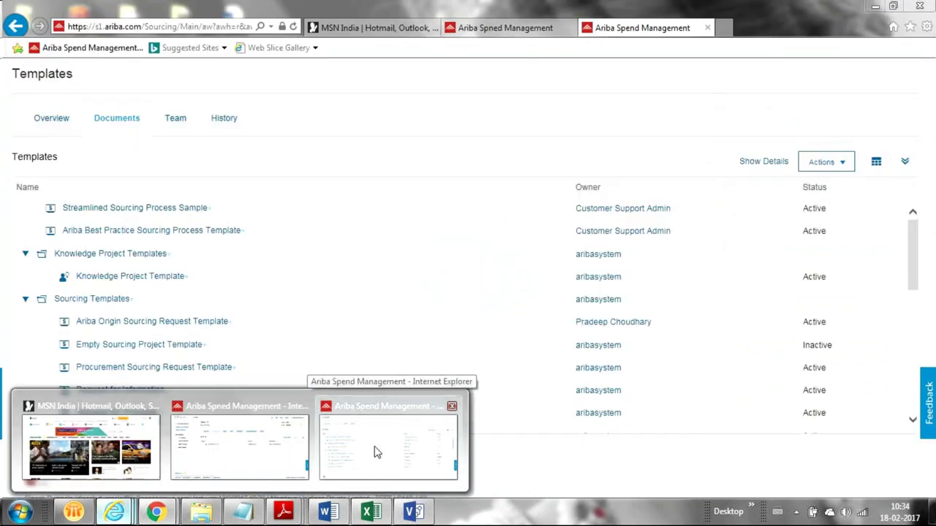
- Scroll through the Ariba sourcing templates list, then return to the GoToMeeting attendee list
{"action": "left_click", "coordinate": [375, 449]}
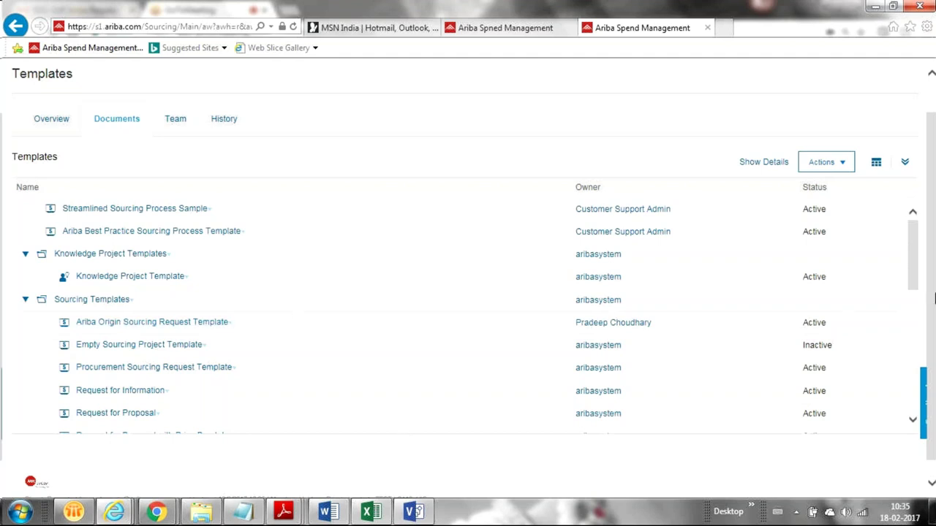
{"action": "left_click_drag", "start_coordinate": [934, 297], "coordinate": [164, 516]}
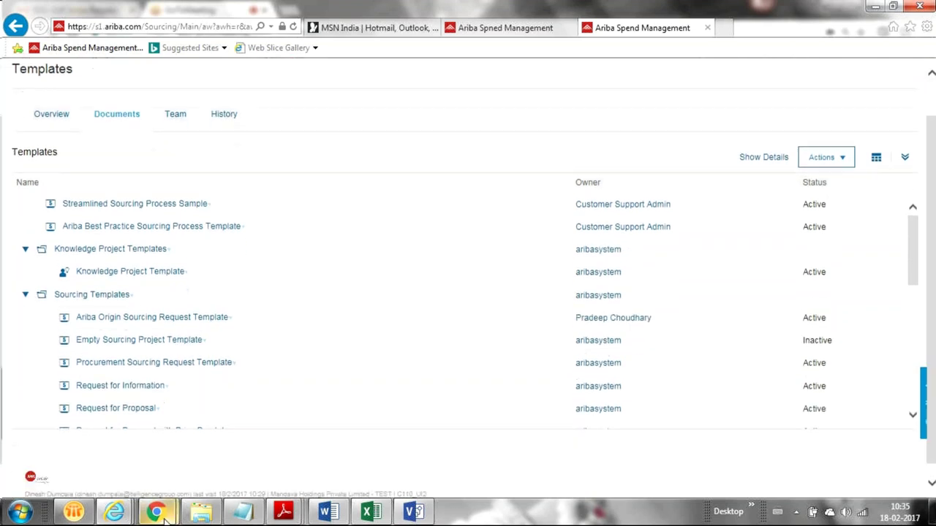
{"action": "mouse_move", "coordinate": [164, 519]}
{"action": "left_click", "coordinate": [84, 448]}
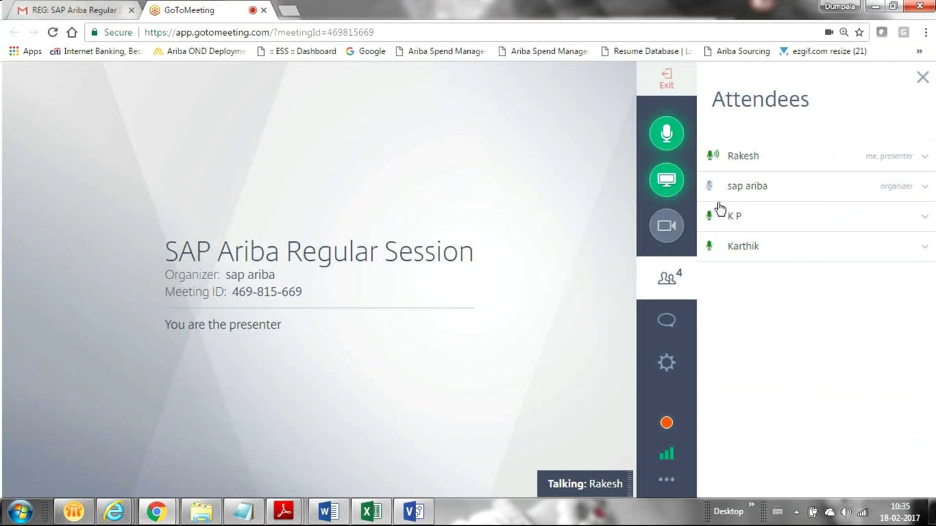
- Privately message the organizer 'i am not able to share my screen' and 'can you please look into this'
{"action": "left_click", "coordinate": [674, 321]}
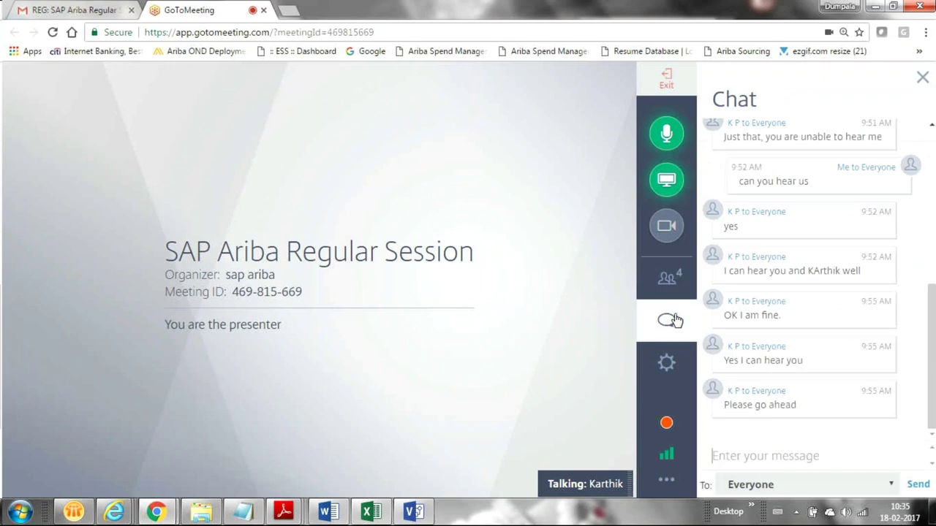
{"action": "left_click", "coordinate": [889, 483]}
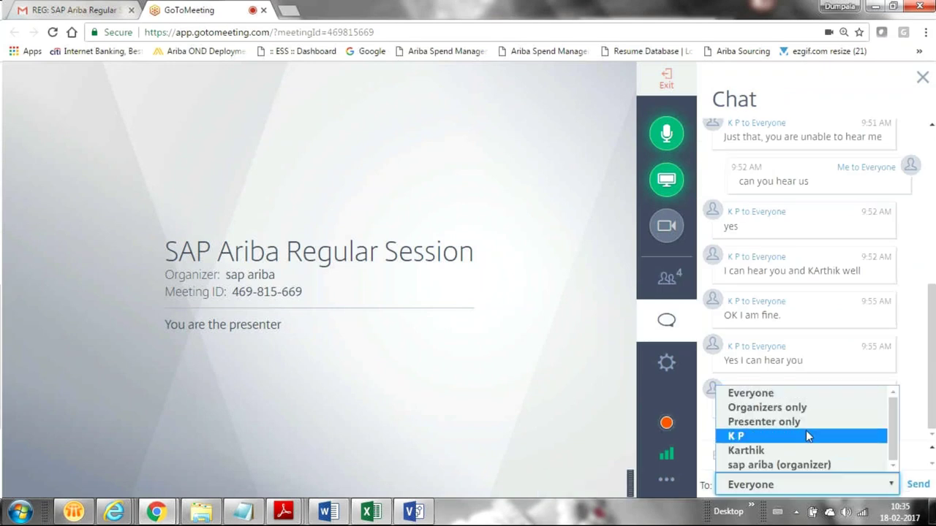
{"action": "left_click", "coordinate": [779, 465]}
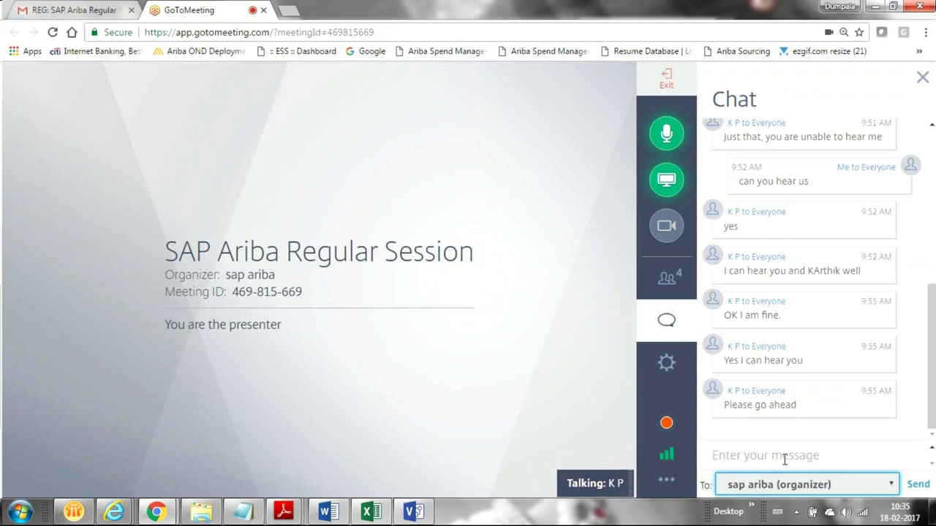
{"action": "left_click", "coordinate": [782, 456]}
{"action": "type", "text": "i am not able to shar"}
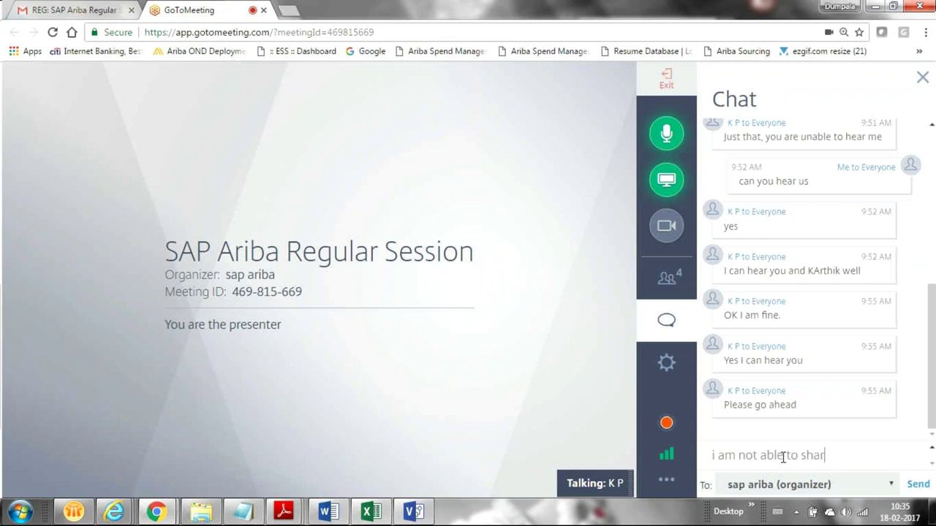
{"action": "type", "text": "e my screen"}
{"action": "key", "text": "Return"}
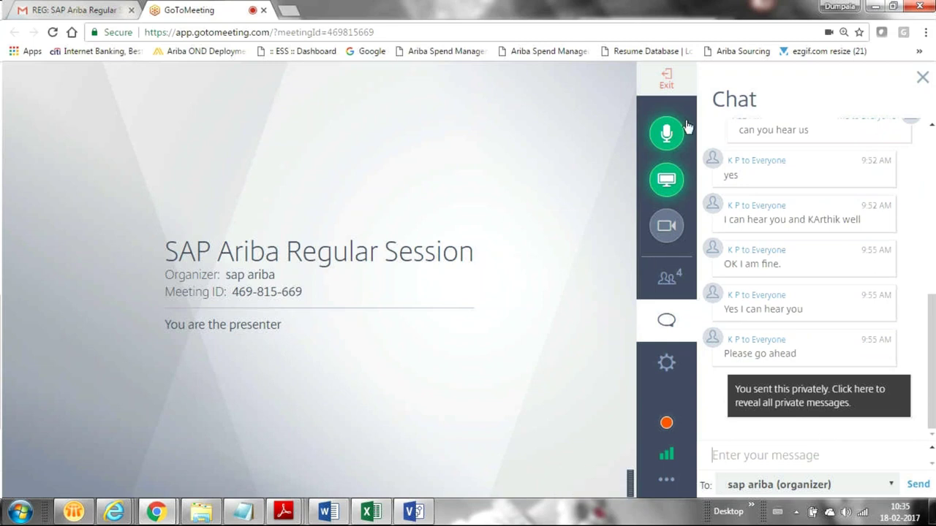
{"action": "type", "text": "c"}
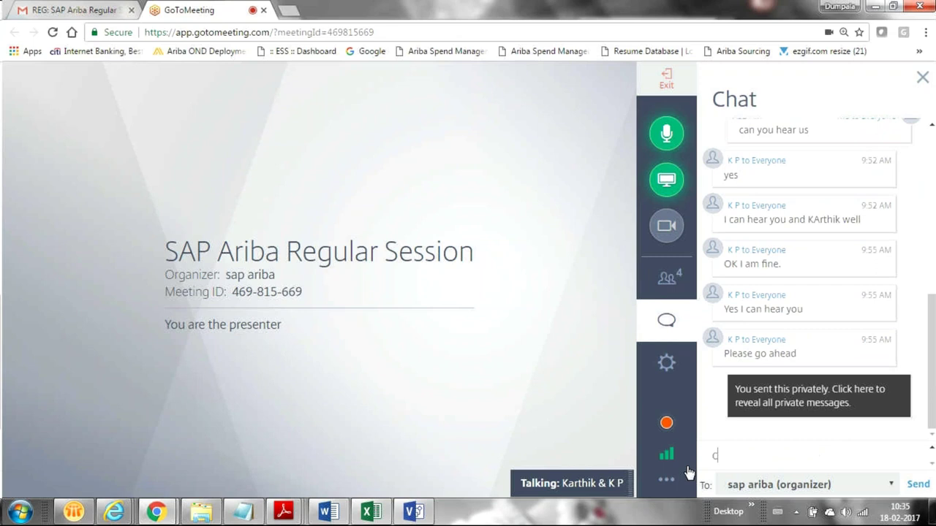
{"action": "type", "text": "an you "}
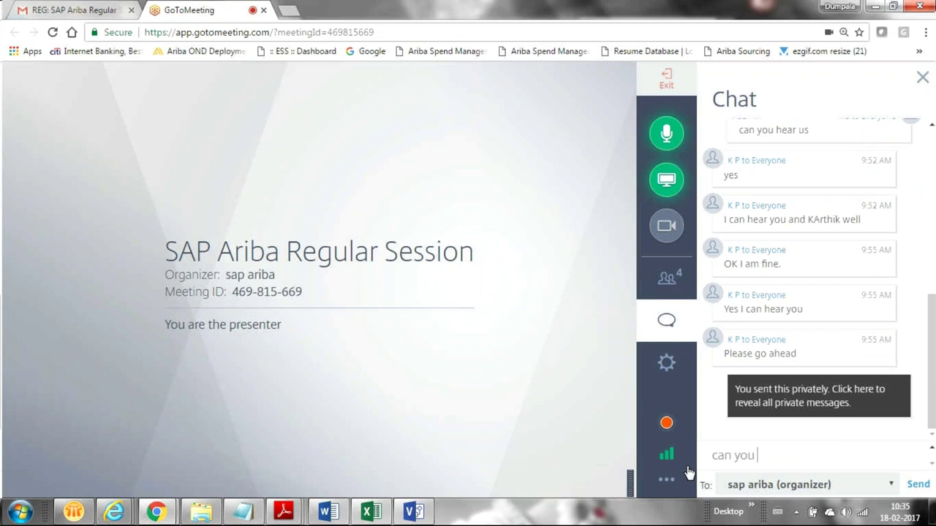
{"action": "type", "text": "please loo"}
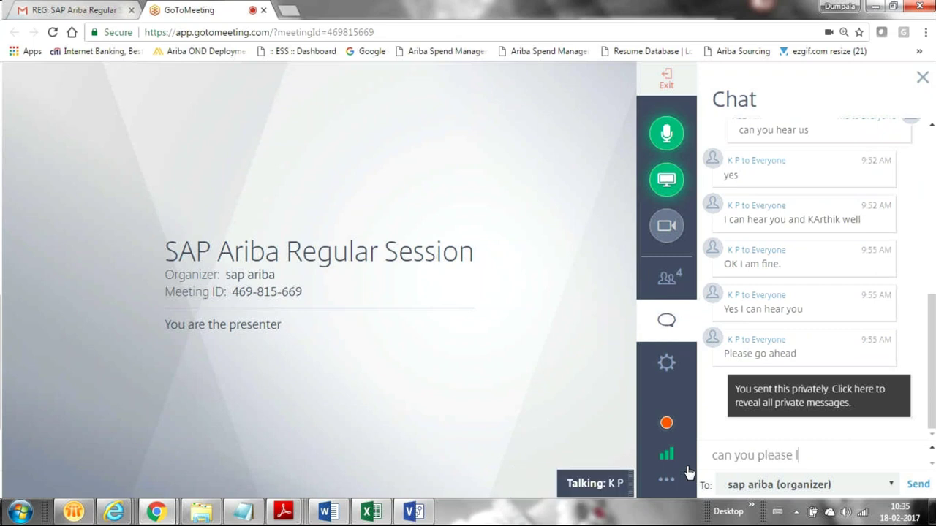
{"action": "type", "text": "k into this"}
{"action": "key", "text": "Return"}
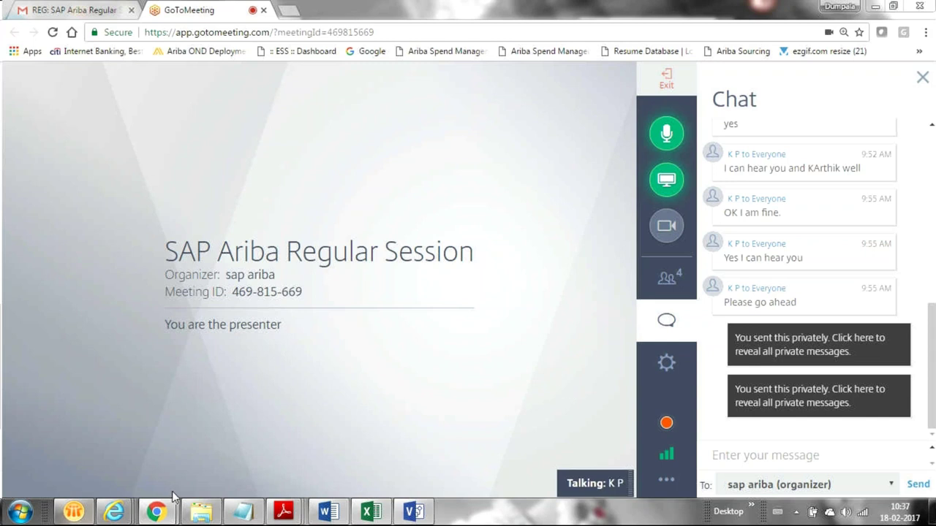
{"action": "mouse_move", "coordinate": [152, 515]}
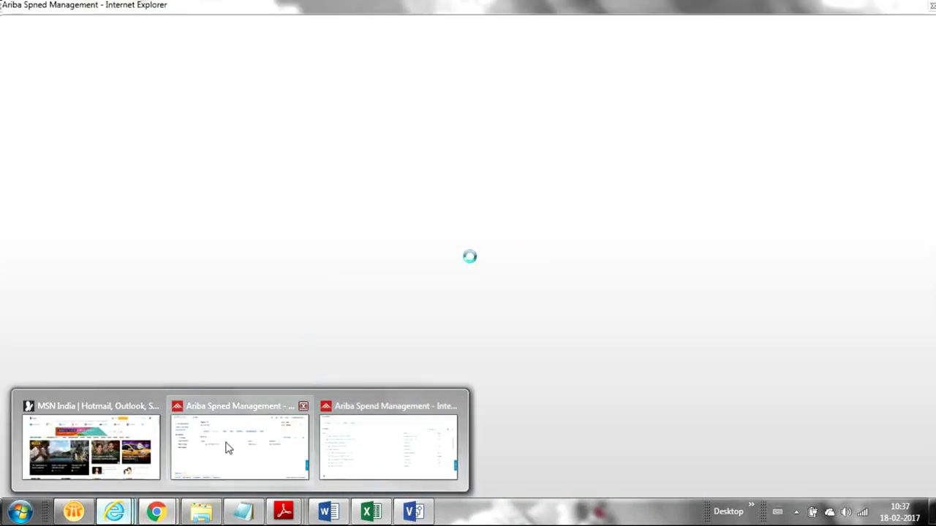
- View the Demo 18 project's Overview properties, switching between it and the templates window
{"action": "left_click", "coordinate": [227, 447]}
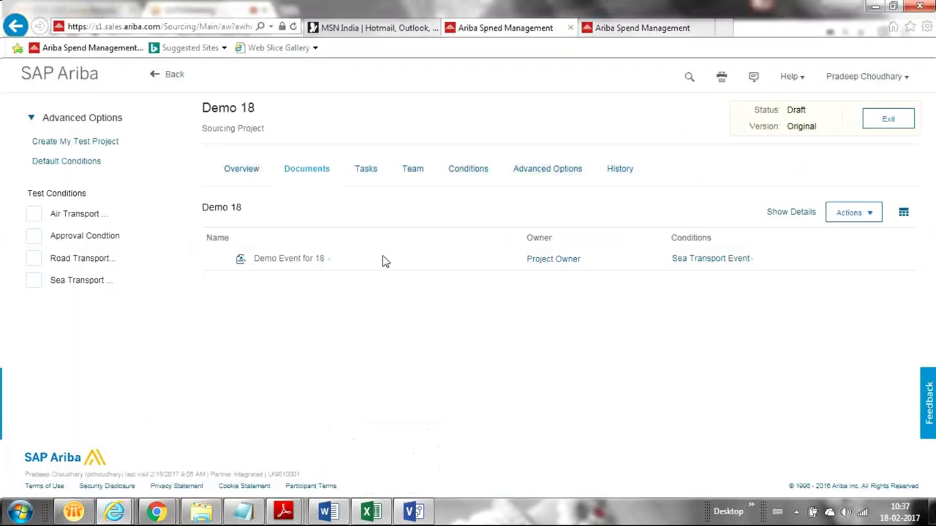
{"action": "left_click", "coordinate": [227, 175]}
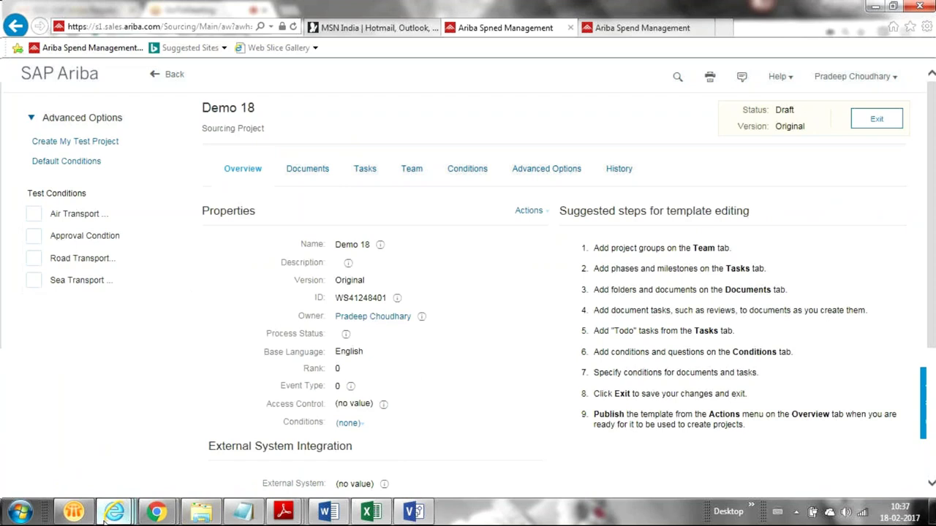
{"action": "mouse_move", "coordinate": [114, 512]}
{"action": "left_click", "coordinate": [376, 426]}
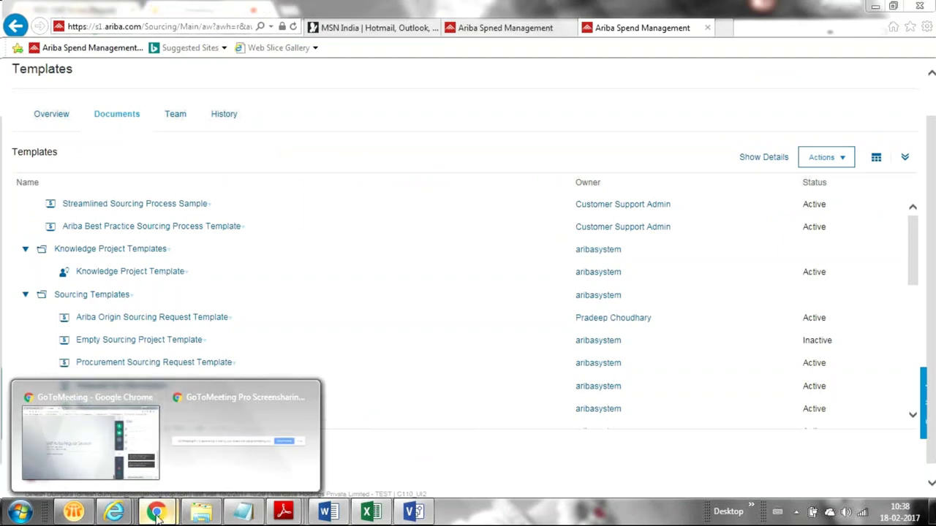
{"action": "mouse_move", "coordinate": [128, 512]}
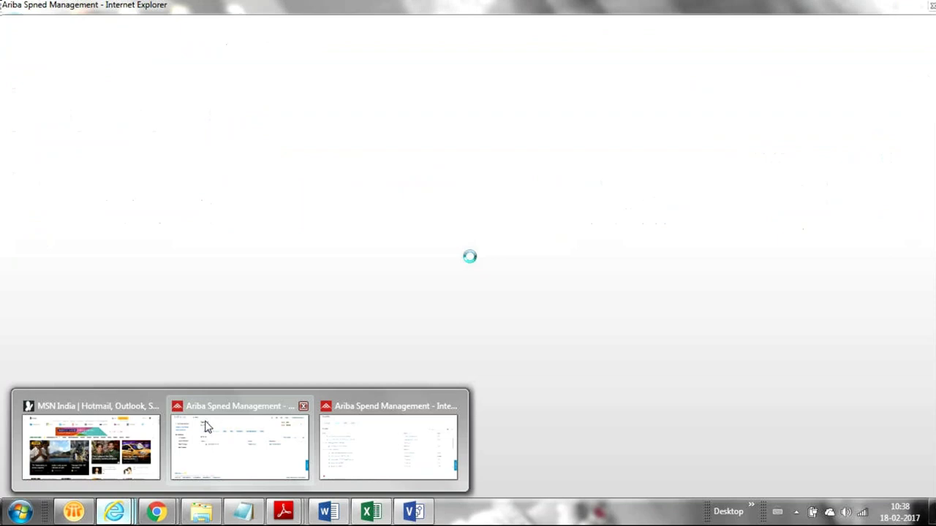
{"action": "left_click", "coordinate": [207, 427]}
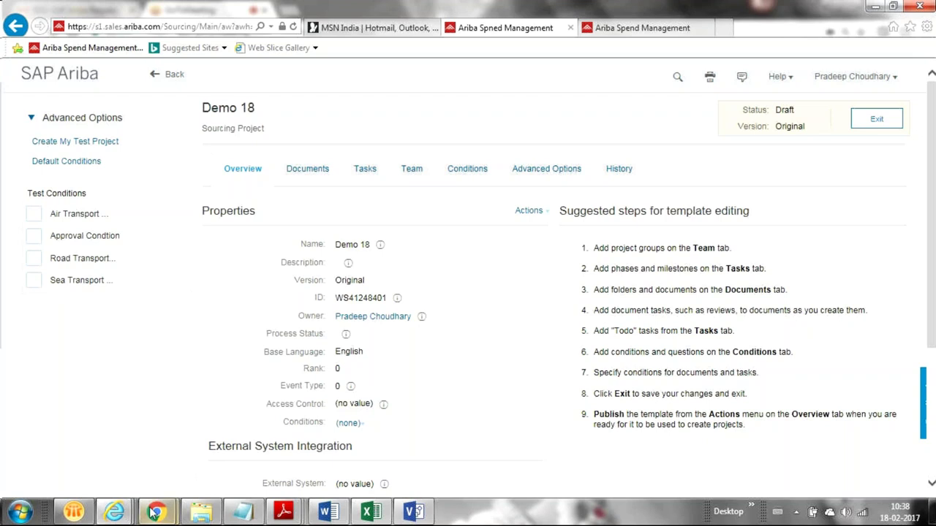
- Switch to the Ariba templates window again, then return to the GoToMeeting chat
{"action": "mouse_move", "coordinate": [125, 516]}
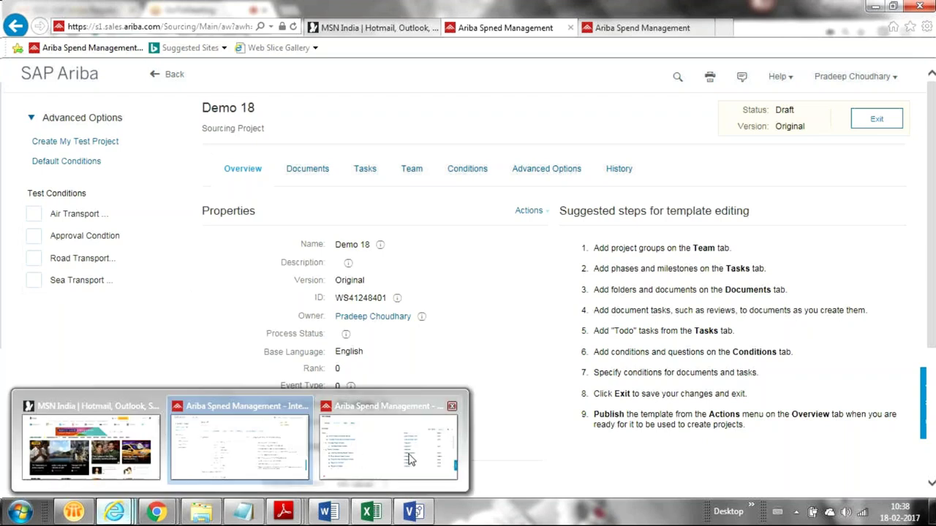
{"action": "left_click", "coordinate": [366, 454]}
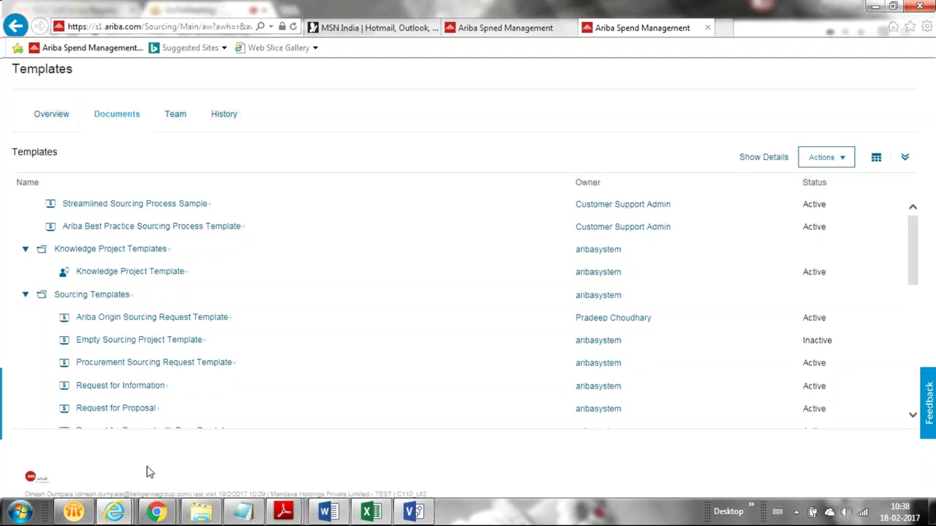
{"action": "mouse_move", "coordinate": [156, 512]}
{"action": "left_click", "coordinate": [87, 439]}
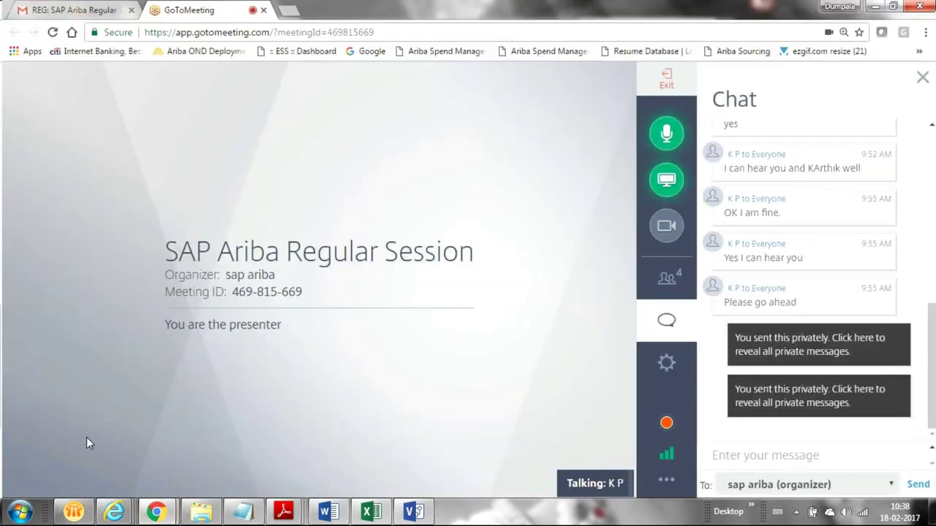
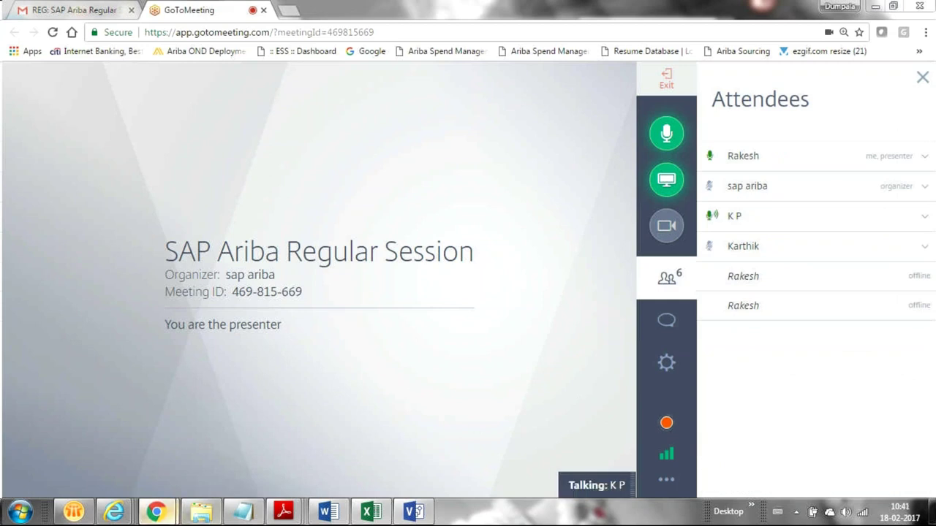
- Bring the Ariba Spend Management window with the sourcing templates list to the front
{"action": "mouse_move", "coordinate": [156, 512]}
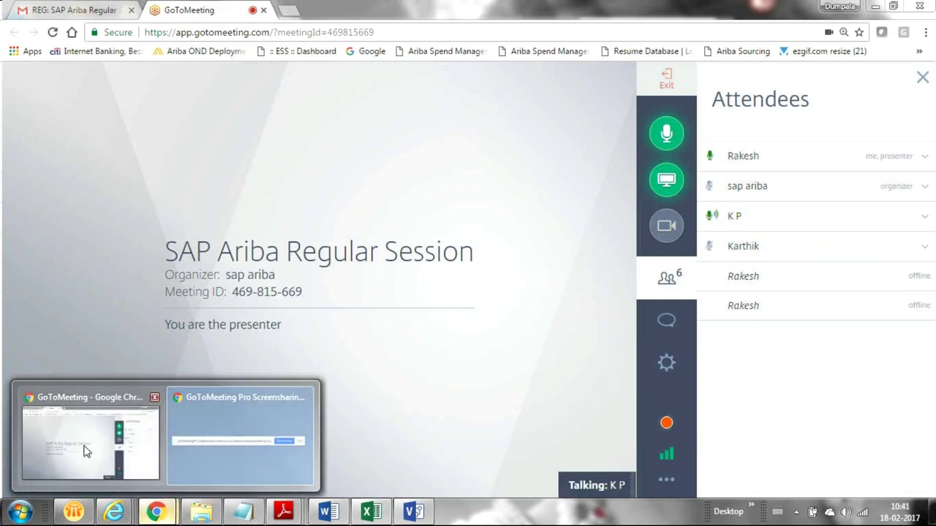
{"action": "mouse_move", "coordinate": [114, 512]}
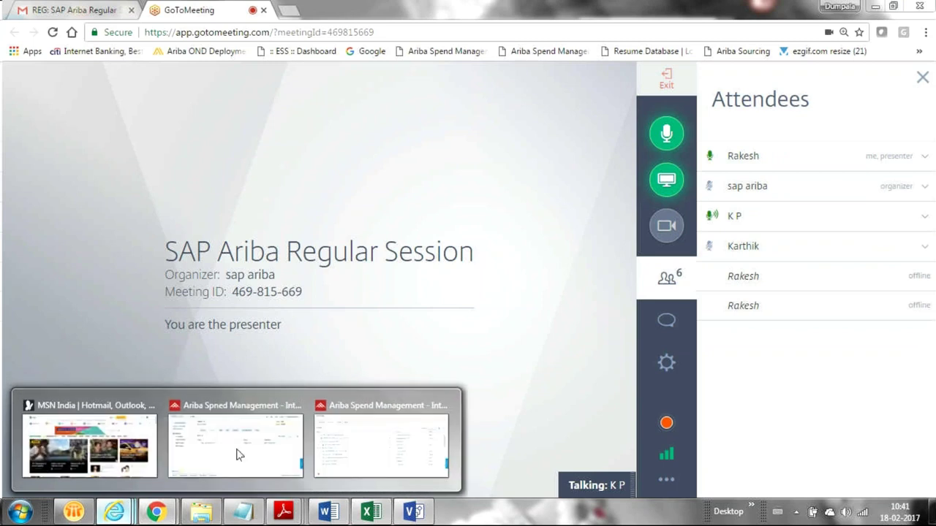
{"action": "left_click", "coordinate": [369, 462]}
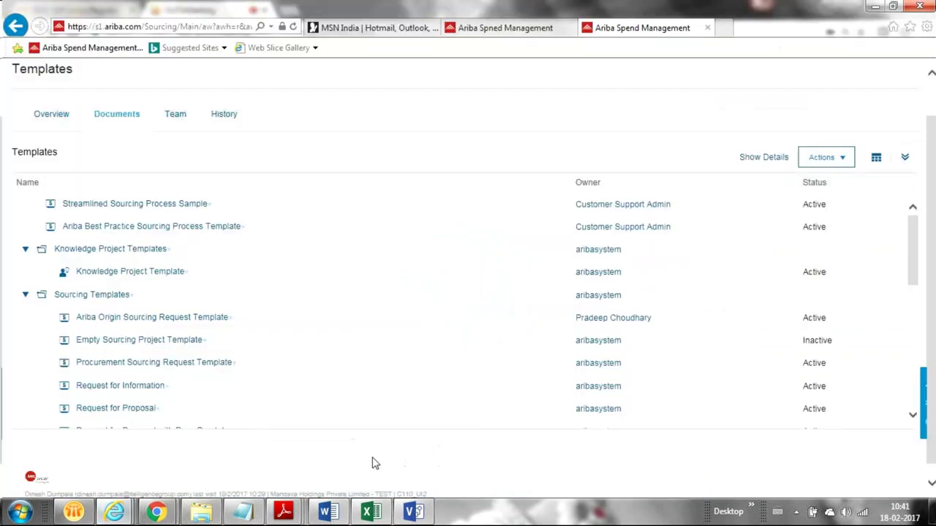
- Show the Demo 18 sourcing project page in Ariba, then switch back to the GoToMeeting session
{"action": "left_click", "coordinate": [490, 29]}
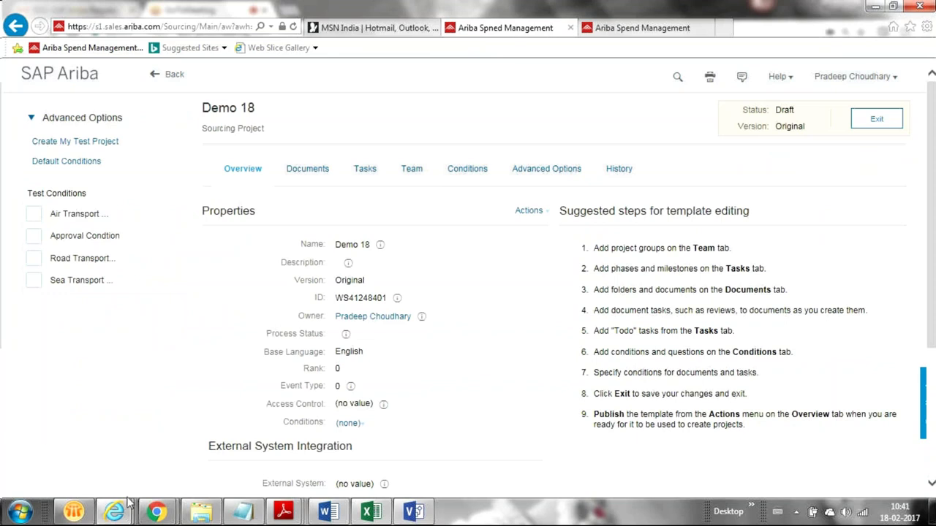
{"action": "mouse_move", "coordinate": [117, 514]}
{"action": "mouse_move", "coordinate": [413, 512]}
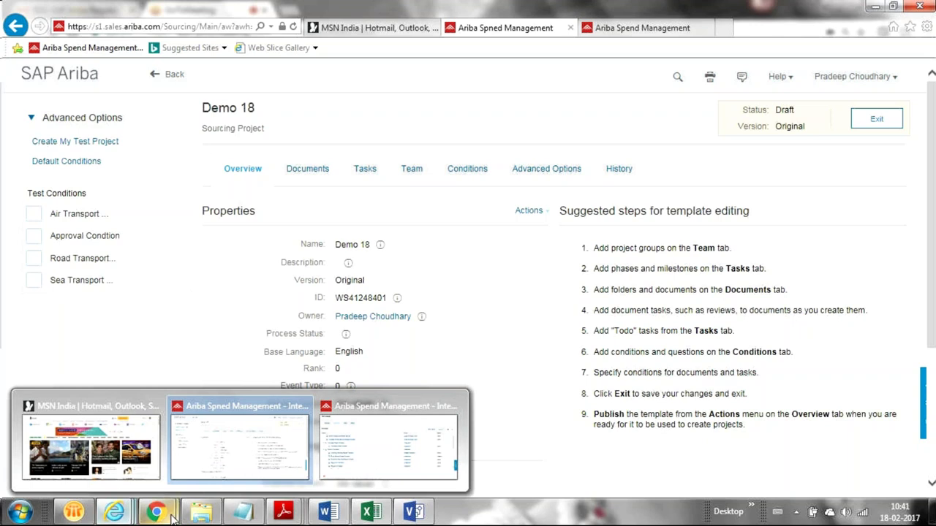
{"action": "mouse_move", "coordinate": [156, 511]}
{"action": "left_click", "coordinate": [106, 450]}
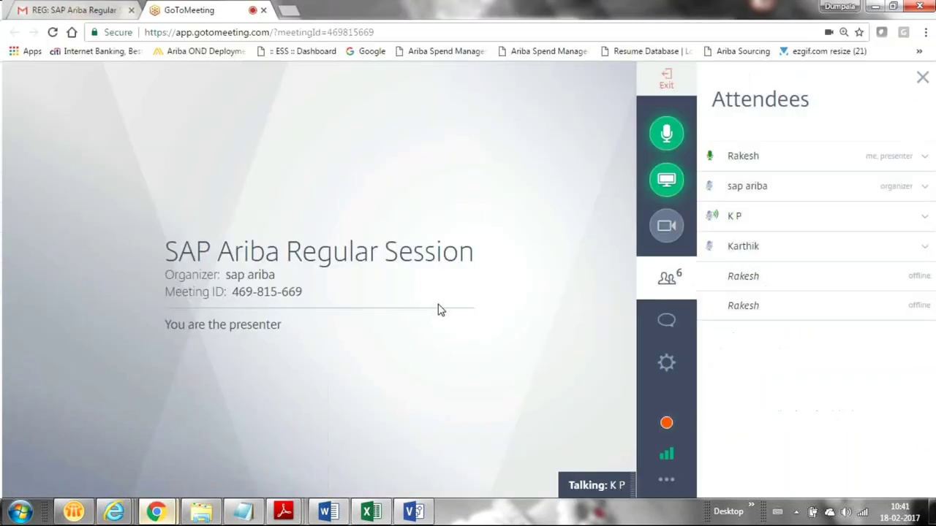
- Mute the presenter's microphone with the green button in the GoToMeeting control panel
{"action": "left_click", "coordinate": [665, 137]}
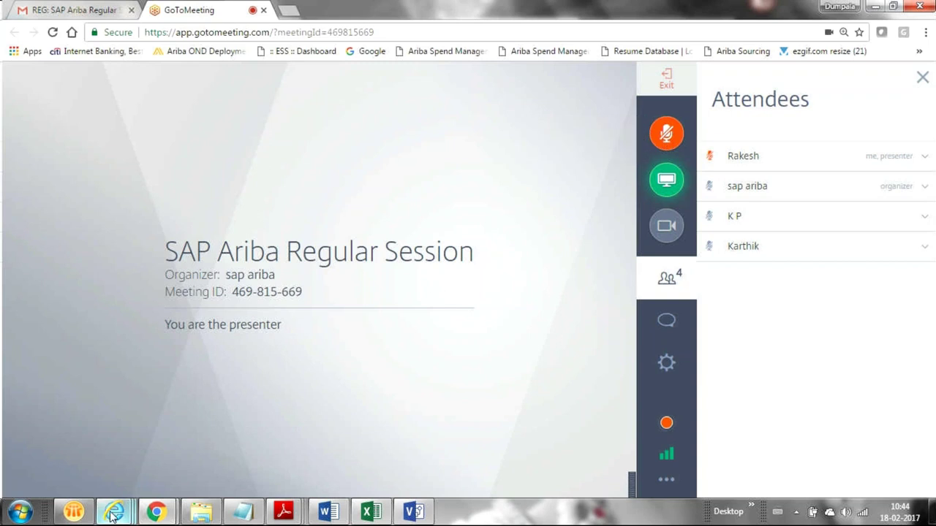
{"action": "mouse_move", "coordinate": [111, 517]}
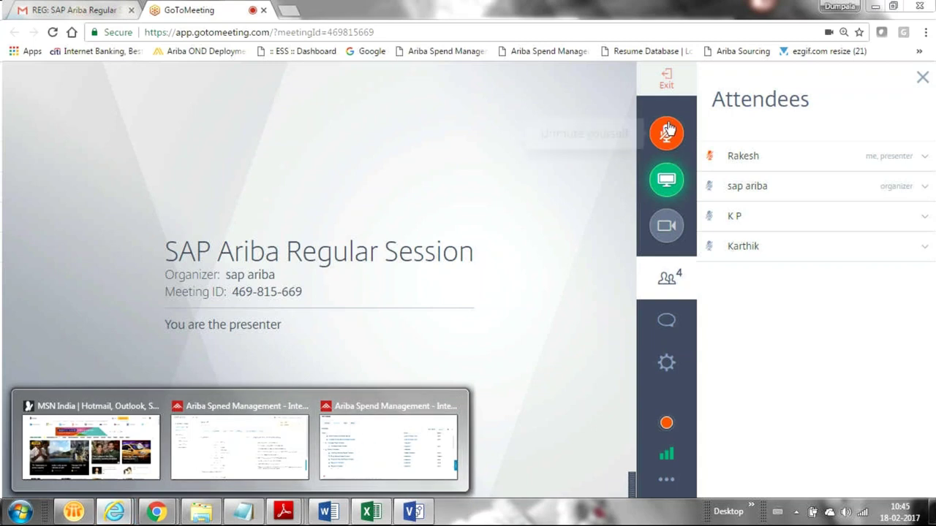
{"action": "left_click", "coordinate": [667, 135]}
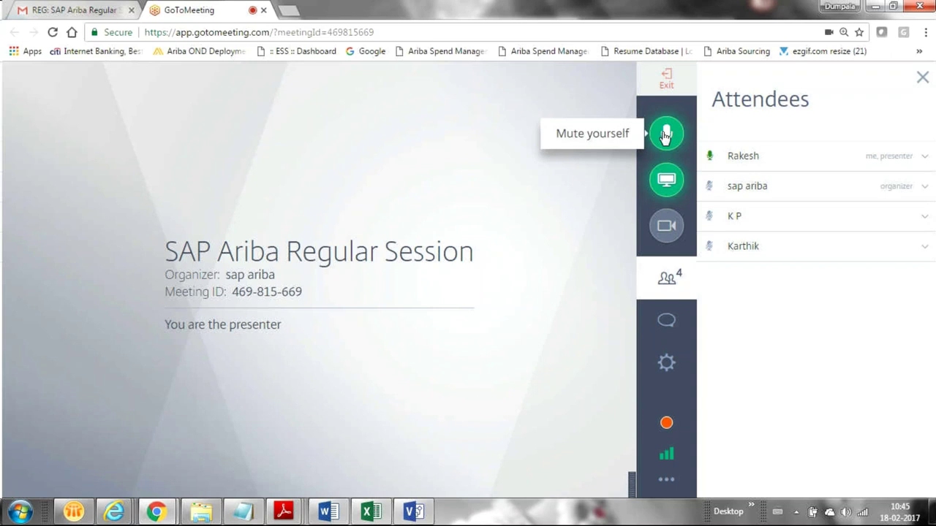
{"action": "left_click", "coordinate": [665, 135]}
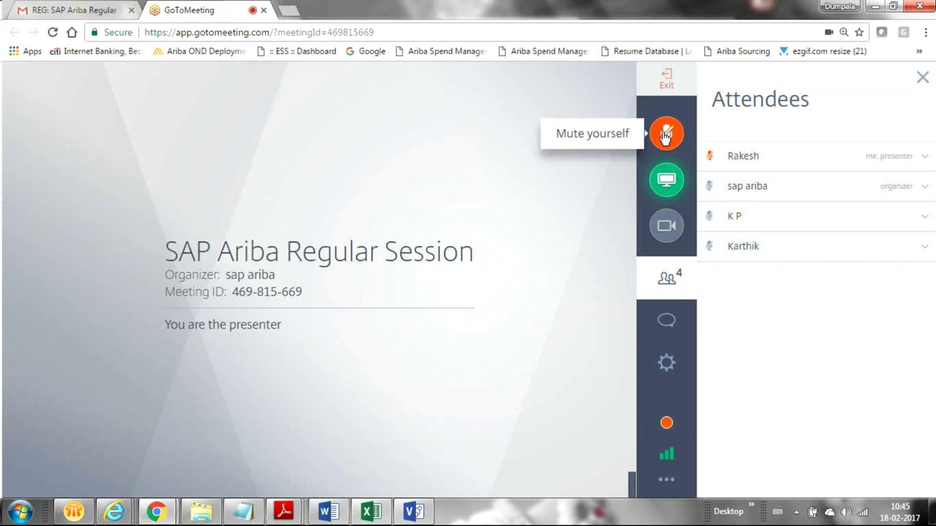
{"action": "left_click", "coordinate": [665, 135]}
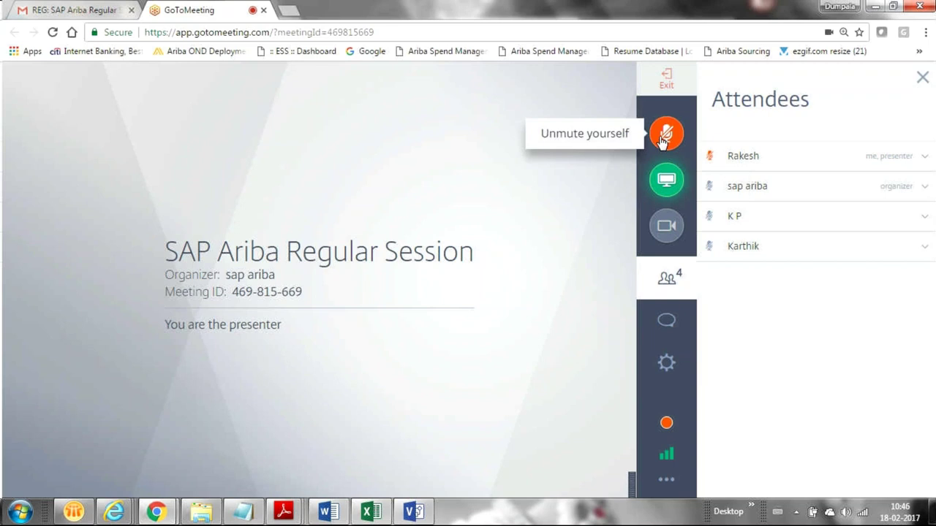
{"action": "left_click", "coordinate": [663, 139]}
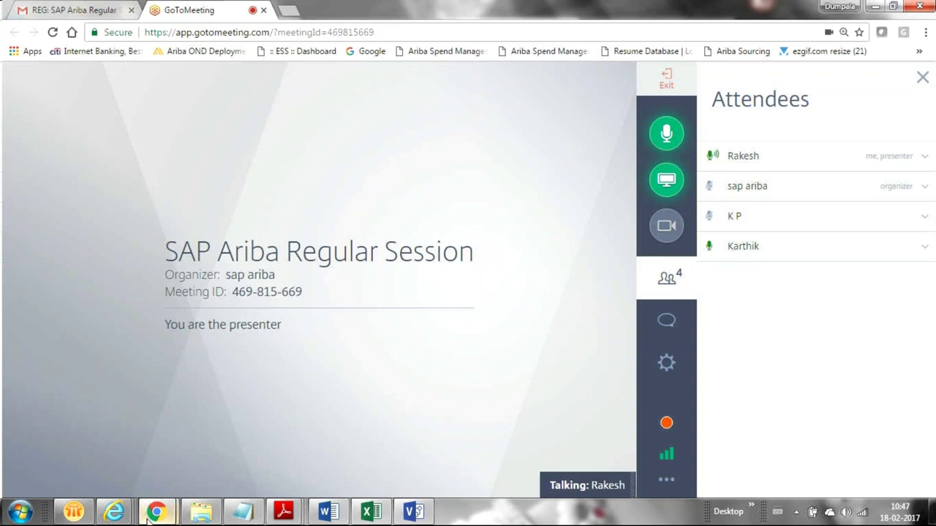
{"action": "mouse_move", "coordinate": [114, 517]}
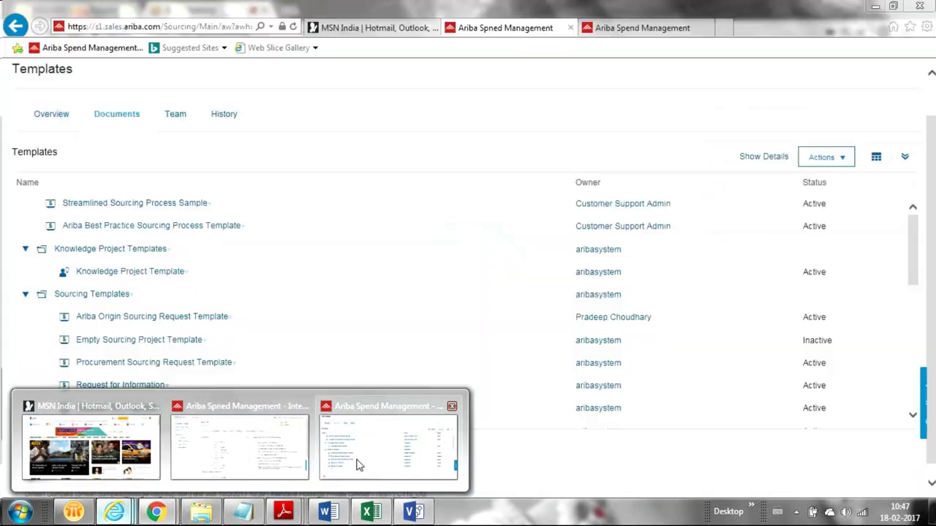
{"action": "left_click", "coordinate": [359, 465]}
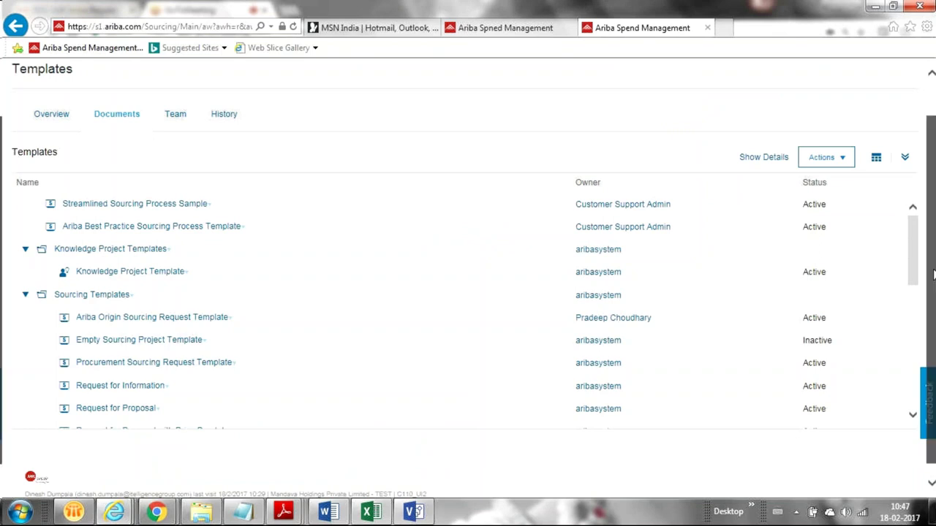
- Open the Ariba Origin Sourcing Request Template through its Action menu in the templates list
{"action": "scroll", "coordinate": [931, 268], "scroll_direction": "up", "scroll_amount": 1}
{"action": "scroll", "coordinate": [931, 264], "scroll_direction": "up", "scroll_amount": 1}
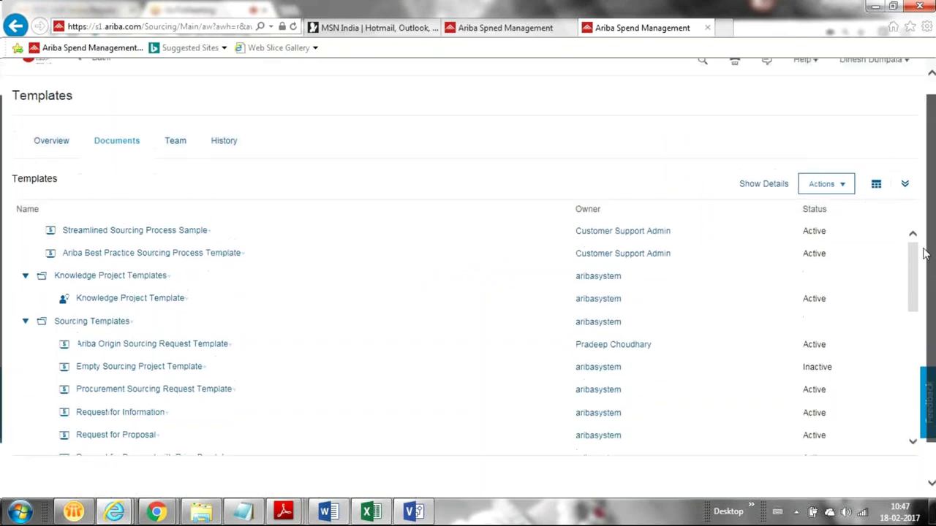
{"action": "scroll", "coordinate": [925, 265], "scroll_direction": "down", "scroll_amount": 1}
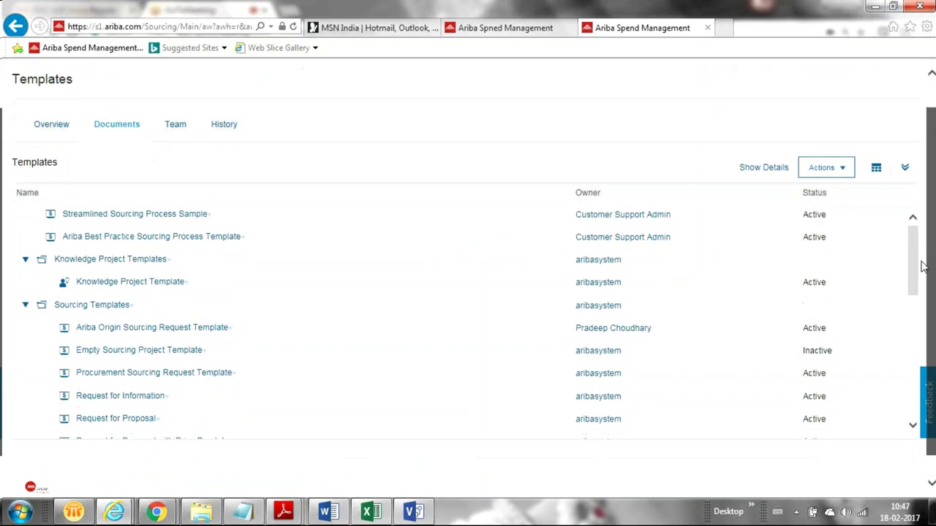
{"action": "left_click", "coordinate": [183, 329]}
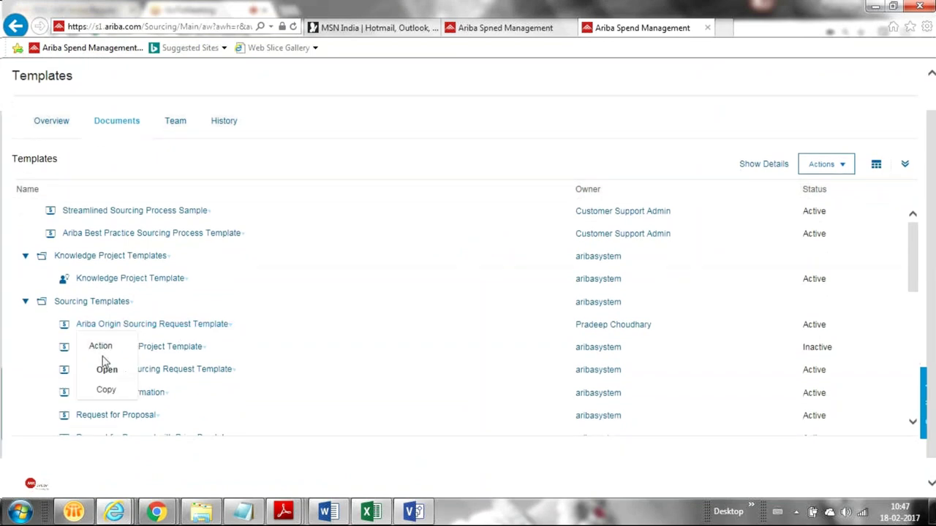
{"action": "left_click", "coordinate": [108, 371]}
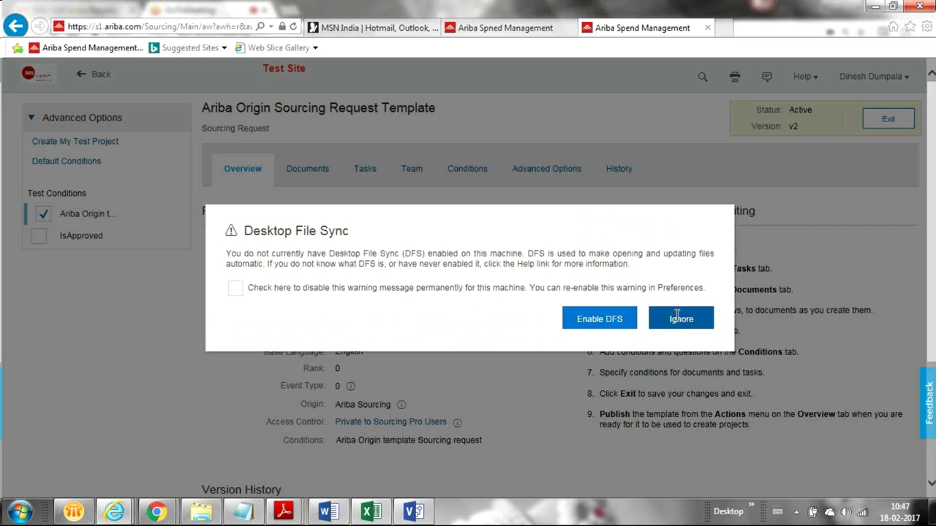
- Ignore the Desktop File Sync warning and show the template's Conditions tab
{"action": "left_click", "coordinate": [678, 320]}
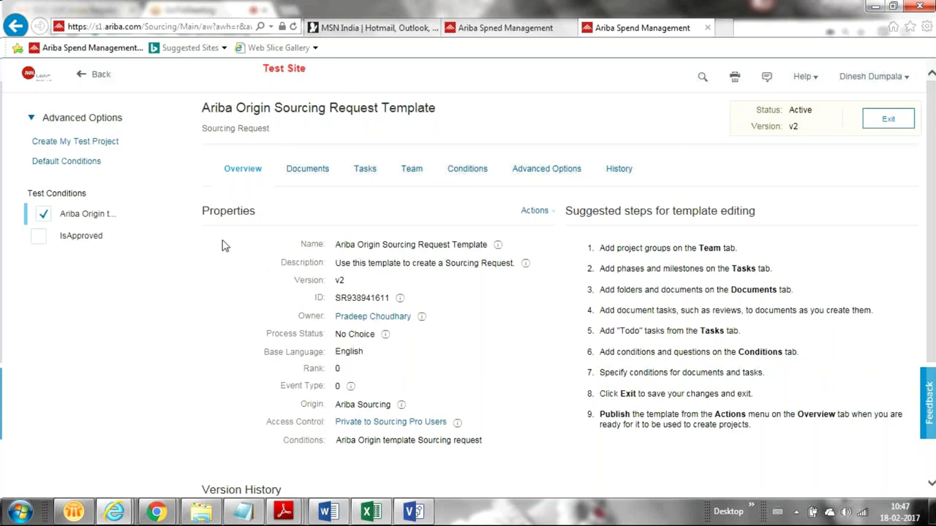
{"action": "left_click", "coordinate": [463, 171]}
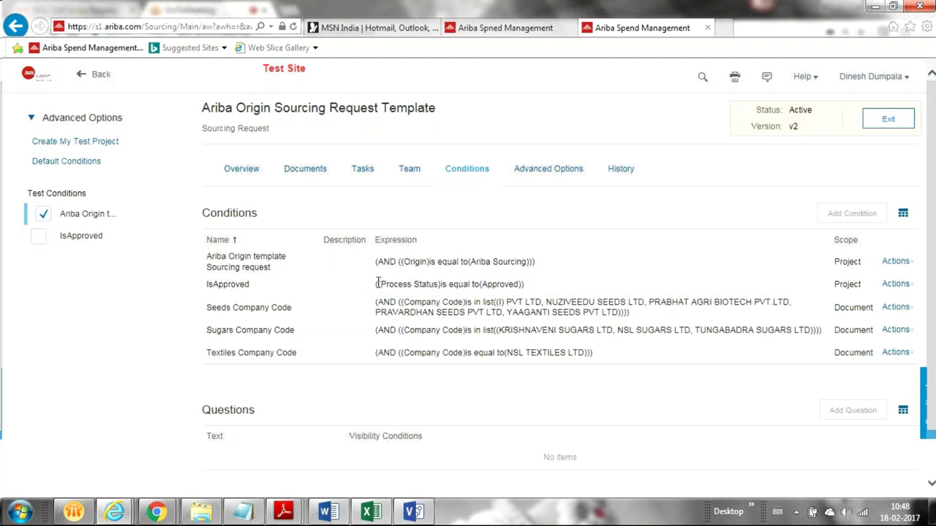
- Cycle through the template's Tasks, Documents, Conditions and Overview tabs, ending on Tasks
{"action": "left_click", "coordinate": [360, 169]}
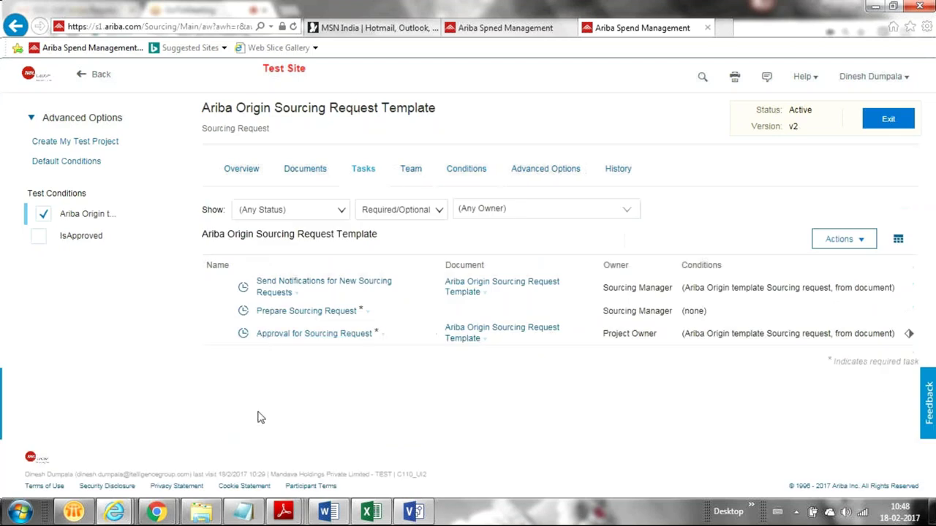
{"action": "mouse_move", "coordinate": [264, 342]}
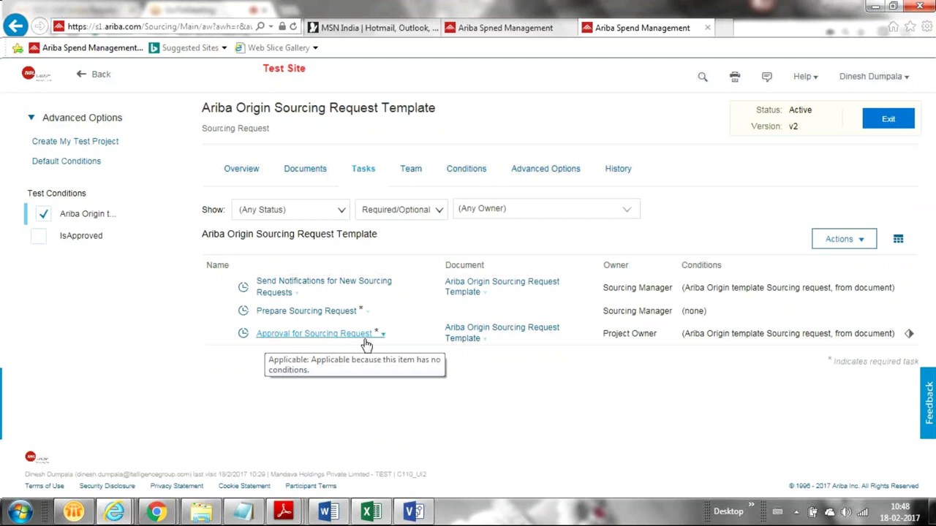
{"action": "left_click", "coordinate": [300, 176]}
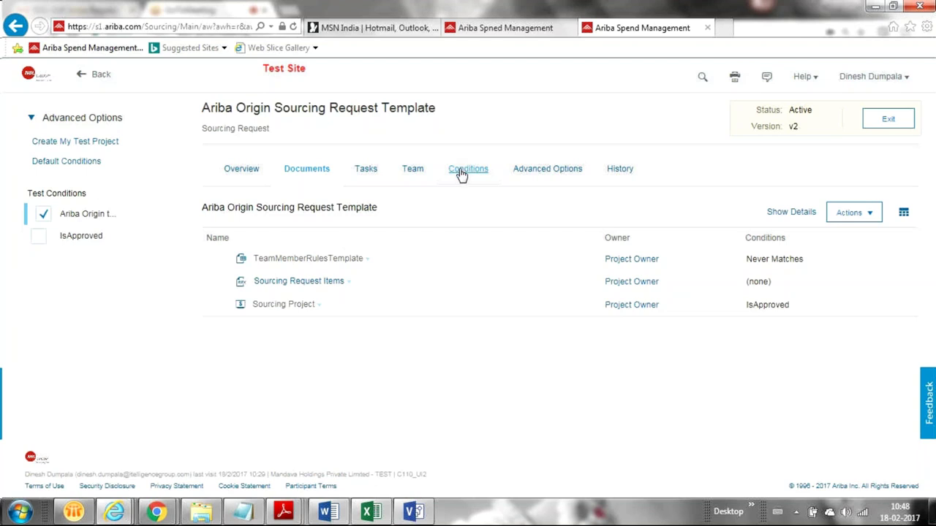
{"action": "left_click", "coordinate": [462, 172]}
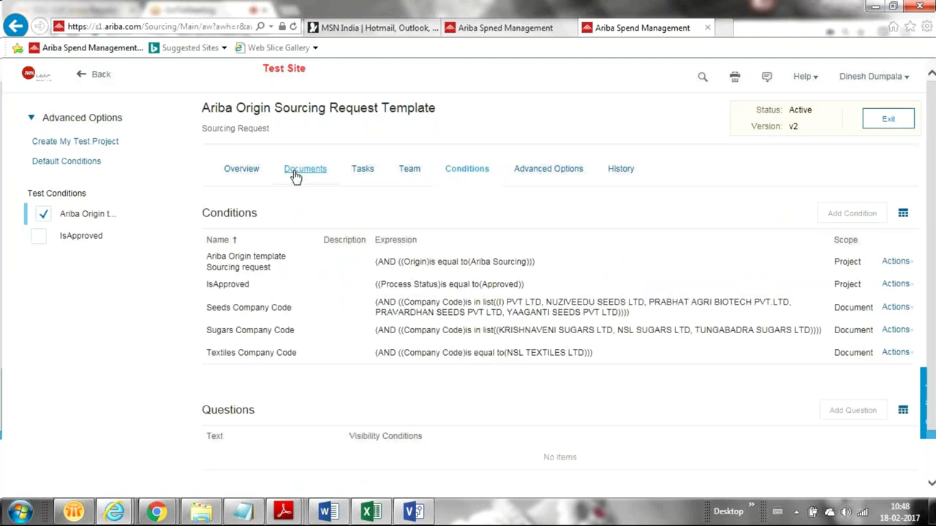
{"action": "left_click", "coordinate": [294, 174]}
{"action": "mouse_move", "coordinate": [276, 313]}
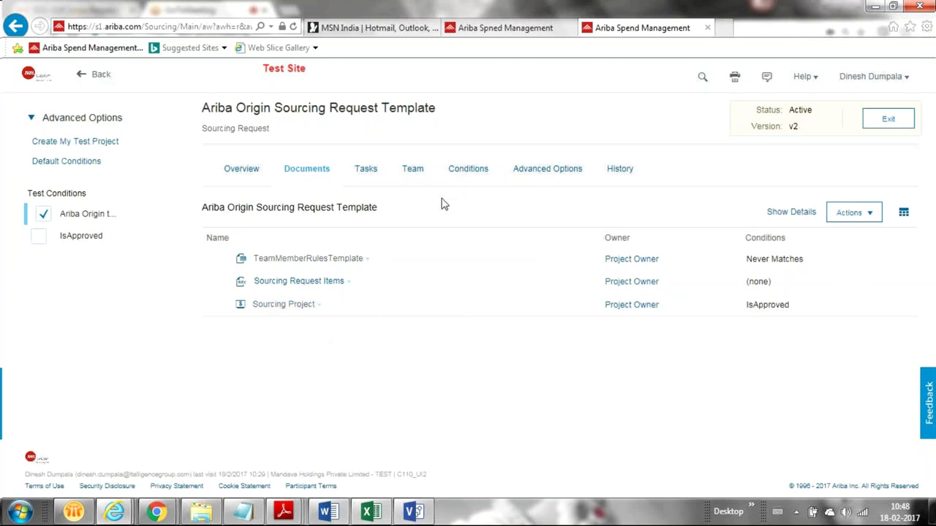
{"action": "left_click", "coordinate": [448, 171]}
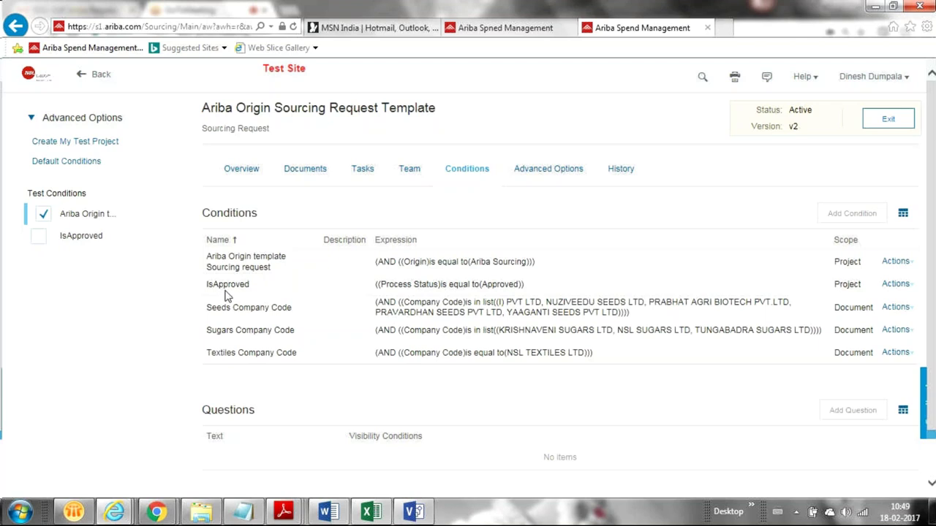
{"action": "left_click", "coordinate": [243, 170]}
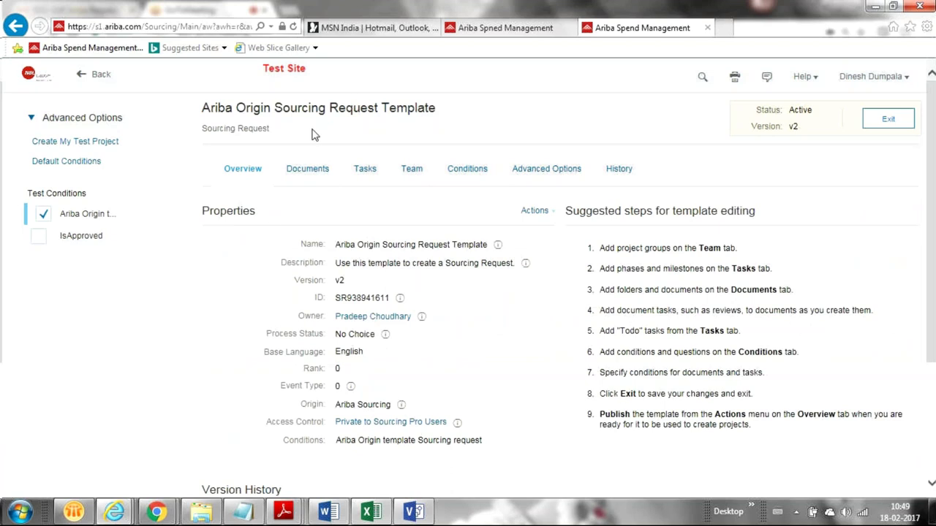
{"action": "left_click", "coordinate": [307, 171]}
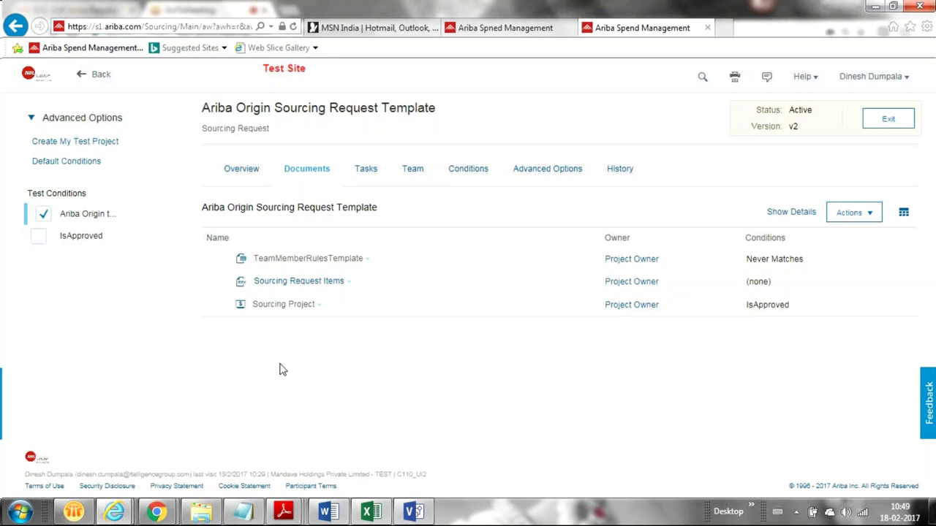
{"action": "left_click", "coordinate": [368, 176]}
- View the IsApproved condition's details (Process Status equals Approved), then close them
{"action": "mouse_move", "coordinate": [265, 310]}
{"action": "left_click", "coordinate": [482, 173]}
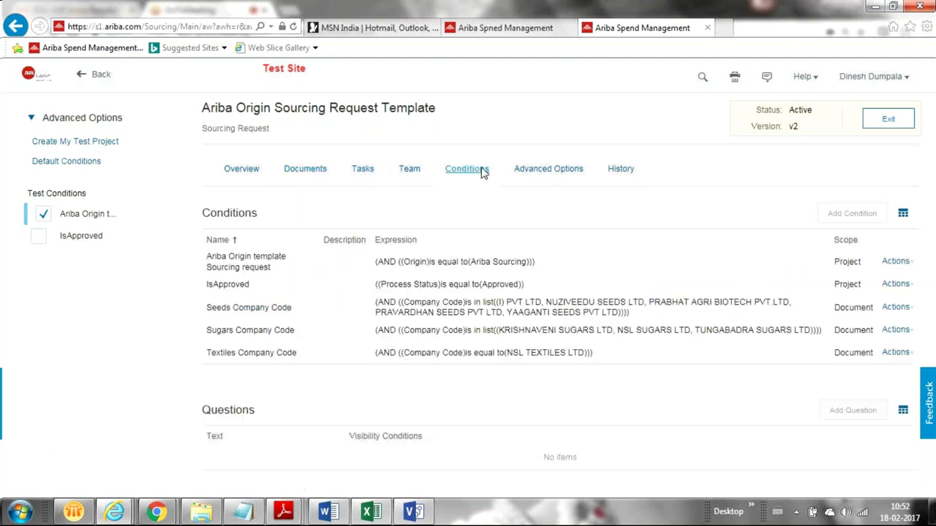
{"action": "left_click", "coordinate": [897, 285]}
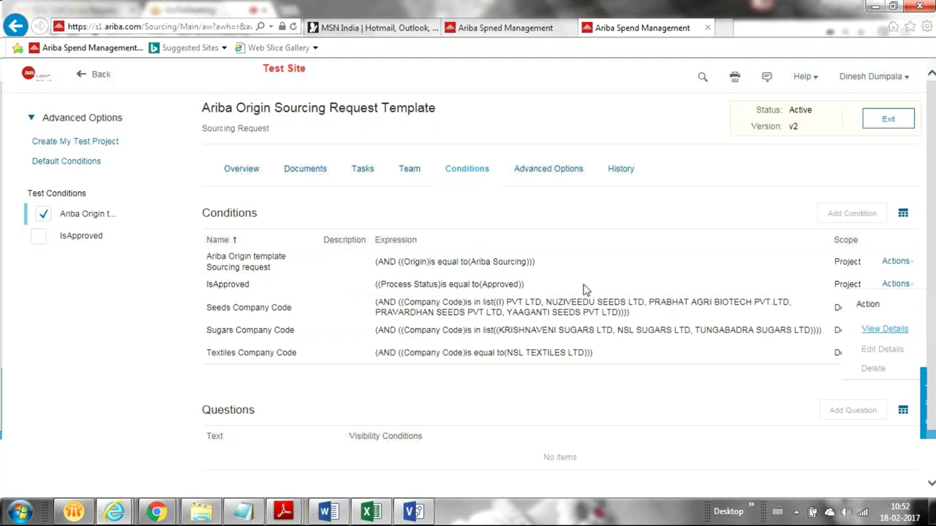
{"action": "left_click", "coordinate": [883, 330]}
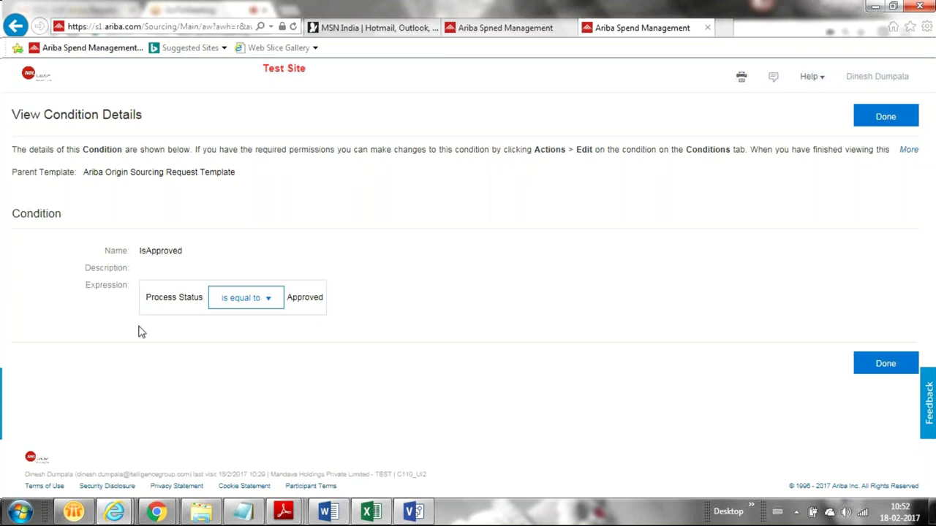
{"action": "left_click", "coordinate": [875, 370]}
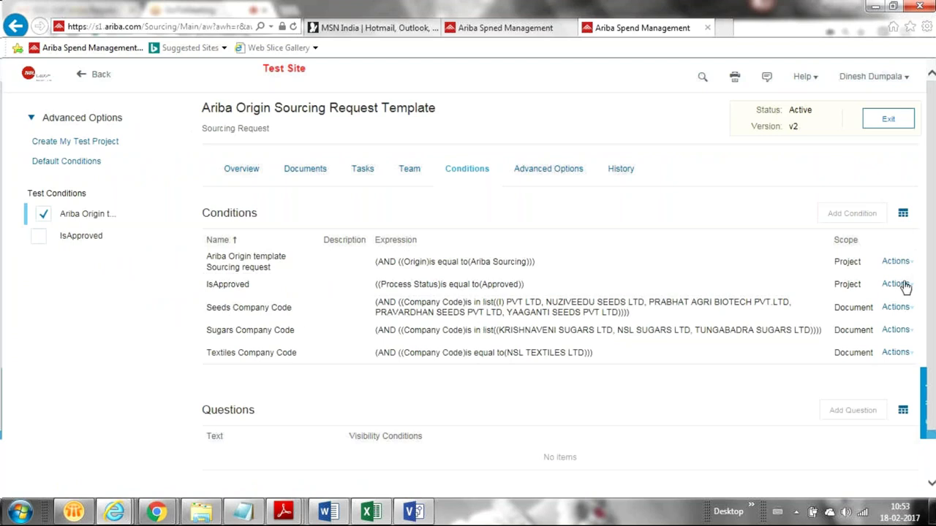
- View the Seeds Company Code condition's details, then close them
{"action": "left_click", "coordinate": [897, 308]}
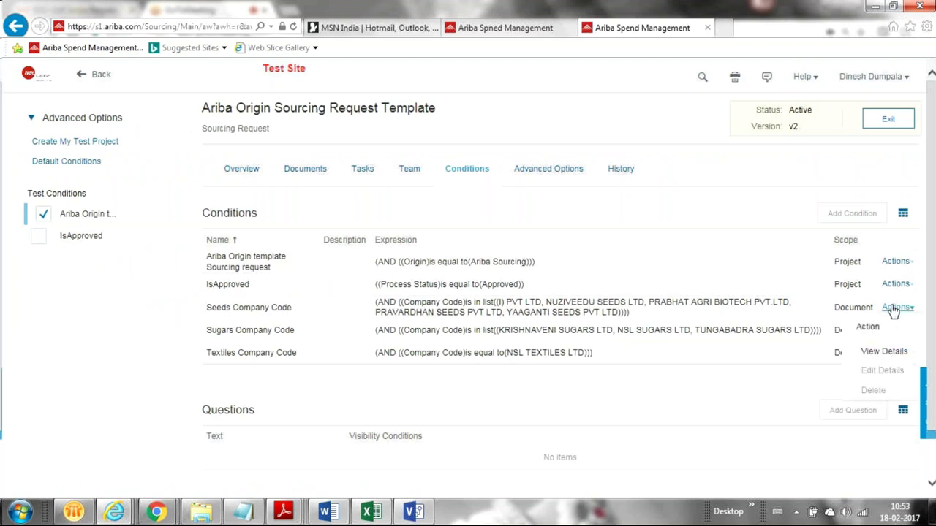
{"action": "left_click", "coordinate": [884, 353]}
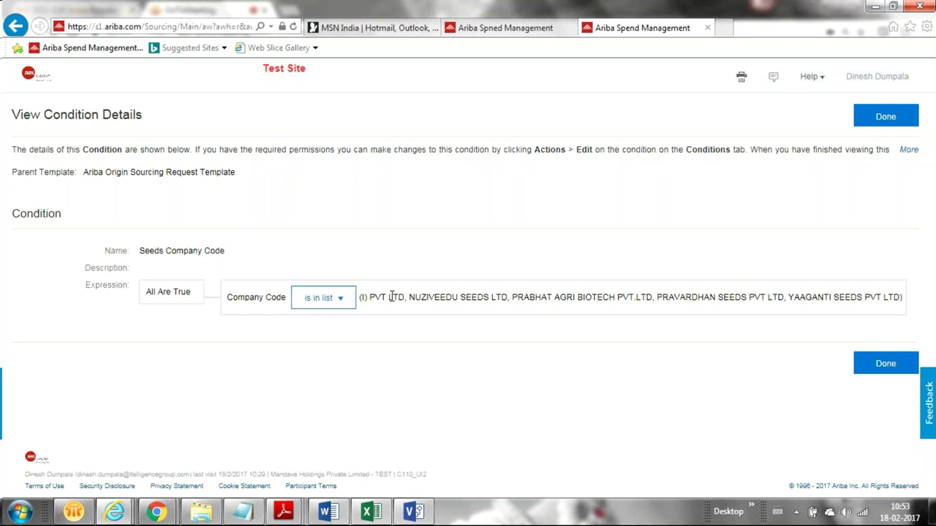
{"action": "left_click", "coordinate": [873, 363]}
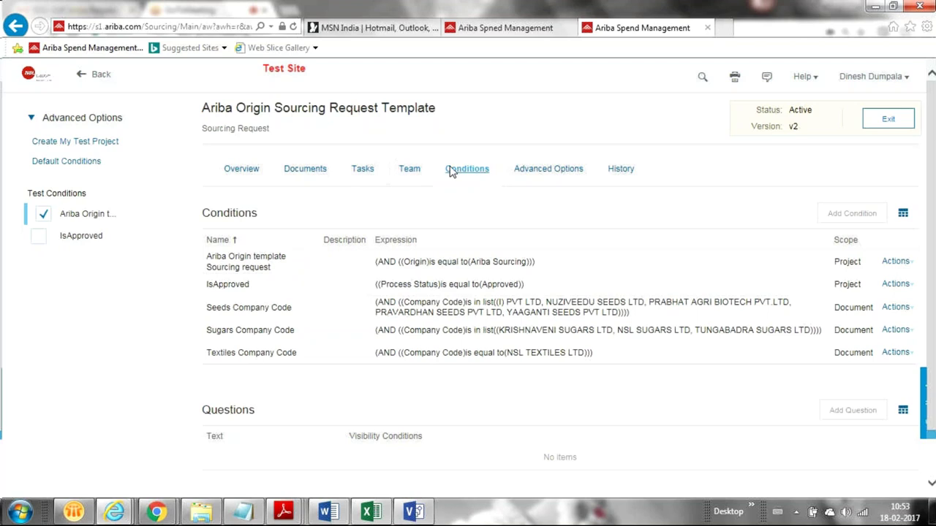
- Look over the template's Tasks and Conditions tabs, then switch to its Overview page
{"action": "left_click", "coordinate": [360, 171]}
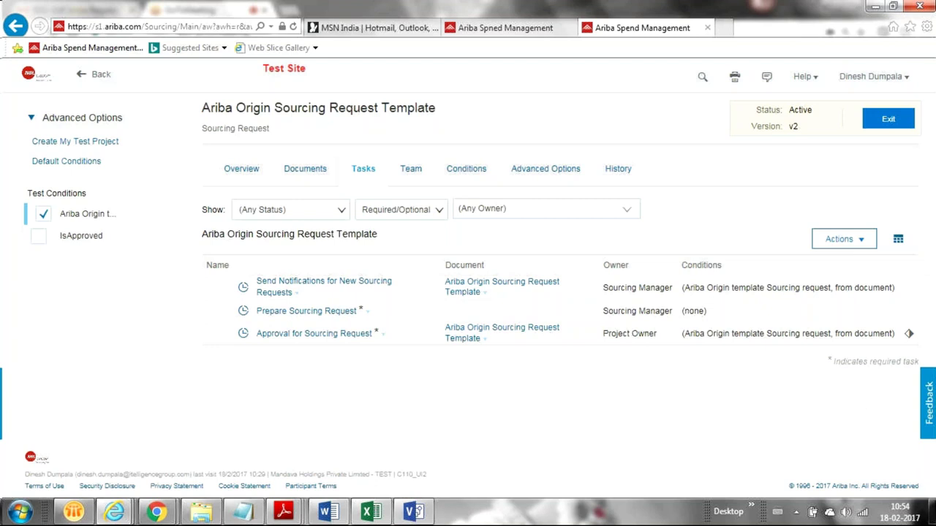
{"action": "left_click", "coordinate": [472, 169]}
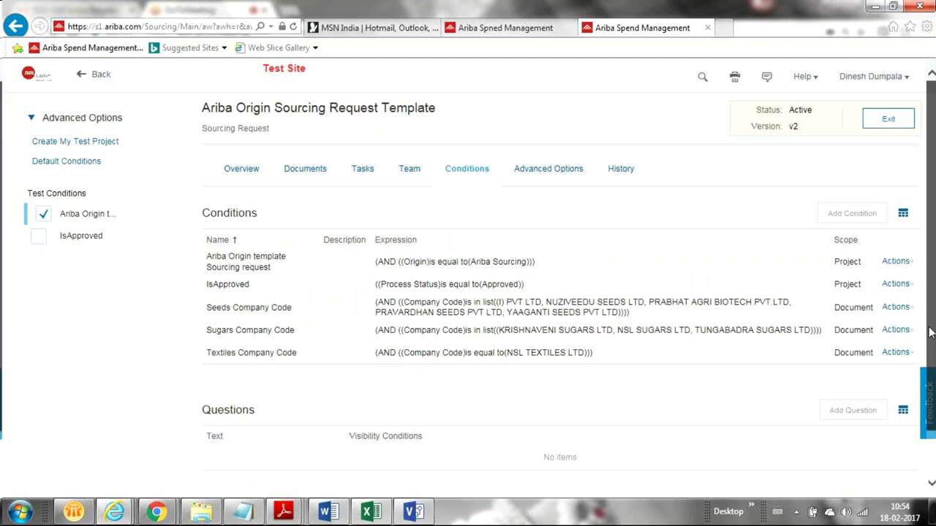
{"action": "scroll", "coordinate": [850, 227], "scroll_direction": "down", "scroll_amount": 1}
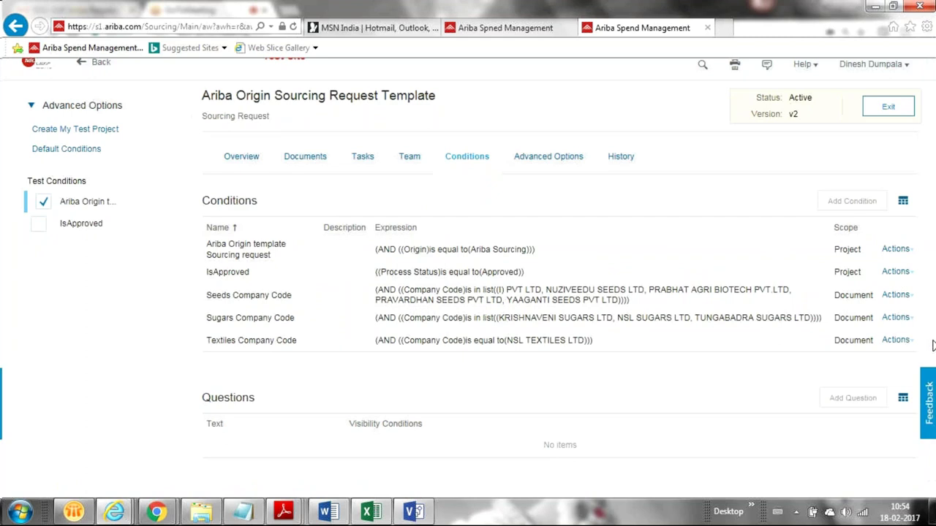
{"action": "left_click", "coordinate": [246, 160]}
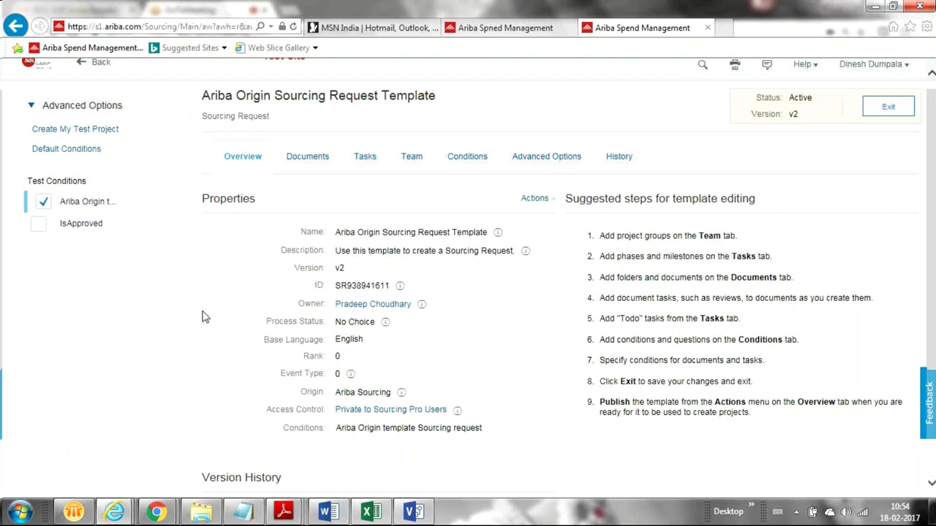
- Open the Actions menu beside Properties for the Ariba Origin Sourcing Request Template
{"action": "left_click", "coordinate": [547, 200]}
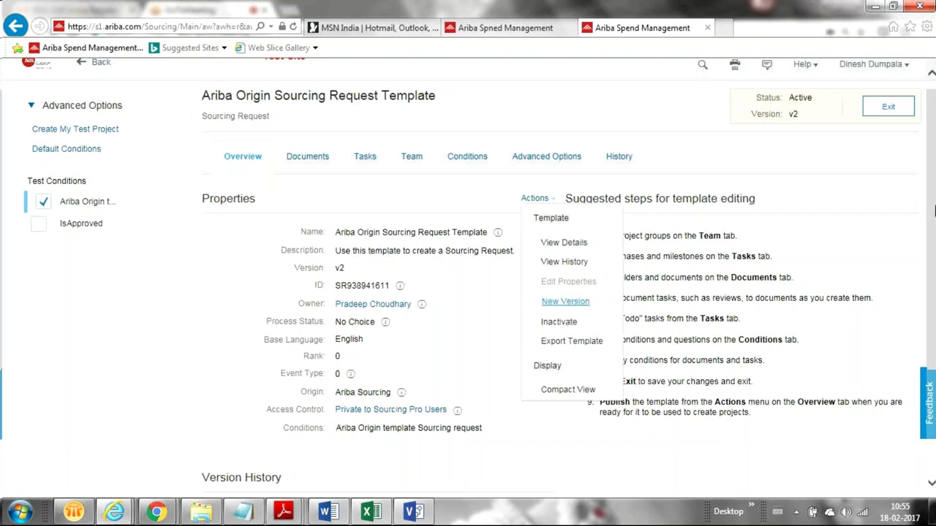
- Dismiss the template's Actions menu and highlight the template version value v2
{"action": "left_click", "coordinate": [798, 115]}
{"action": "double_click", "coordinate": [793, 116]}
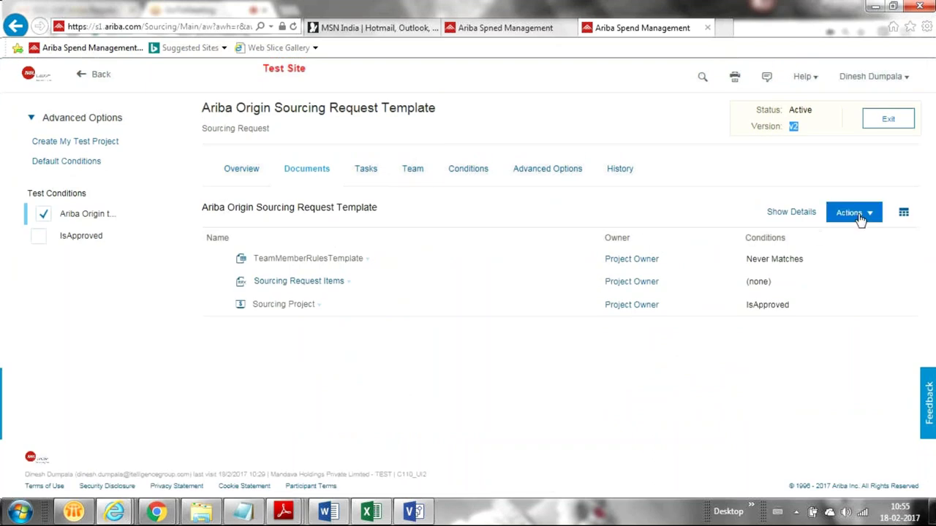
- Check the template documents' actions, then view the Tasks and the Conditions tabs
{"action": "left_click", "coordinate": [861, 221]}
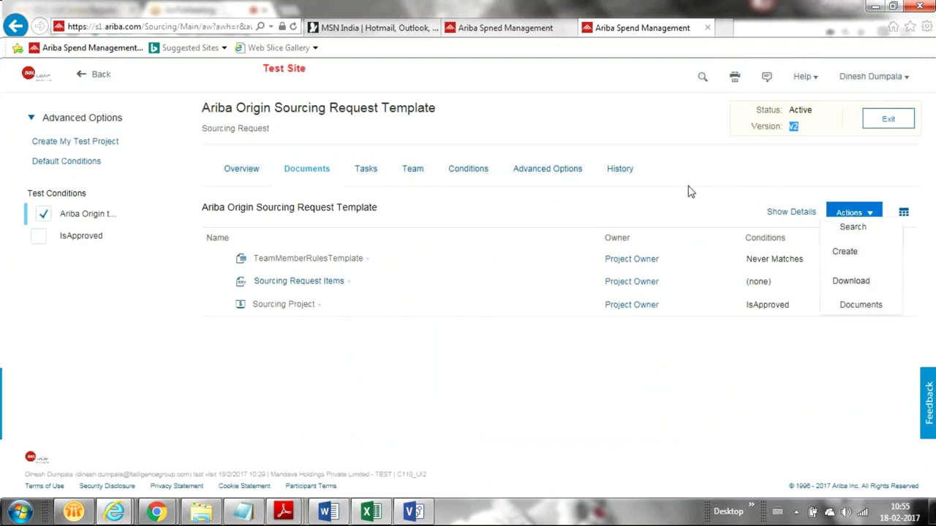
{"action": "left_click", "coordinate": [635, 213]}
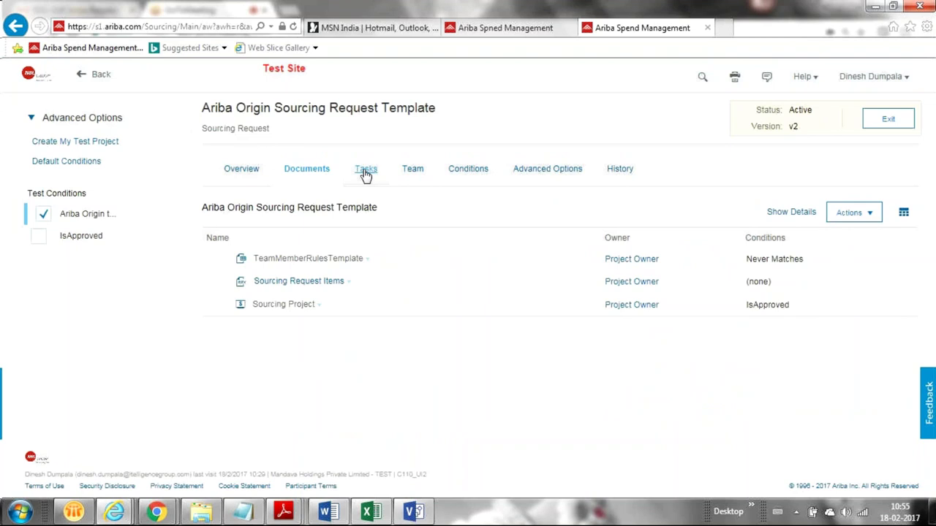
{"action": "left_click", "coordinate": [366, 174]}
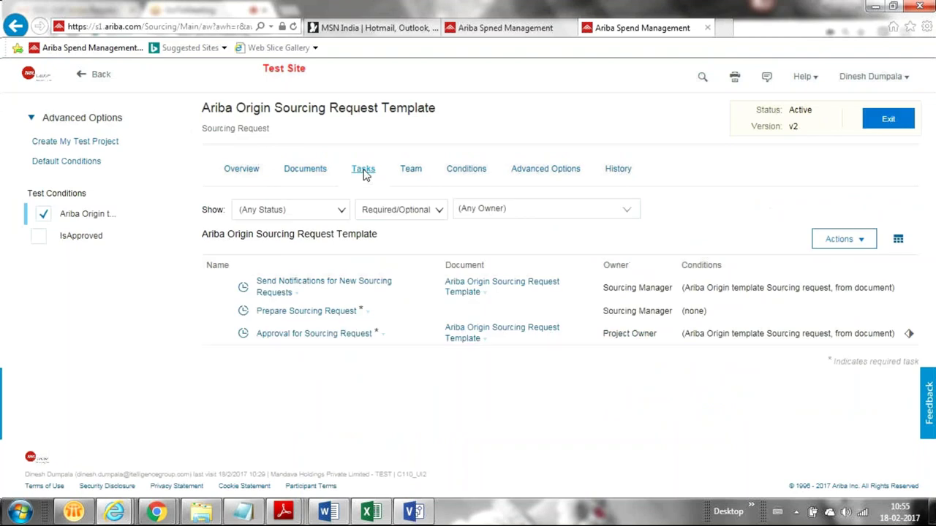
{"action": "left_click", "coordinate": [456, 174]}
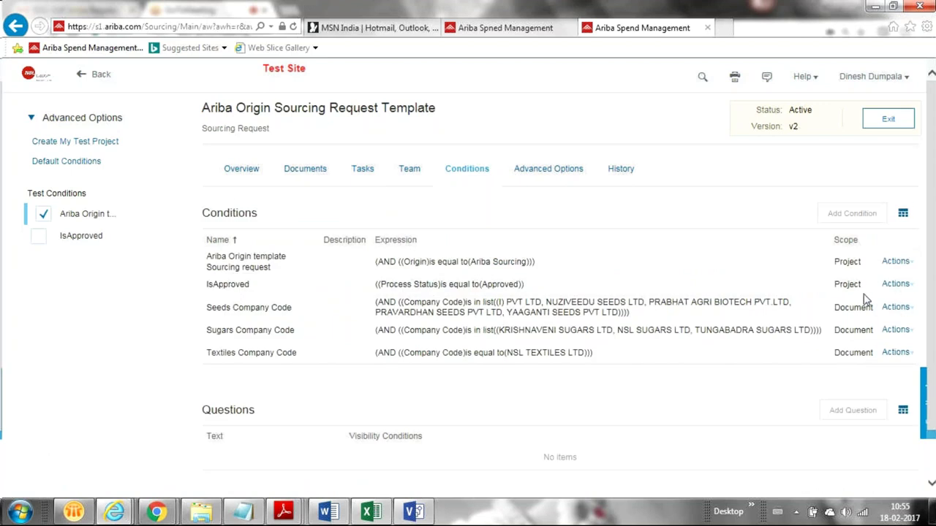
- Review the actions for the Seeds Company Code condition and for the template's tasks
{"action": "left_click", "coordinate": [907, 310]}
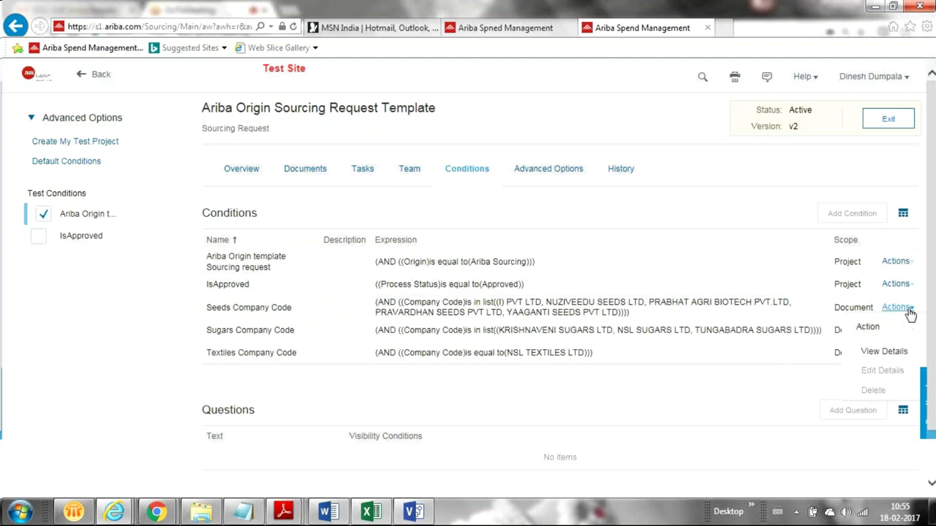
{"action": "left_click", "coordinate": [730, 385]}
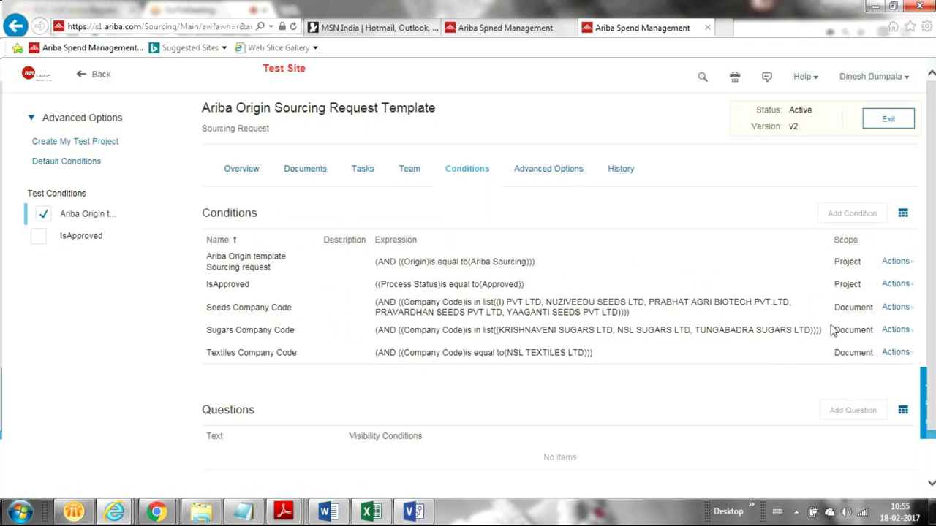
{"action": "left_click", "coordinate": [360, 170]}
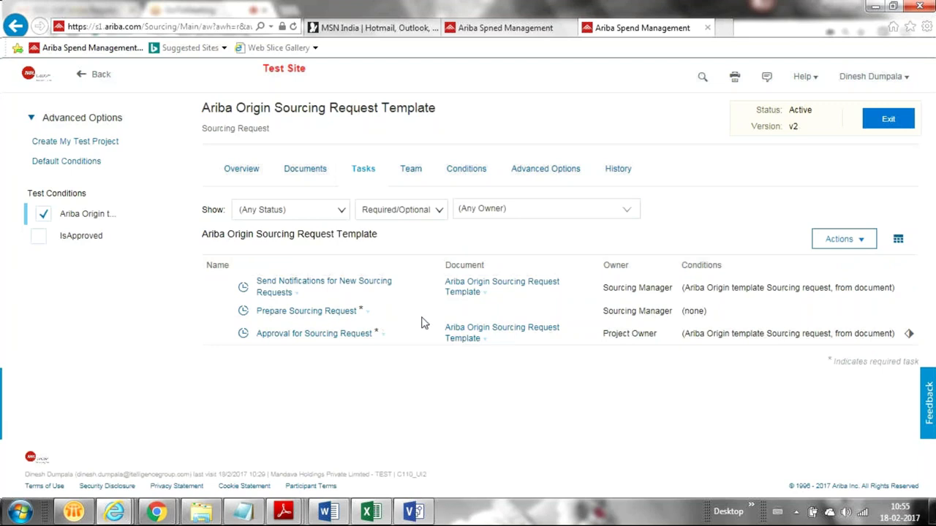
{"action": "left_click", "coordinate": [855, 240]}
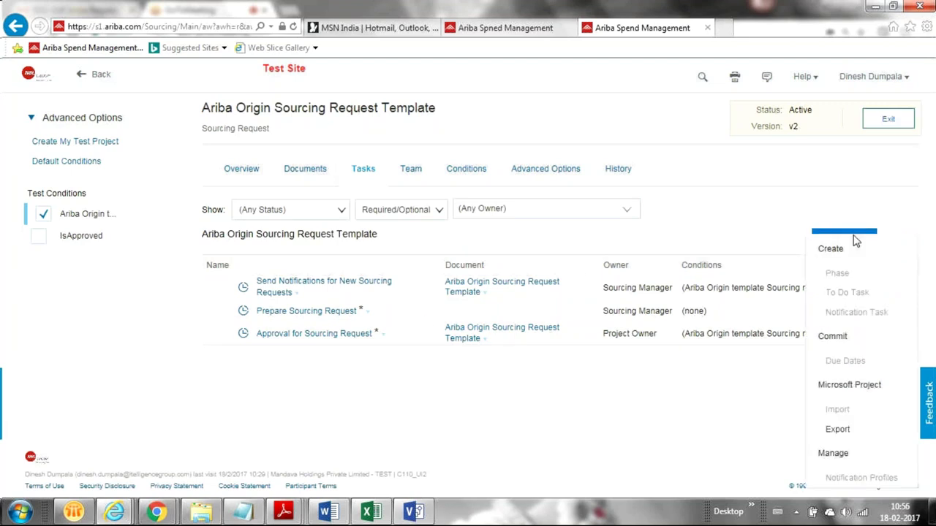
{"action": "left_click", "coordinate": [643, 423]}
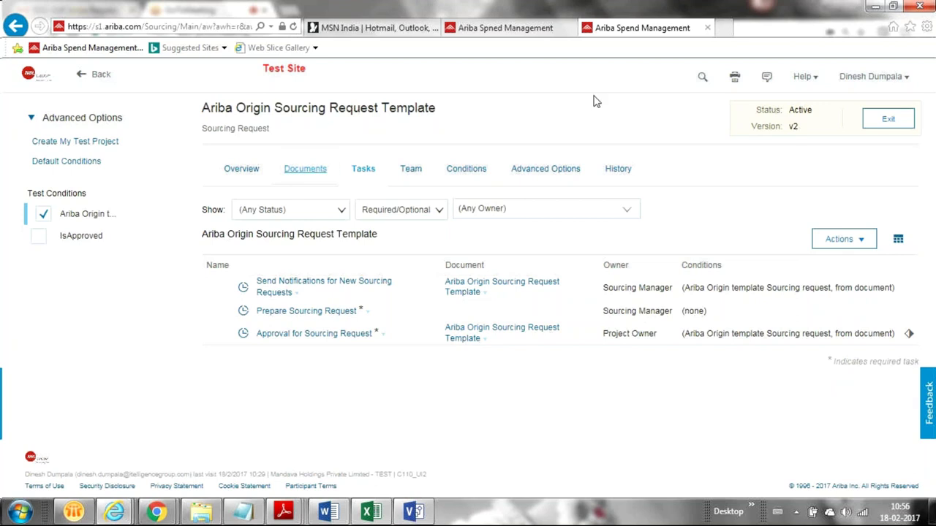
- Back on Documents, check its actions, then switch between the Demo 18 and template pages
{"action": "left_click", "coordinate": [326, 164]}
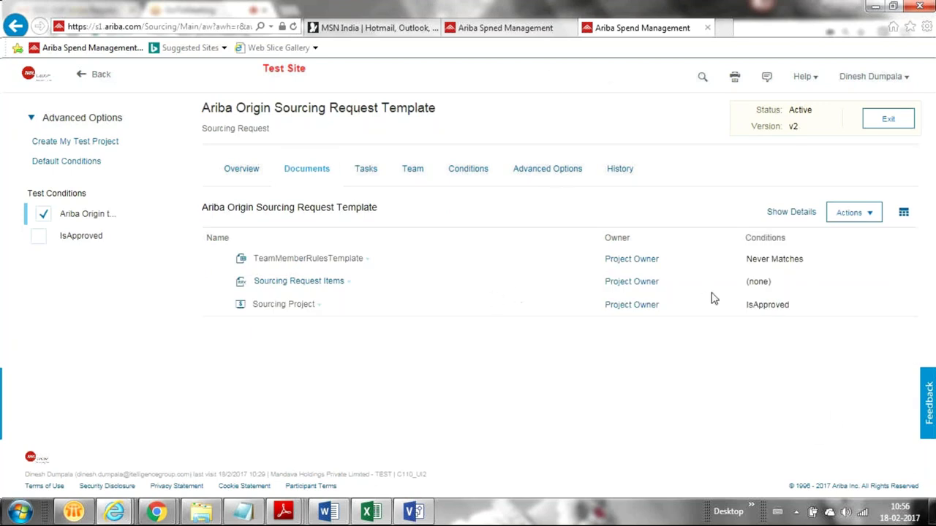
{"action": "left_click", "coordinate": [876, 219]}
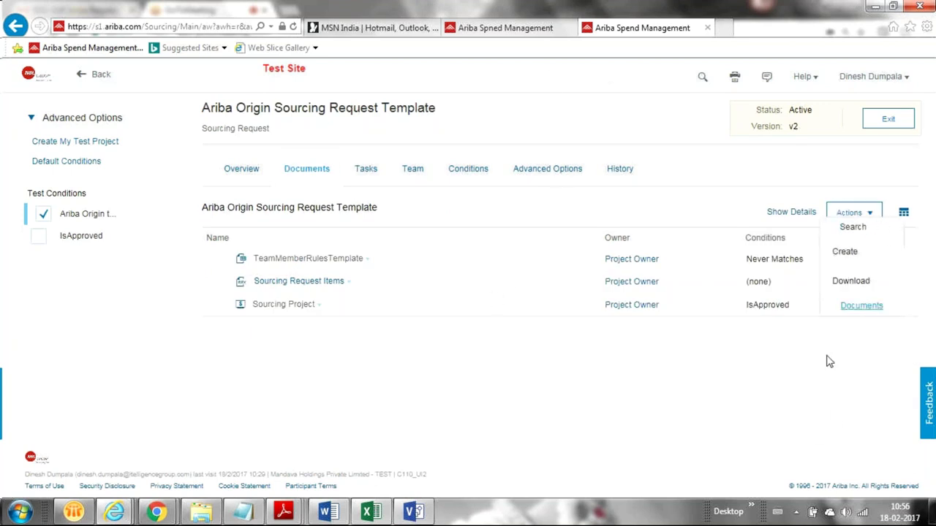
{"action": "left_click", "coordinate": [819, 380]}
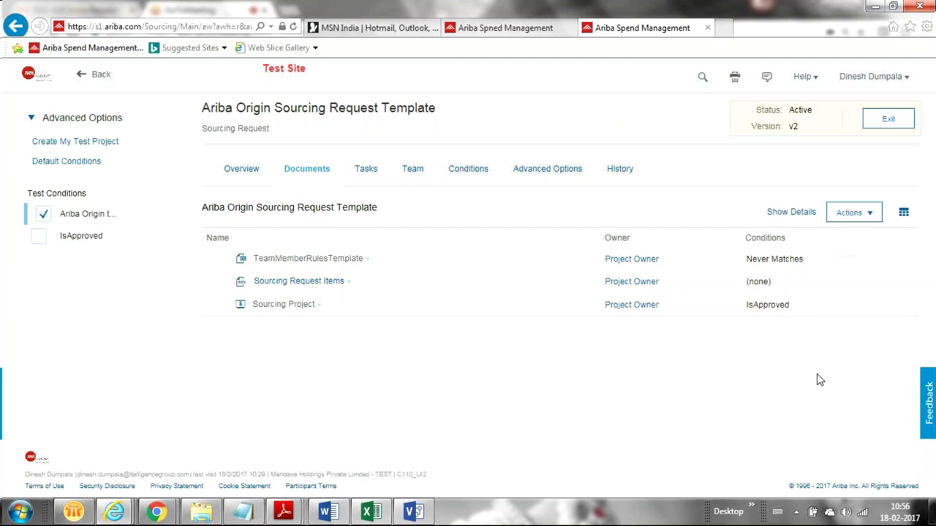
{"action": "left_click", "coordinate": [517, 33]}
{"action": "left_click", "coordinate": [683, 32]}
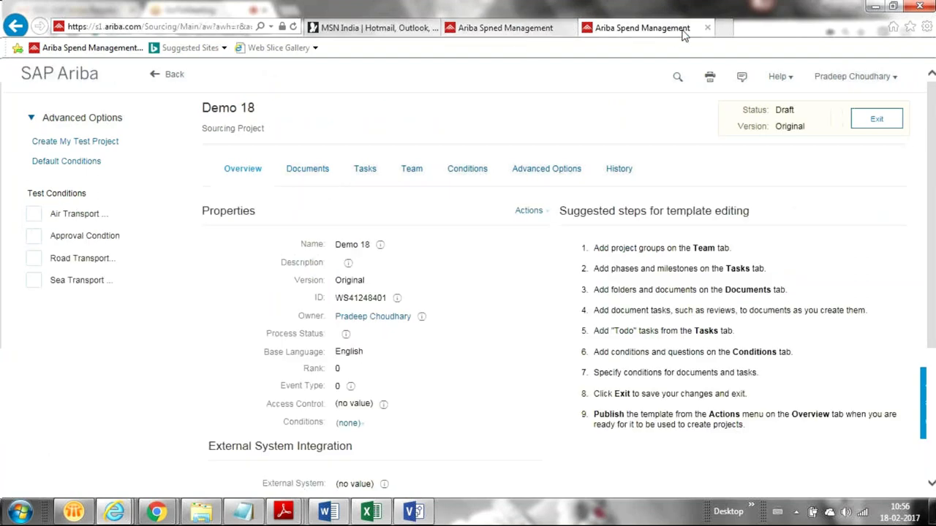
- Close the template page, show Demo 18's Documents tab, and bring Running Short Notes forward
{"action": "left_click", "coordinate": [708, 28]}
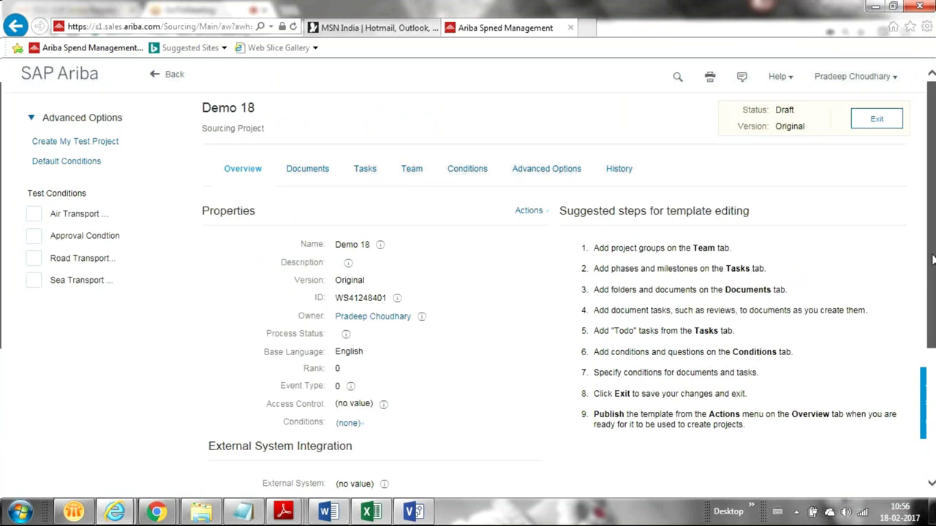
{"action": "left_click_drag", "start_coordinate": [932, 260], "coordinate": [291, 142]}
{"action": "left_click", "coordinate": [290, 141]}
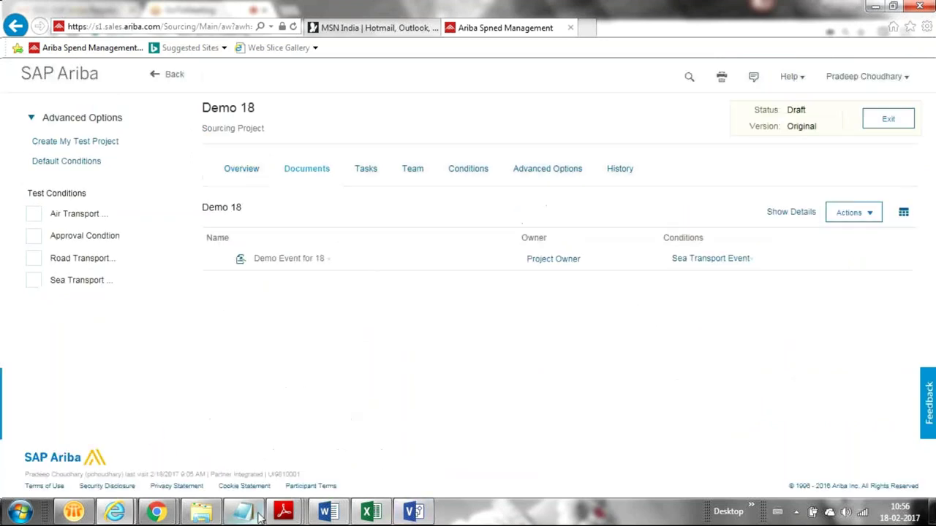
{"action": "key", "text": "alt+Tab"}
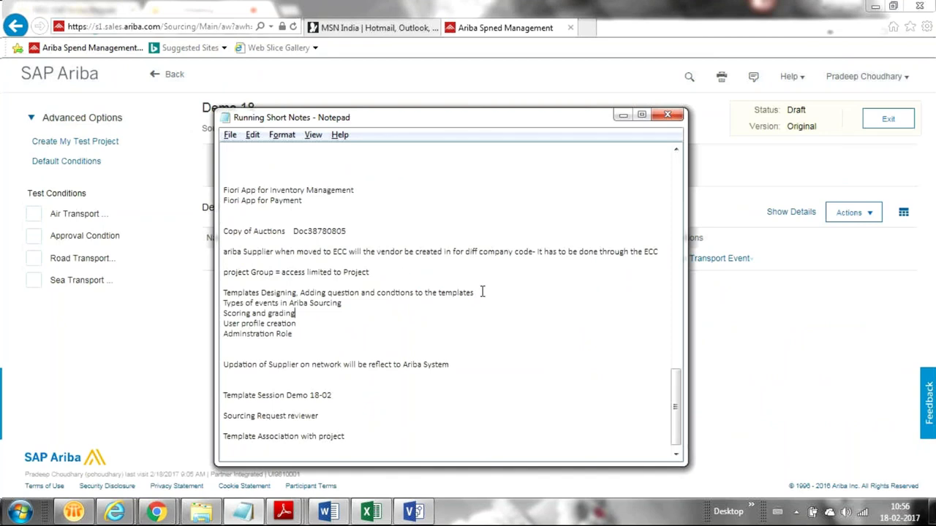
- Highlight 'Types of events in Ariba Sourcing', then 'Scoring and grading' in the running notes
{"action": "left_click_drag", "start_coordinate": [342, 303], "coordinate": [217, 307]}
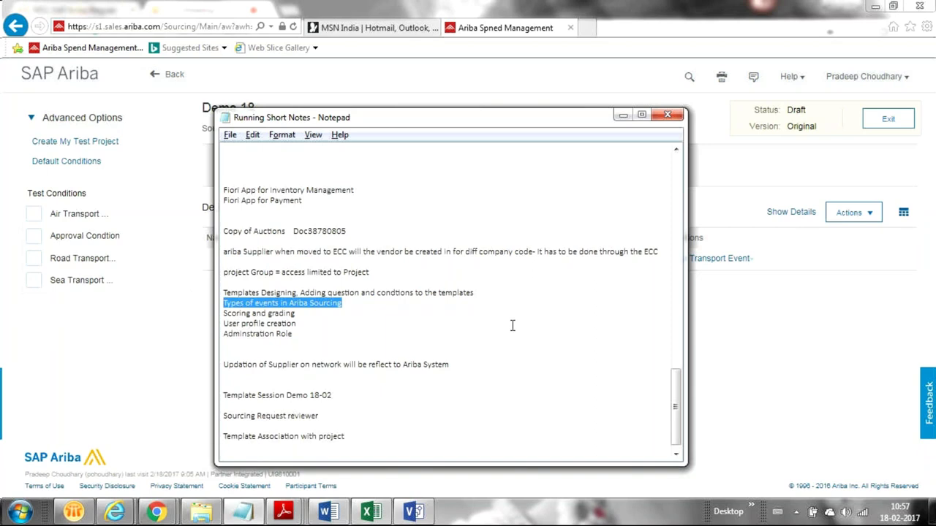
{"action": "left_click", "coordinate": [300, 313]}
{"action": "left_click_drag", "start_coordinate": [300, 313], "coordinate": [210, 309]}
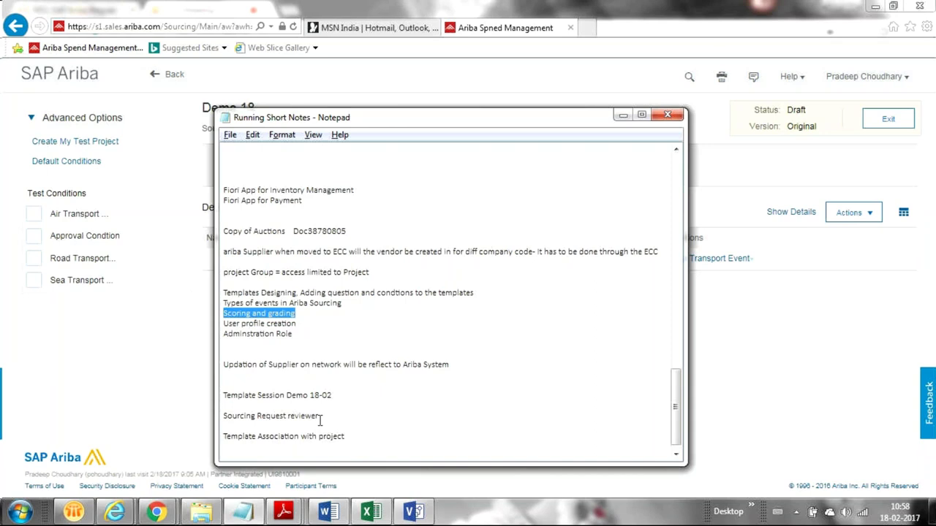
- Highlight the 'Types of events' and 'Scoring and grading' lines together
{"action": "left_click", "coordinate": [305, 325]}
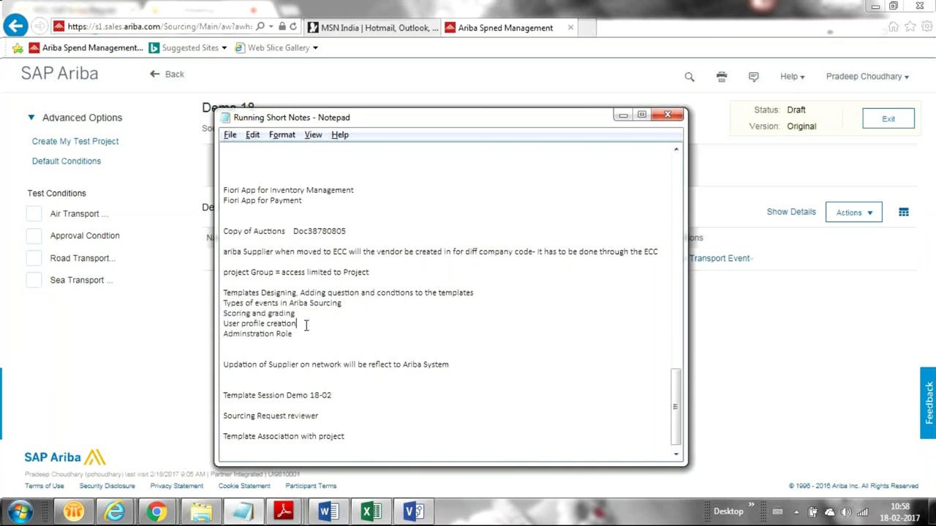
{"action": "key", "text": "shift+Up"}
{"action": "key", "text": "shift+Home"}
{"action": "left_click", "coordinate": [304, 322]}
{"action": "left_click_drag", "start_coordinate": [296, 313], "coordinate": [225, 307]}
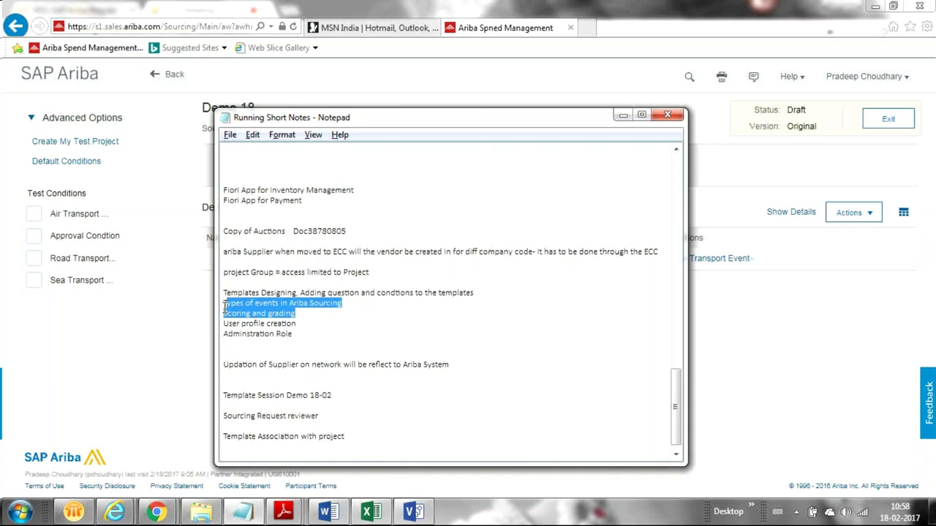
- Highlight 'Scoring and grading', then 'User profile creation', and return to Demo 18's documents
{"action": "left_click", "coordinate": [228, 314]}
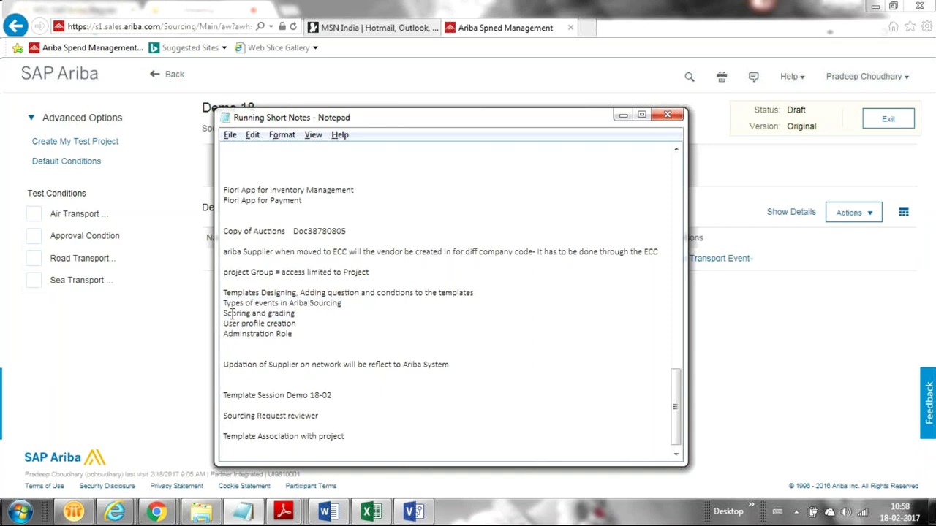
{"action": "left_click_drag", "start_coordinate": [295, 313], "coordinate": [206, 314]}
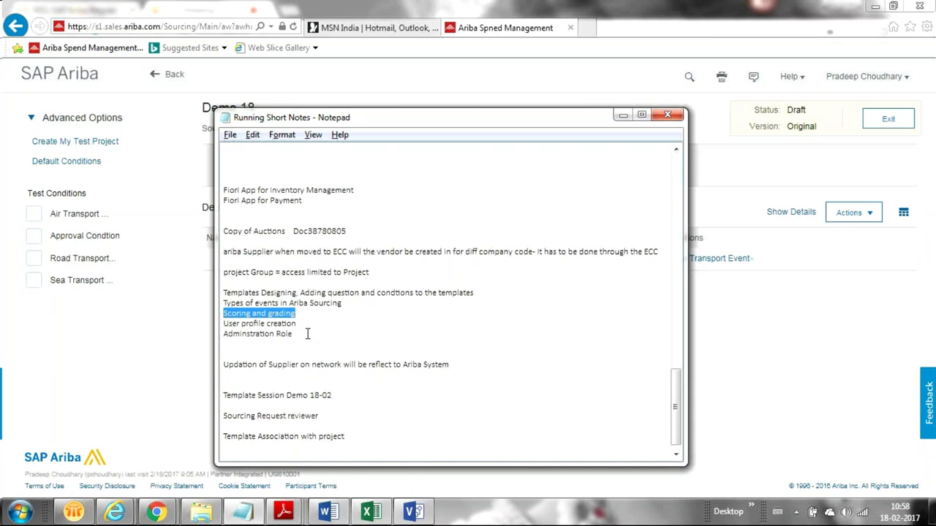
{"action": "left_click_drag", "start_coordinate": [306, 325], "coordinate": [211, 319]}
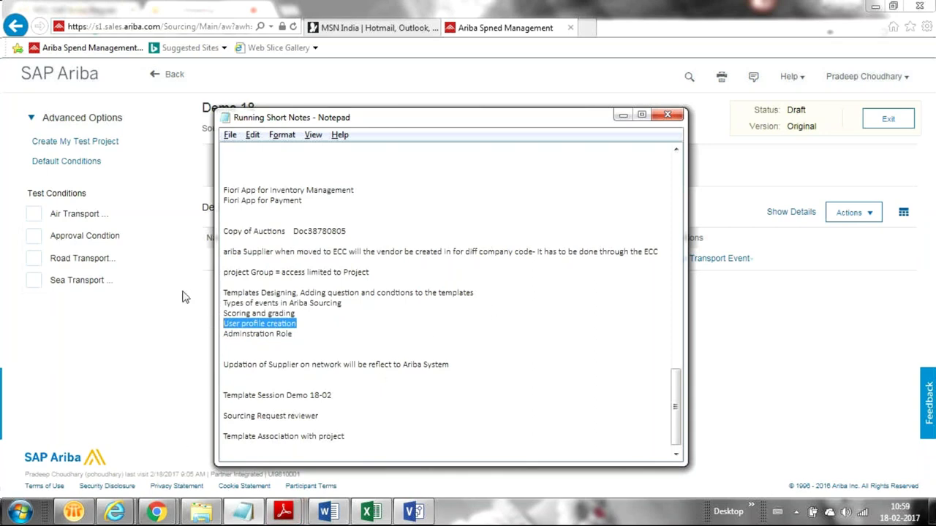
{"action": "left_click", "coordinate": [146, 399]}
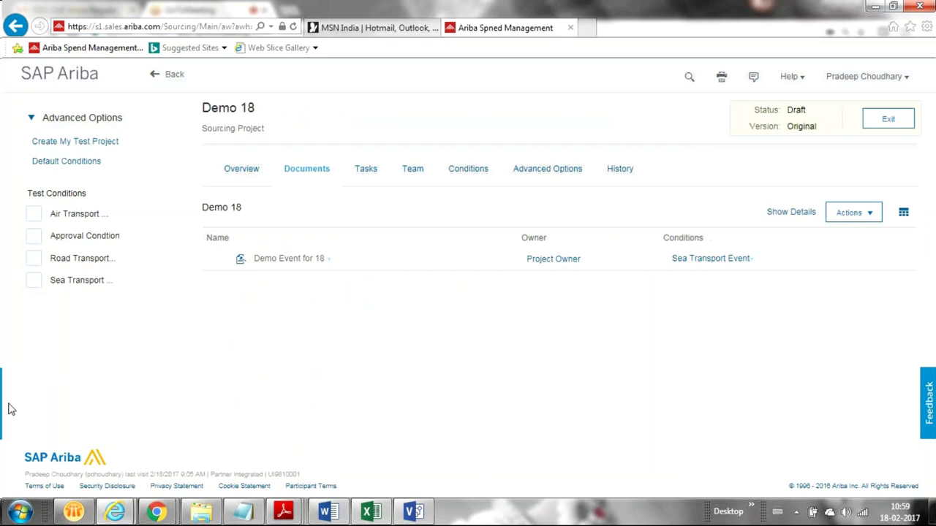
- Leave Demo 18 for the Sourcing dashboard, then open the signed-in user's account options
{"action": "left_click", "coordinate": [171, 79]}
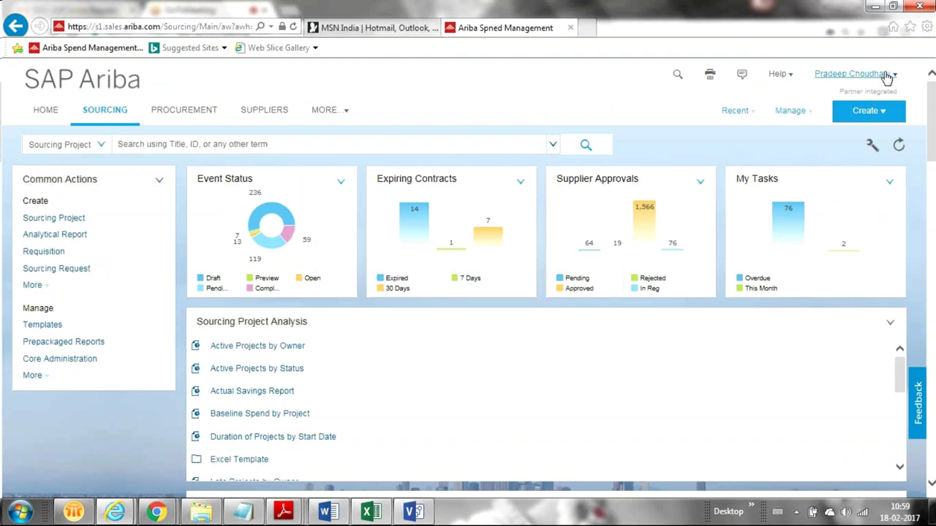
{"action": "left_click", "coordinate": [886, 76]}
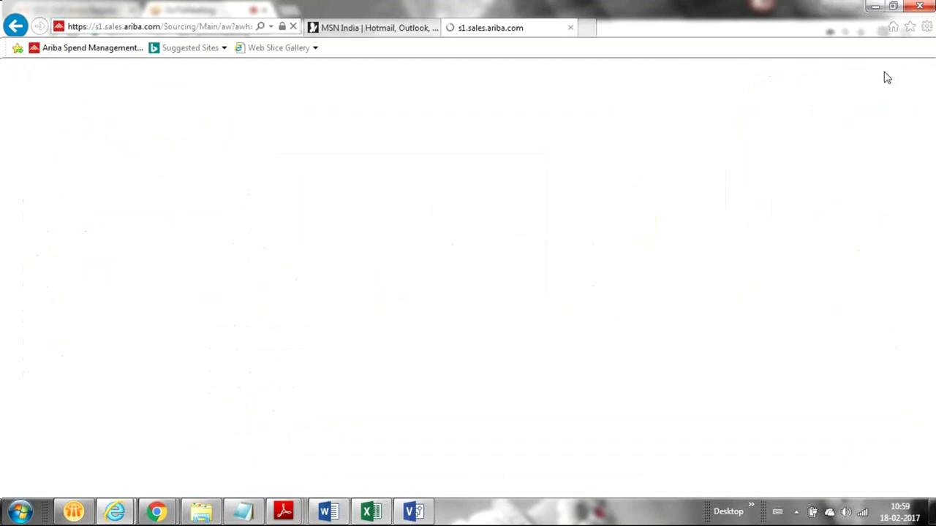
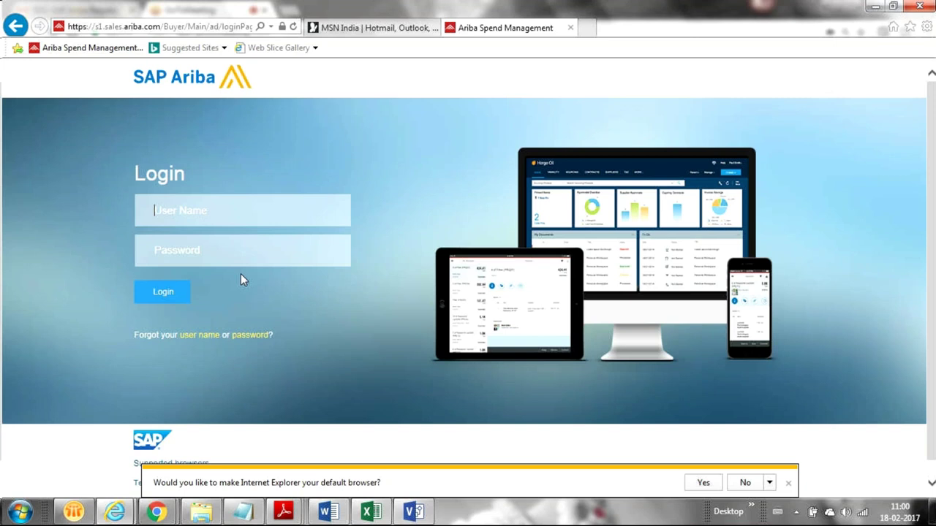
- Log in to SAP Ariba with the user's name and password
{"action": "type", "text": "p"}
{"action": "key", "text": "BackSpace"}
{"action": "key", "text": "Tab"}
{"action": "type", "text": "••••••••"}
{"action": "key", "text": "Return"}
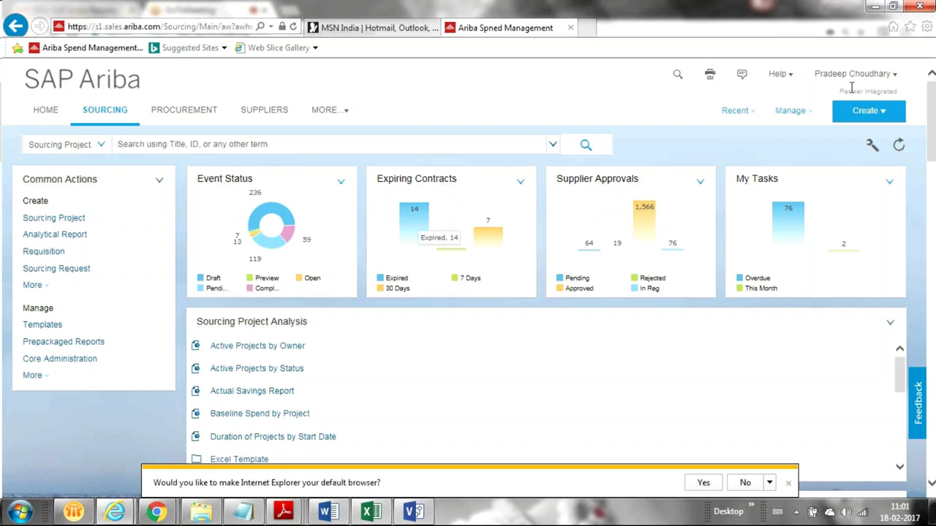
- Review the account preferences menu, then show the list of creatable document types
{"action": "left_click", "coordinate": [894, 79]}
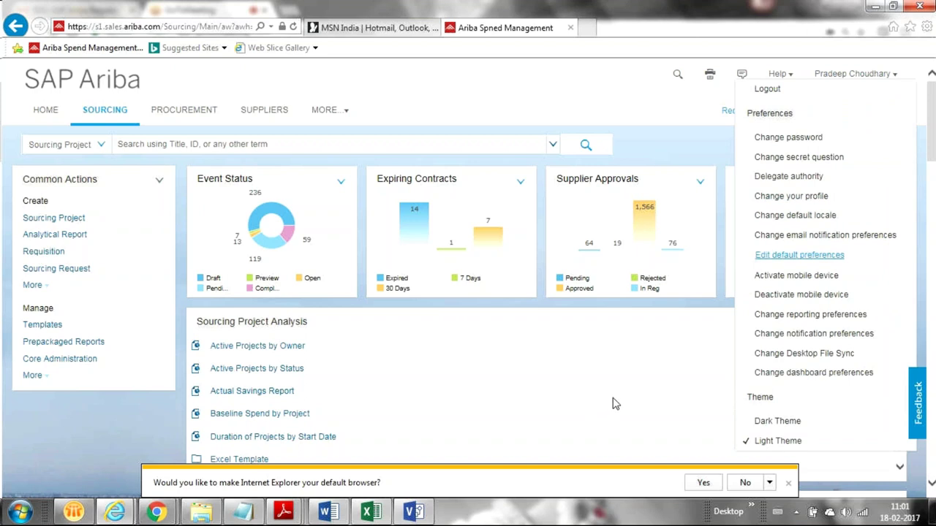
{"action": "left_click", "coordinate": [655, 375]}
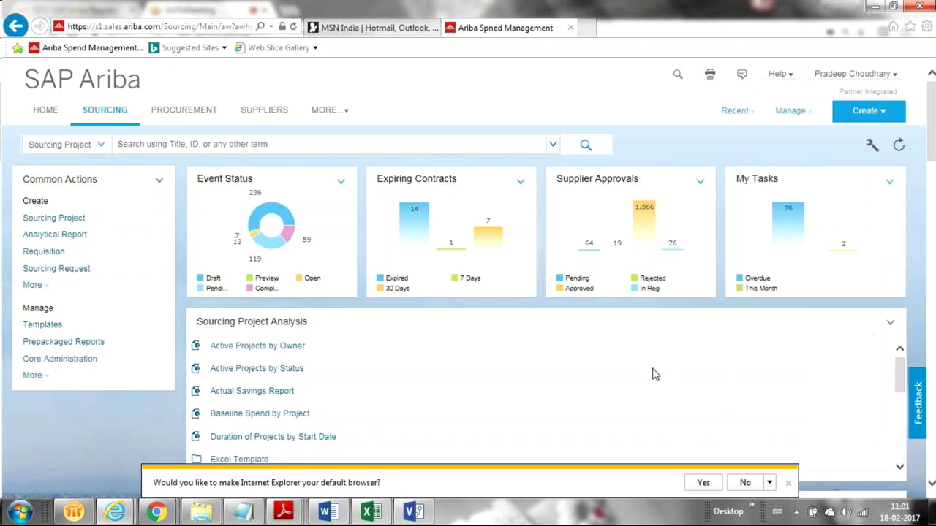
{"action": "left_click", "coordinate": [863, 117]}
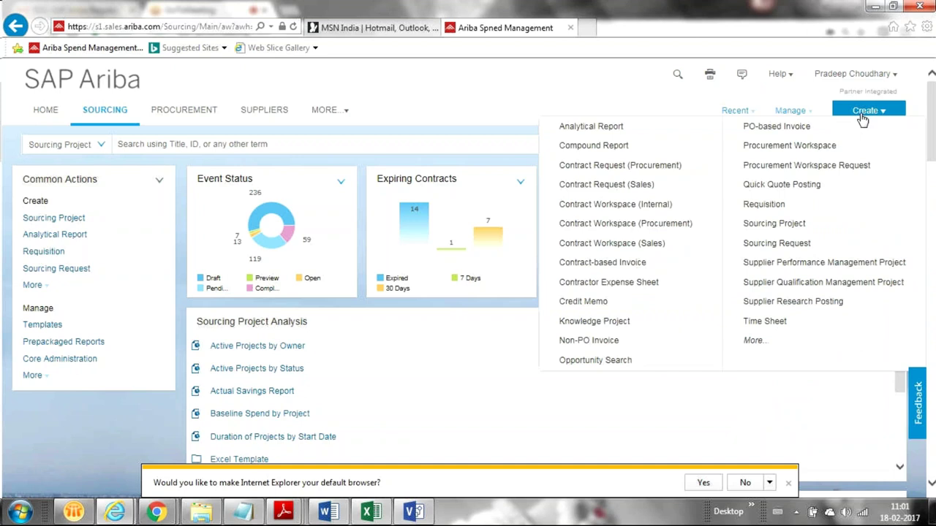
- Dismiss the Create list and look over the dashboard charts
{"action": "left_click", "coordinate": [631, 101]}
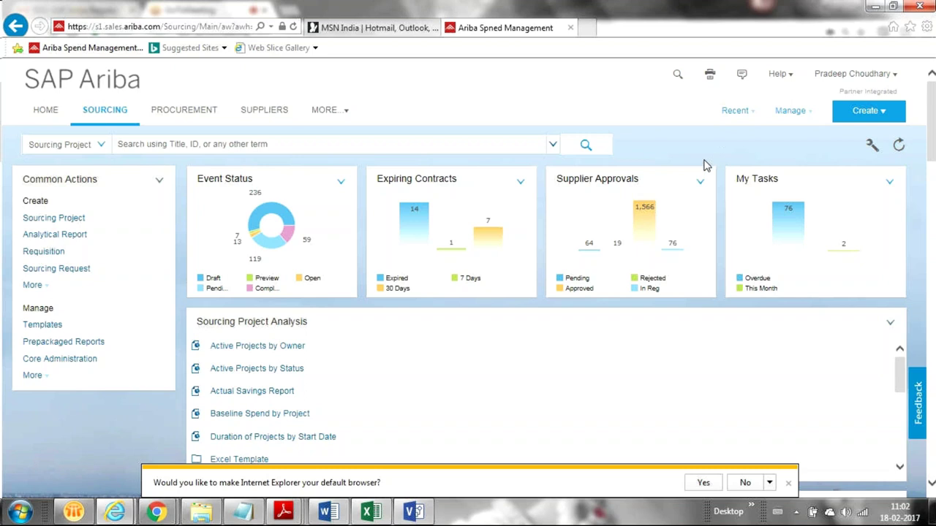
{"action": "mouse_move", "coordinate": [403, 218]}
- Go to Manage > Core Administration and open User Manager's Users page
{"action": "left_click", "coordinate": [784, 114]}
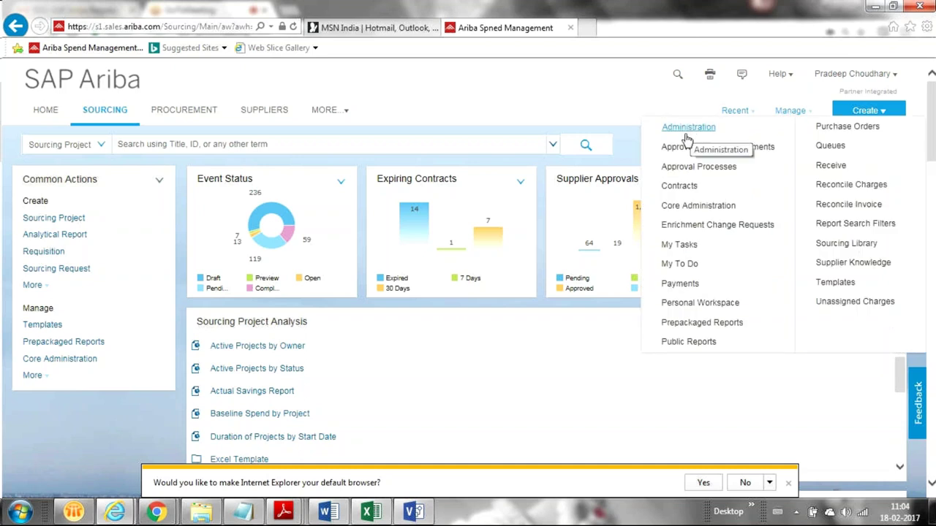
{"action": "left_click", "coordinate": [691, 208]}
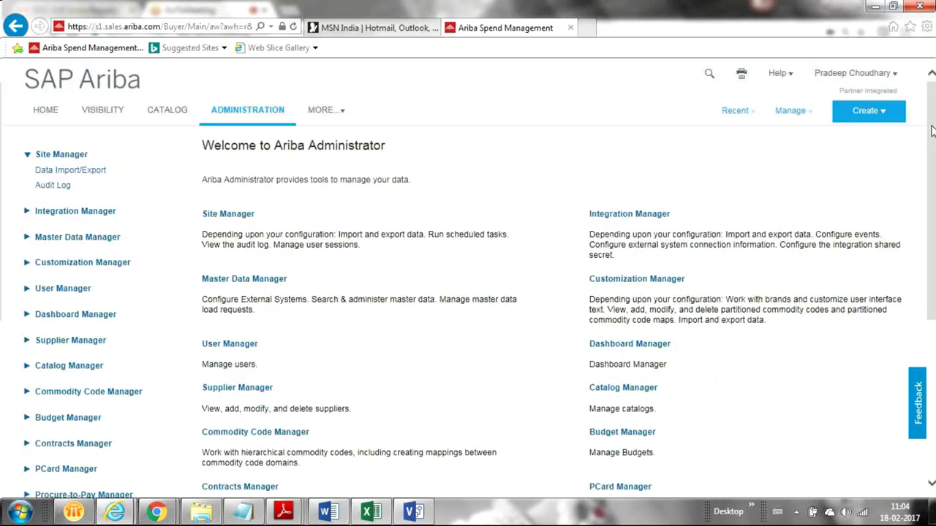
{"action": "left_click_drag", "start_coordinate": [931, 131], "coordinate": [885, 114]}
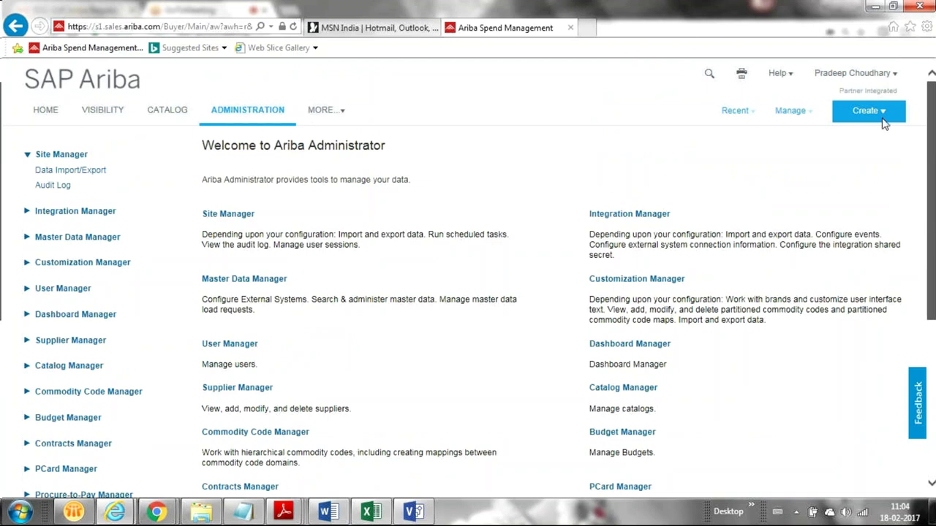
{"action": "scroll", "coordinate": [886, 137], "scroll_direction": "down", "scroll_amount": 1}
{"action": "scroll", "coordinate": [886, 137], "scroll_direction": "down", "scroll_amount": 2}
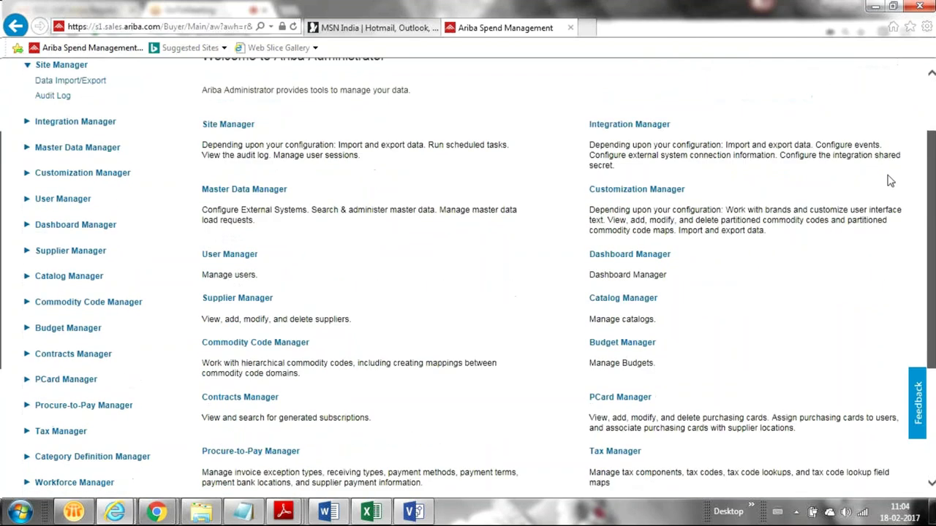
{"action": "scroll", "coordinate": [889, 168], "scroll_direction": "down", "scroll_amount": 3}
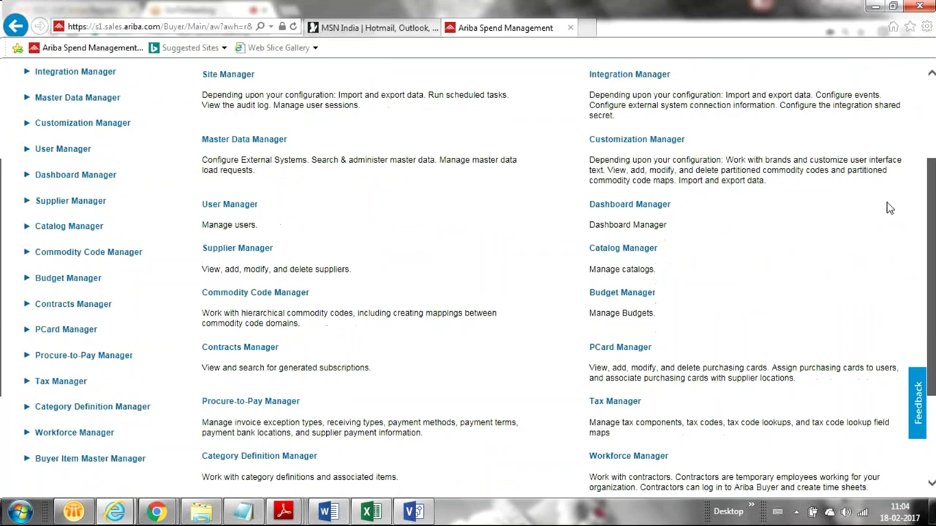
{"action": "scroll", "coordinate": [888, 233], "scroll_direction": "up", "scroll_amount": 2}
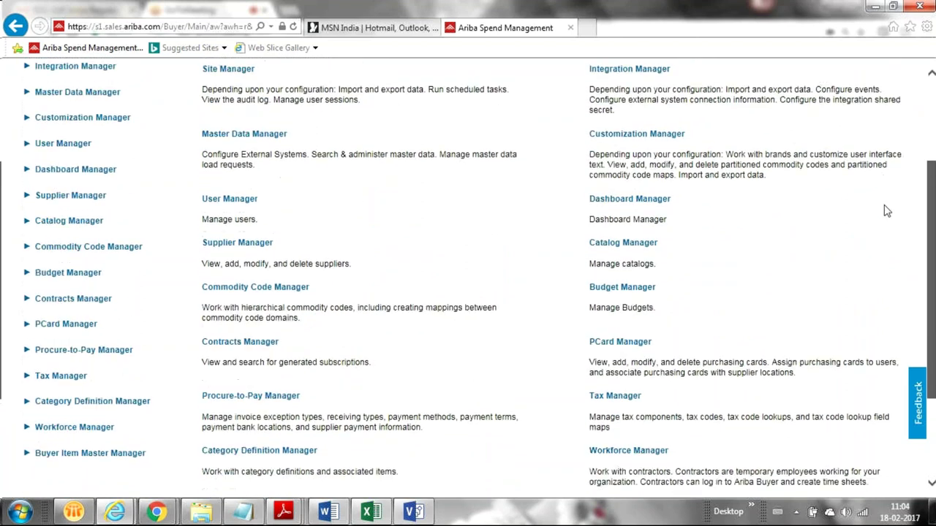
{"action": "scroll", "coordinate": [887, 204], "scroll_direction": "up", "scroll_amount": 4}
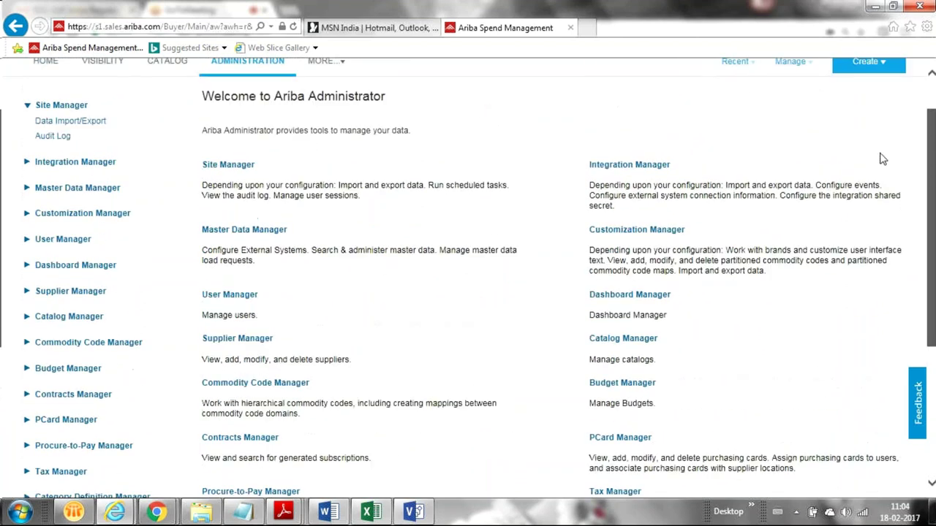
{"action": "left_click", "coordinate": [26, 289]}
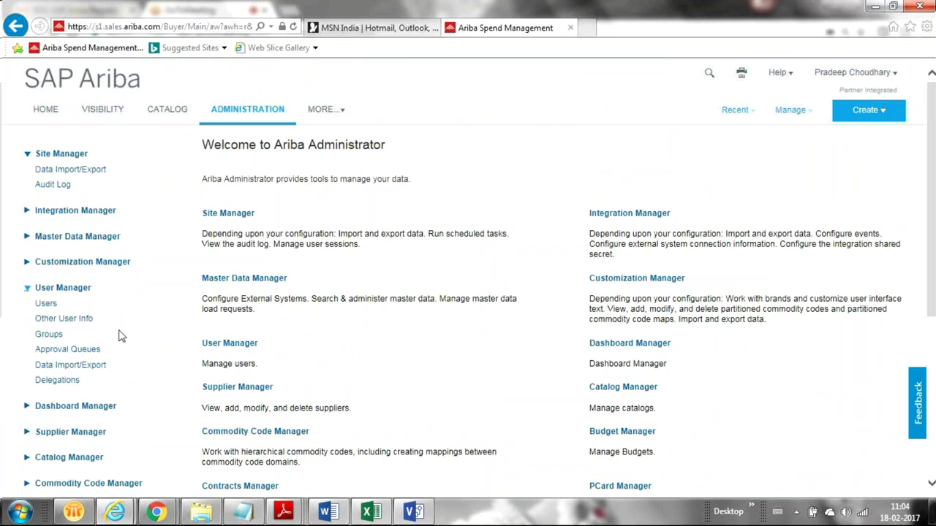
{"action": "left_click", "coordinate": [46, 305]}
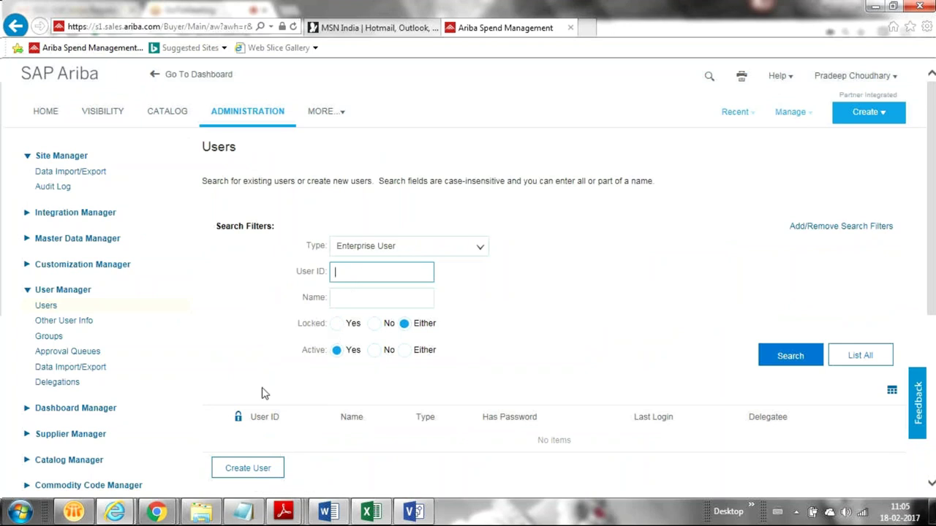
- Start a new user and bring up the Add/Remove groups picker from its Groups tab
{"action": "left_click", "coordinate": [237, 473]}
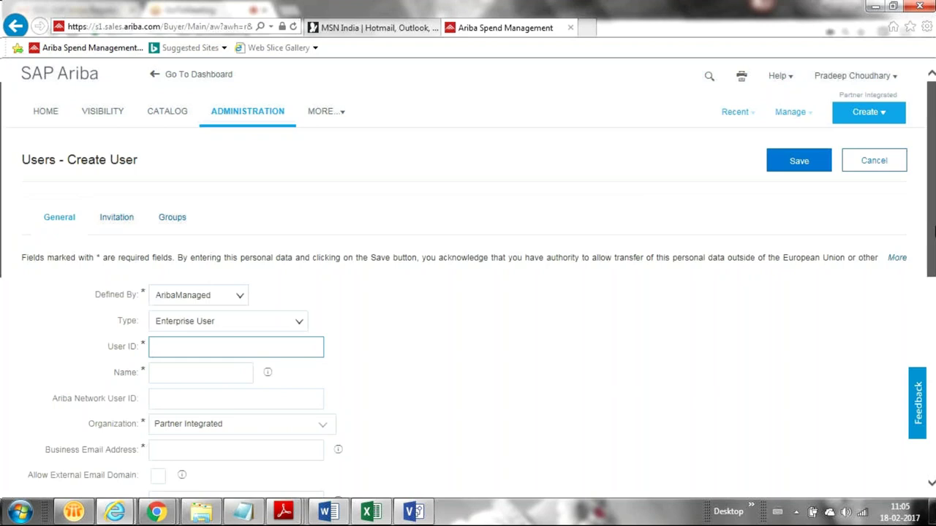
{"action": "left_click_drag", "start_coordinate": [934, 231], "coordinate": [928, 283]}
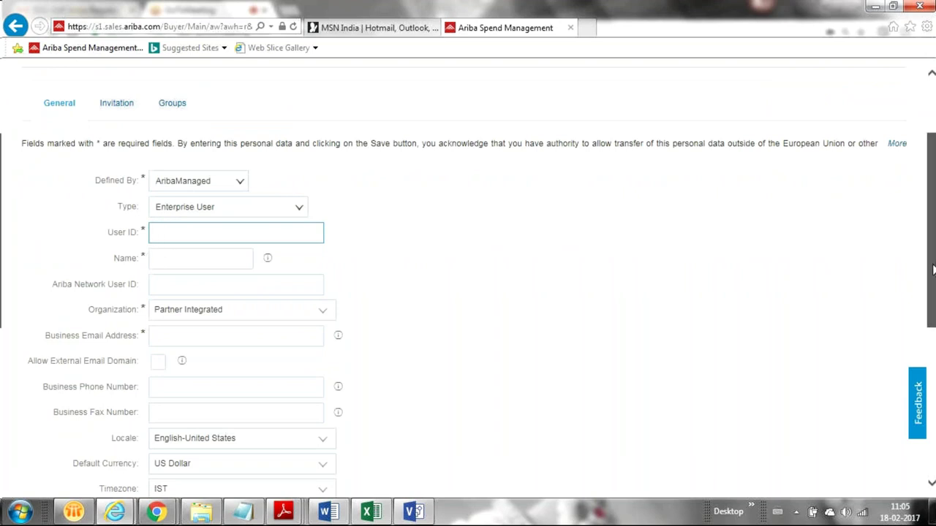
{"action": "left_click_drag", "start_coordinate": [932, 271], "coordinate": [859, 160]}
{"action": "scroll", "coordinate": [870, 223], "scroll_direction": "down", "scroll_amount": 2}
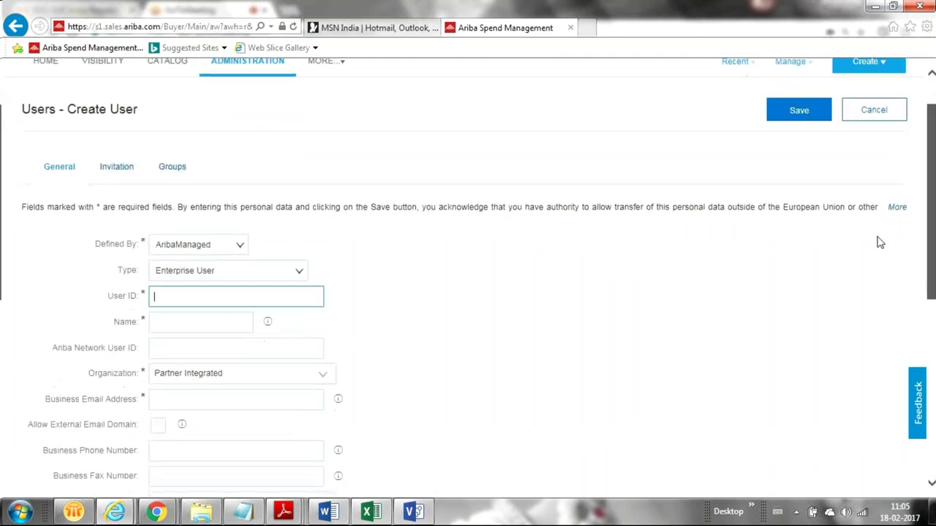
{"action": "left_click", "coordinate": [173, 144]}
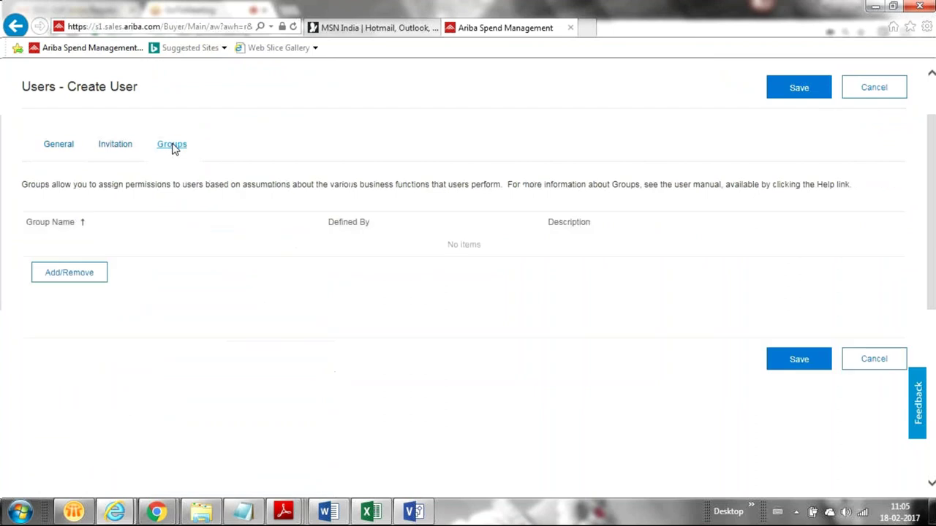
{"action": "left_click", "coordinate": [65, 333]}
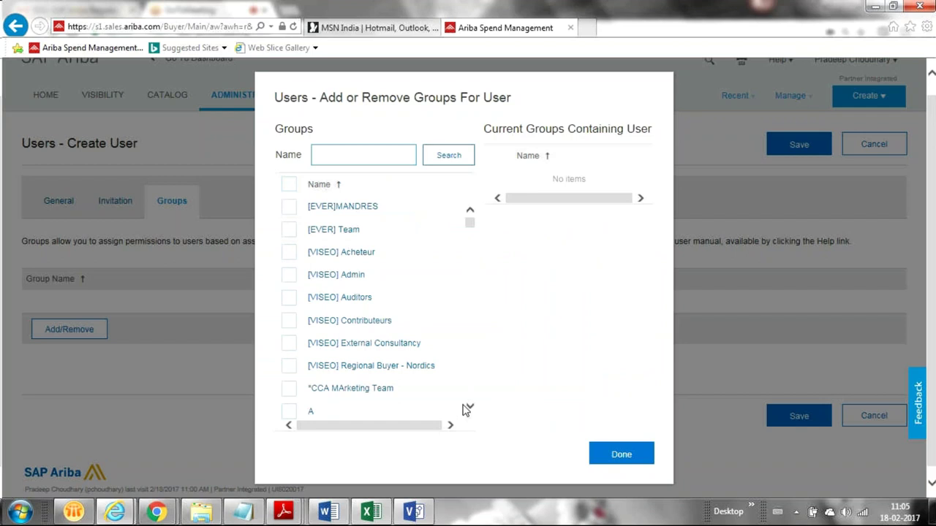
- Scroll through and load more available groups, then close the picker with Done, adding none
{"action": "left_click", "coordinate": [468, 410]}
{"action": "left_click", "coordinate": [469, 410]}
{"action": "left_click", "coordinate": [470, 410]}
{"action": "left_click", "coordinate": [470, 409]}
{"action": "left_click", "coordinate": [469, 409]}
{"action": "left_click", "coordinate": [470, 410]}
{"action": "left_click", "coordinate": [470, 410]}
{"action": "left_click", "coordinate": [470, 409]}
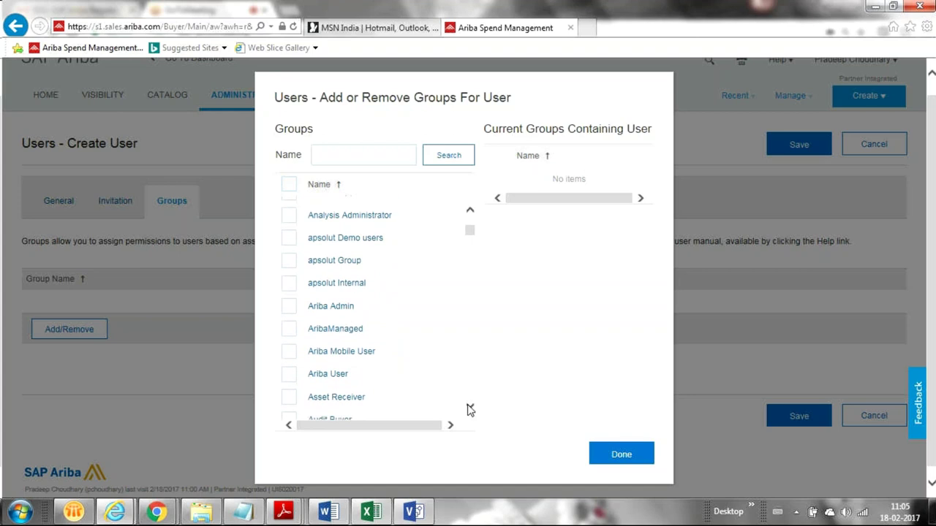
{"action": "left_click", "coordinate": [469, 409]}
{"action": "left_click", "coordinate": [469, 409]}
{"action": "left_click", "coordinate": [469, 409]}
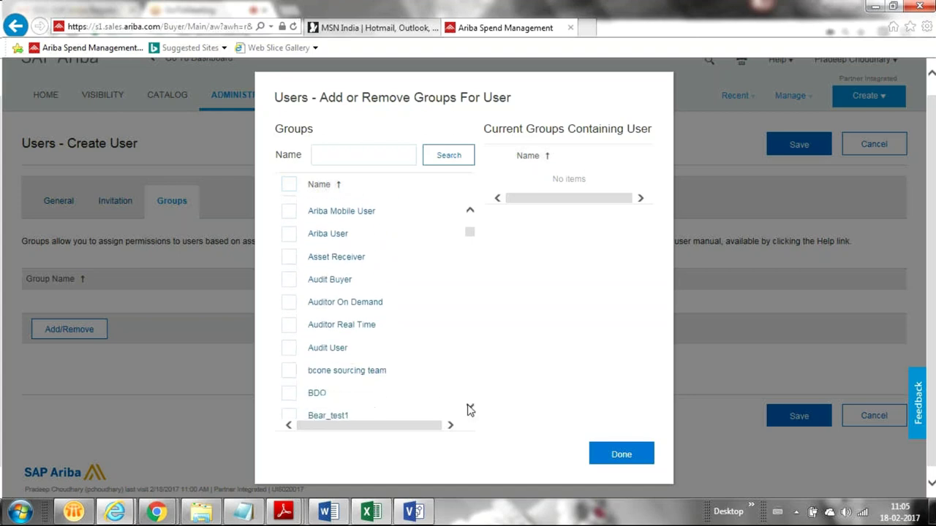
{"action": "left_click", "coordinate": [469, 410]}
{"action": "left_click", "coordinate": [469, 410]}
{"action": "left_click", "coordinate": [469, 409]}
{"action": "left_click", "coordinate": [469, 409]}
{"action": "left_click", "coordinate": [469, 409]}
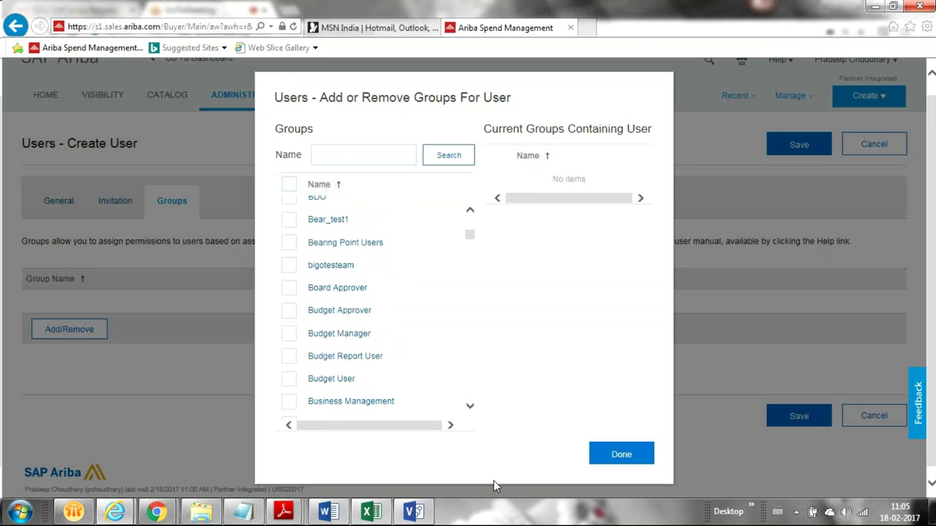
{"action": "left_click", "coordinate": [469, 410]}
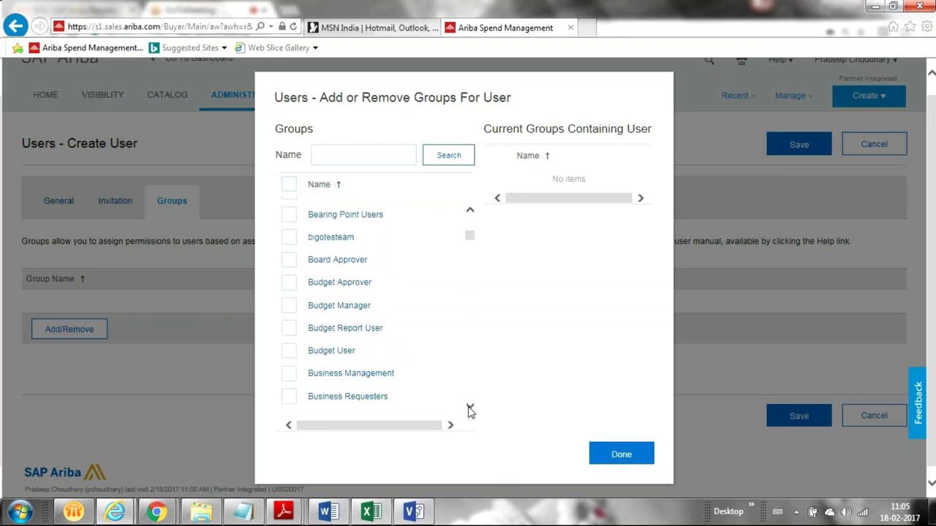
{"action": "left_click", "coordinate": [469, 410]}
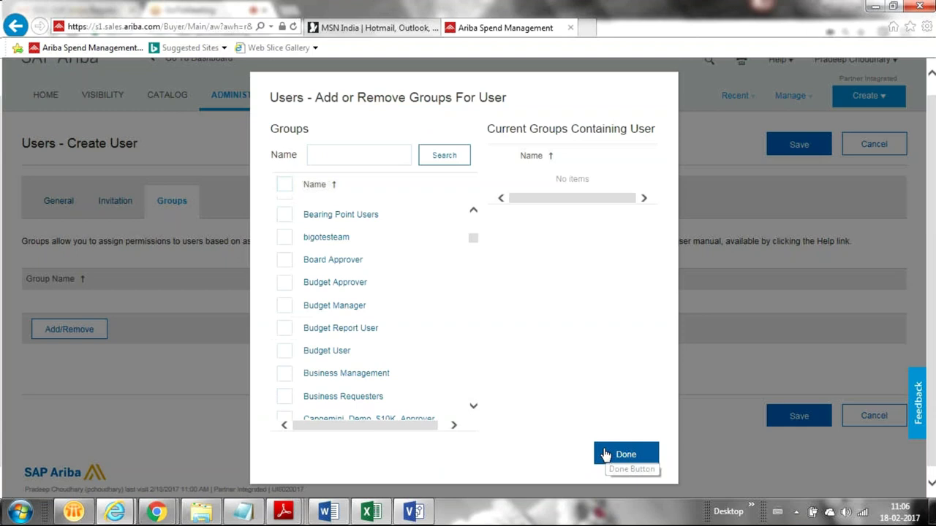
{"action": "left_click", "coordinate": [605, 455]}
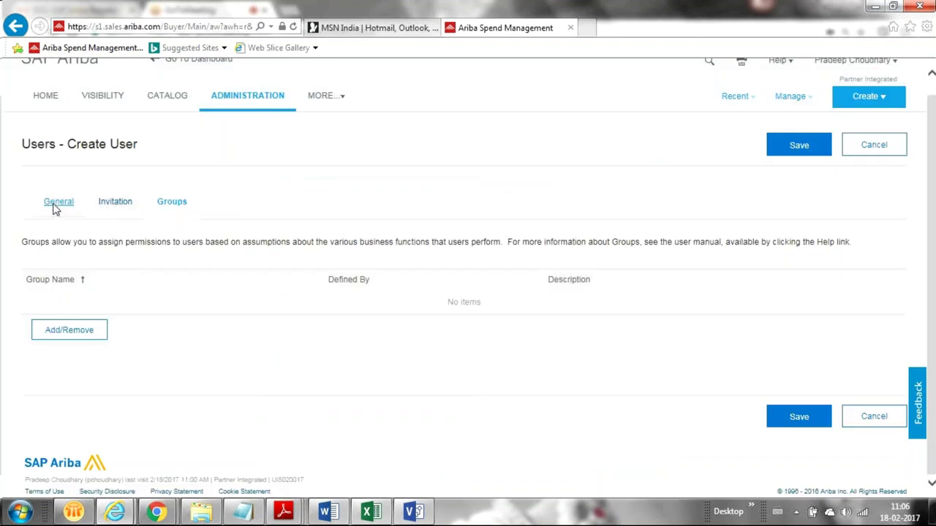
- Return to the Create User General details, then switch to the file search results window
{"action": "left_click", "coordinate": [55, 207]}
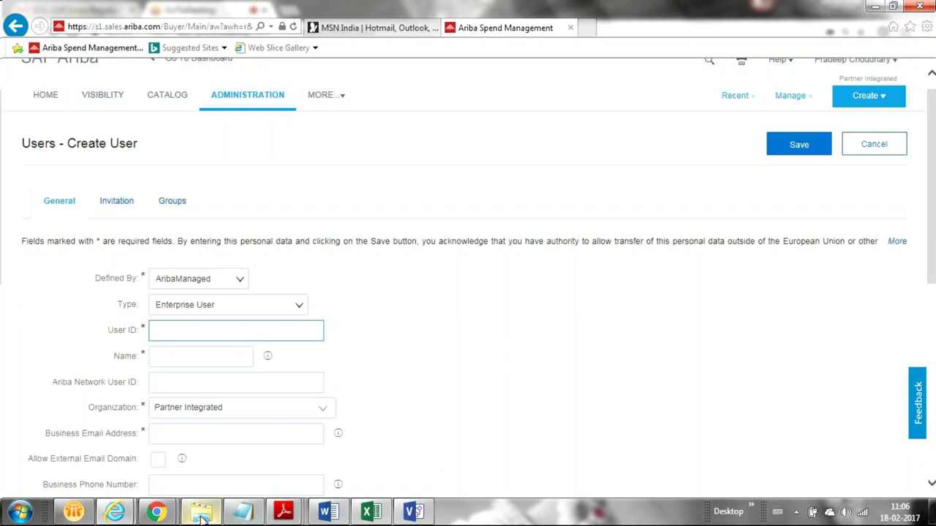
{"action": "left_click", "coordinate": [205, 516]}
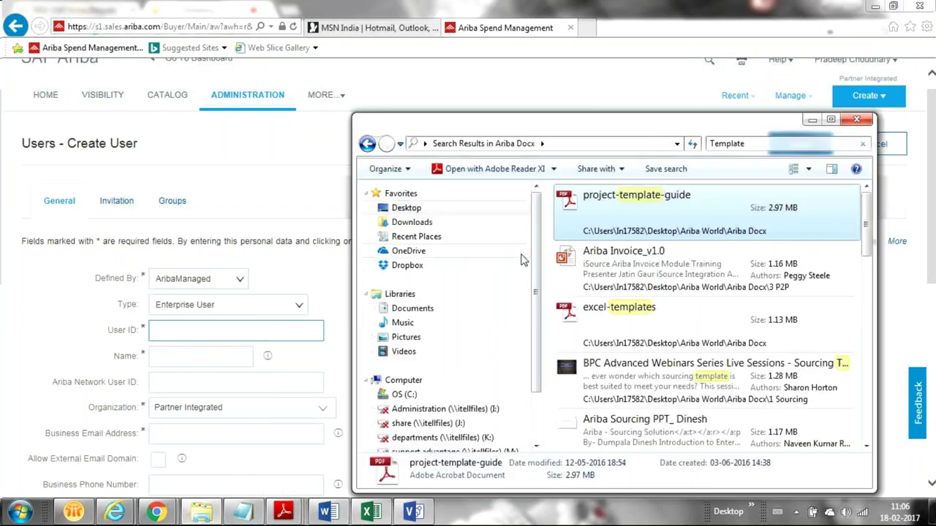
- From the desktop, open NSL Project Document > Data Collections Templates and the Ariba upstream enablement workbook
{"action": "left_click", "coordinate": [407, 209]}
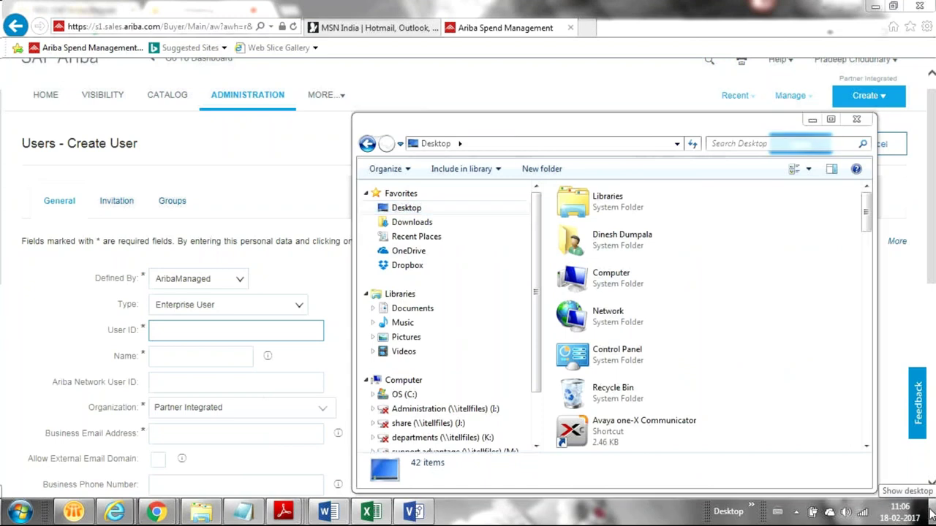
{"action": "left_click", "coordinate": [930, 515]}
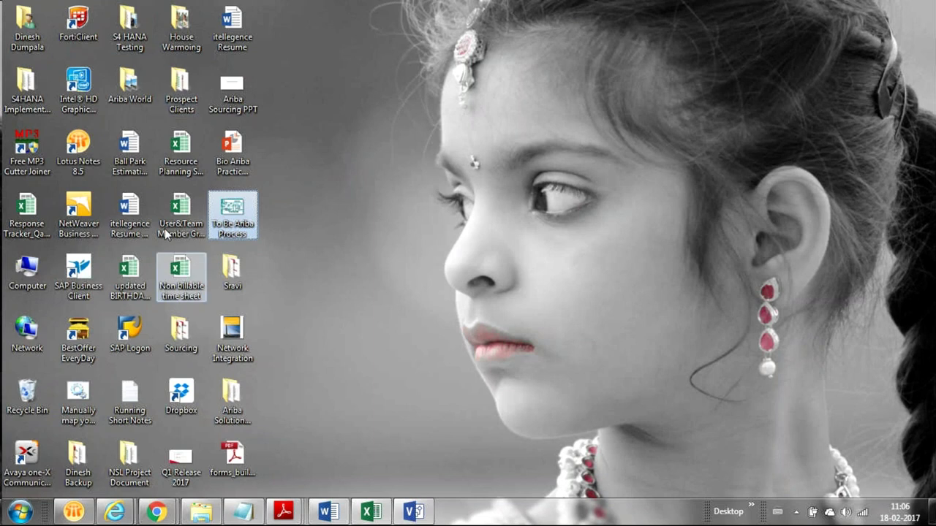
{"action": "double_click", "coordinate": [129, 468]}
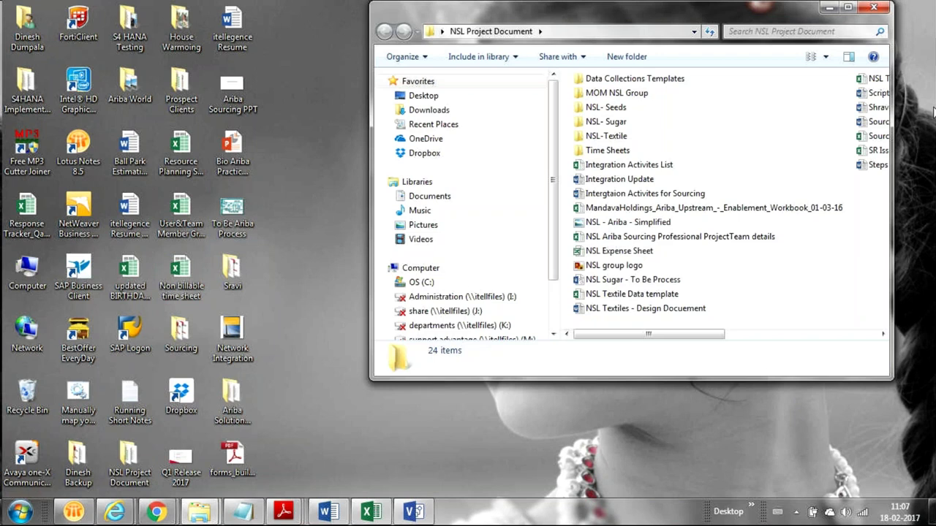
{"action": "left_click", "coordinate": [847, 7]}
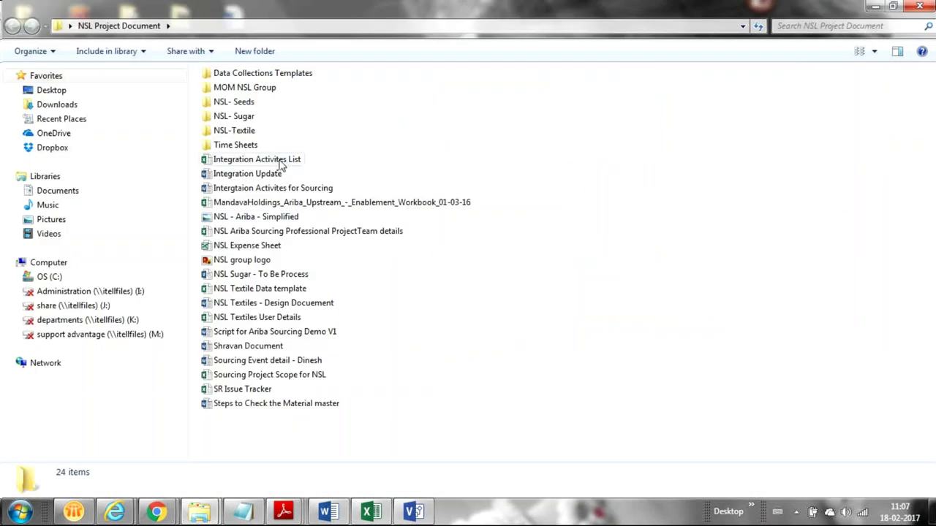
{"action": "double_click", "coordinate": [274, 73]}
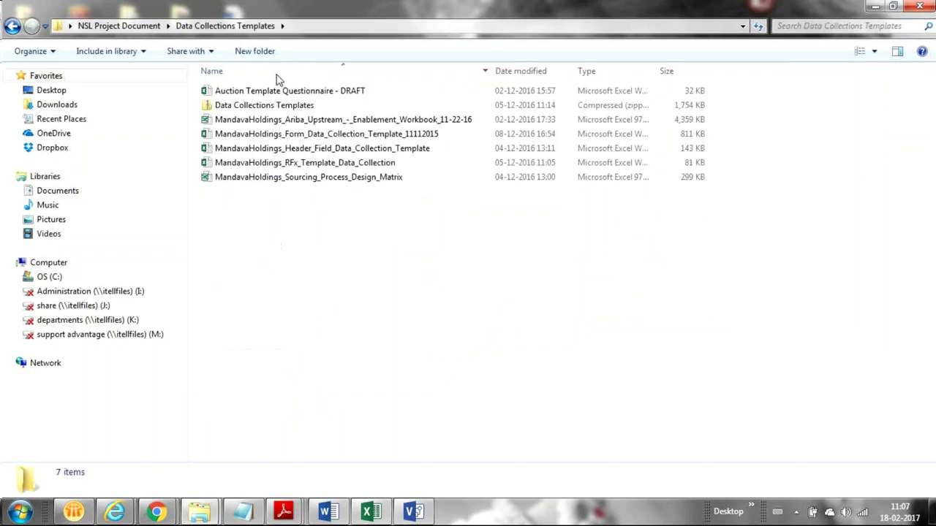
{"action": "double_click", "coordinate": [329, 123]}
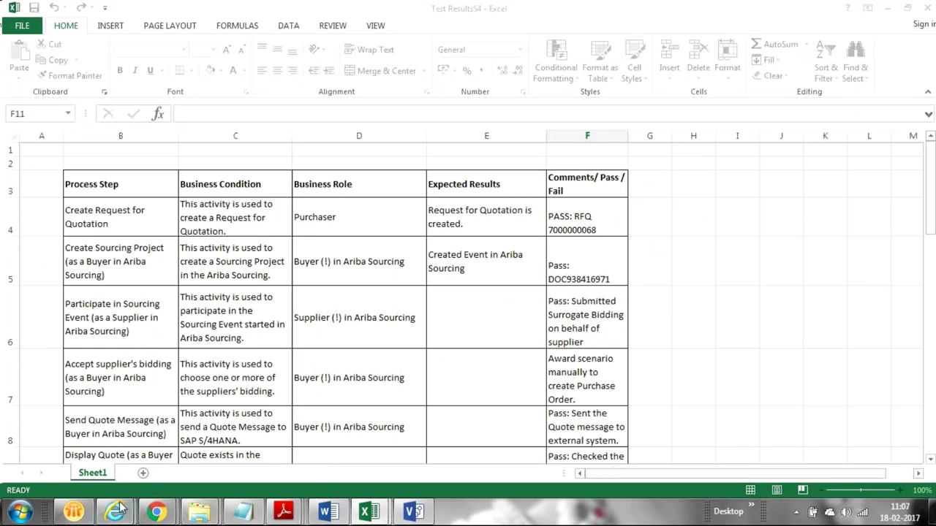
- Switch from Excel back to the Data Collections Templates Explorer window via the taskbar
{"action": "mouse_move", "coordinate": [120, 510]}
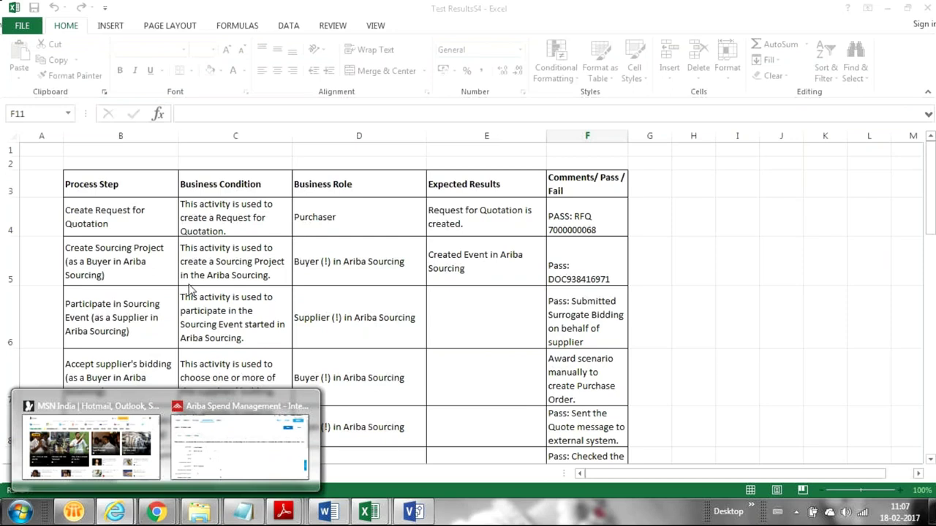
{"action": "left_click", "coordinate": [199, 512]}
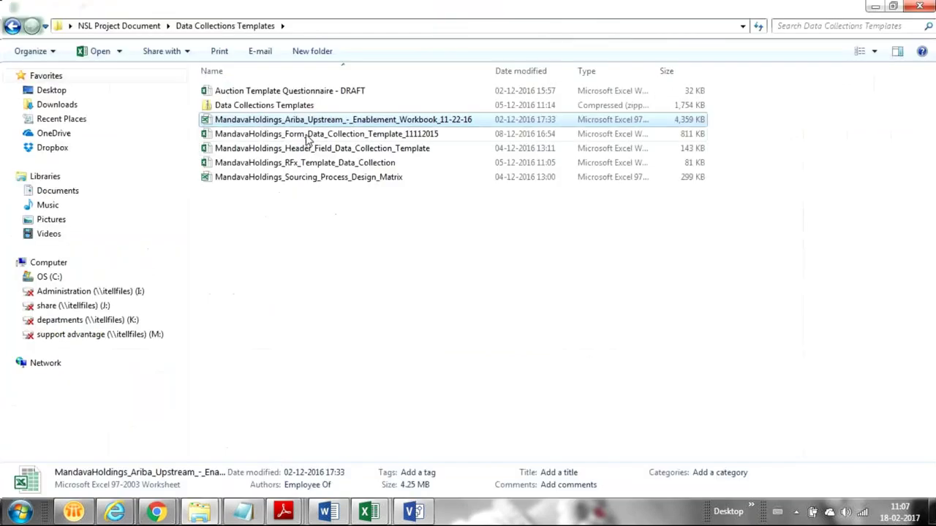
{"action": "mouse_move", "coordinate": [366, 513]}
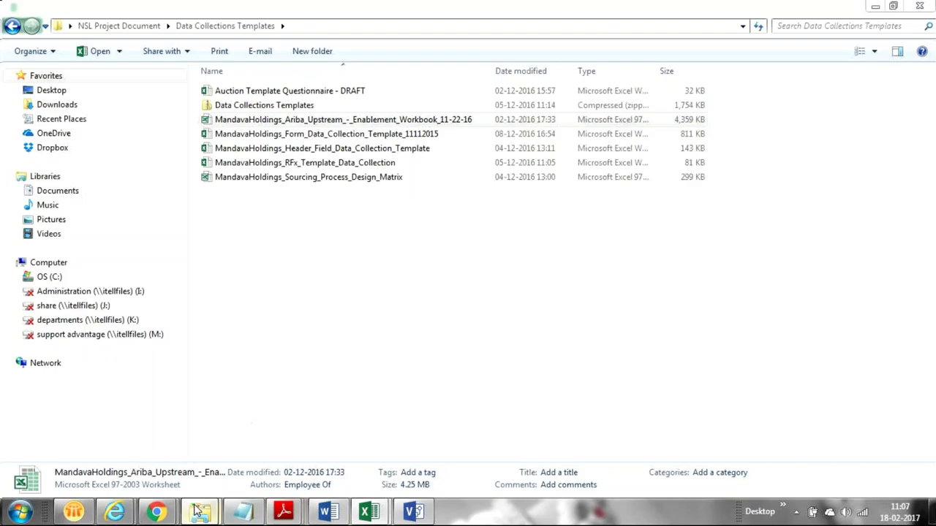
{"action": "mouse_move", "coordinate": [199, 512]}
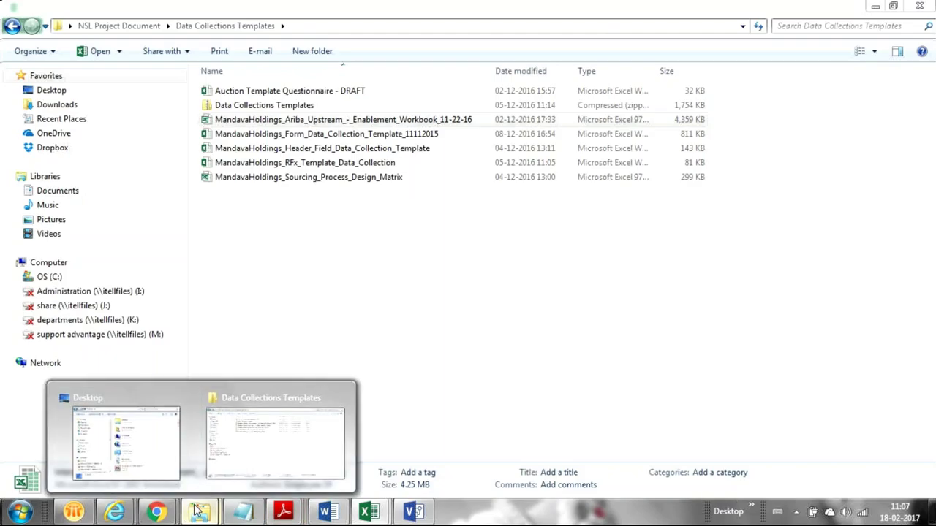
{"action": "left_click", "coordinate": [243, 451]}
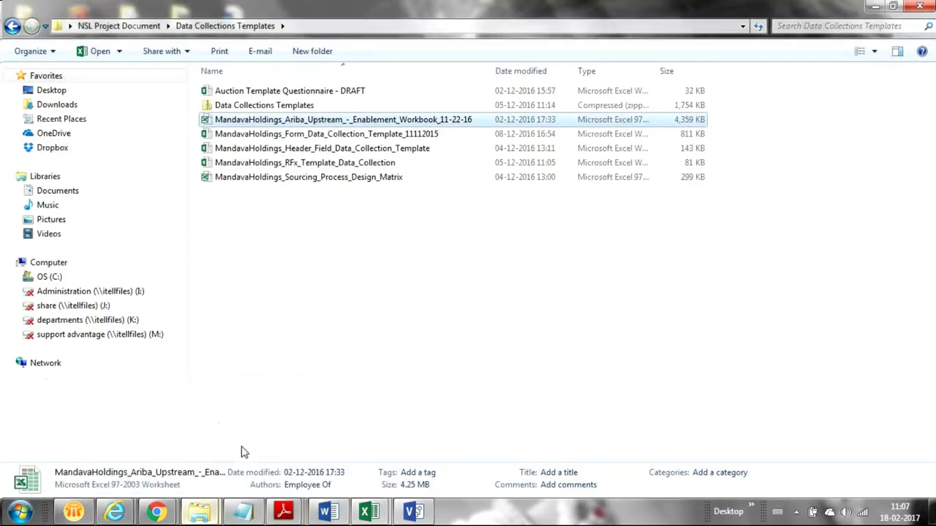
- Reopen the Ariba enablement workbook and minimize the Test ResultsS4 Excel window
{"action": "double_click", "coordinate": [332, 123]}
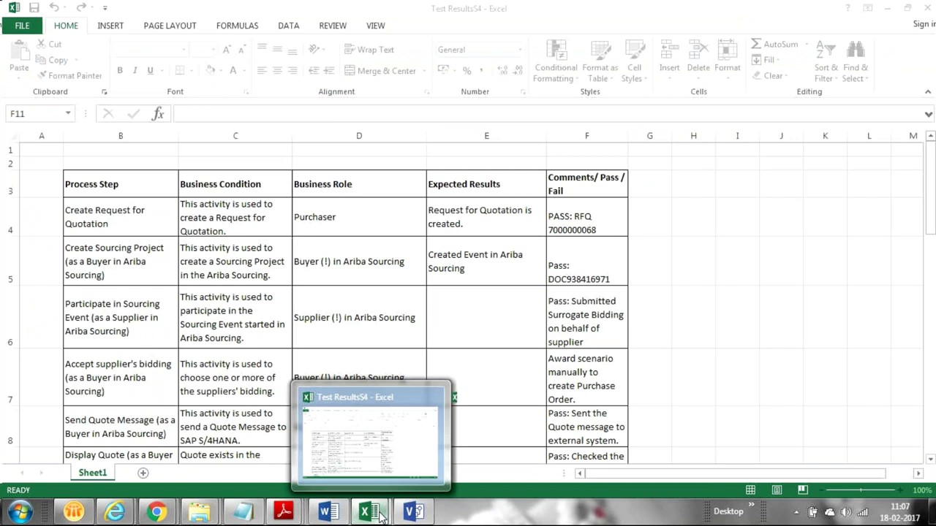
{"action": "mouse_move", "coordinate": [485, 461]}
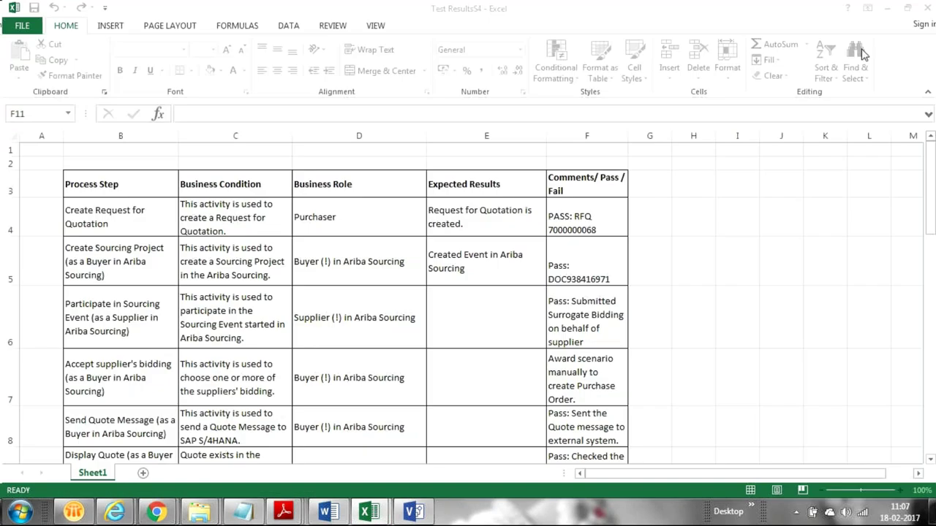
{"action": "left_click", "coordinate": [888, 9]}
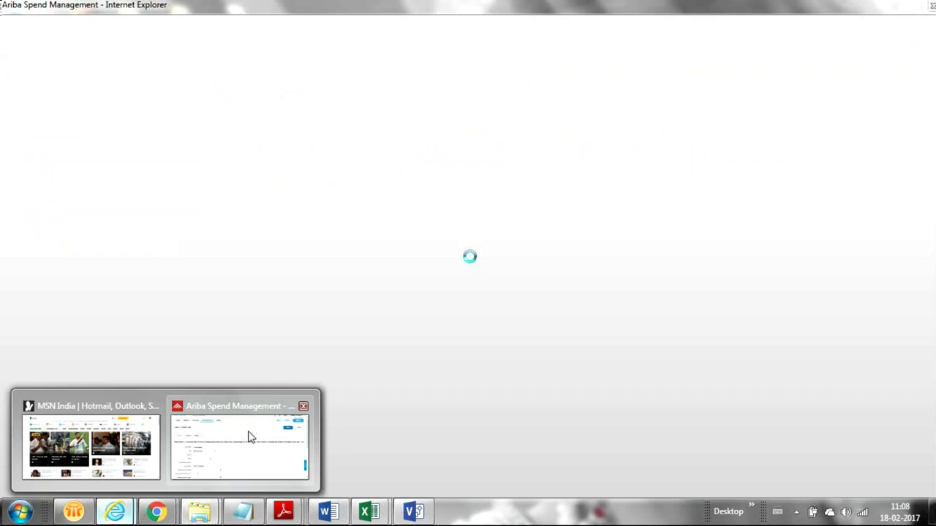
- Bring the MandavaHoldings enablement workbook to the front in Excel
{"action": "left_click", "coordinate": [248, 437]}
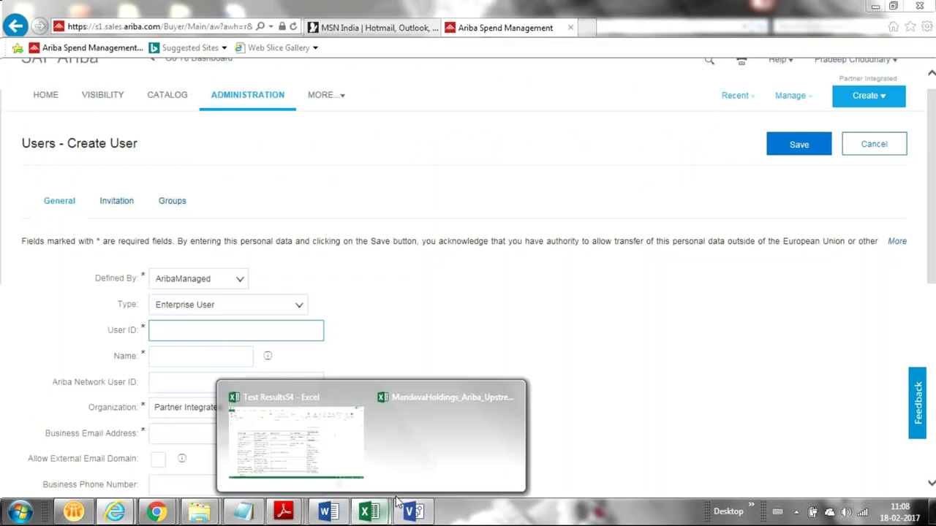
{"action": "mouse_move", "coordinate": [460, 445]}
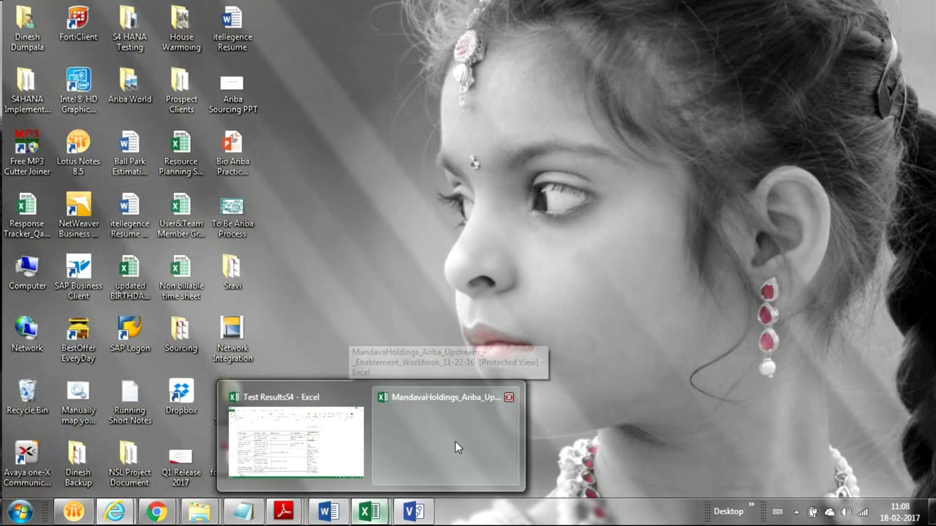
{"action": "left_click", "coordinate": [442, 431]}
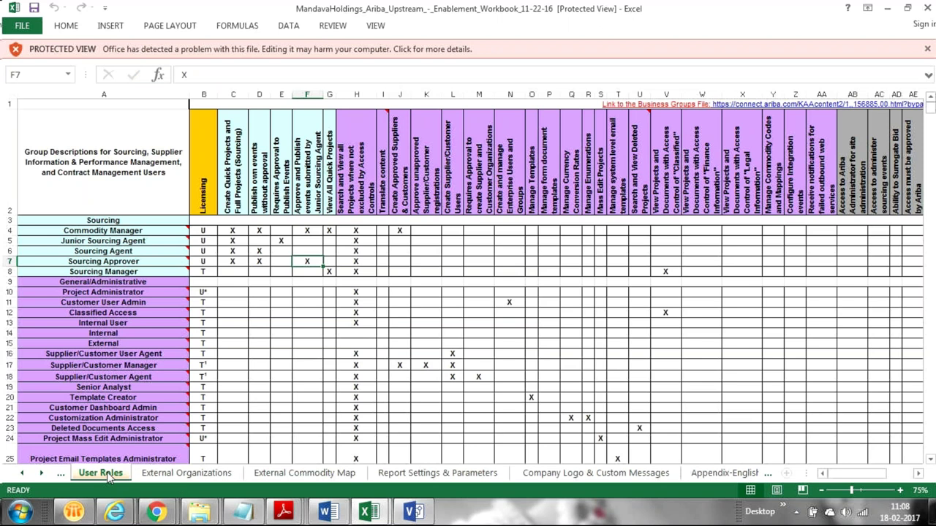
- Switch the workbook to the Enterprise Users sheet and select cell A3 below the sample user
{"action": "left_click", "coordinate": [176, 473]}
{"action": "left_click", "coordinate": [22, 473]}
{"action": "left_click", "coordinate": [22, 473]}
{"action": "left_click", "coordinate": [22, 473]}
{"action": "left_click", "coordinate": [22, 473]}
{"action": "left_click", "coordinate": [22, 473]}
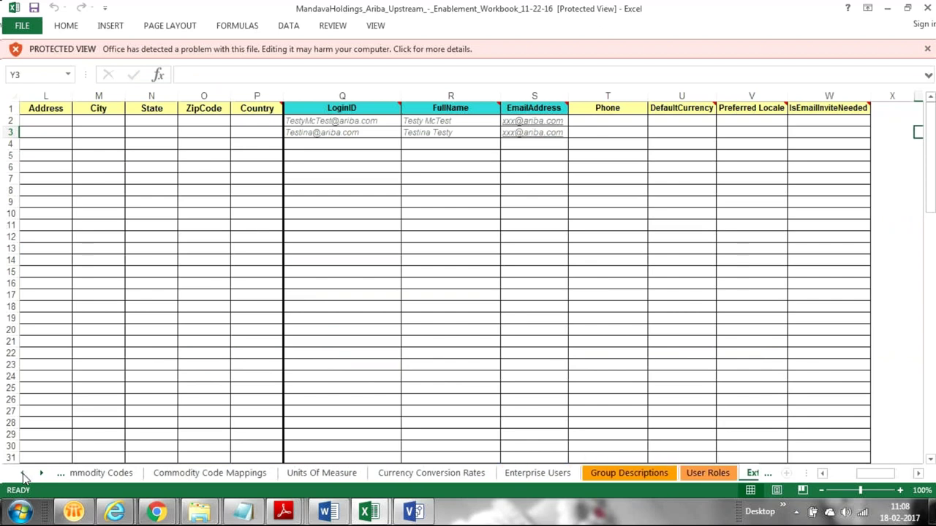
{"action": "left_click", "coordinate": [572, 474]}
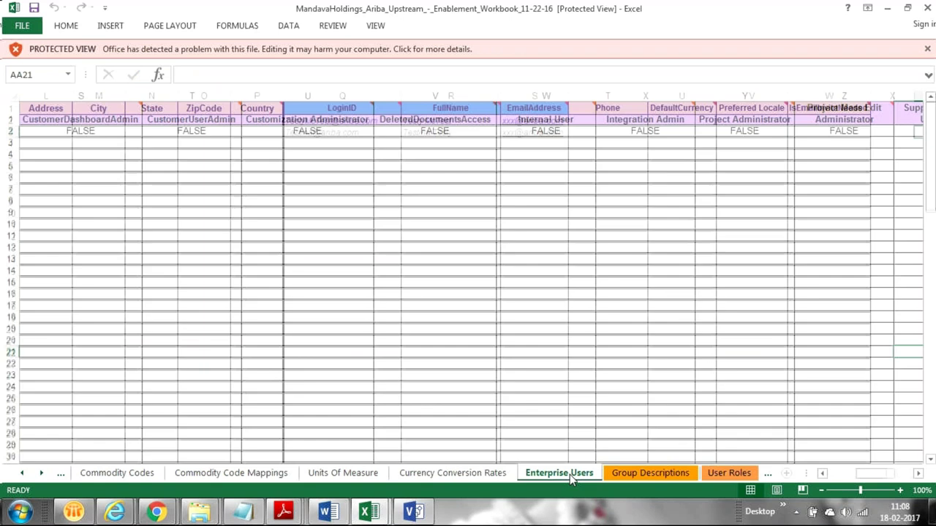
{"action": "mouse_move", "coordinate": [932, 204]}
{"action": "left_mouse_down"}
{"action": "mouse_move", "coordinate": [932, 214]}
{"action": "mouse_move", "coordinate": [932, 205]}
{"action": "left_mouse_up"}
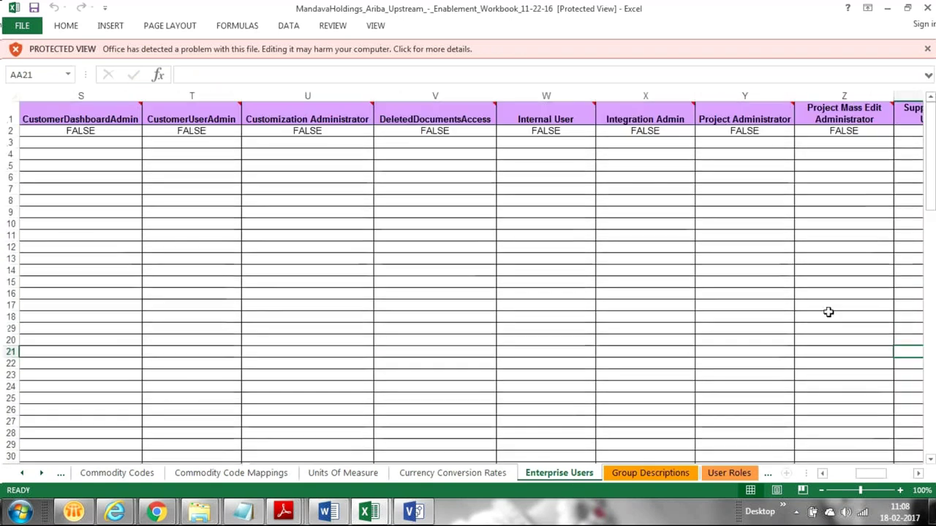
{"action": "left_click_drag", "start_coordinate": [859, 474], "coordinate": [828, 474]}
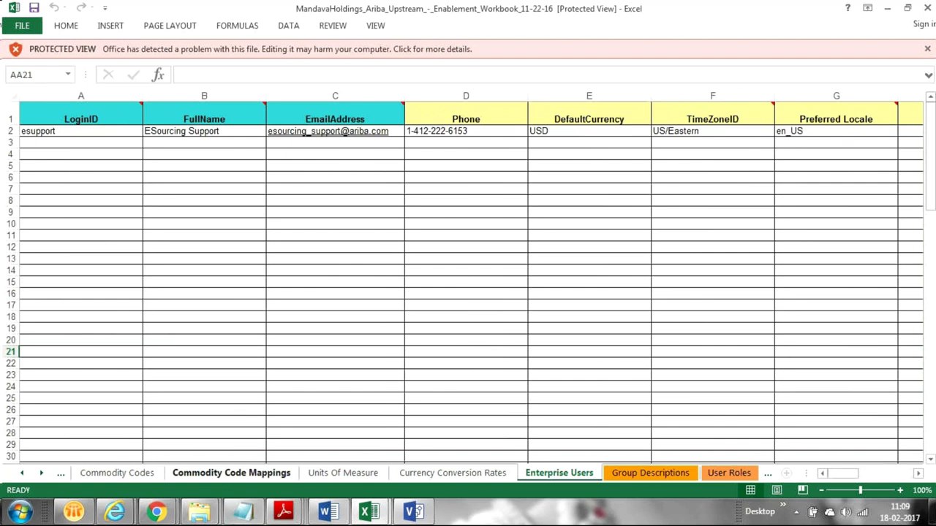
{"action": "left_click", "coordinate": [62, 145]}
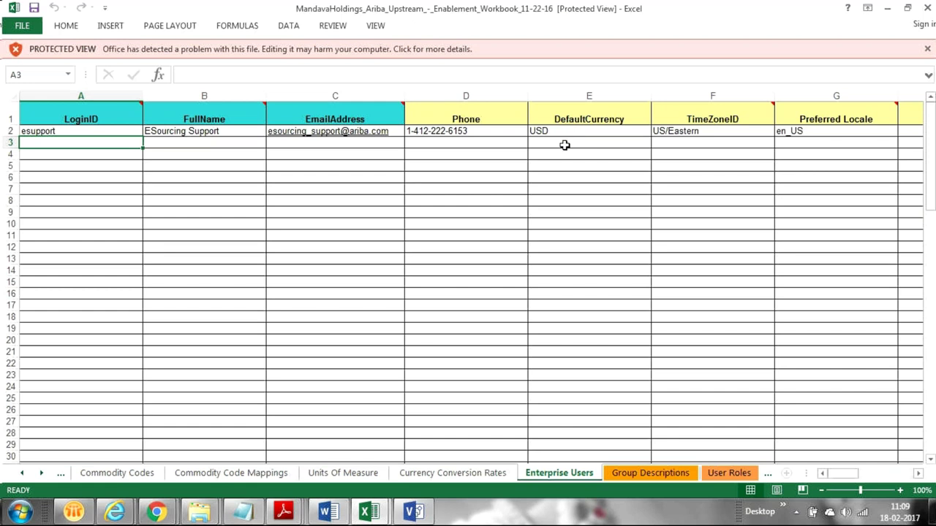
- Review the Enterprise Users columns, selecting Commodity Manager in I2 and Junior Sourcing Agent in J2
{"action": "left_click", "coordinate": [918, 475]}
{"action": "left_click", "coordinate": [918, 476]}
{"action": "left_click", "coordinate": [919, 476]}
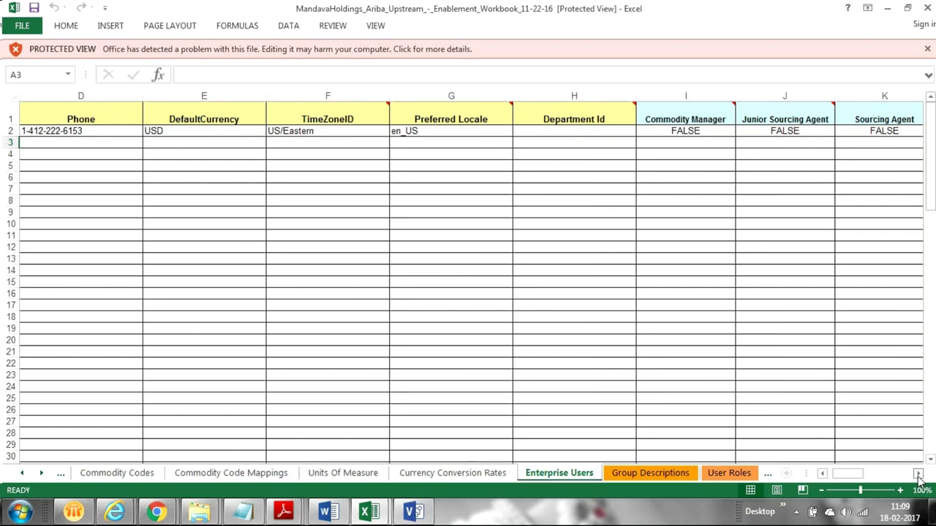
{"action": "left_click", "coordinate": [918, 476]}
{"action": "left_click", "coordinate": [918, 475]}
{"action": "left_click", "coordinate": [918, 476]}
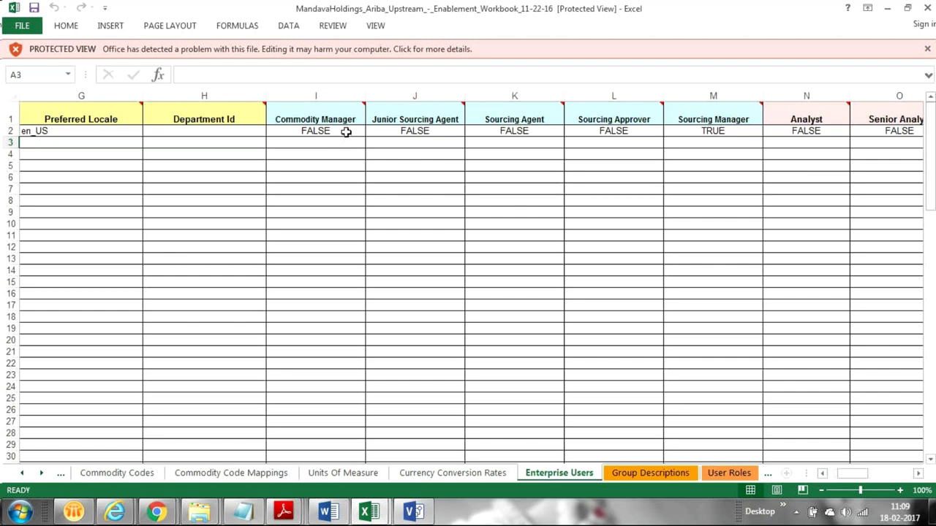
{"action": "left_click", "coordinate": [348, 132]}
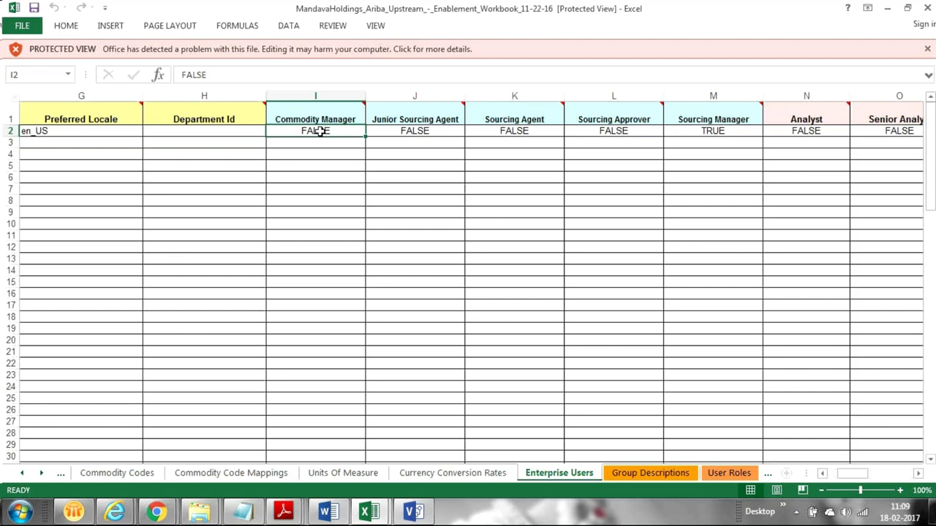
{"action": "left_click", "coordinate": [415, 132]}
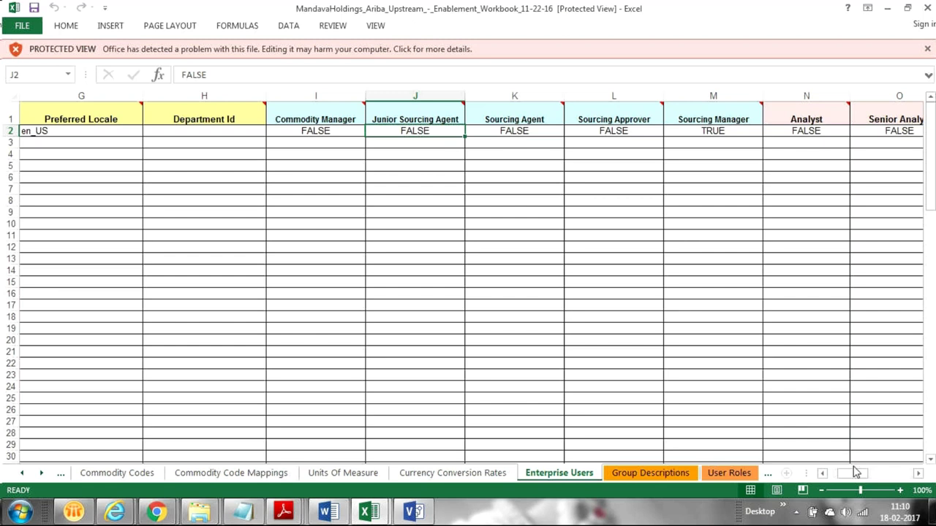
- Return to column A, select cell A3, and bring back the Ariba Spend Management window
{"action": "left_click_drag", "start_coordinate": [851, 471], "coordinate": [828, 474]}
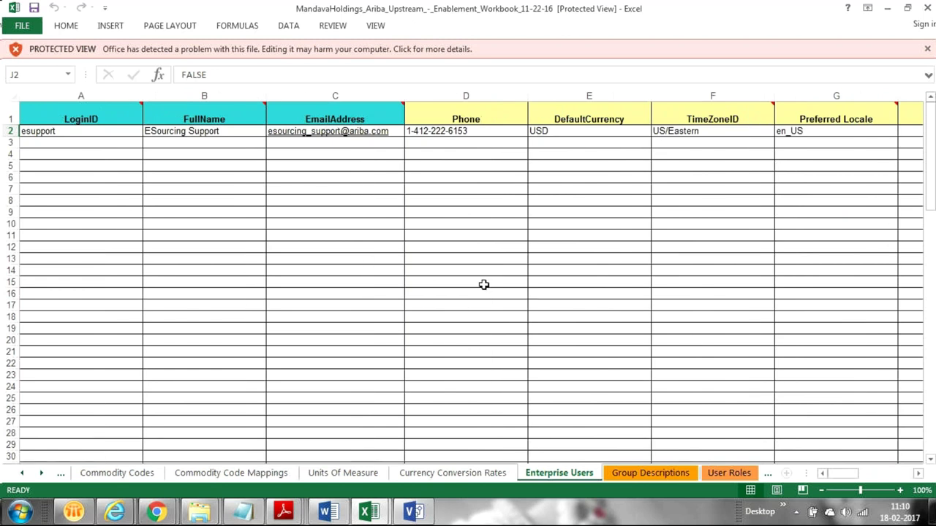
{"action": "left_click", "coordinate": [116, 144]}
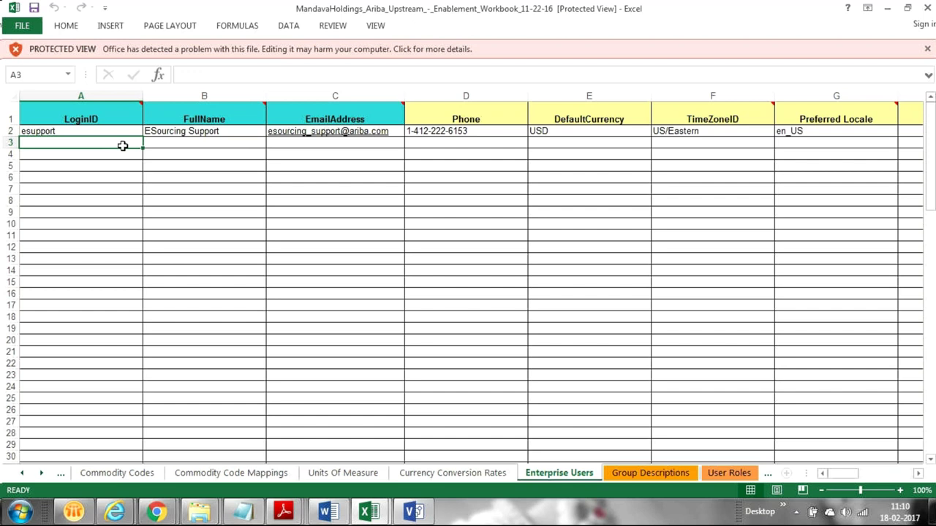
{"action": "left_click", "coordinate": [105, 516]}
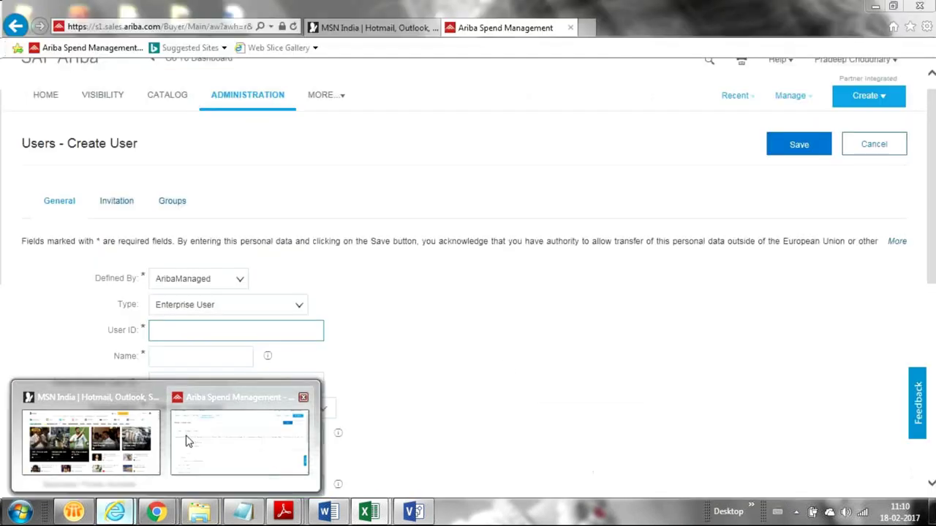
{"action": "left_click", "coordinate": [185, 440]}
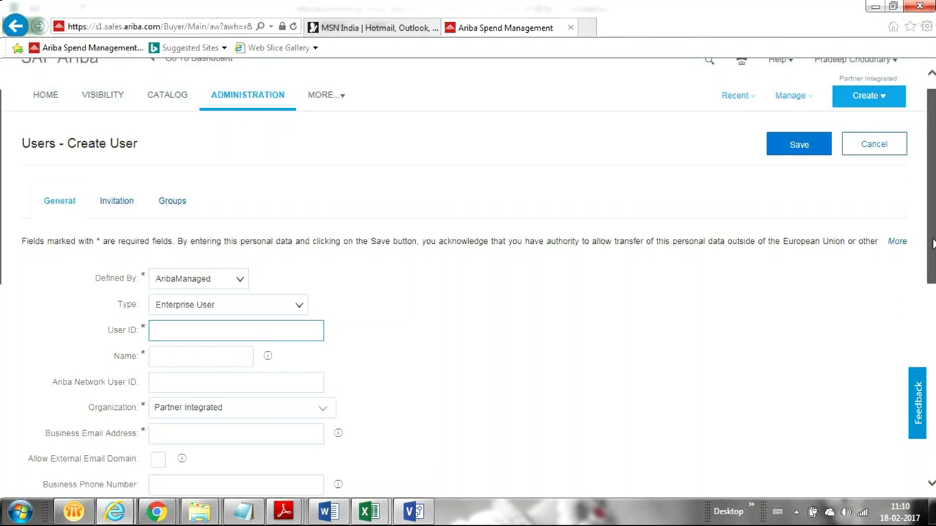
- Scroll through the Create User form, then cancel creating the new user
{"action": "left_click_drag", "start_coordinate": [932, 244], "coordinate": [919, 465]}
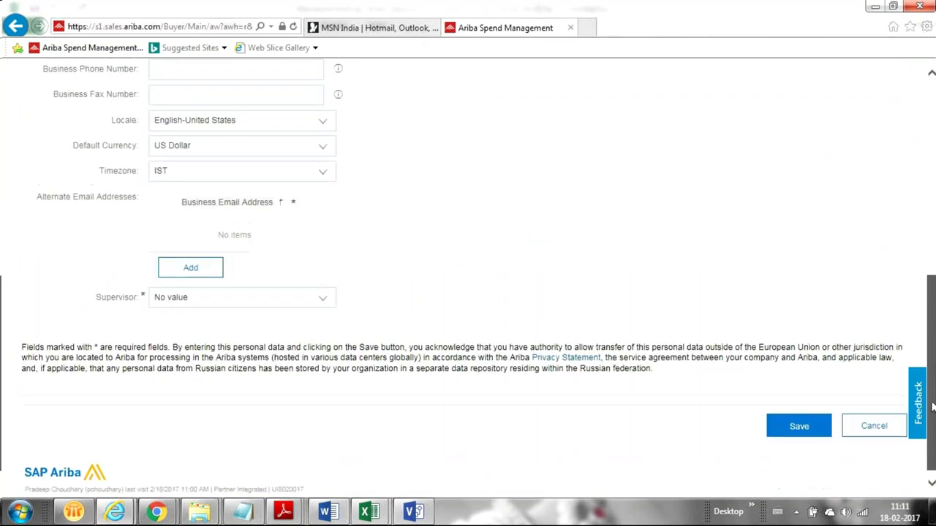
{"action": "scroll", "coordinate": [871, 288], "scroll_direction": "up", "scroll_amount": 6}
{"action": "scroll", "coordinate": [856, 242], "scroll_direction": "down", "scroll_amount": 1}
{"action": "scroll", "coordinate": [840, 259], "scroll_direction": "down", "scroll_amount": 1}
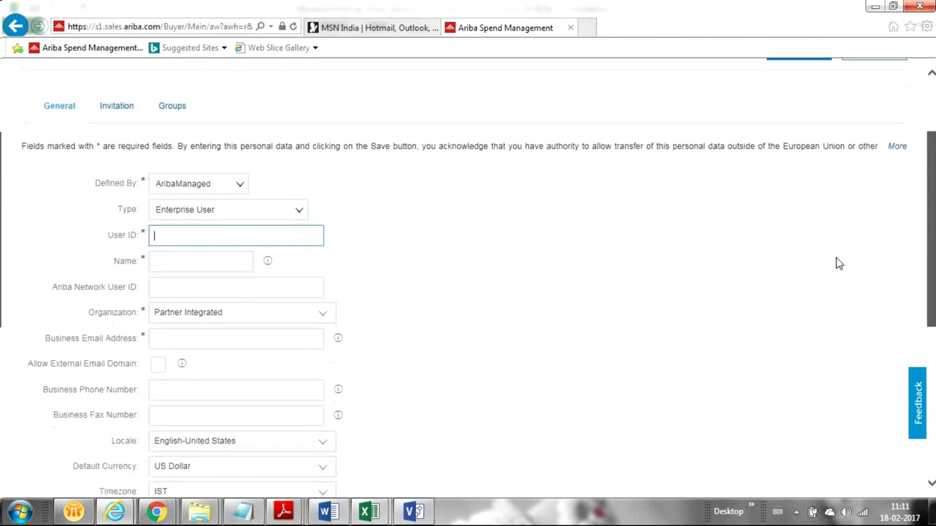
{"action": "scroll", "coordinate": [841, 268], "scroll_direction": "up", "scroll_amount": 1}
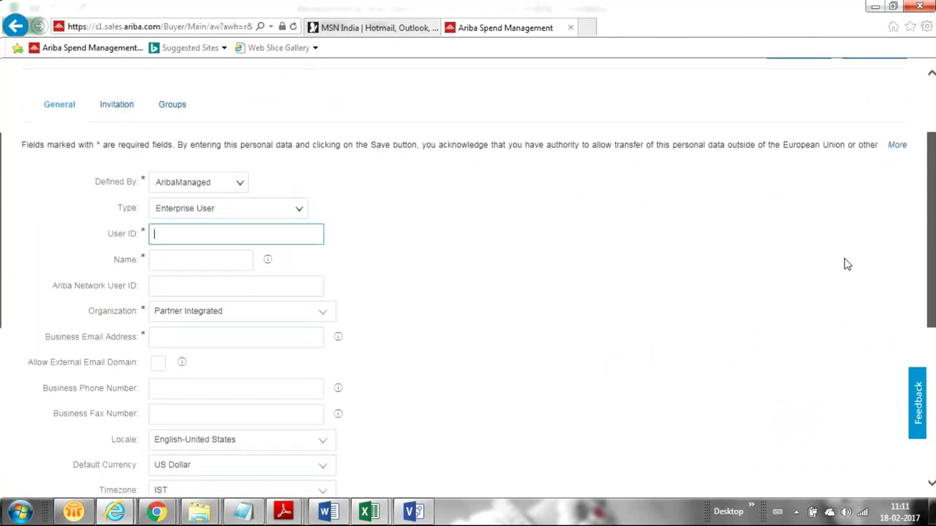
{"action": "scroll", "coordinate": [847, 265], "scroll_direction": "down", "scroll_amount": 1}
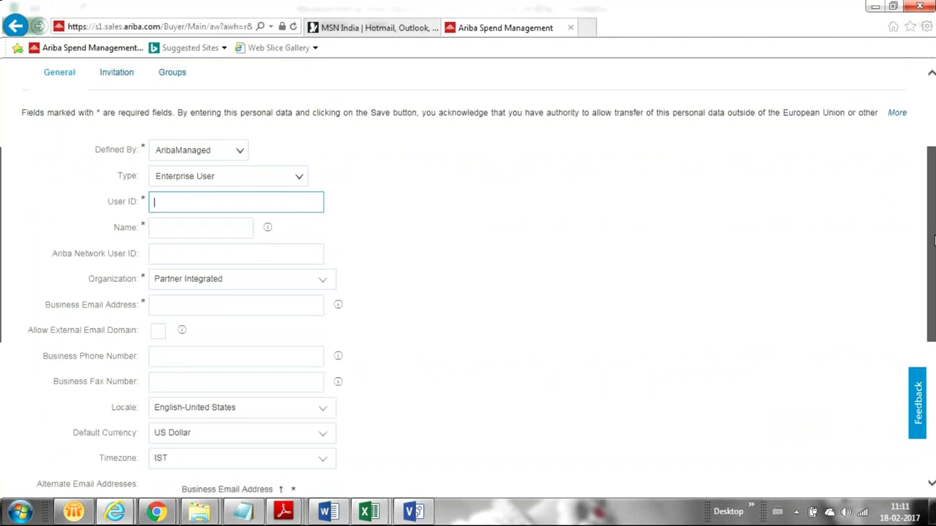
{"action": "left_click_drag", "start_coordinate": [933, 242], "coordinate": [927, 151]}
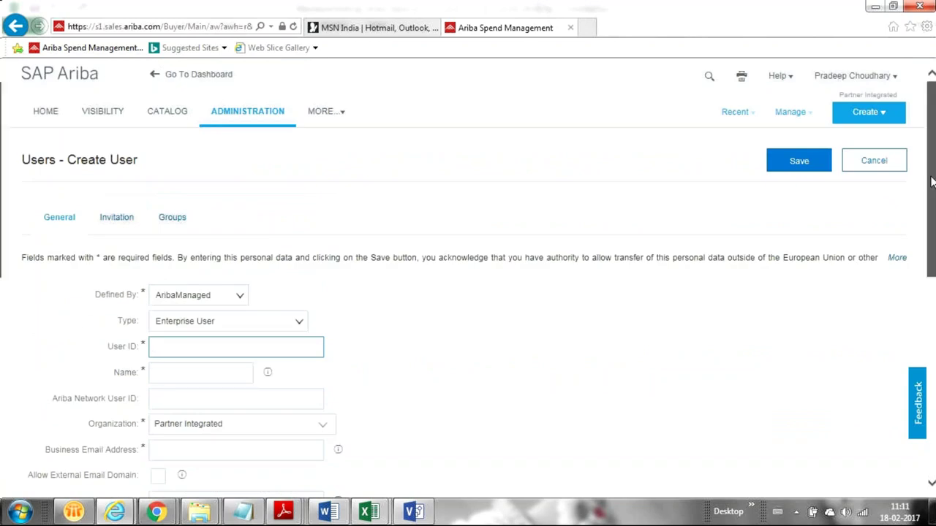
{"action": "left_click_drag", "start_coordinate": [932, 181], "coordinate": [156, 121]}
{"action": "left_click", "coordinate": [873, 167]}
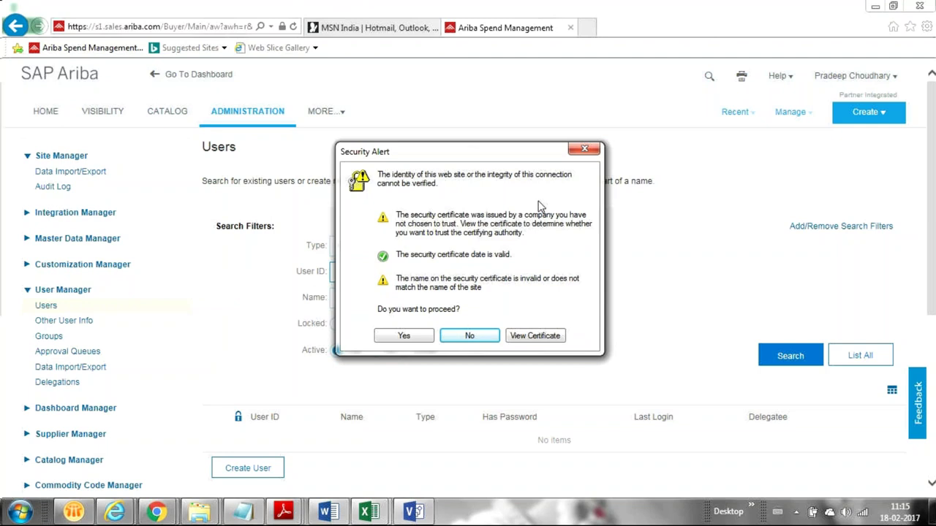
- Decline the certificate alert, reopen Delegations, then accept the certificate to proceed
{"action": "left_click", "coordinate": [468, 338]}
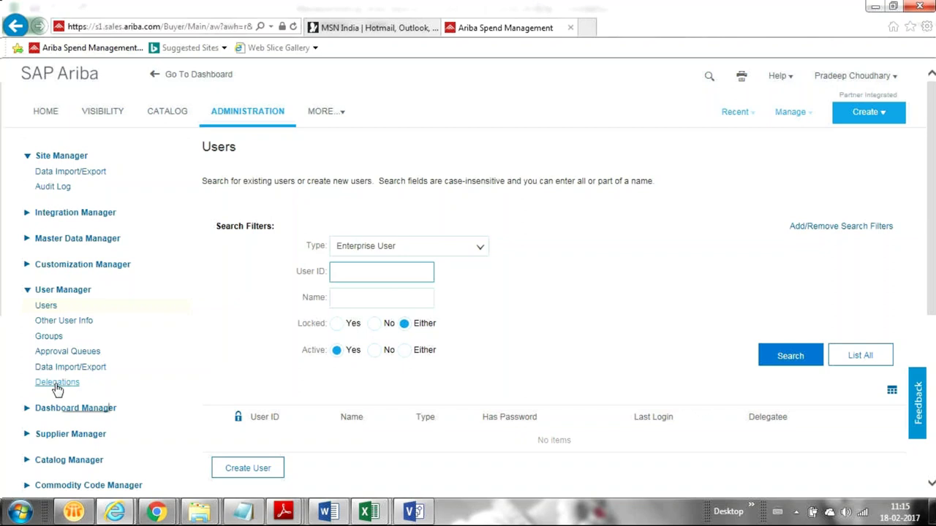
{"action": "left_click", "coordinate": [57, 386]}
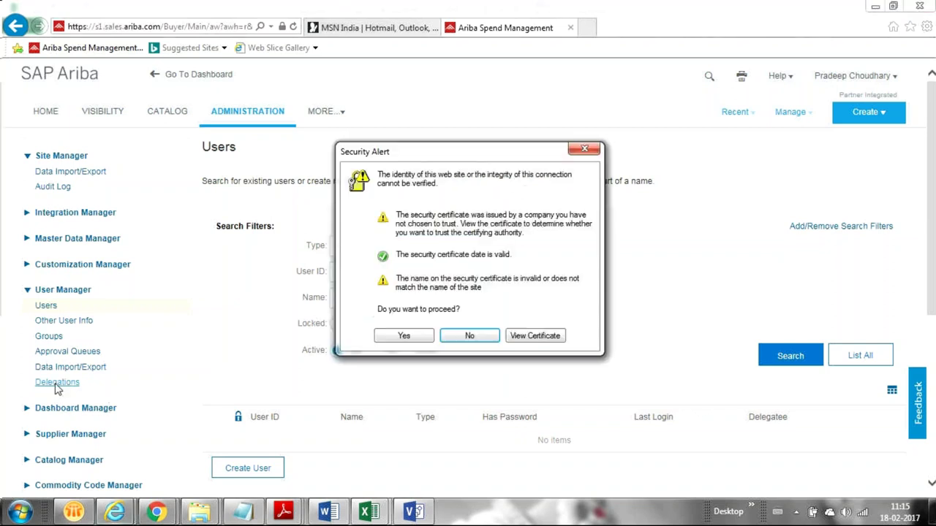
{"action": "left_click", "coordinate": [404, 336]}
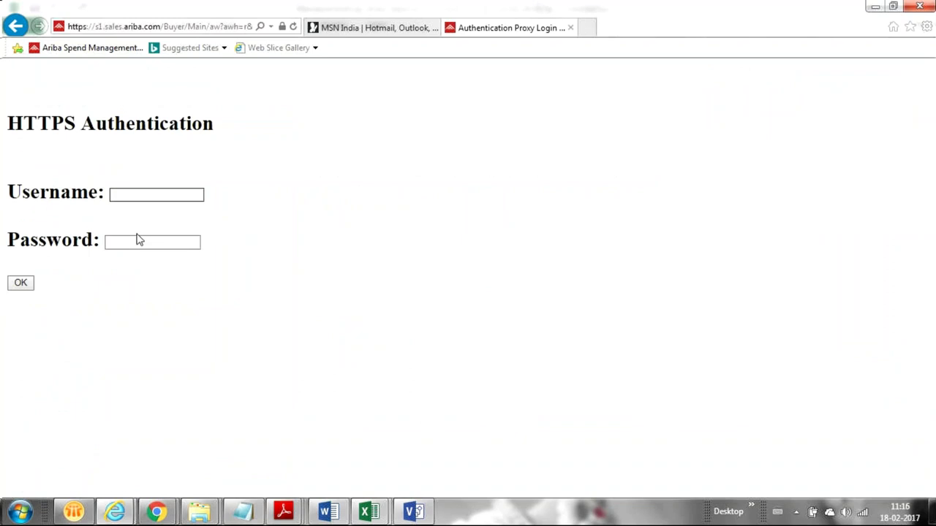
- Fill the HTTPS Authentication login with the suggested username and the pasted account password
{"action": "type", "text": "it"}
{"action": "key", "text": "Down"}
{"action": "key", "text": "Return"}
{"action": "left_click", "coordinate": [139, 241]}
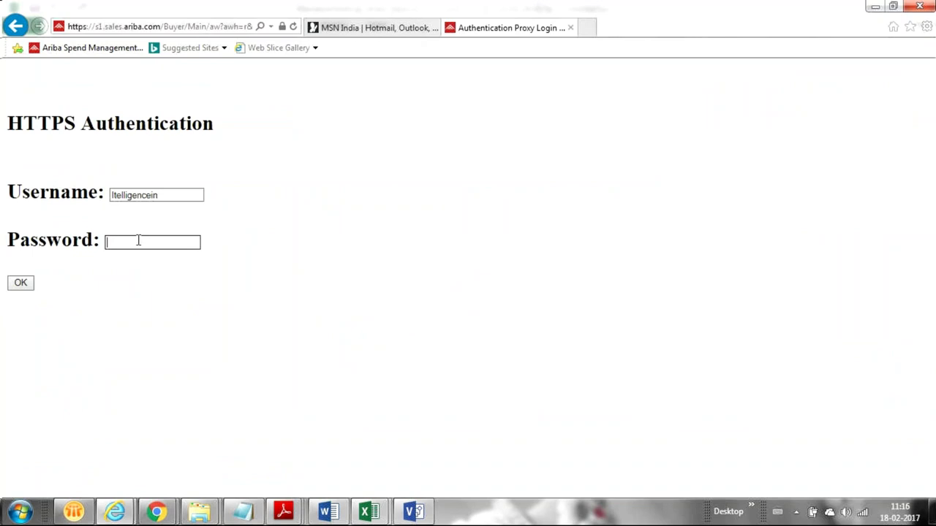
{"action": "left_click", "coordinate": [156, 195]}
{"action": "left_click", "coordinate": [156, 195]}
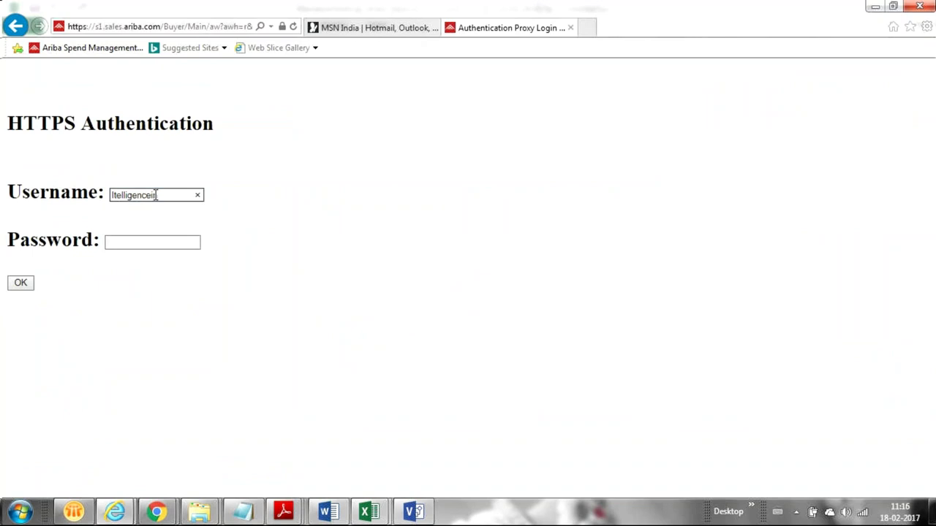
{"action": "double_click", "coordinate": [155, 195]}
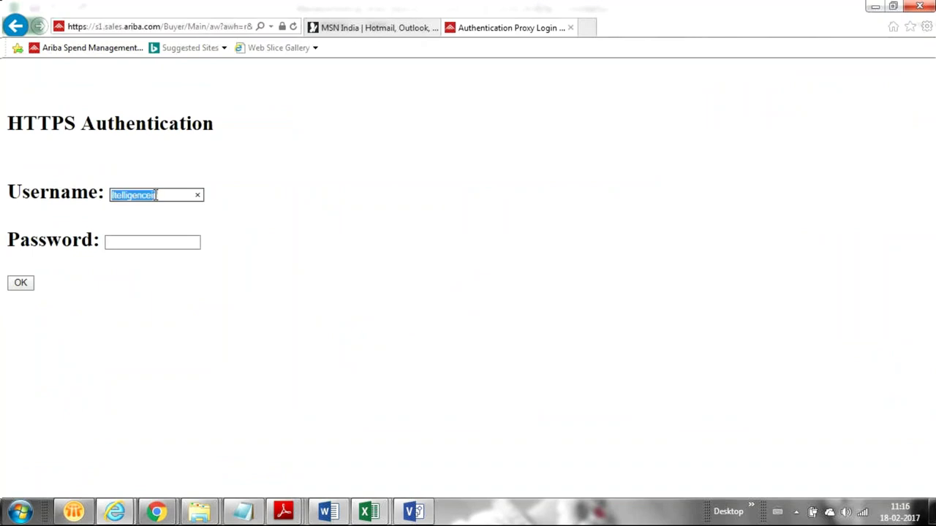
{"action": "left_click", "coordinate": [154, 240]}
{"action": "key", "text": "ctrl+v"}
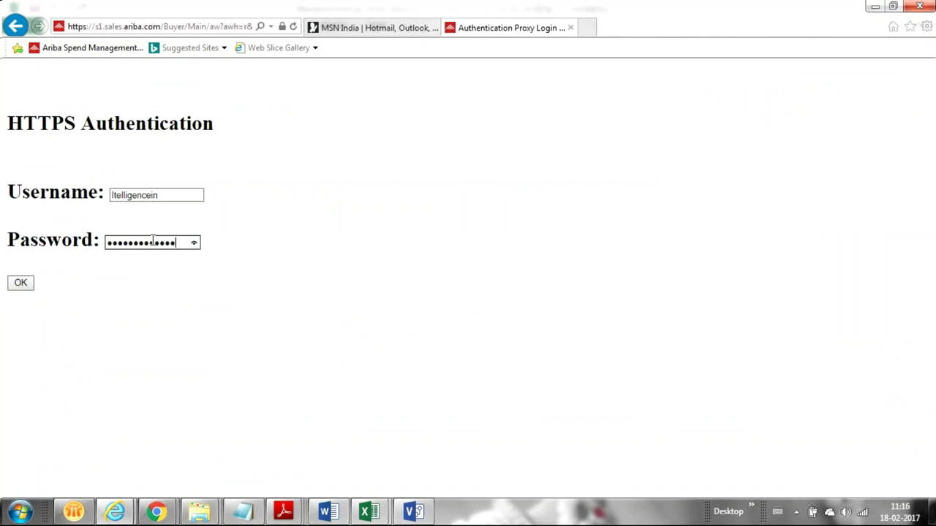
{"action": "type", "text": "•"}
- Close and reopen Internet Explorer, then list recent addresses in a new tab
{"action": "left_click", "coordinate": [571, 29]}
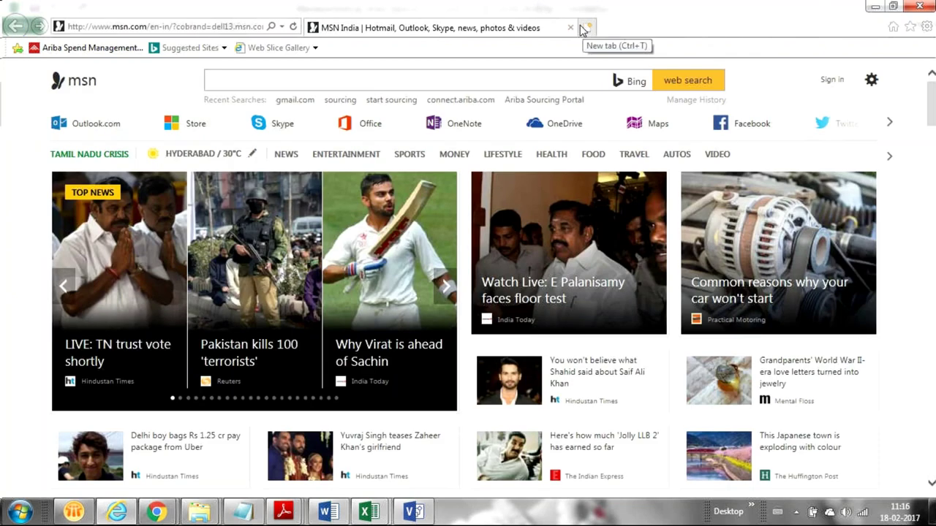
{"action": "left_click", "coordinate": [569, 29]}
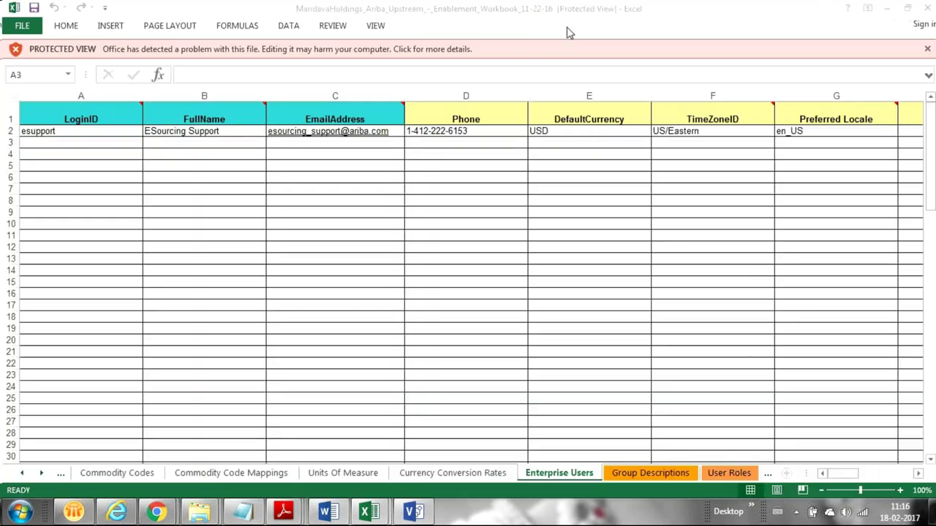
{"action": "left_click", "coordinate": [115, 513]}
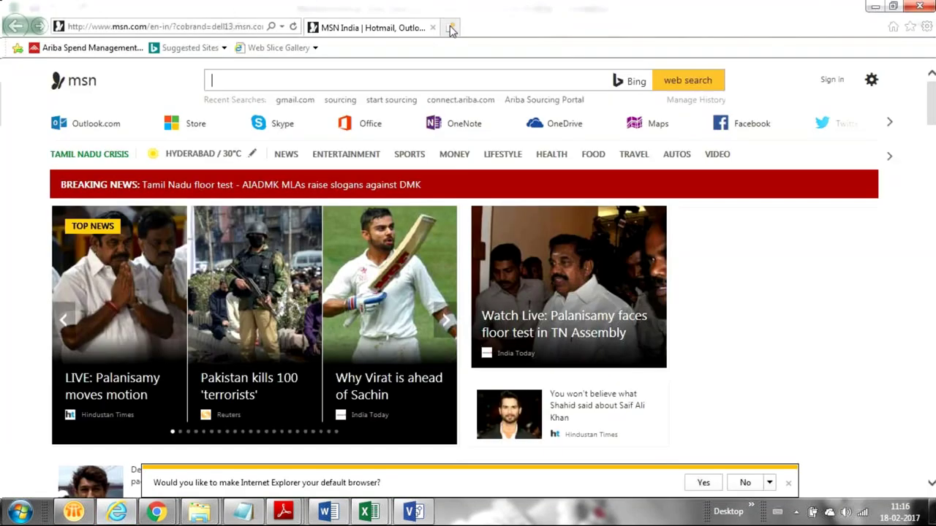
{"action": "left_click", "coordinate": [448, 27]}
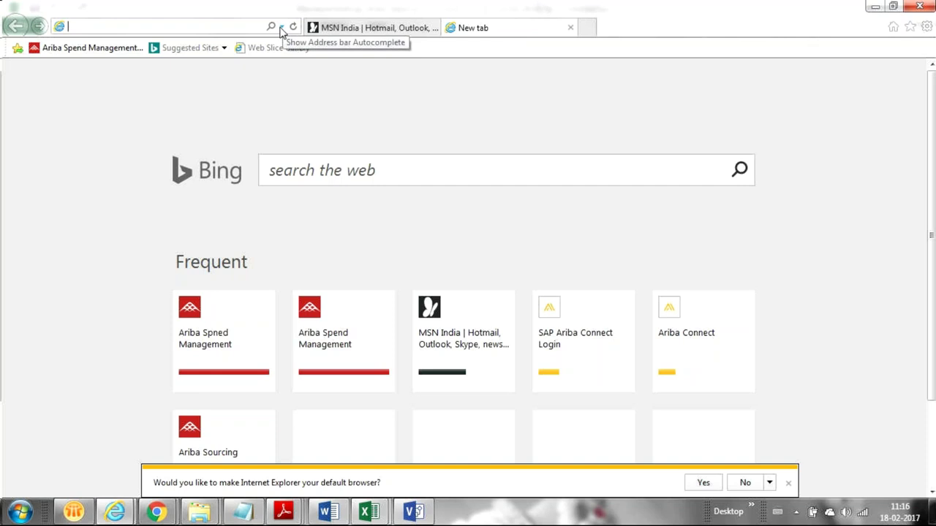
{"action": "left_click", "coordinate": [282, 30]}
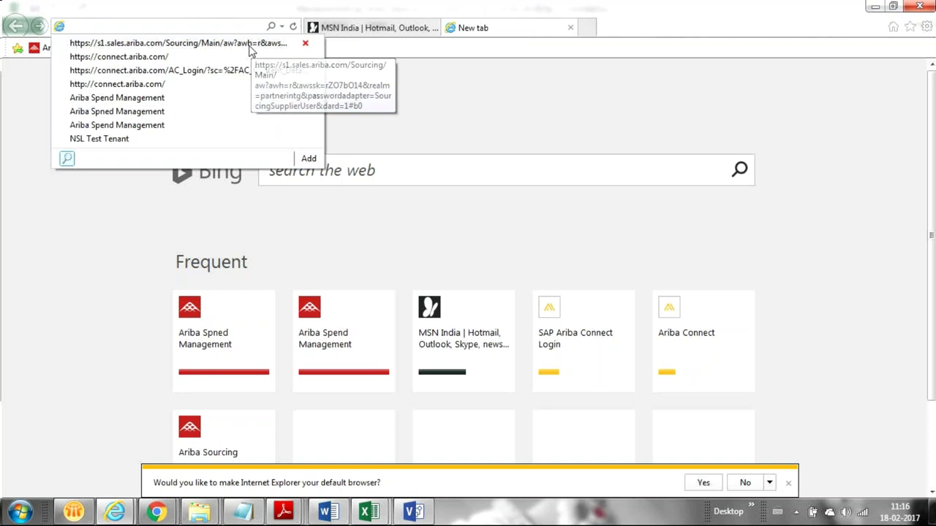
- Load s1.sales.ariba.com past the certificate warning using saved credentials, declining the default-browser offer
{"action": "left_click", "coordinate": [249, 45]}
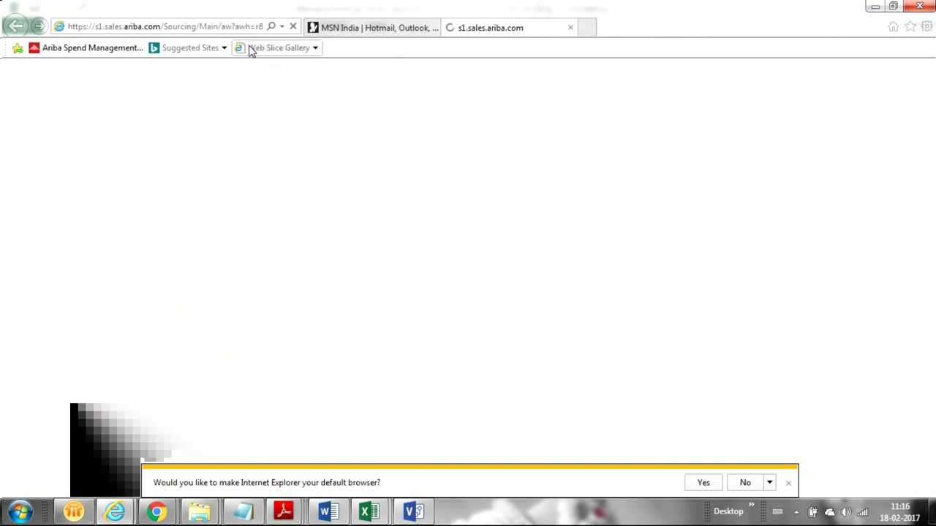
{"action": "left_click", "coordinate": [177, 243]}
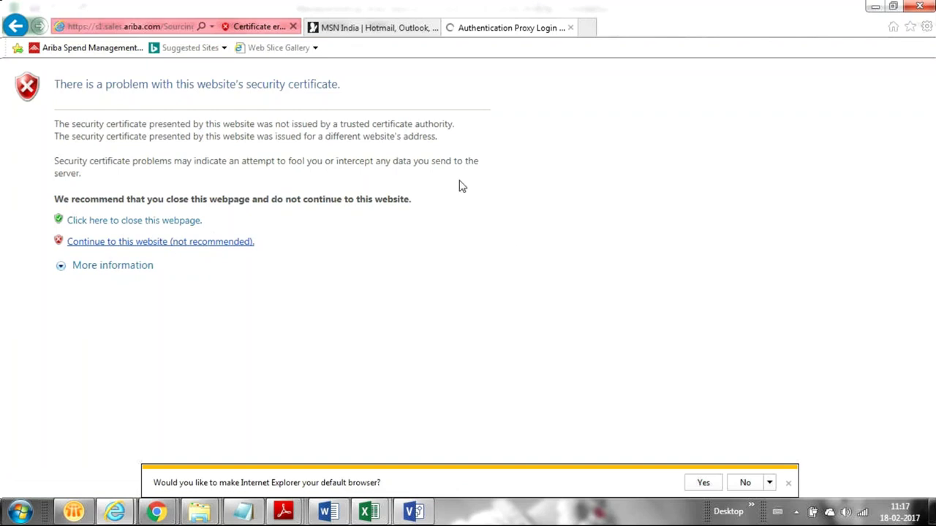
{"action": "left_click", "coordinate": [123, 192]}
{"action": "key", "text": "Down"}
{"action": "key", "text": "Return"}
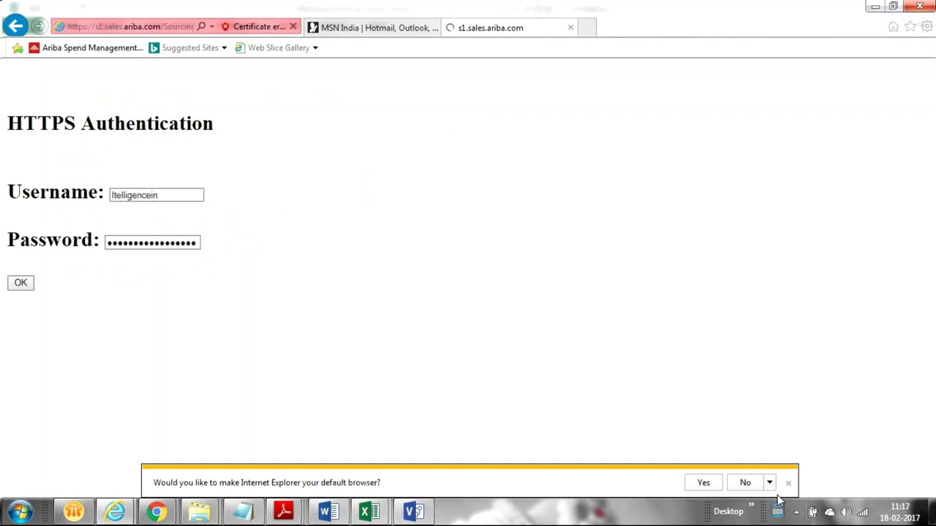
{"action": "left_click", "coordinate": [747, 488]}
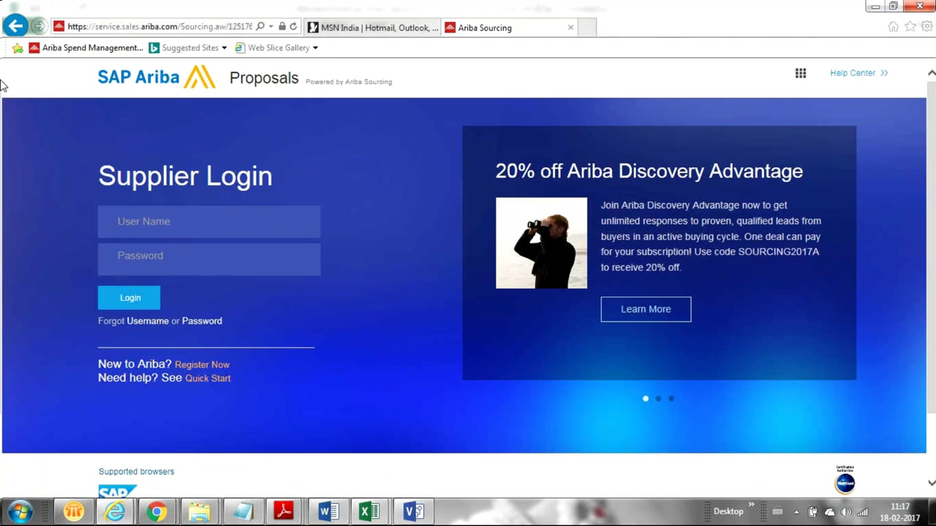
- Close Internet Explorer with all its open tabs
{"action": "left_click", "coordinate": [588, 29]}
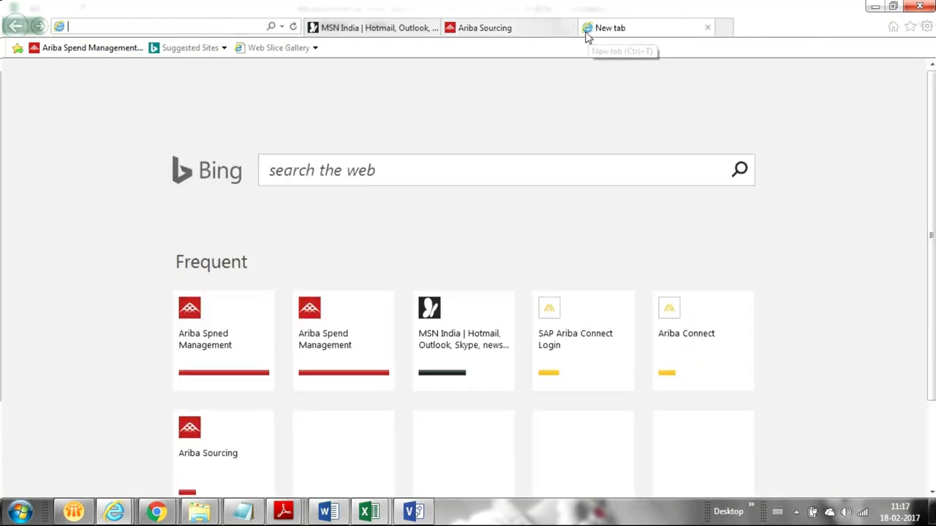
{"action": "left_click", "coordinate": [558, 29]}
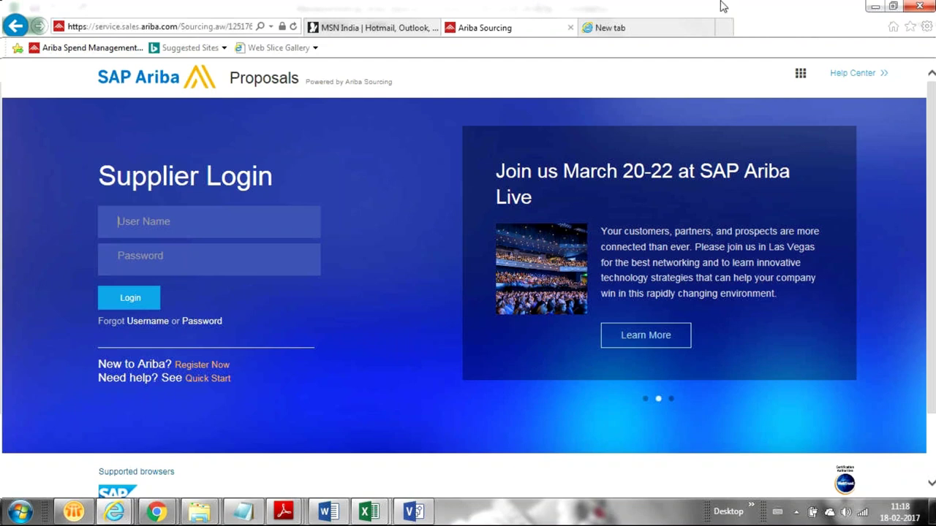
{"action": "left_click", "coordinate": [653, 31]}
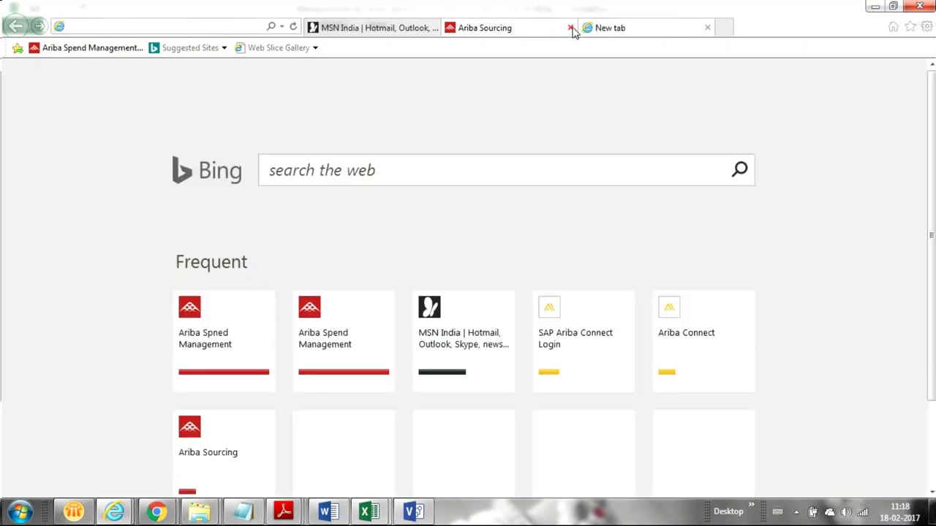
{"action": "left_click", "coordinate": [920, 6]}
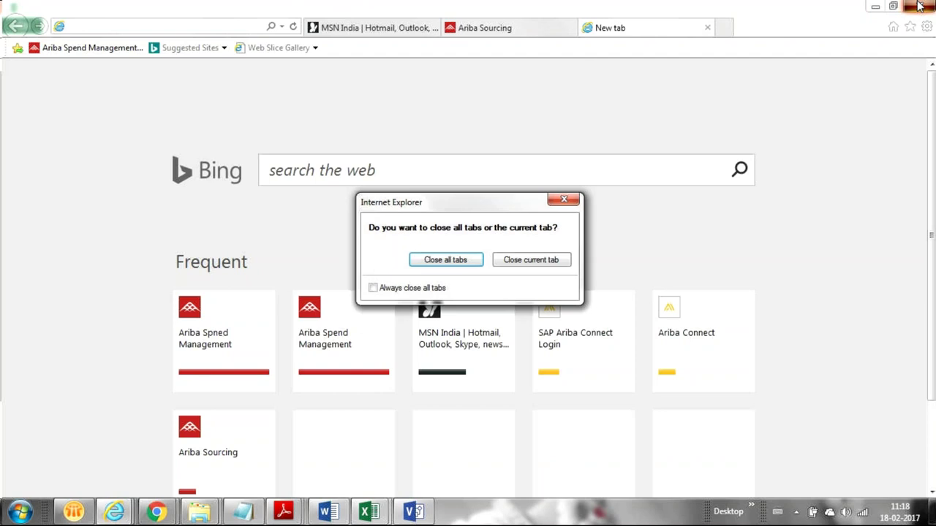
{"action": "key", "text": "Return"}
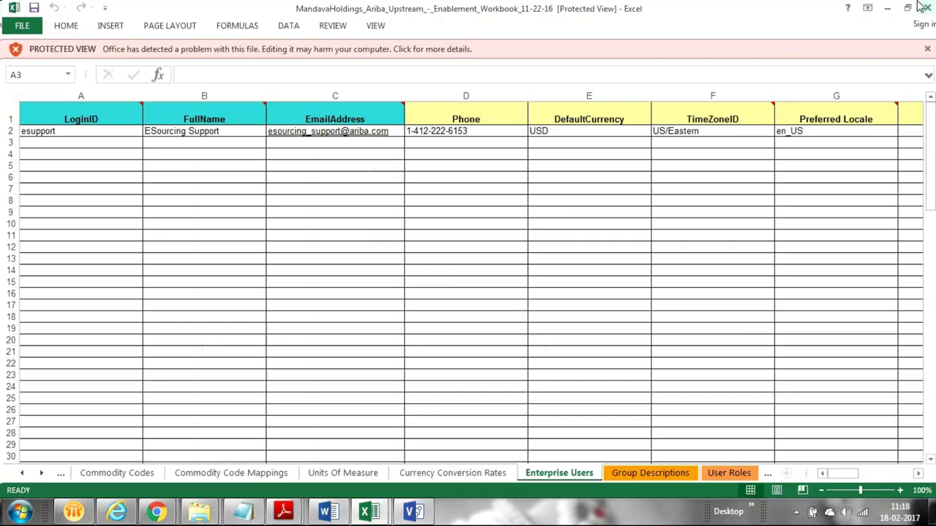
- Reopen Internet Explorer maximized with a new tab and show the Favorites list
{"action": "left_click", "coordinate": [111, 515]}
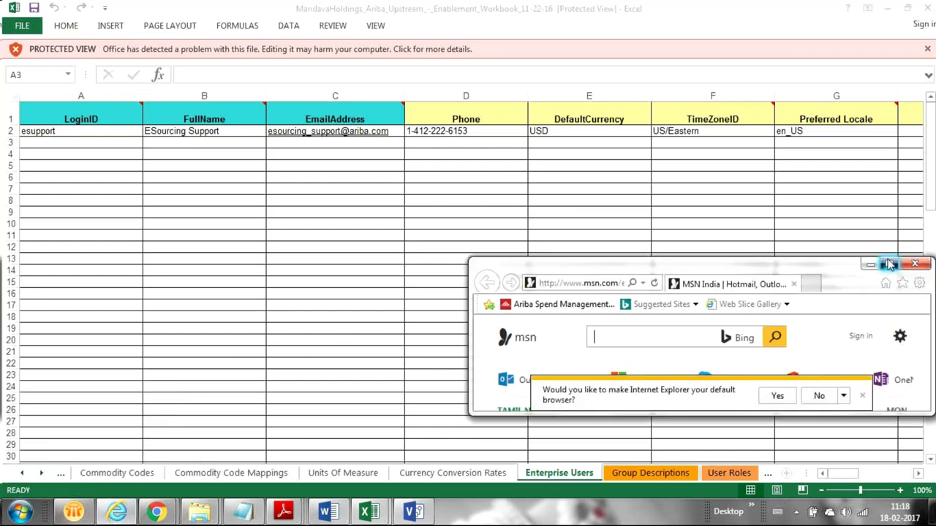
{"action": "left_click", "coordinate": [889, 264]}
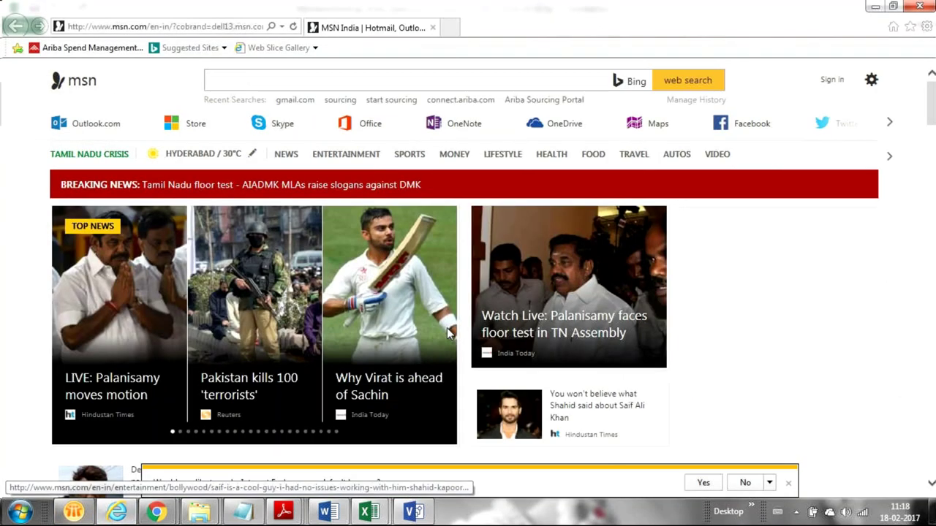
{"action": "left_click", "coordinate": [449, 27]}
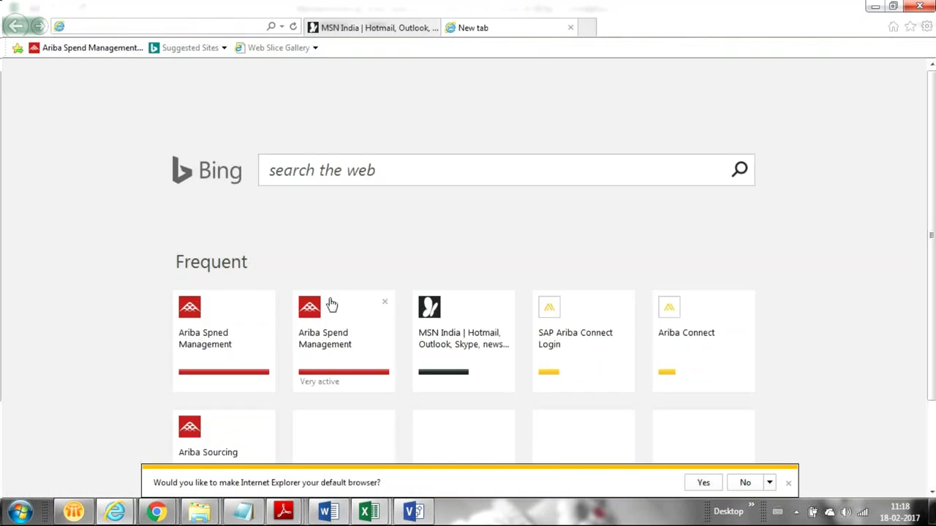
{"action": "left_click", "coordinate": [909, 27]}
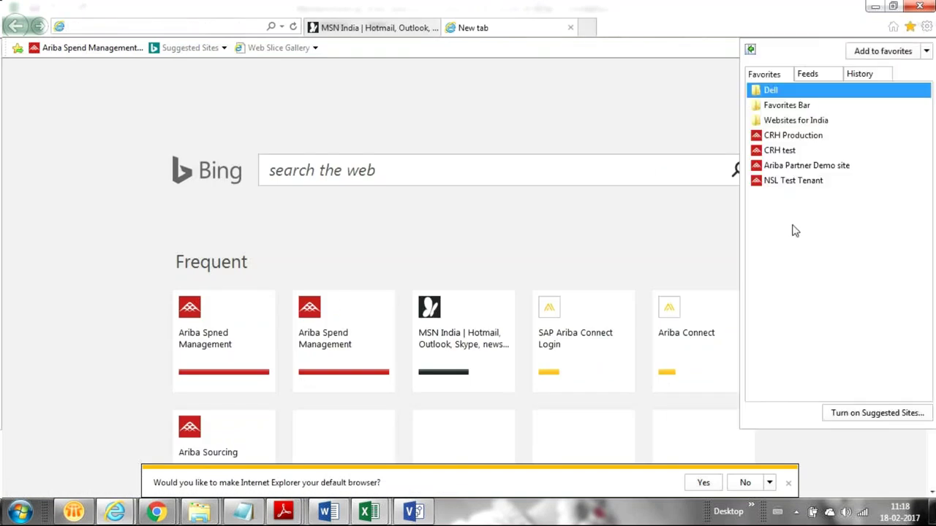
- Open the Ariba Partner Demo site, sign in with user name and password, and decline the default-browser offer
{"action": "left_click", "coordinate": [806, 167]}
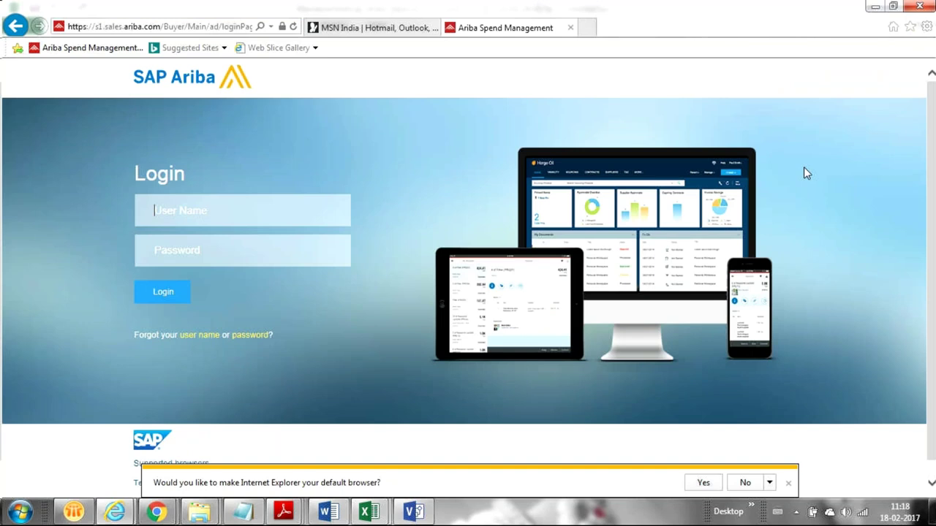
{"action": "key", "text": "Tab"}
{"action": "type", "text": "*******"}
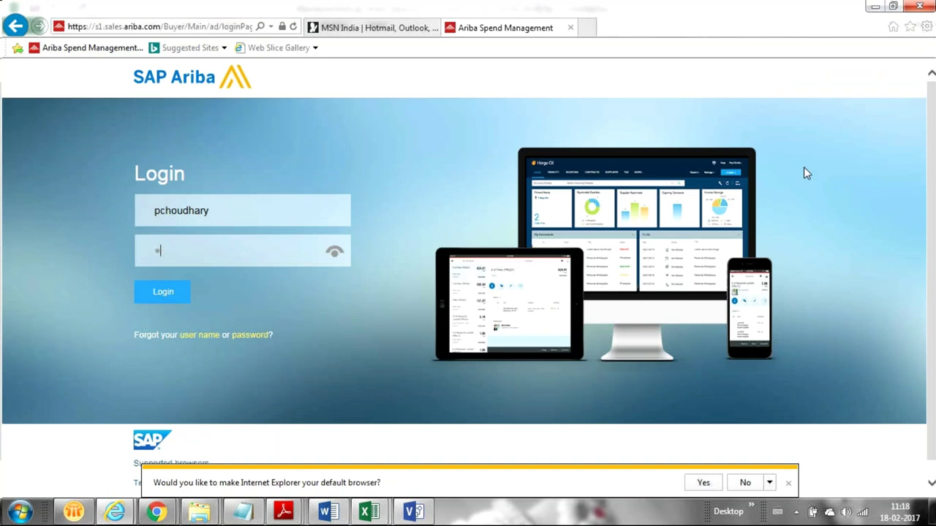
{"action": "type", "text": "*"}
{"action": "key", "text": "Return"}
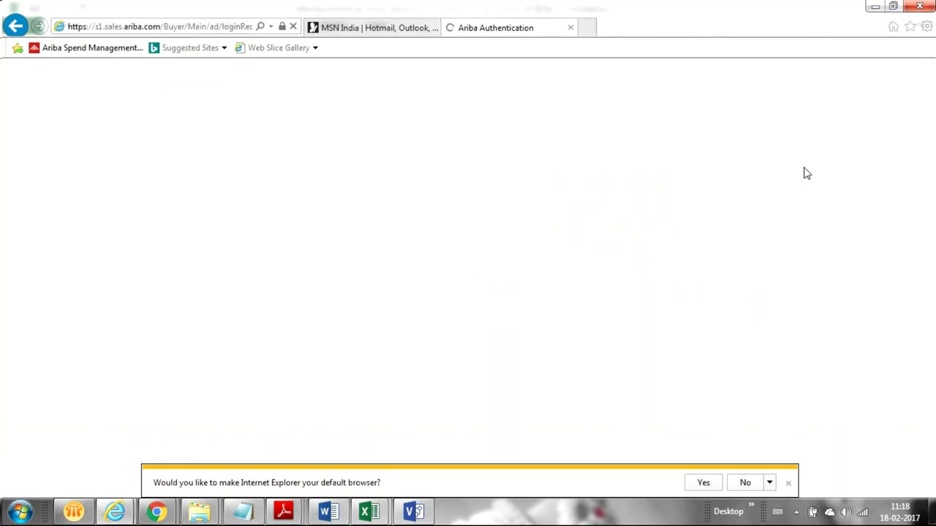
{"action": "left_click", "coordinate": [743, 483]}
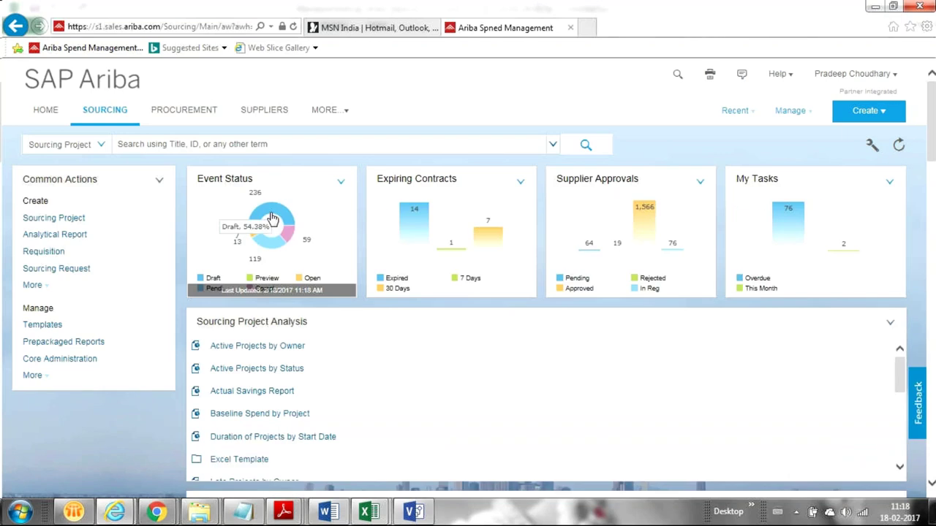
- Go to Manage > Administration and expand User Manager in the left tree
{"action": "left_click", "coordinate": [804, 114]}
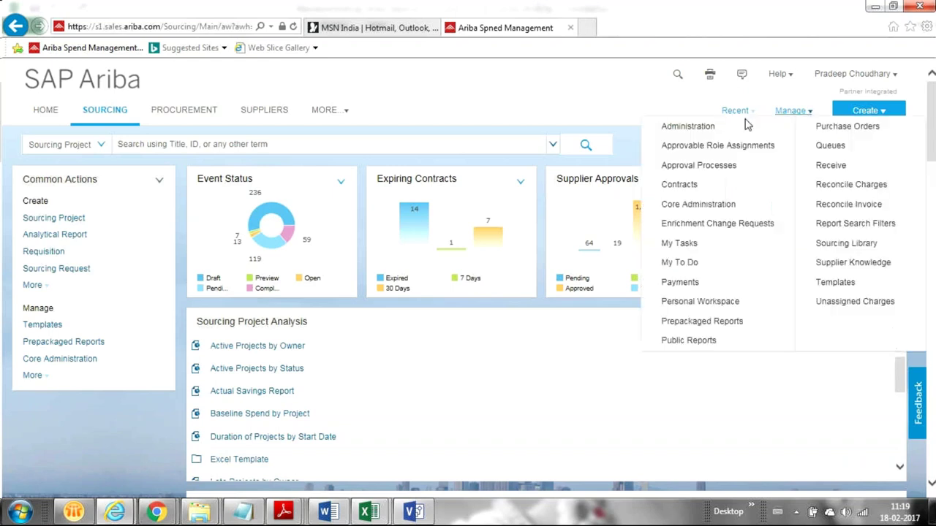
{"action": "left_click", "coordinate": [701, 127]}
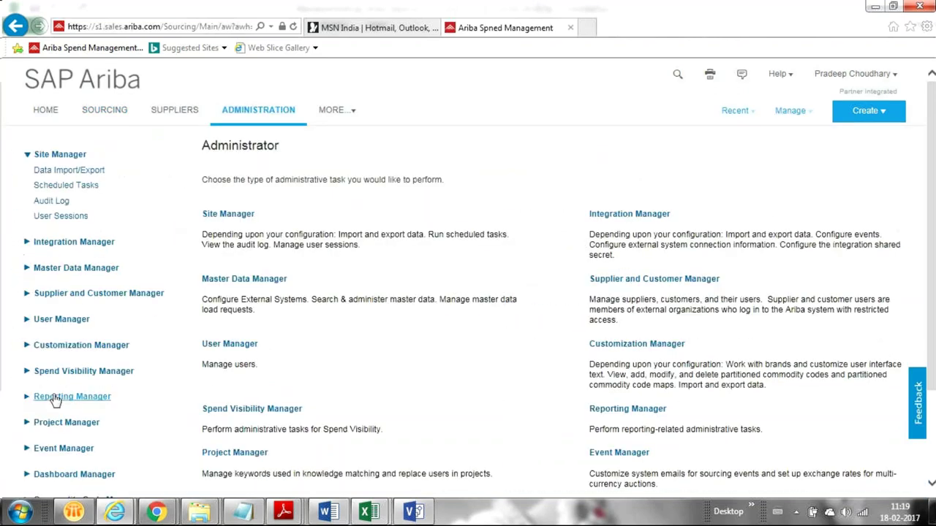
{"action": "left_click", "coordinate": [26, 321]}
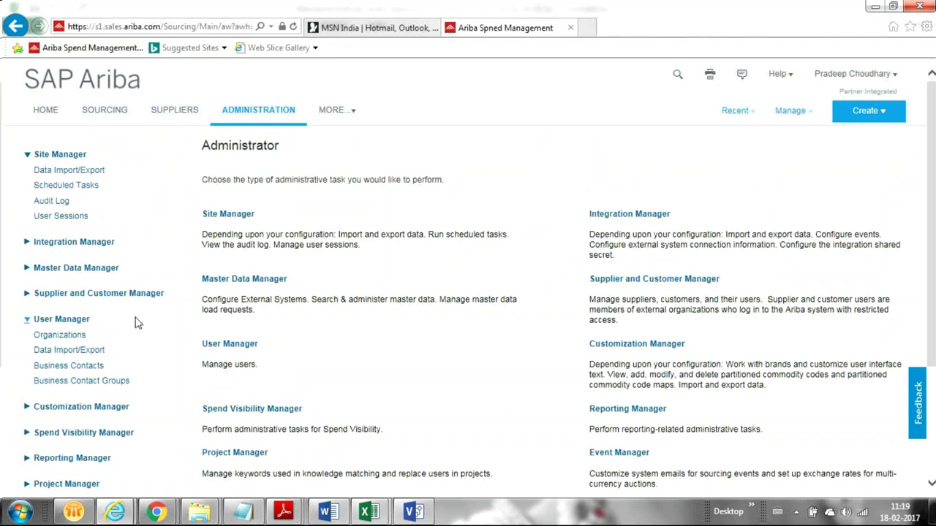
- Switch to Manage > Core Administration and expand its User Manager section
{"action": "left_click", "coordinate": [788, 111]}
{"action": "left_click", "coordinate": [695, 203]}
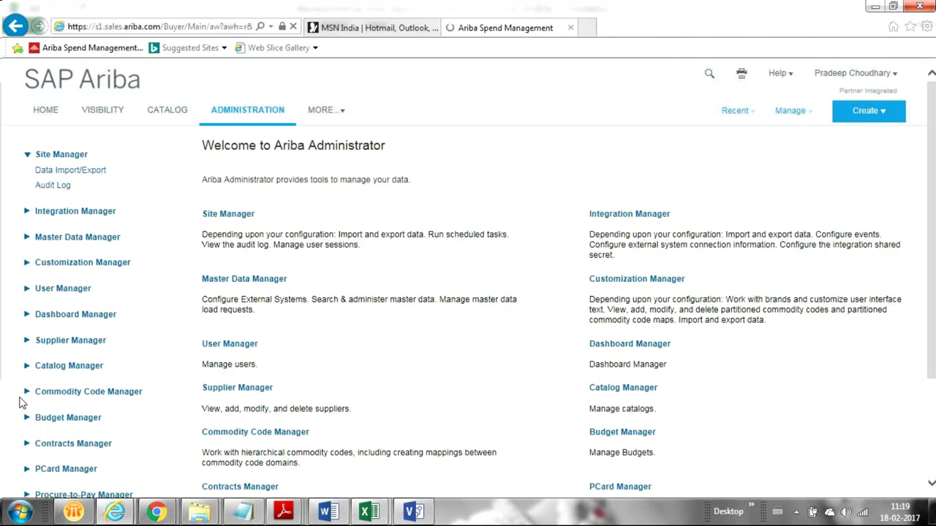
{"action": "left_click", "coordinate": [26, 290]}
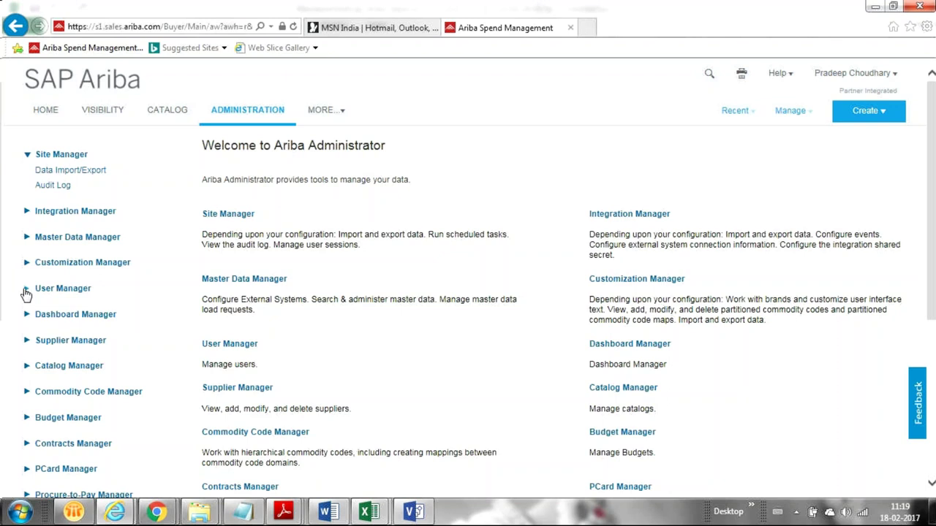
- Expand User Manager and open the Delegations list
{"action": "left_click", "coordinate": [27, 291]}
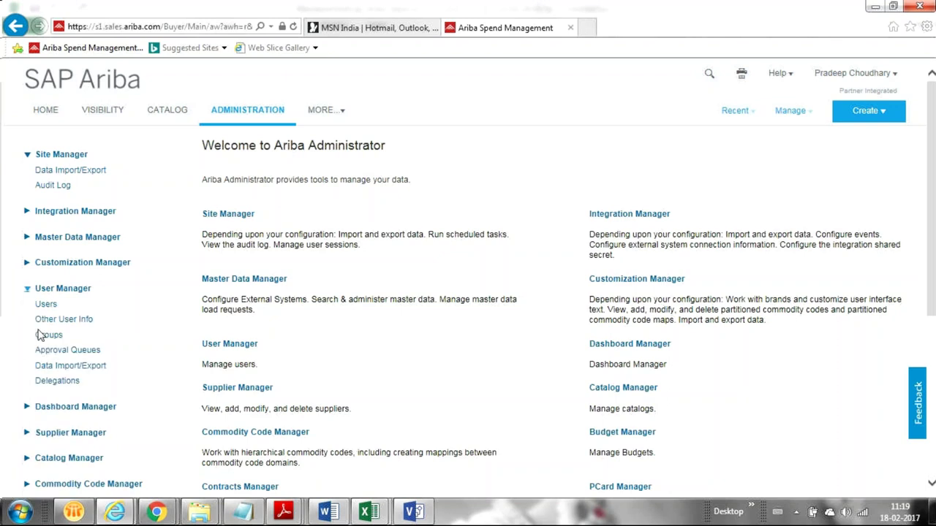
{"action": "left_click", "coordinate": [47, 383]}
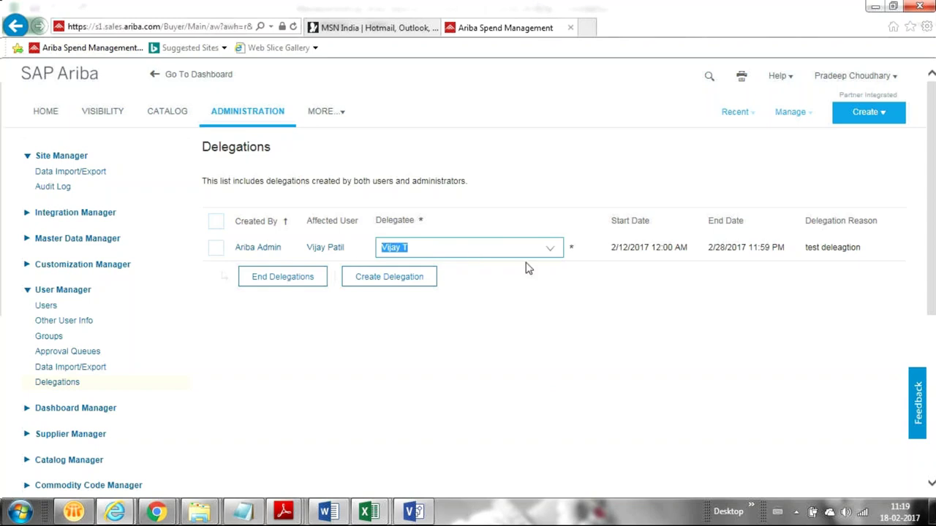
{"action": "left_click", "coordinate": [548, 248]}
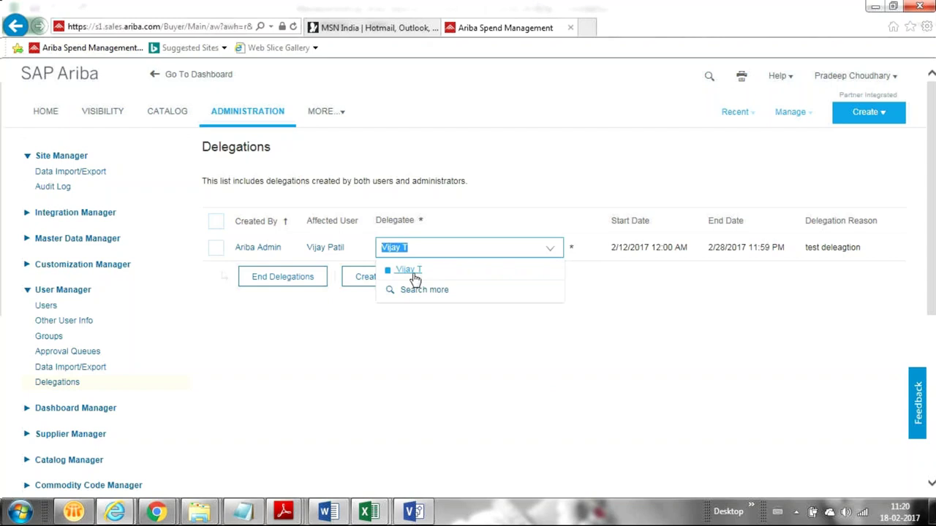
{"action": "left_click", "coordinate": [329, 248]}
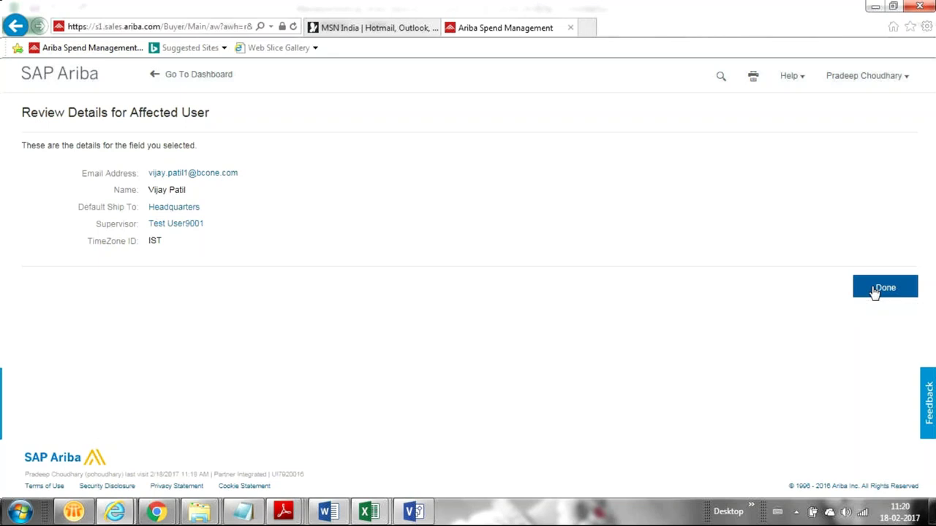
{"action": "left_click", "coordinate": [875, 292]}
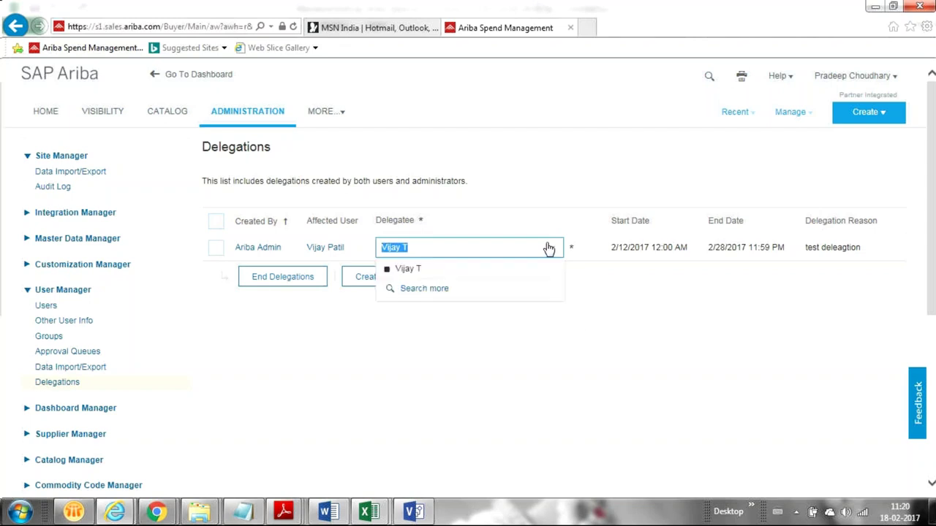
{"action": "left_click", "coordinate": [429, 302]}
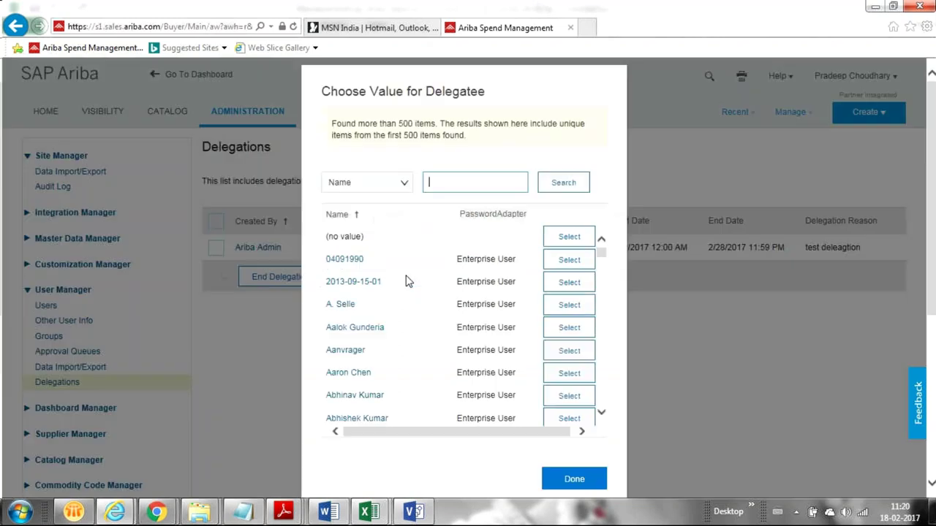
{"action": "left_click", "coordinate": [555, 479]}
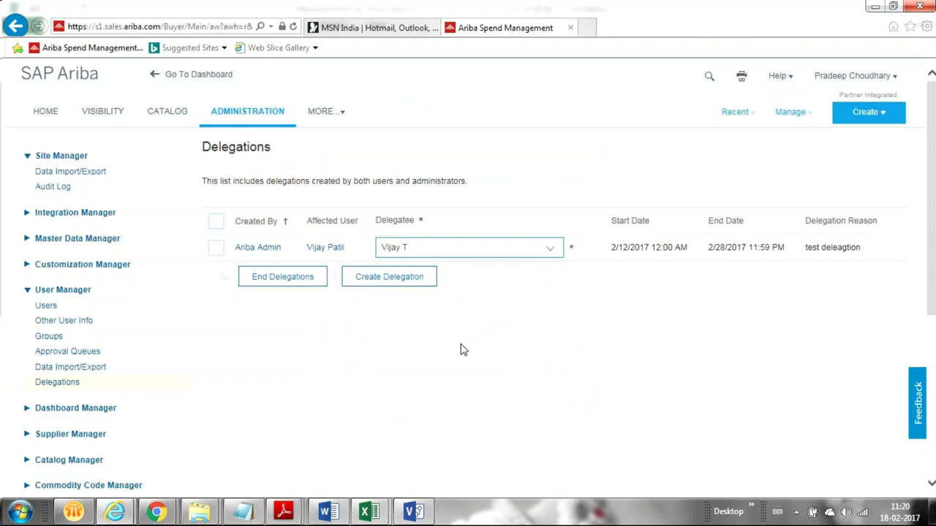
- Start a new delegation, browsing the delegator search without choosing anyone
{"action": "left_click", "coordinate": [406, 281]}
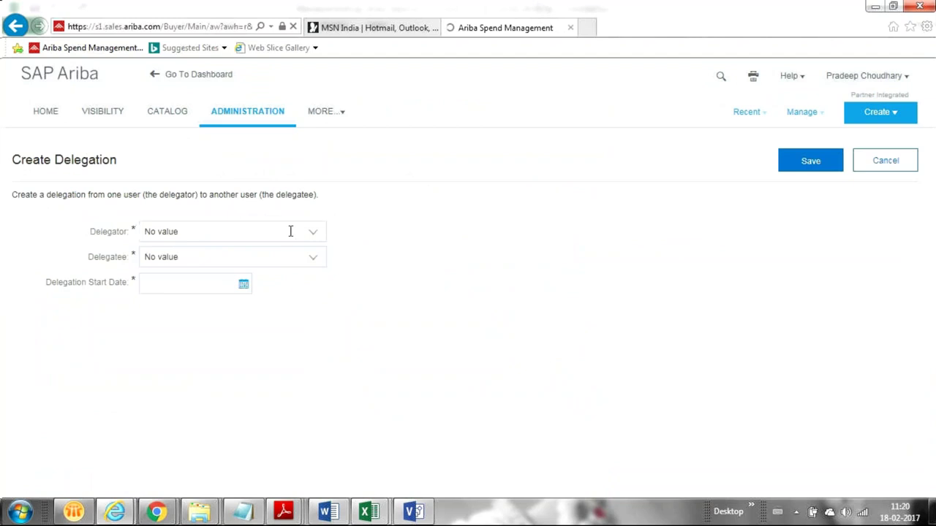
{"action": "left_click", "coordinate": [321, 235]}
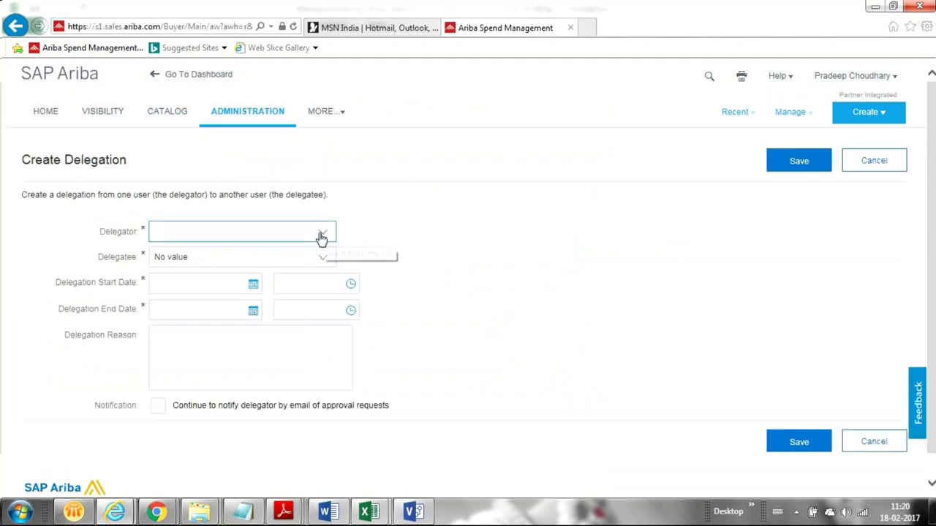
{"action": "left_click", "coordinate": [204, 255]}
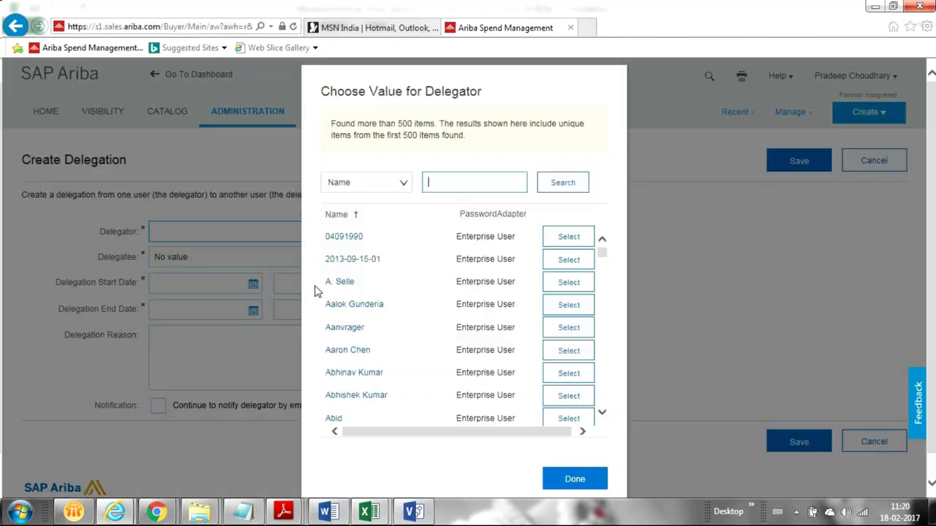
{"action": "left_click", "coordinate": [562, 479]}
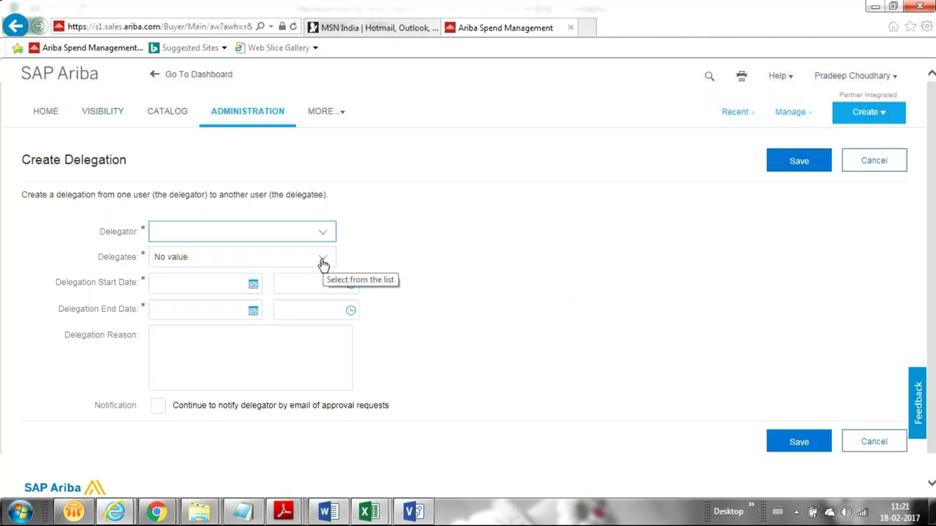
{"action": "left_click", "coordinate": [242, 346]}
- Leave the delegation form and go to the Visibility dashboard
{"action": "left_click", "coordinate": [886, 164]}
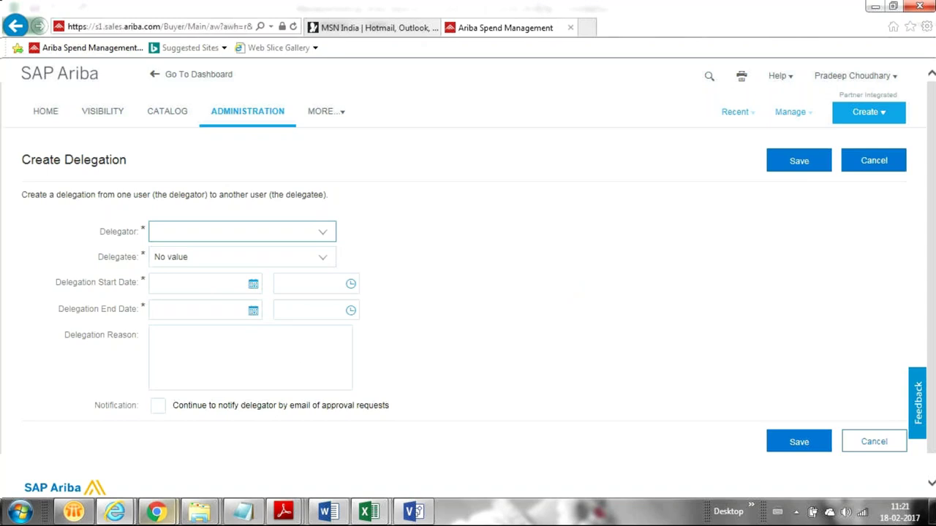
{"action": "mouse_move", "coordinate": [156, 512]}
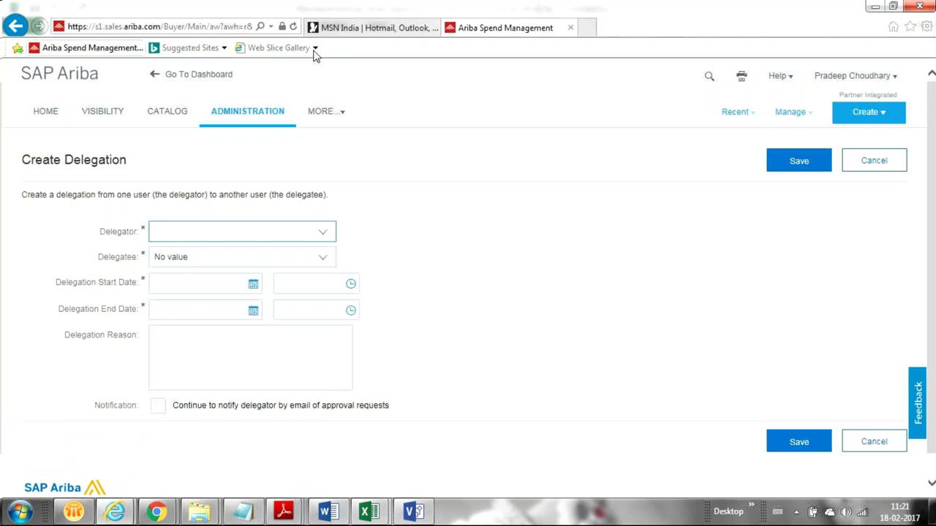
{"action": "left_click", "coordinate": [102, 117]}
- Cancel the unfinished delegation and let the Visibility dashboard charts load
{"action": "left_click", "coordinate": [878, 455]}
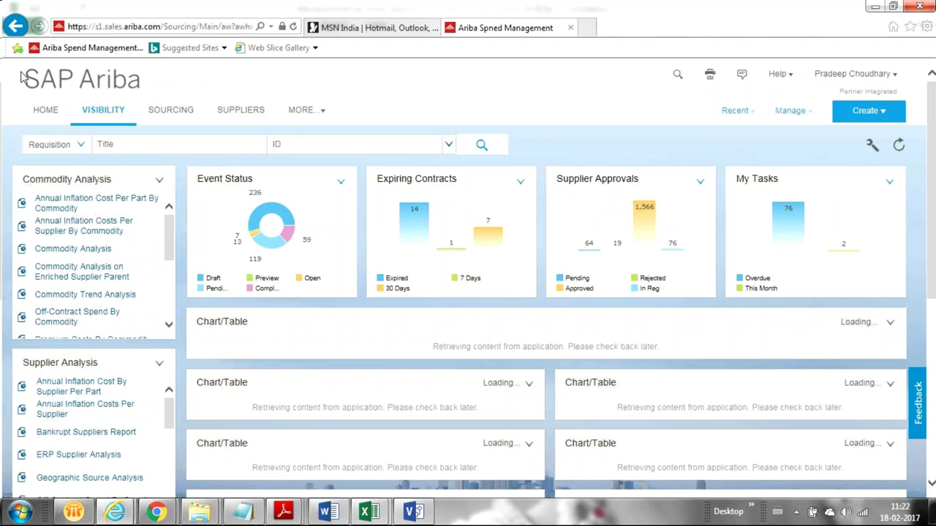
{"action": "left_click", "coordinate": [51, 123]}
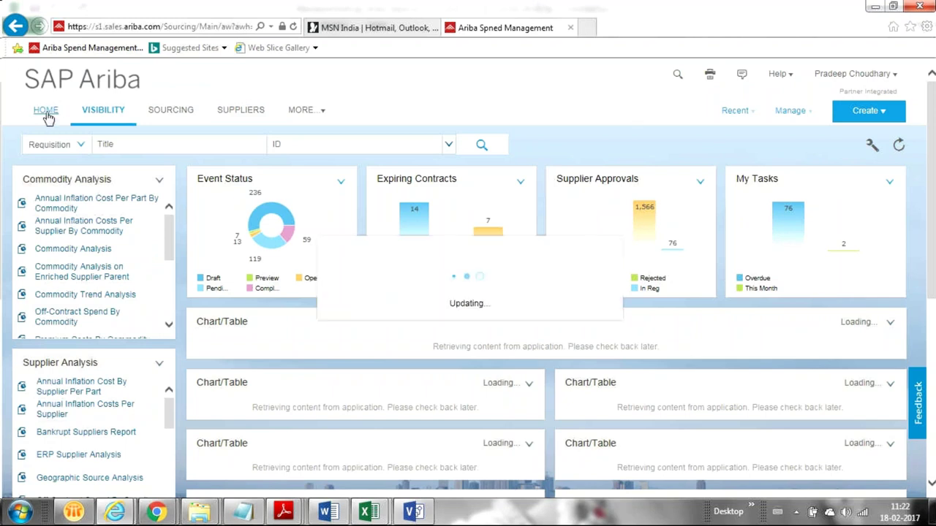
- Bring up the running notes, highlight the Adminstration Role line, then show Ariba's management areas
{"action": "left_click", "coordinate": [252, 515]}
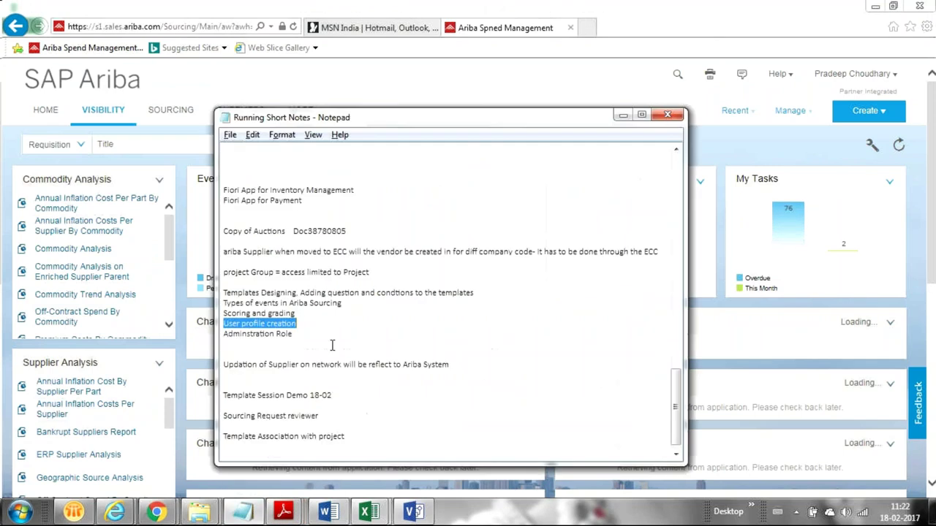
{"action": "left_click_drag", "start_coordinate": [308, 333], "coordinate": [215, 331]}
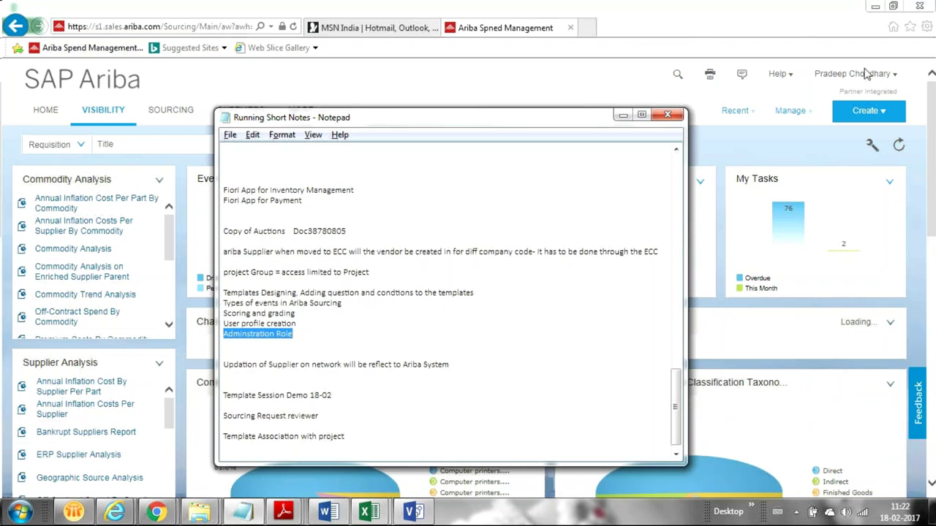
{"action": "left_click", "coordinate": [812, 114]}
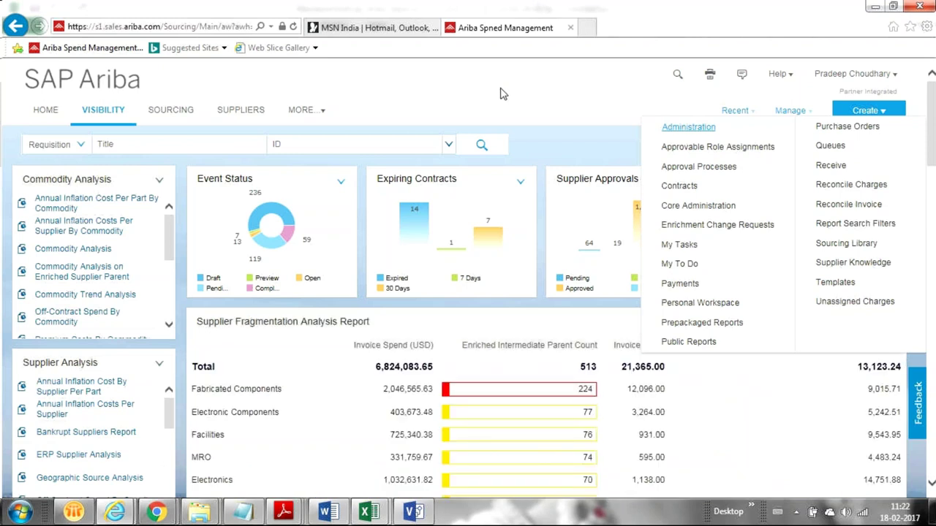
- Dismiss the Manage menu, check the notes, and switch to the Sourcing dashboard
{"action": "left_click", "coordinate": [563, 64]}
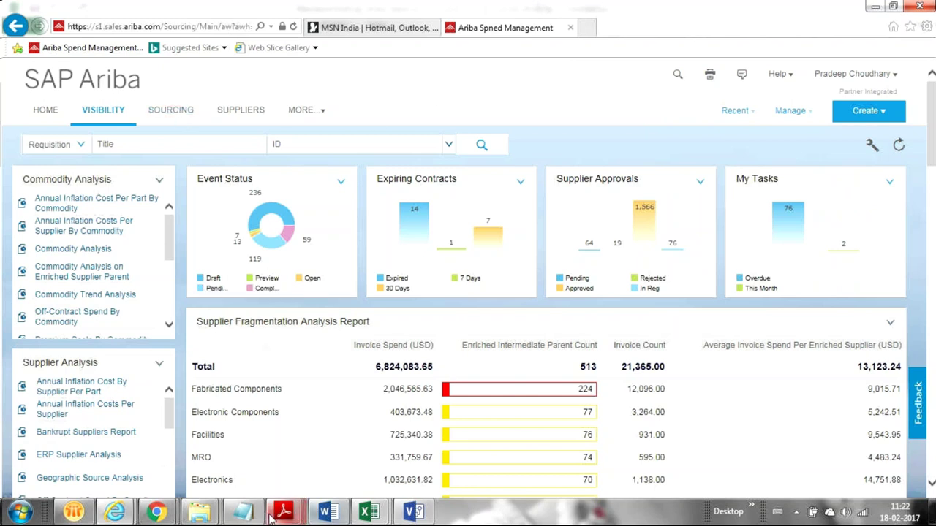
{"action": "left_click", "coordinate": [244, 515]}
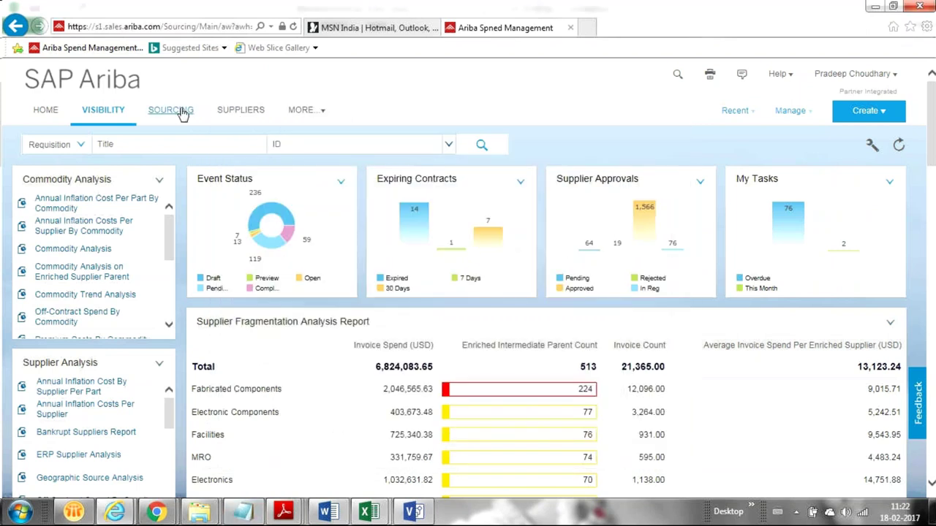
{"action": "left_click", "coordinate": [189, 112]}
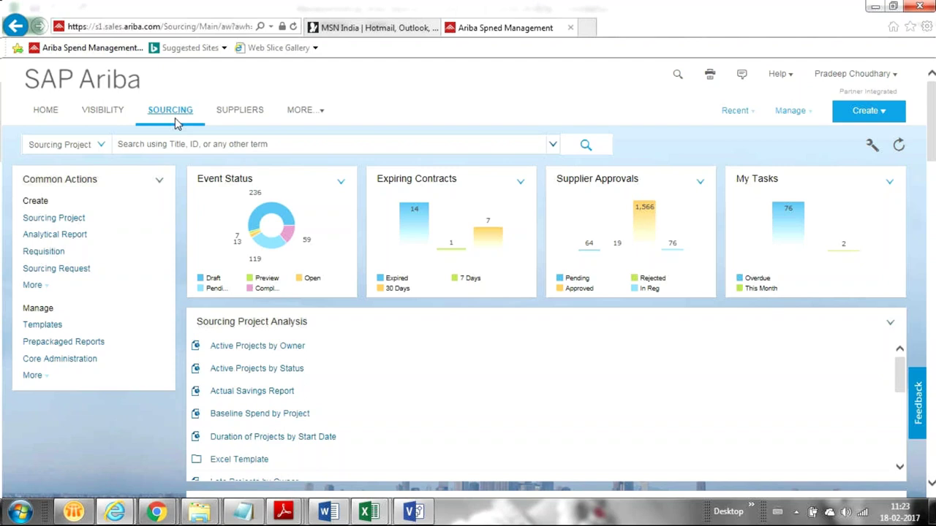
- Choose Sourcing Project under Common Actions > Create
{"action": "left_click", "coordinate": [76, 219]}
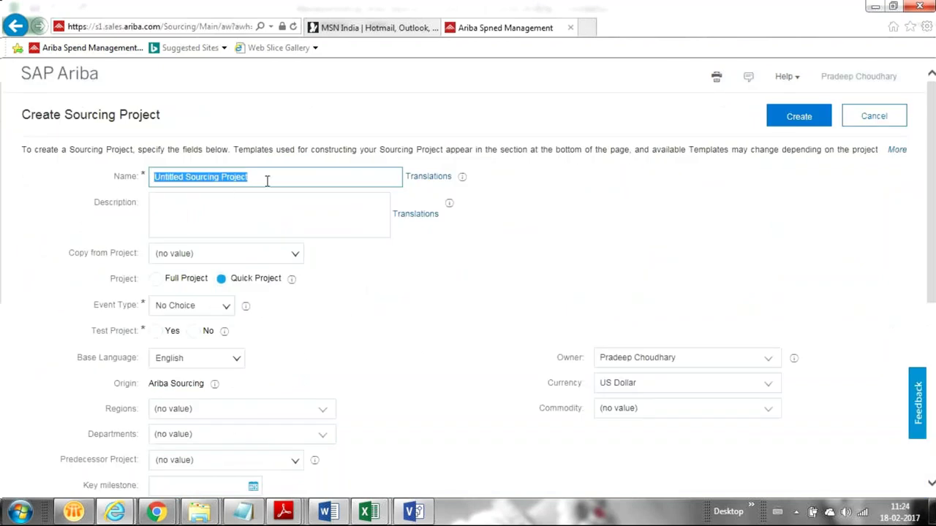
- Name the project 'Demo Export Test' and set its Event Type to Auction
{"action": "left_click", "coordinate": [267, 182]}
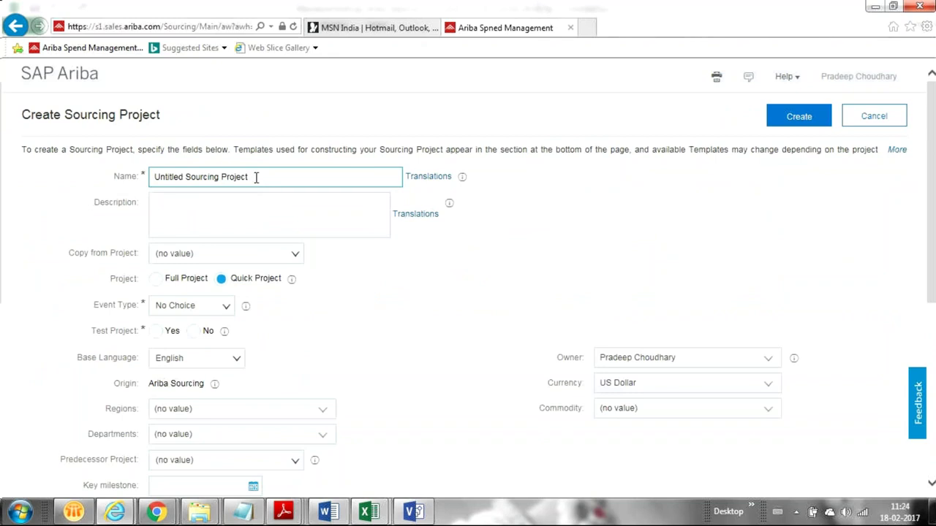
{"action": "key", "text": "BackSpace"}
{"action": "key", "text": "BackSpace"}
{"action": "key", "text": "BackSpace"}
{"action": "key", "text": "BackSpace"}
{"action": "key", "text": "BackSpace"}
{"action": "key", "text": "BackSpace"}
{"action": "key", "text": "BackSpace"}
{"action": "key", "text": "BackSpace"}
{"action": "key", "text": "BackSpace"}
{"action": "key", "text": "BackSpace"}
{"action": "key", "text": "BackSpace"}
{"action": "key", "text": "BackSpace"}
{"action": "key", "text": "BackSpace"}
{"action": "key", "text": "BackSpace"}
{"action": "key", "text": "BackSpace"}
{"action": "key", "text": "BackSpace"}
{"action": "key", "text": "BackSpace"}
{"action": "key", "text": "BackSpace"}
{"action": "key", "text": "BackSpace"}
{"action": "key", "text": "BackSpace"}
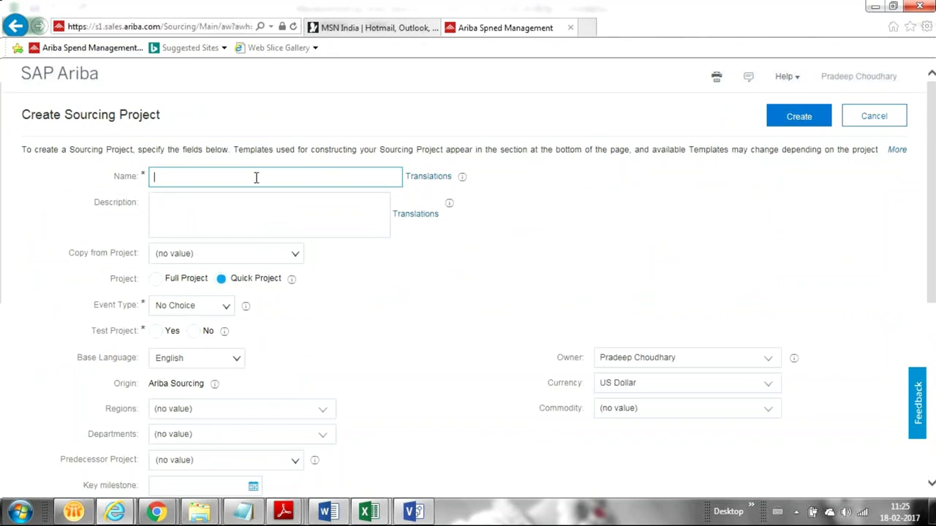
{"action": "type", "text": "Demo Export Test"}
{"action": "left_click", "coordinate": [225, 307]}
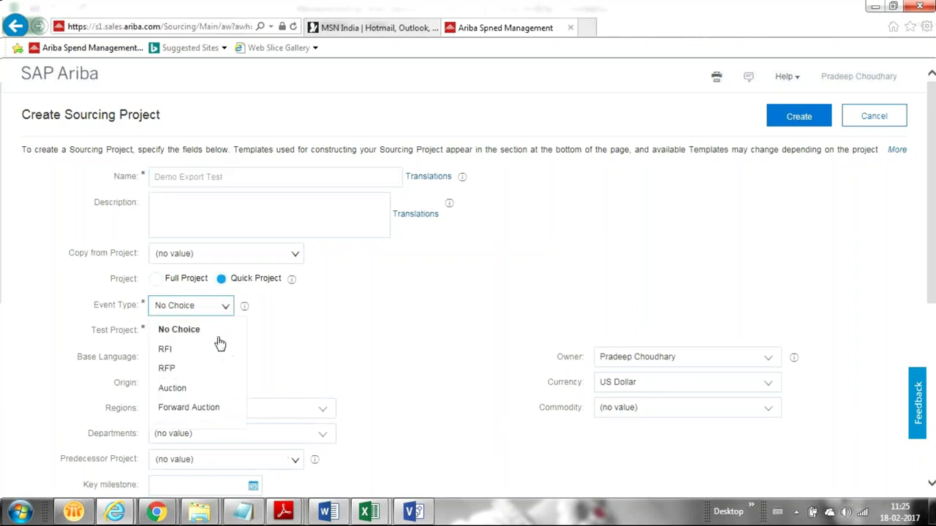
{"action": "left_click", "coordinate": [194, 387]}
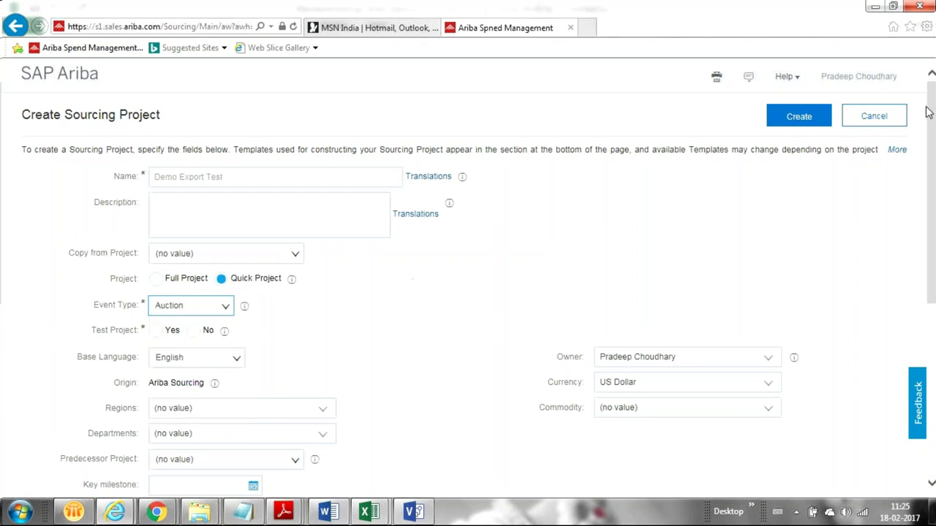
- Mark it as a test project, reviewing the rest of the form
{"action": "left_click_drag", "start_coordinate": [932, 158], "coordinate": [935, 234]}
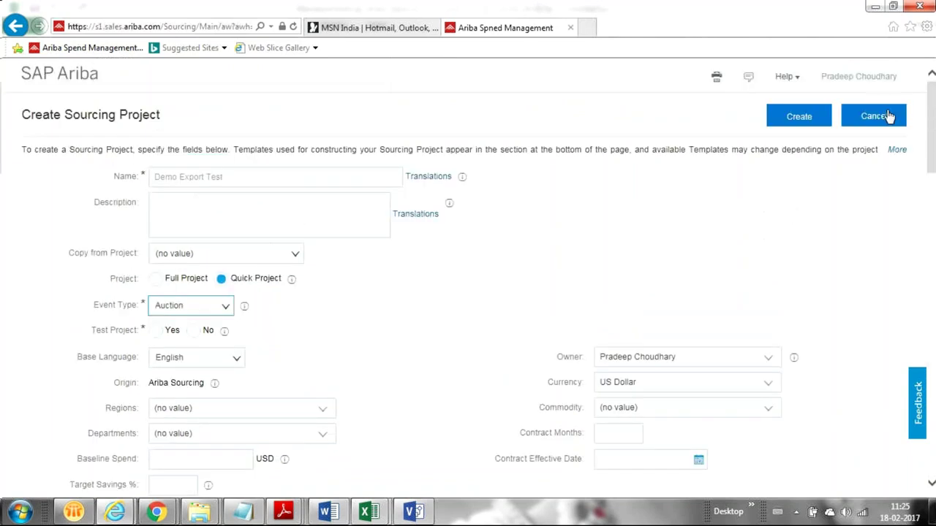
{"action": "left_click_drag", "start_coordinate": [933, 144], "coordinate": [917, 171]}
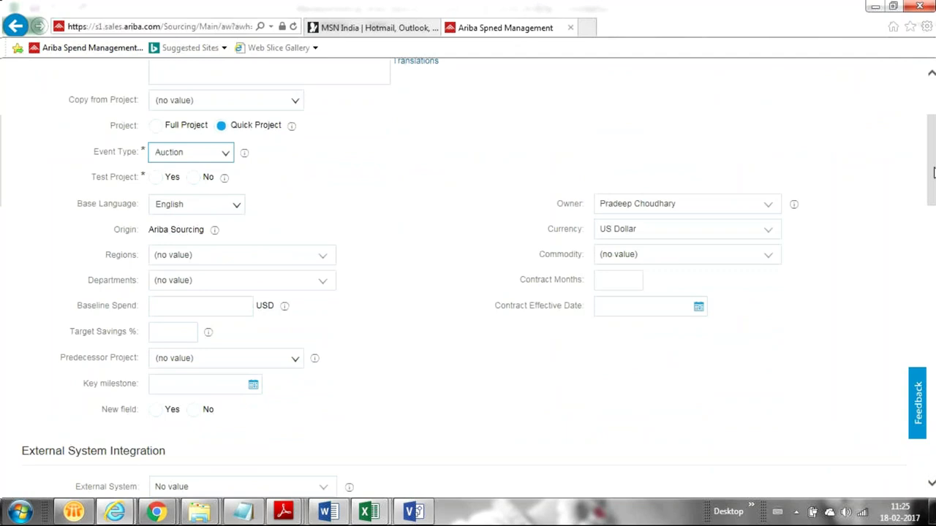
{"action": "left_click_drag", "start_coordinate": [925, 171], "coordinate": [905, 161]}
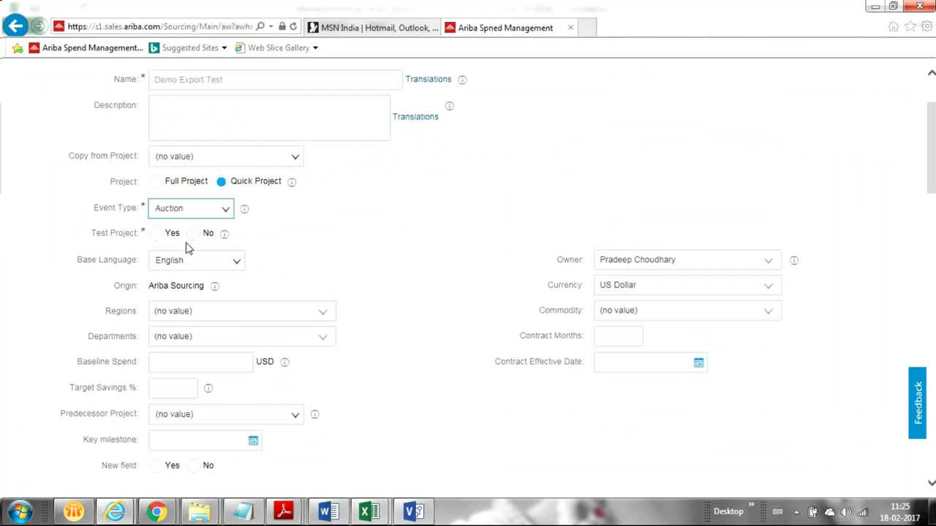
{"action": "left_click", "coordinate": [154, 236]}
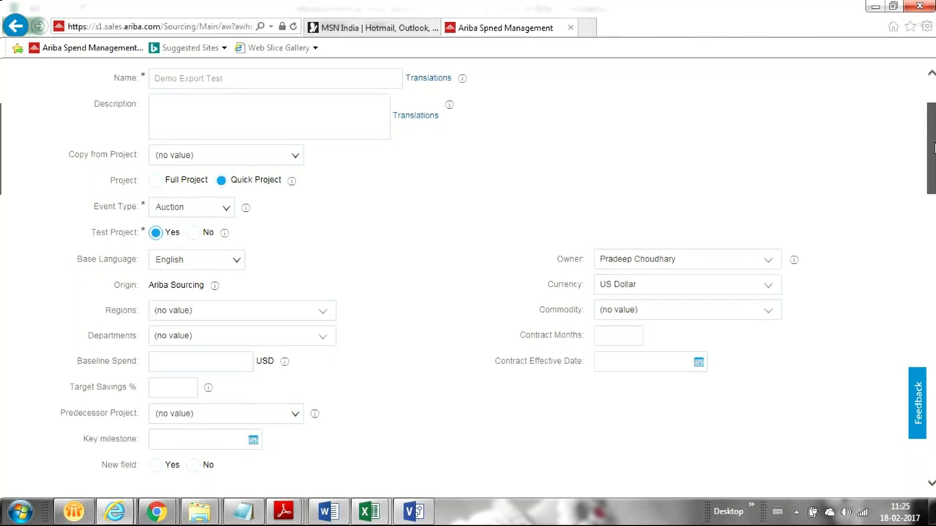
{"action": "scroll", "coordinate": [895, 136], "scroll_direction": "down", "scroll_amount": 1}
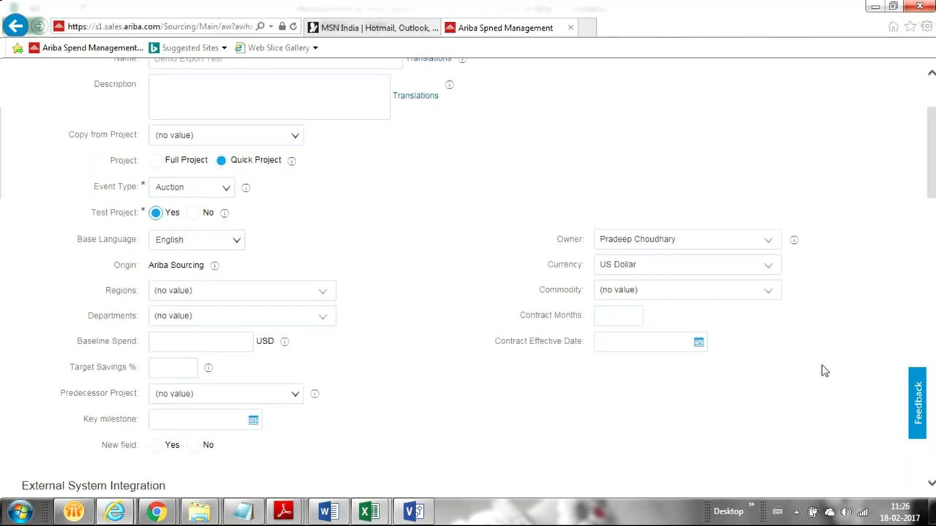
{"action": "left_click_drag", "start_coordinate": [933, 211], "coordinate": [932, 295]}
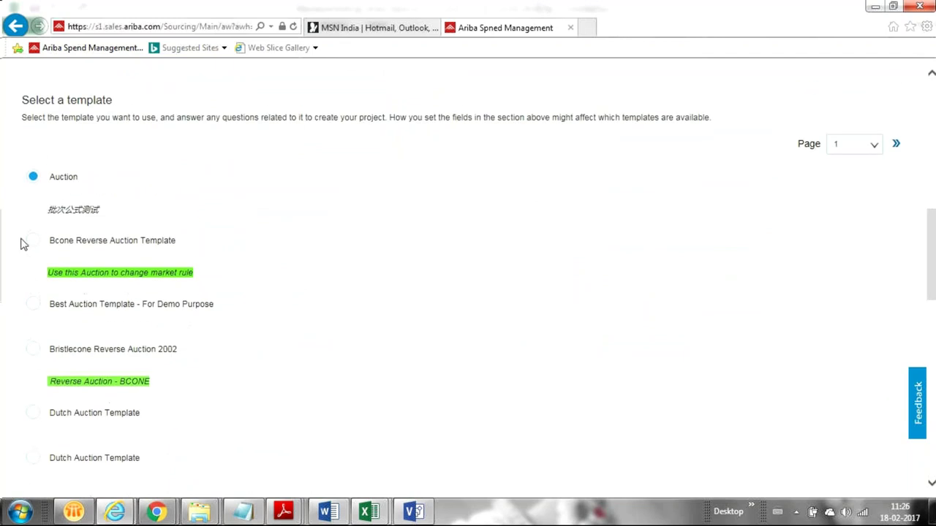
{"action": "left_click_drag", "start_coordinate": [929, 249], "coordinate": [912, 172]}
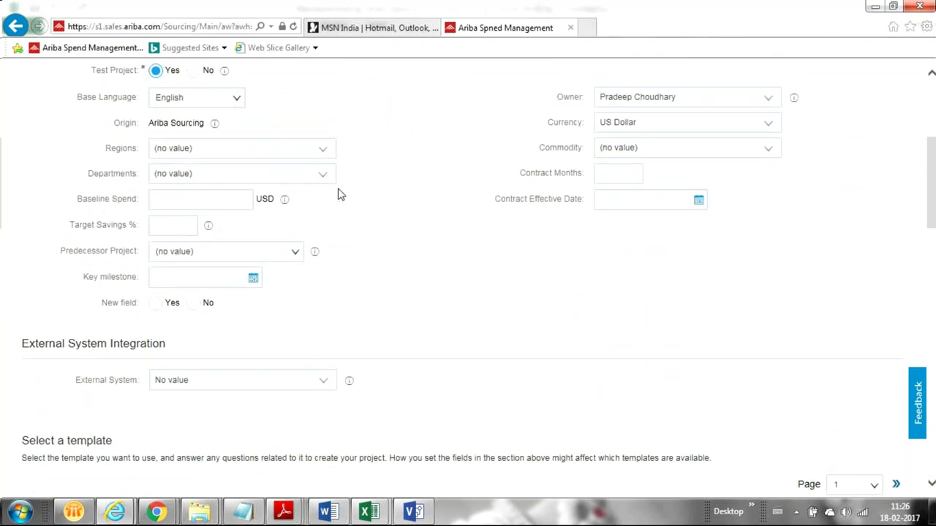
{"action": "scroll", "coordinate": [419, 140], "scroll_direction": "up", "scroll_amount": 1}
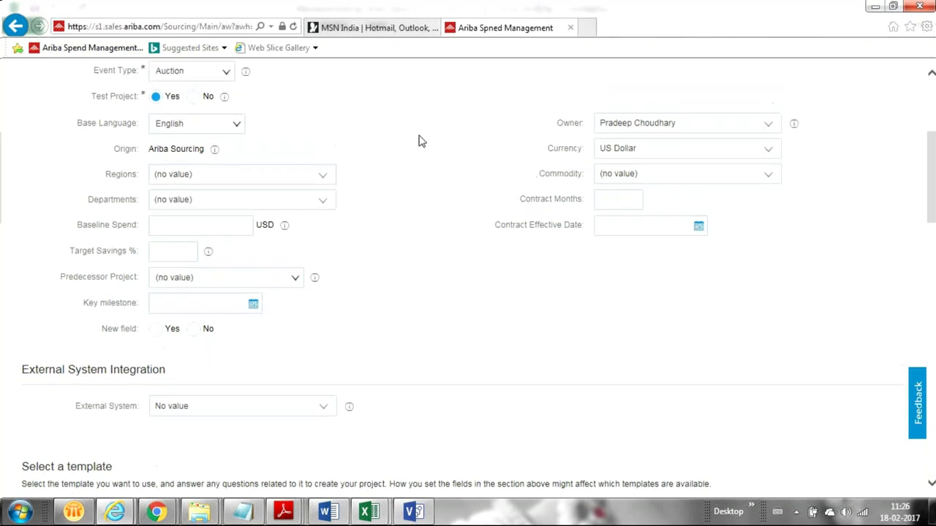
{"action": "scroll", "coordinate": [418, 141], "scroll_direction": "up", "scroll_amount": 2}
- Briefly try RFP as the event type, then set it back to Auction
{"action": "left_click", "coordinate": [216, 158]}
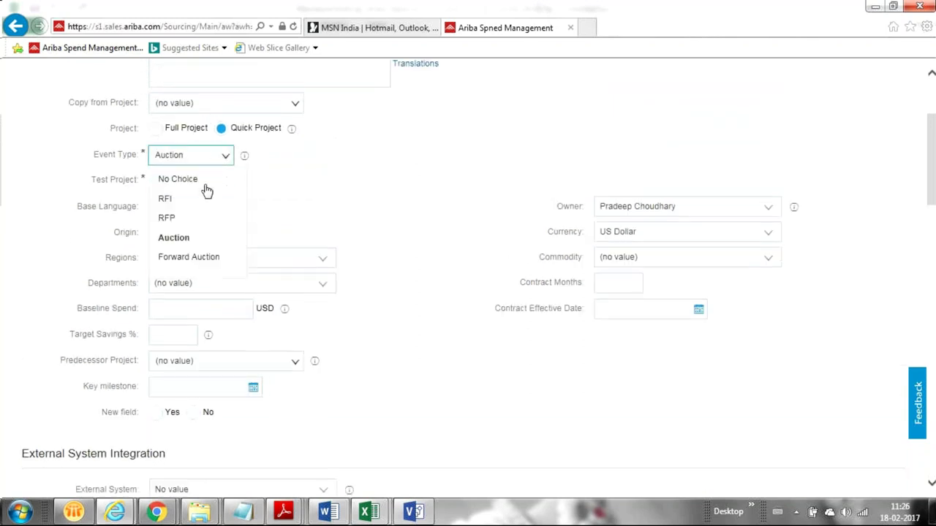
{"action": "left_click", "coordinate": [192, 218]}
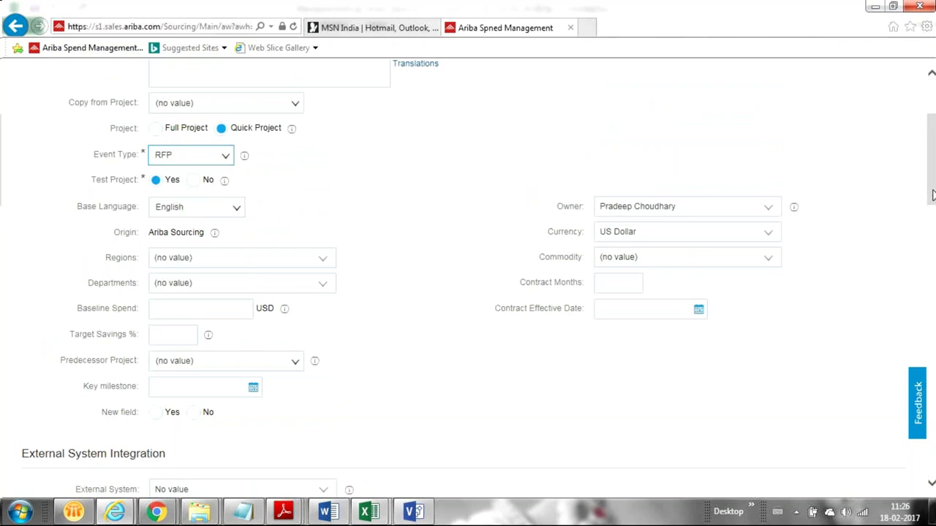
{"action": "left_click_drag", "start_coordinate": [932, 197], "coordinate": [921, 244]}
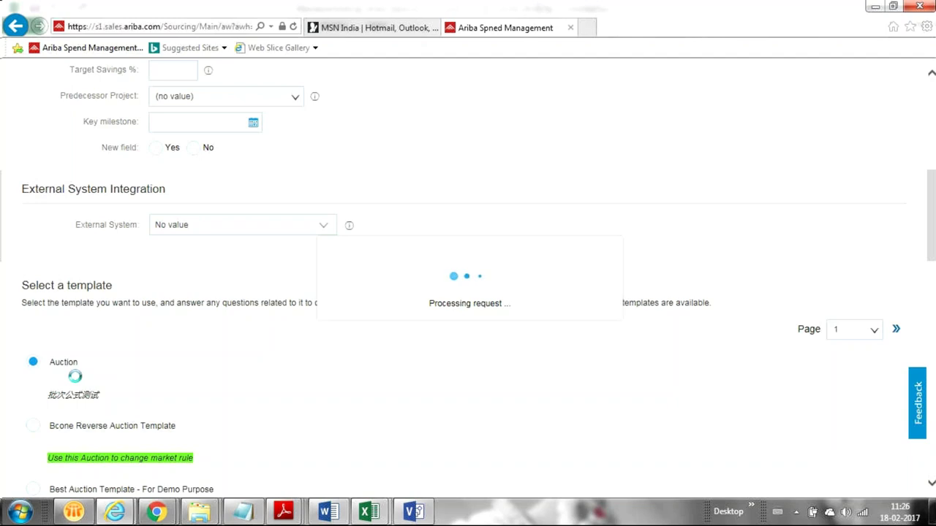
{"action": "scroll", "coordinate": [76, 380], "scroll_direction": "up", "scroll_amount": 3}
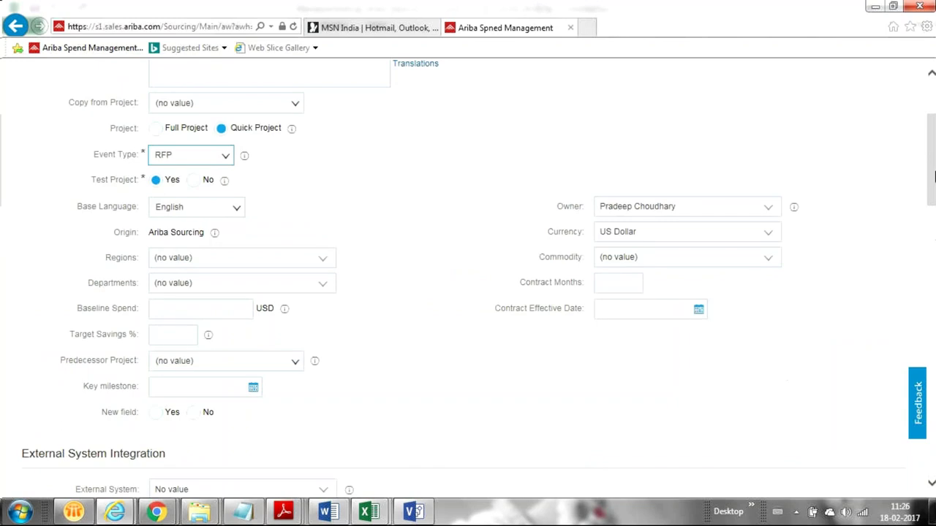
{"action": "left_click_drag", "start_coordinate": [932, 176], "coordinate": [929, 260]}
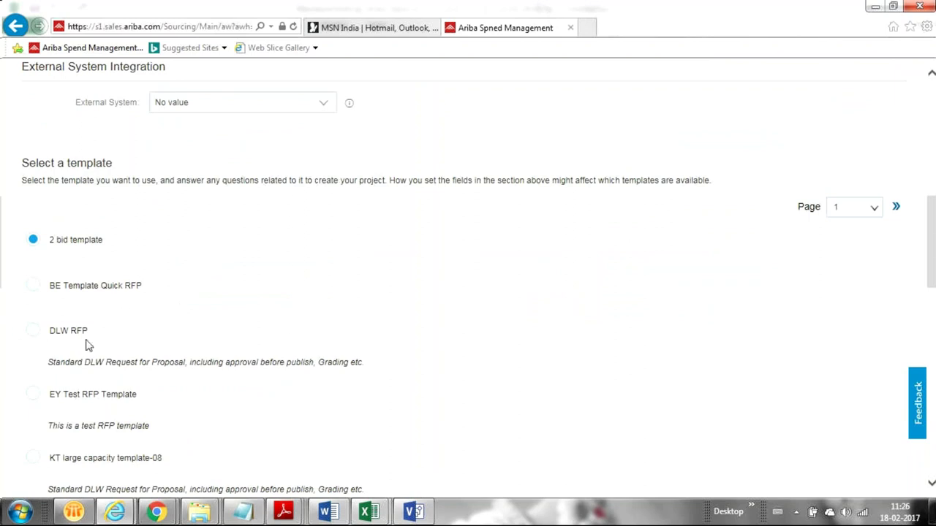
{"action": "left_click_drag", "start_coordinate": [934, 245], "coordinate": [870, 164]}
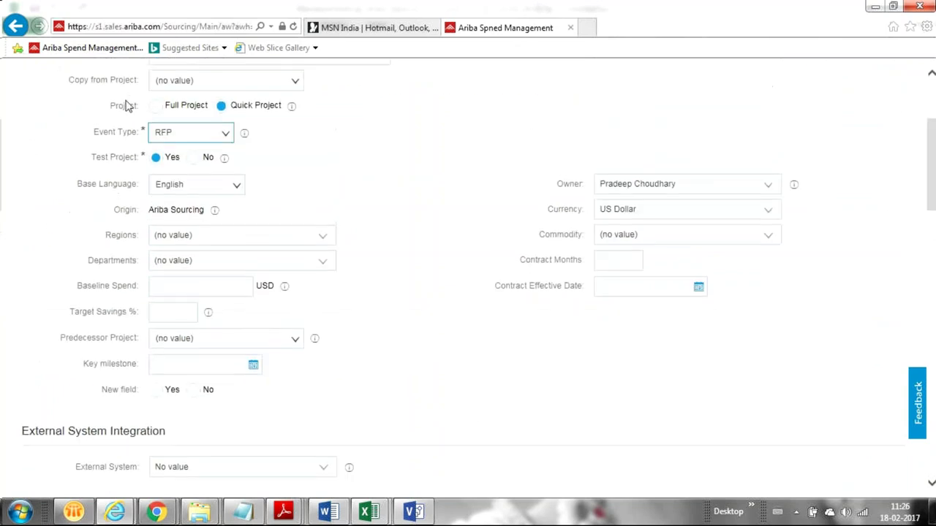
{"action": "left_click", "coordinate": [213, 139]}
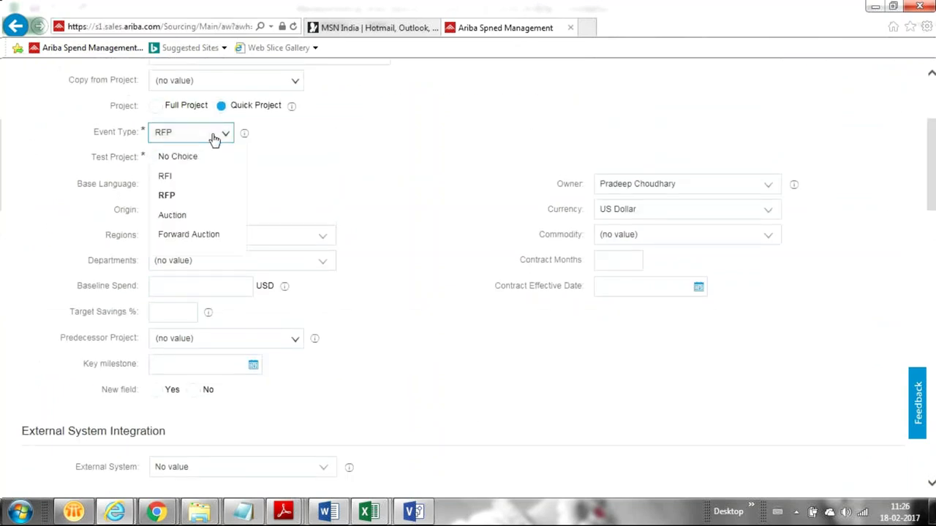
{"action": "left_click", "coordinate": [167, 217]}
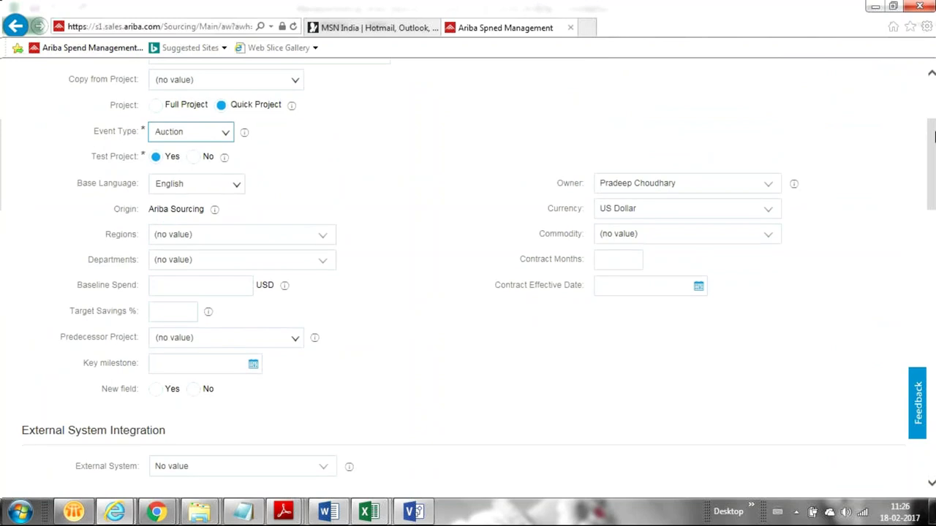
{"action": "left_click_drag", "start_coordinate": [933, 157], "coordinate": [804, 111]}
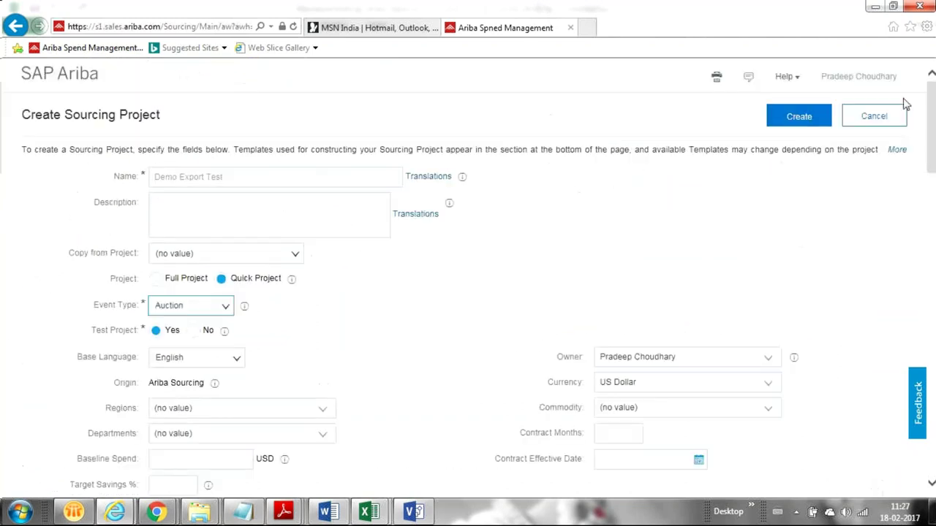
- Create the Demo Export Test quick project and open its step 4 Content
{"action": "left_click", "coordinate": [797, 117]}
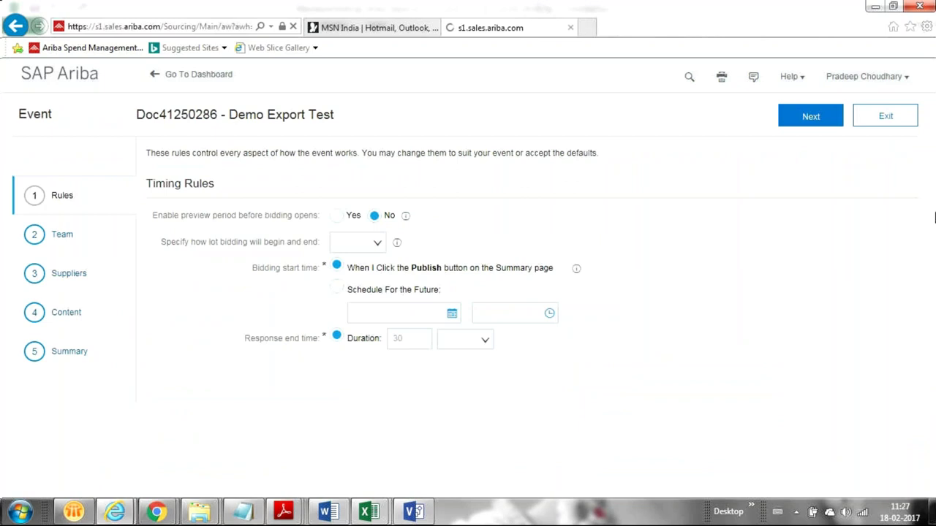
{"action": "scroll", "coordinate": [932, 198], "scroll_direction": "down", "scroll_amount": 2}
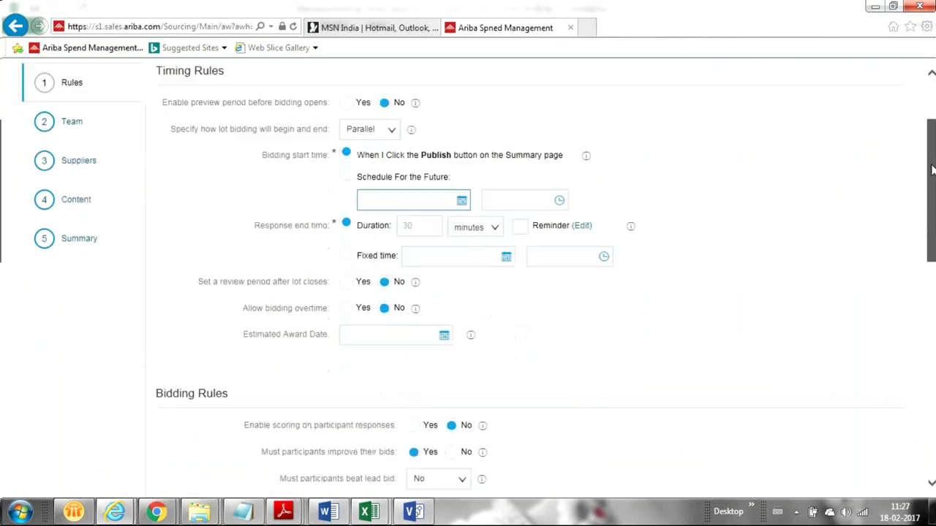
{"action": "scroll", "coordinate": [930, 181], "scroll_direction": "up", "scroll_amount": 2}
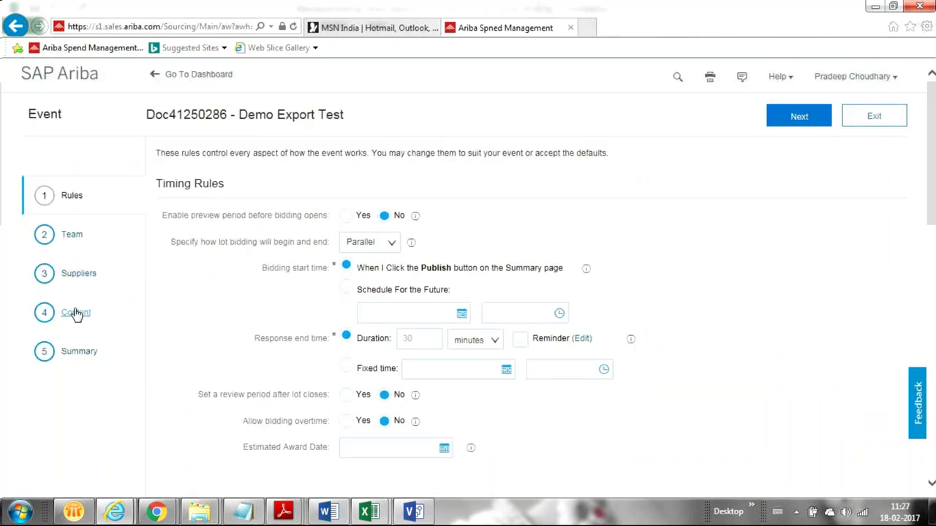
{"action": "left_click", "coordinate": [76, 313]}
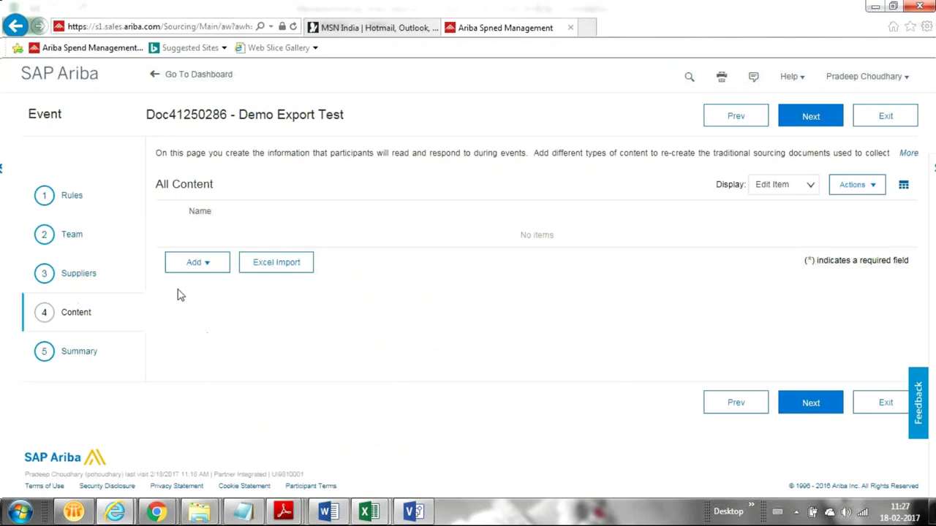
- Check the Add dropdown's content types, then open Import Content from Excel, with Content and Participants selected
{"action": "left_click", "coordinate": [194, 272]}
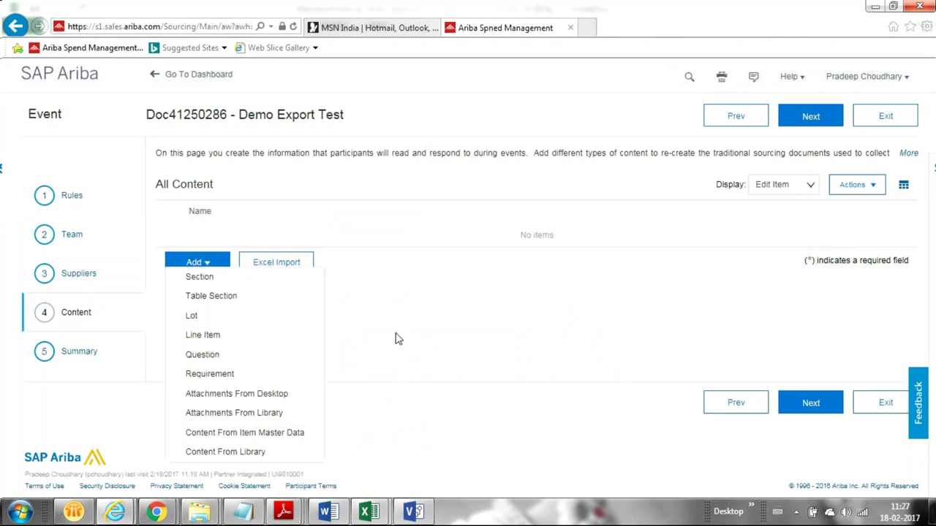
{"action": "left_click", "coordinate": [295, 272]}
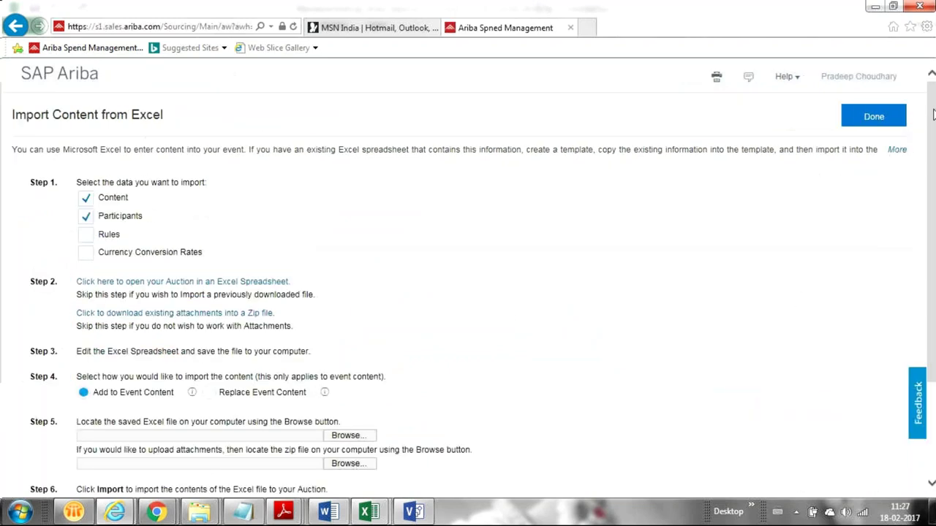
{"action": "mouse_move", "coordinate": [933, 117]}
{"action": "left_mouse_down"}
{"action": "mouse_move", "coordinate": [933, 153]}
{"action": "mouse_move", "coordinate": [933, 123]}
{"action": "left_mouse_up"}
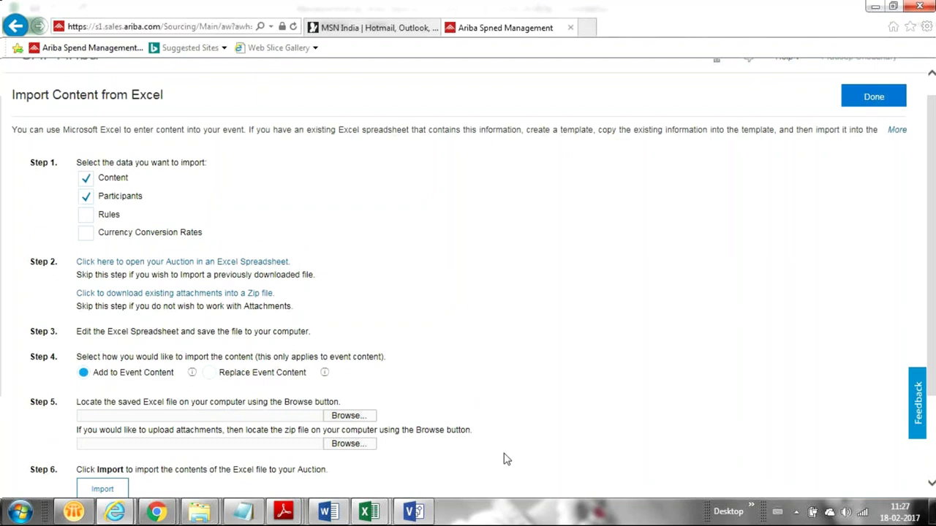
- Download the event's existing attachments as a zip and open it
{"action": "left_click", "coordinate": [207, 296]}
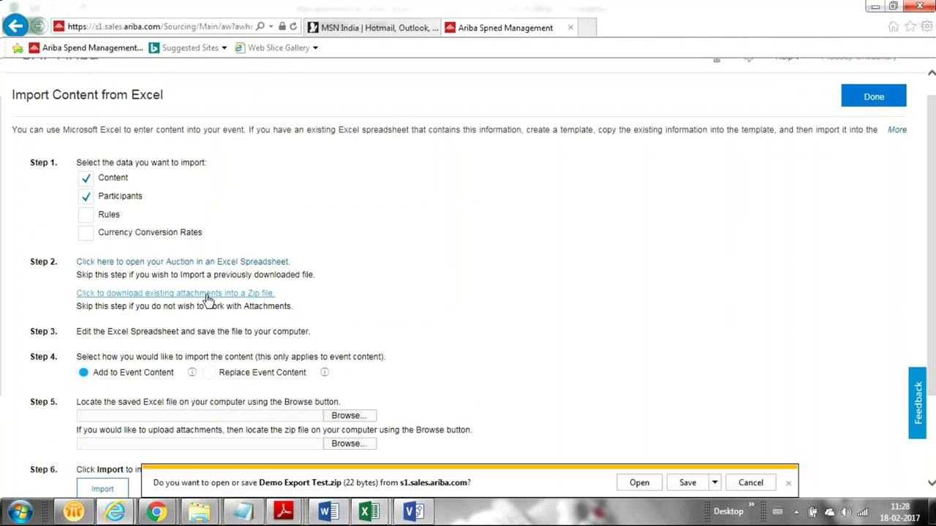
{"action": "left_click", "coordinate": [638, 483]}
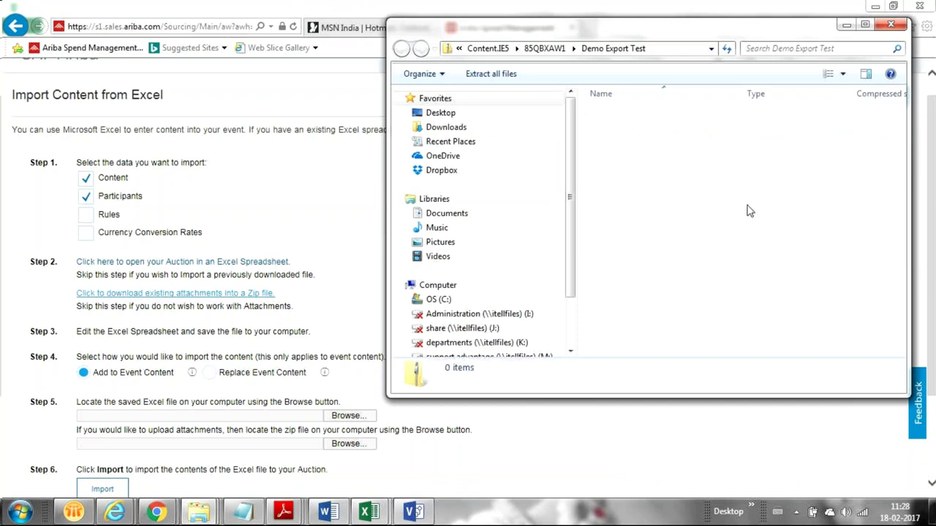
{"action": "mouse_move", "coordinate": [573, 227]}
{"action": "left_mouse_down"}
{"action": "mouse_move", "coordinate": [574, 275]}
{"action": "mouse_move", "coordinate": [574, 227]}
{"action": "left_mouse_up"}
- Include Rules and Currency Conversion Rates, then save and open the empty Demo Export Test.zip
{"action": "left_click", "coordinate": [85, 215]}
{"action": "left_click", "coordinate": [85, 232]}
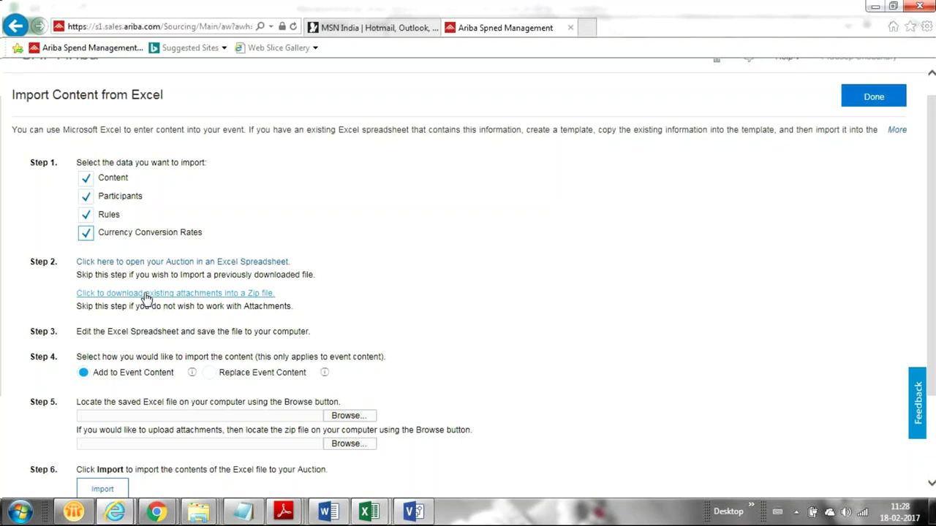
{"action": "left_click", "coordinate": [174, 300]}
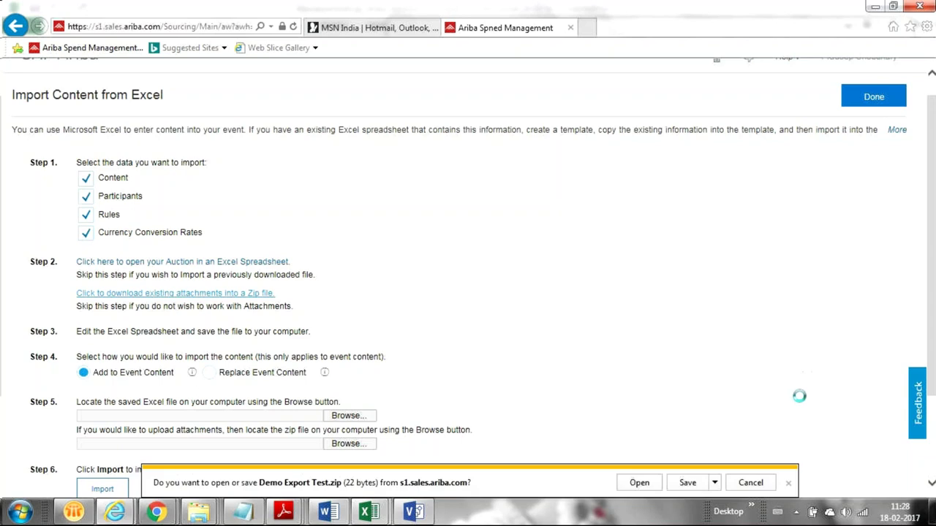
{"action": "left_click", "coordinate": [686, 484]}
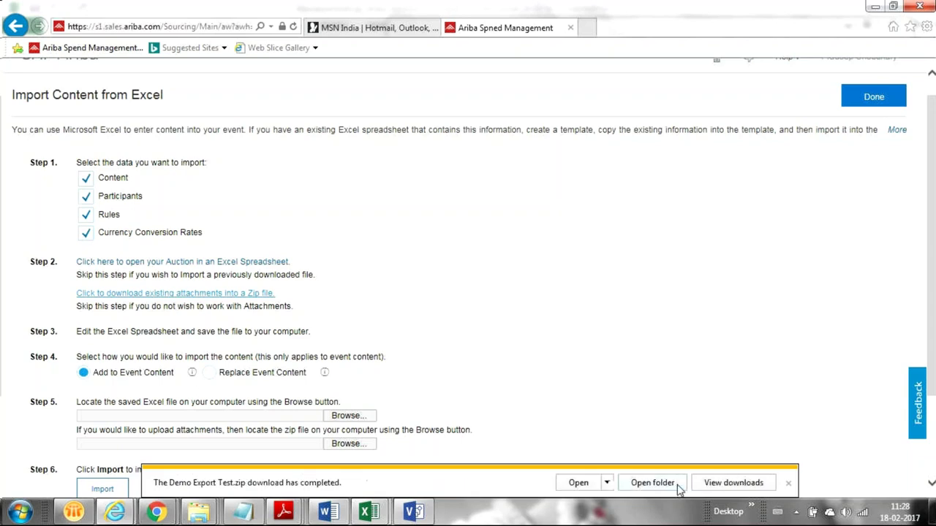
{"action": "left_click", "coordinate": [578, 483]}
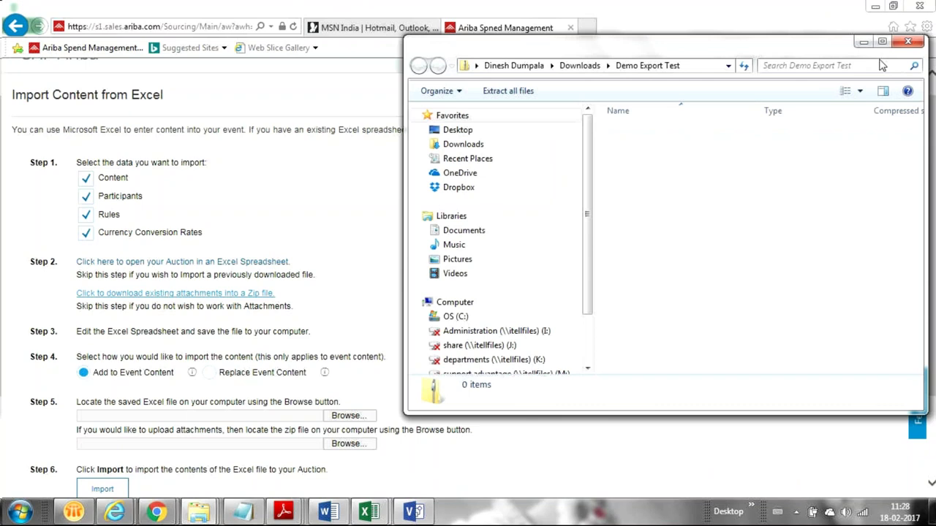
{"action": "left_click", "coordinate": [882, 42]}
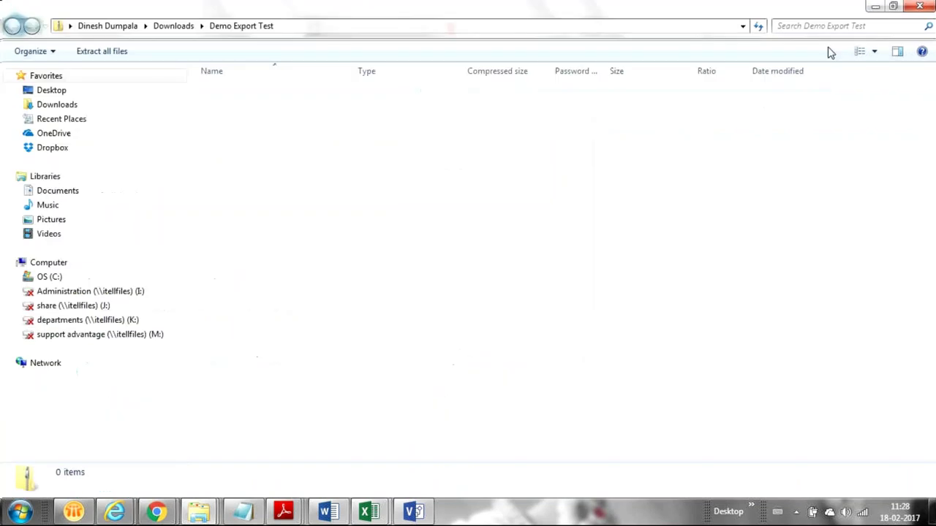
{"action": "left_click", "coordinate": [919, 6]}
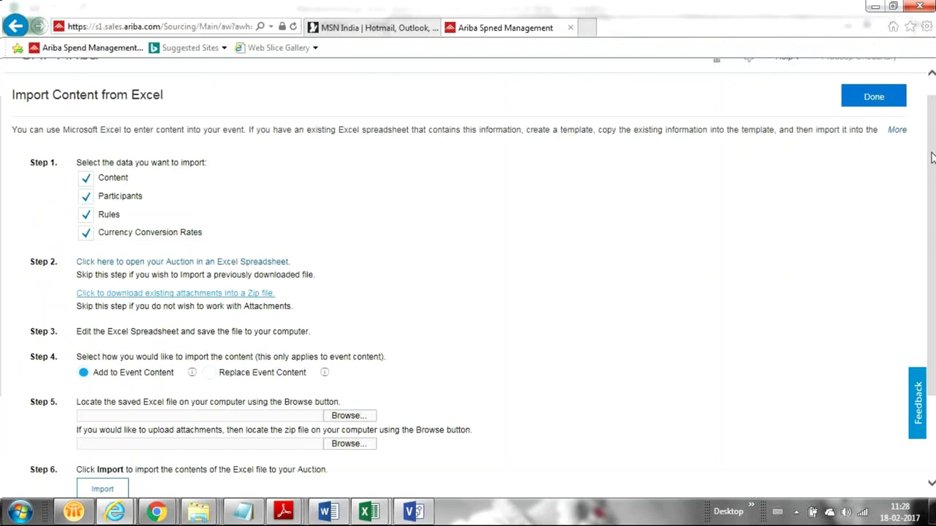
- Download the auction as Demo Export Test.xls and open it in Excel's Protected View
{"action": "scroll", "coordinate": [932, 157], "scroll_direction": "up", "scroll_amount": 1}
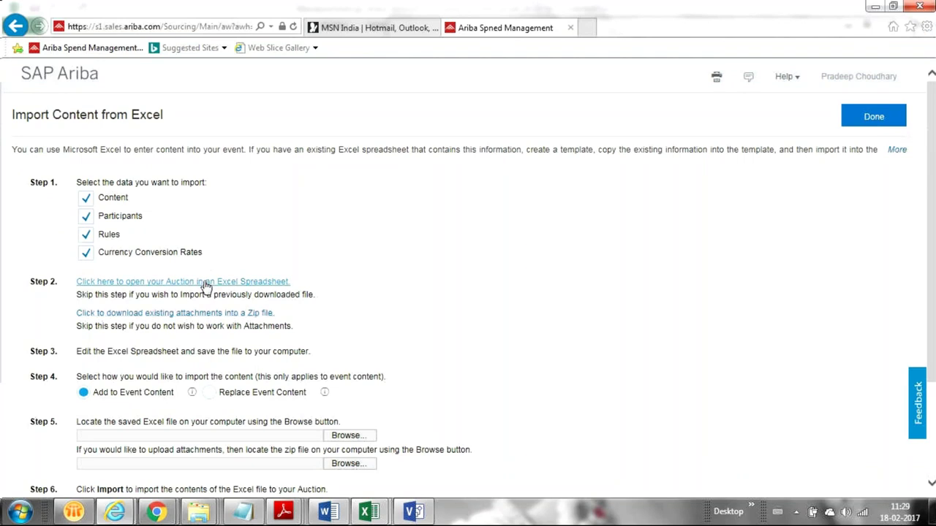
{"action": "left_click", "coordinate": [206, 283]}
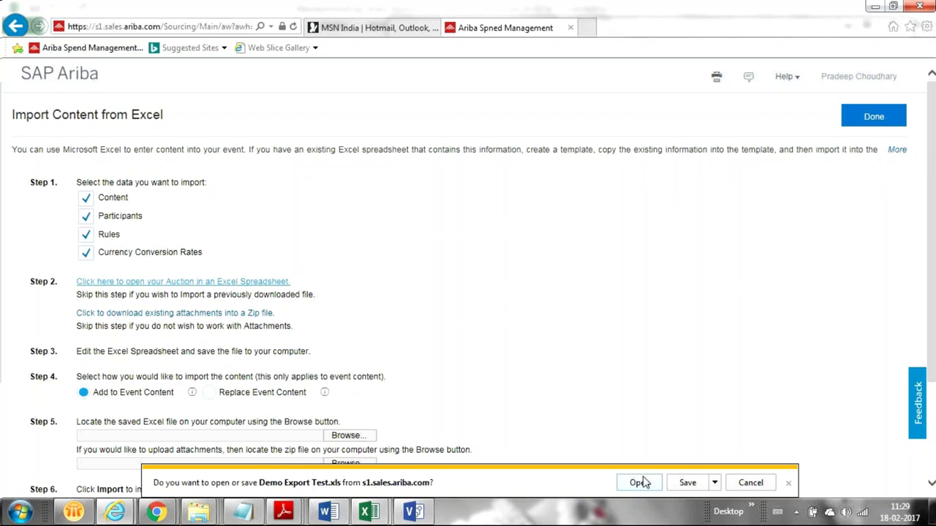
{"action": "left_click", "coordinate": [638, 482]}
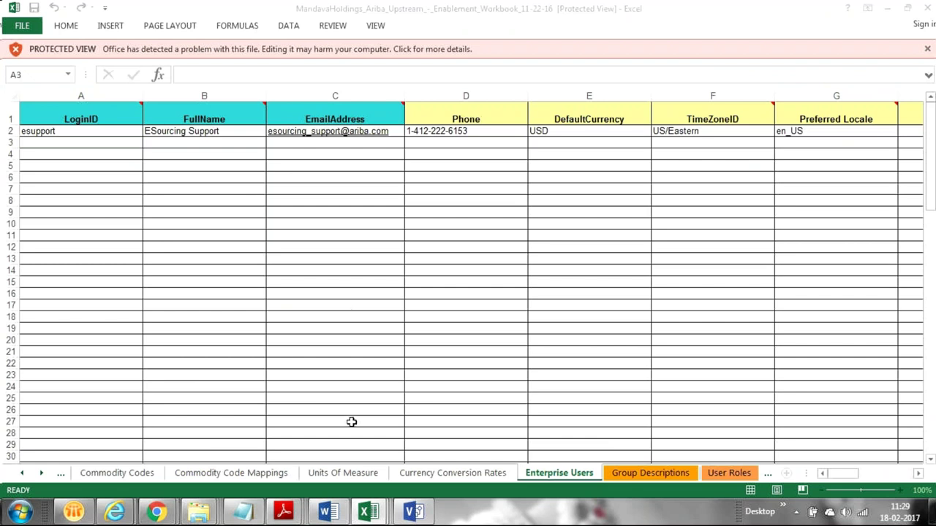
- Switch from Excel back to the Ariba Spend Management browser window
{"action": "mouse_move", "coordinate": [369, 512]}
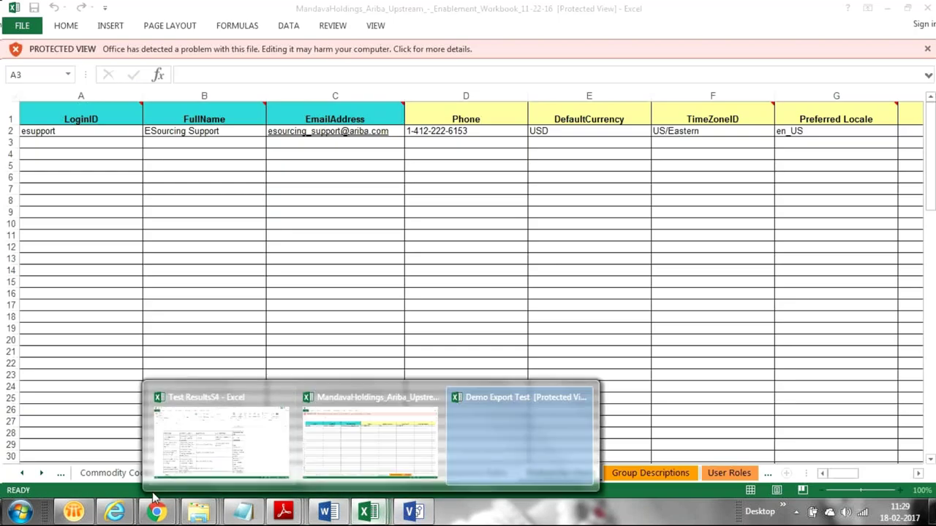
{"action": "mouse_move", "coordinate": [128, 516]}
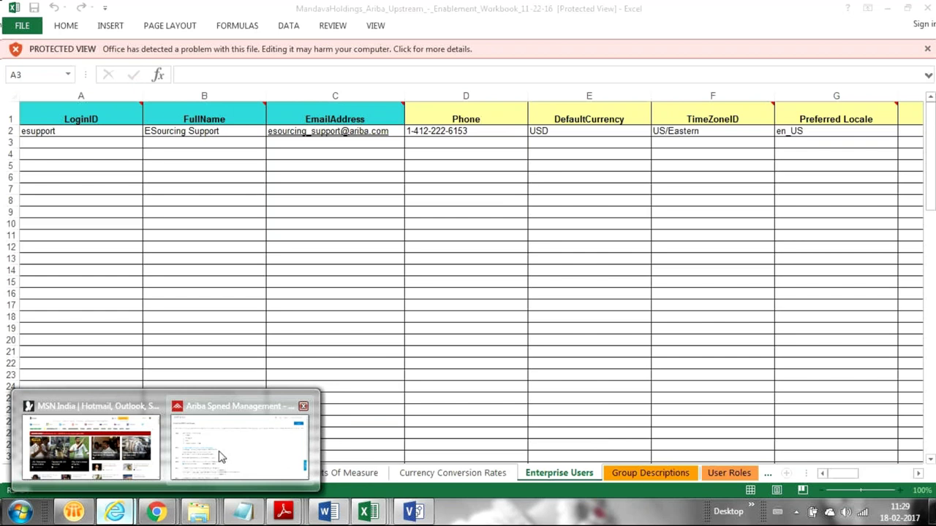
{"action": "left_click", "coordinate": [221, 457]}
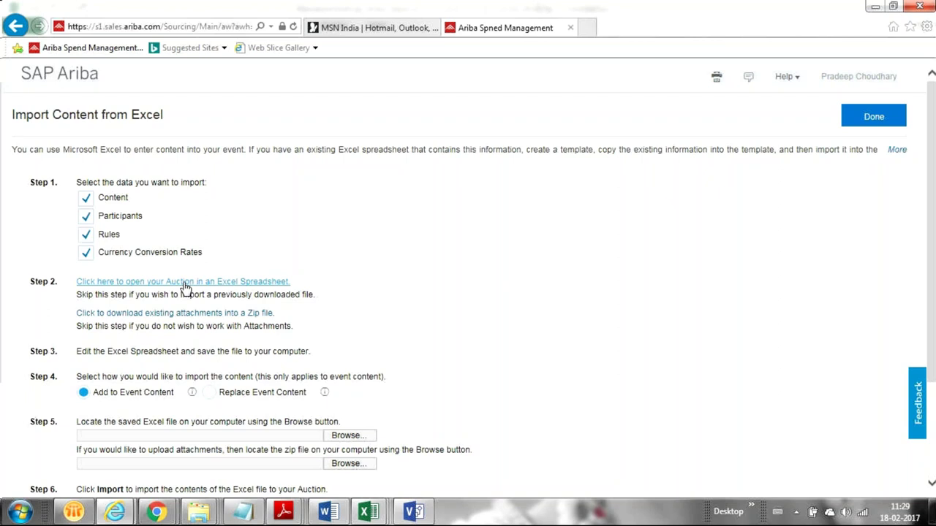
- Finish the Excel import with Done, returning to Demo Export Test's empty Content step
{"action": "left_click", "coordinate": [867, 120]}
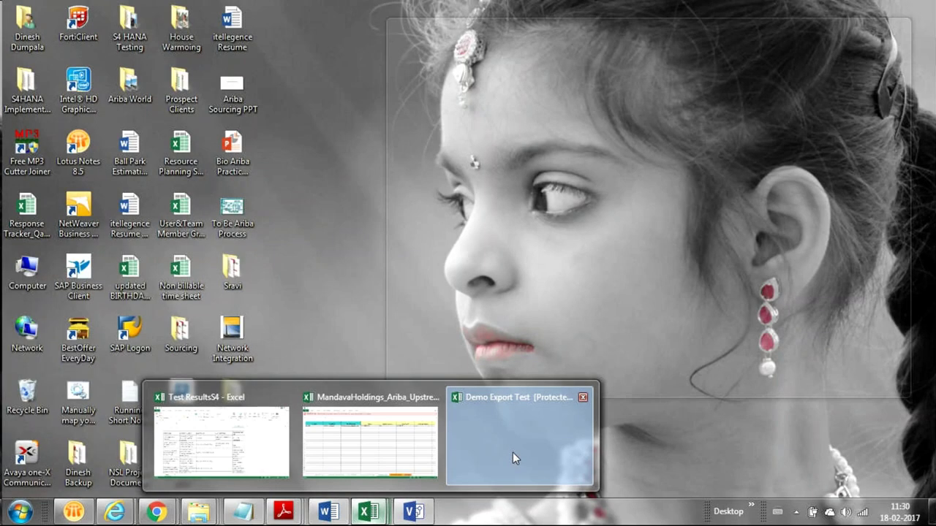
{"action": "left_click", "coordinate": [512, 453]}
{"action": "key", "text": "alt+space"}
{"action": "key", "text": "m"}
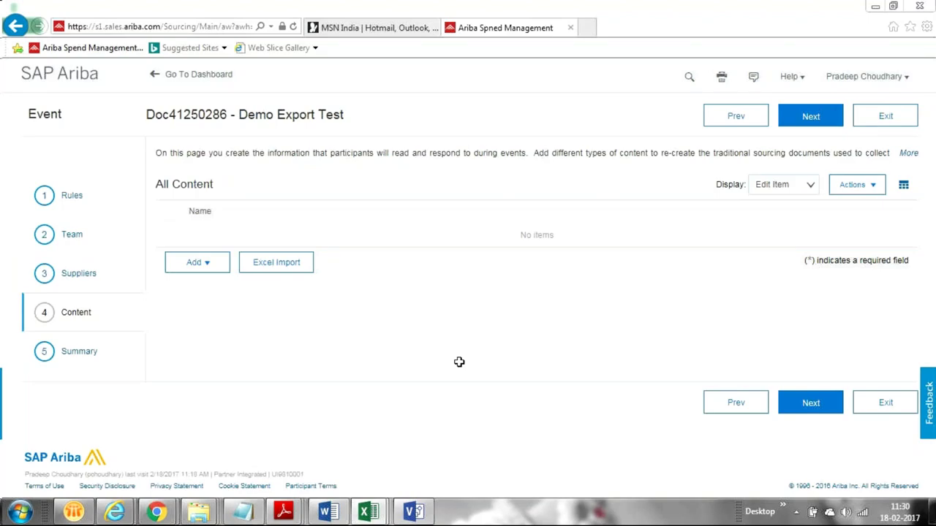